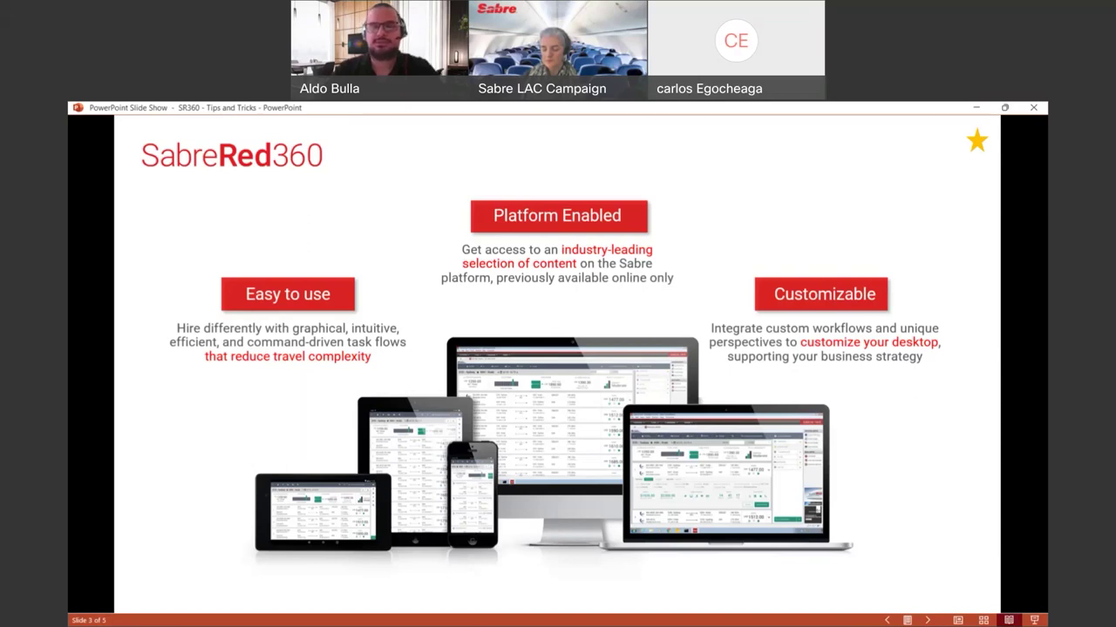
# Advance the PowerPoint slideshow from slide 3 to slide 4.
pyautogui.press('Right')
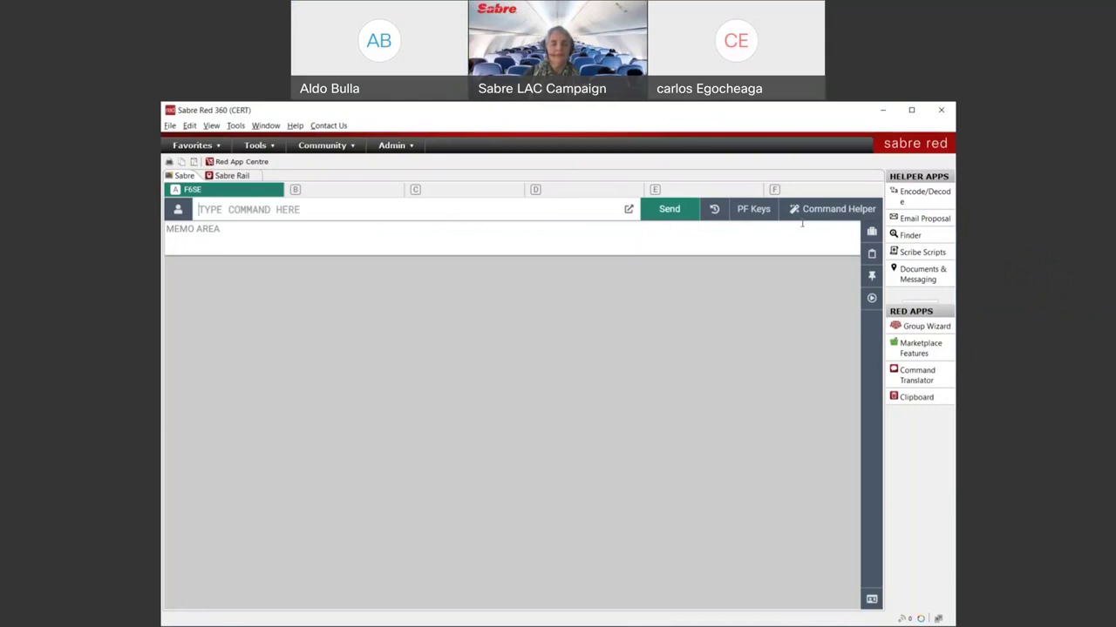
# Switch the command bar to the Command Helper buttons for profiles, air, hotel, car and PNR.
pyautogui.click(829, 214)
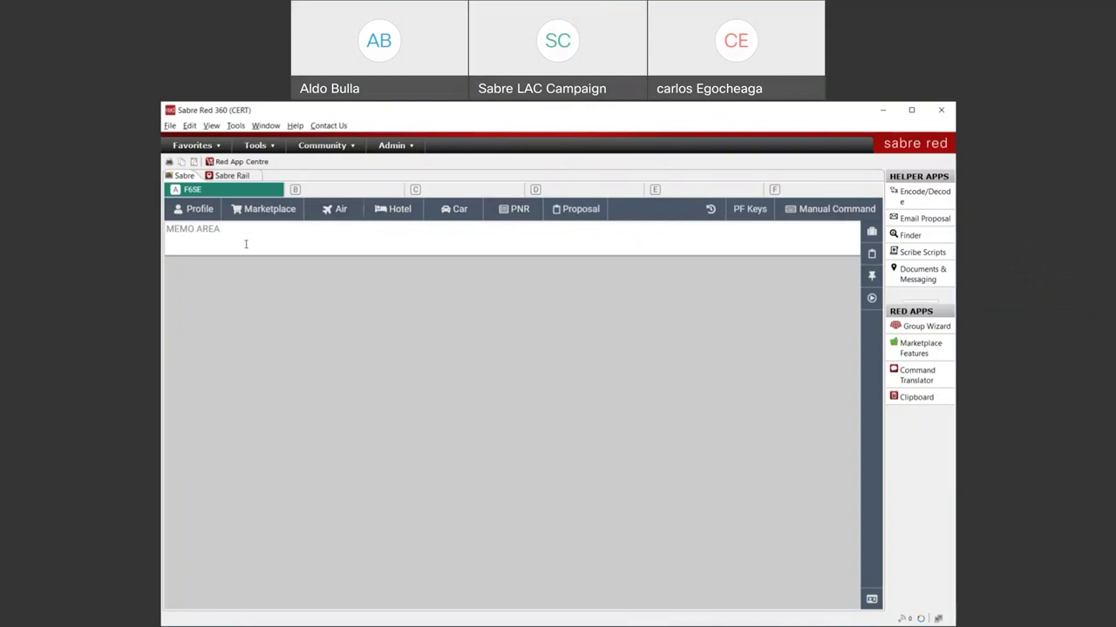
# Open the Profile search form and clear the Profile Name field.
pyautogui.click(193, 215)
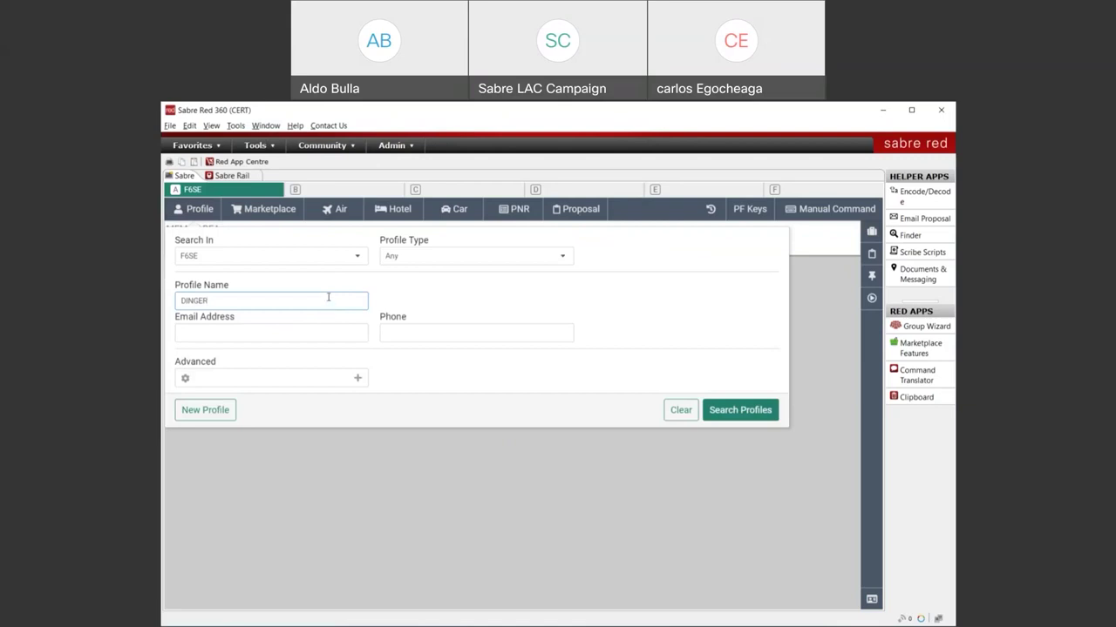
pyautogui.press('BackSpace')
pyautogui.press('BackSpace')
pyautogui.press('BackSpace')
pyautogui.press('BackSpace')
pyautogui.press('BackSpace')
pyautogui.press('BackSpace')
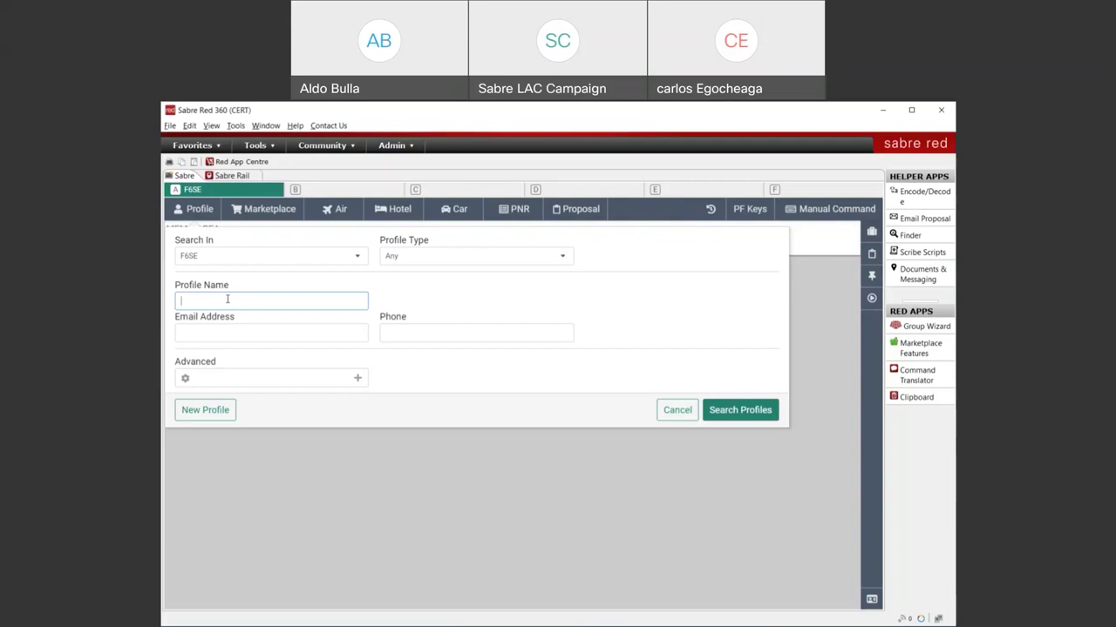
# Keep profile type Any and try adding, then removing, DK Number as an advanced criterion.
pyautogui.click(267, 337)
pyautogui.click(434, 333)
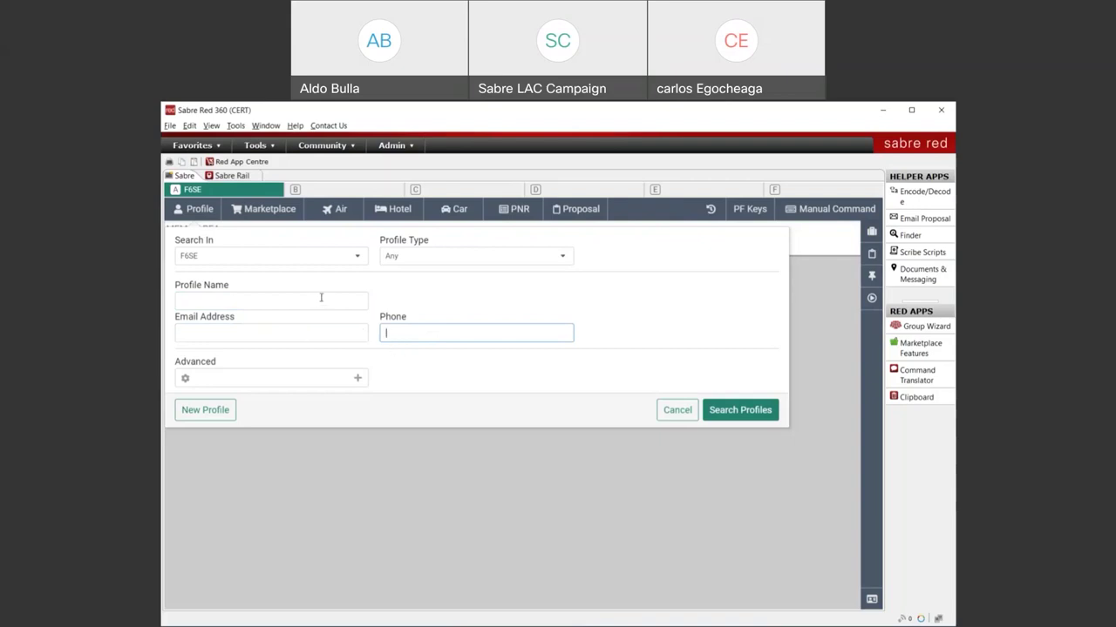
pyautogui.click(424, 255)
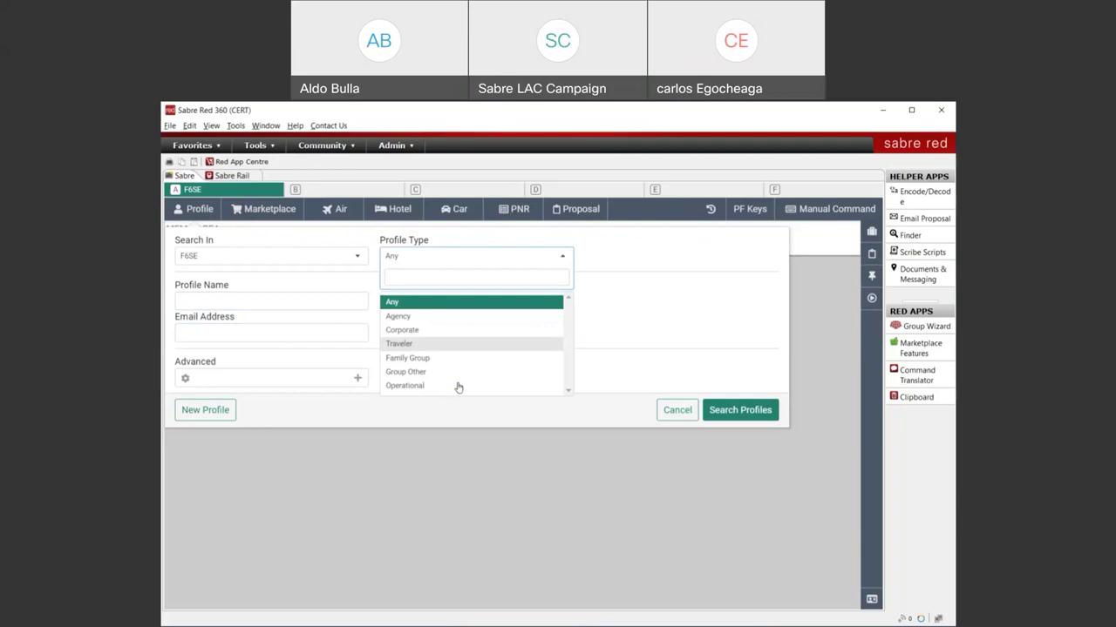
pyautogui.click(412, 305)
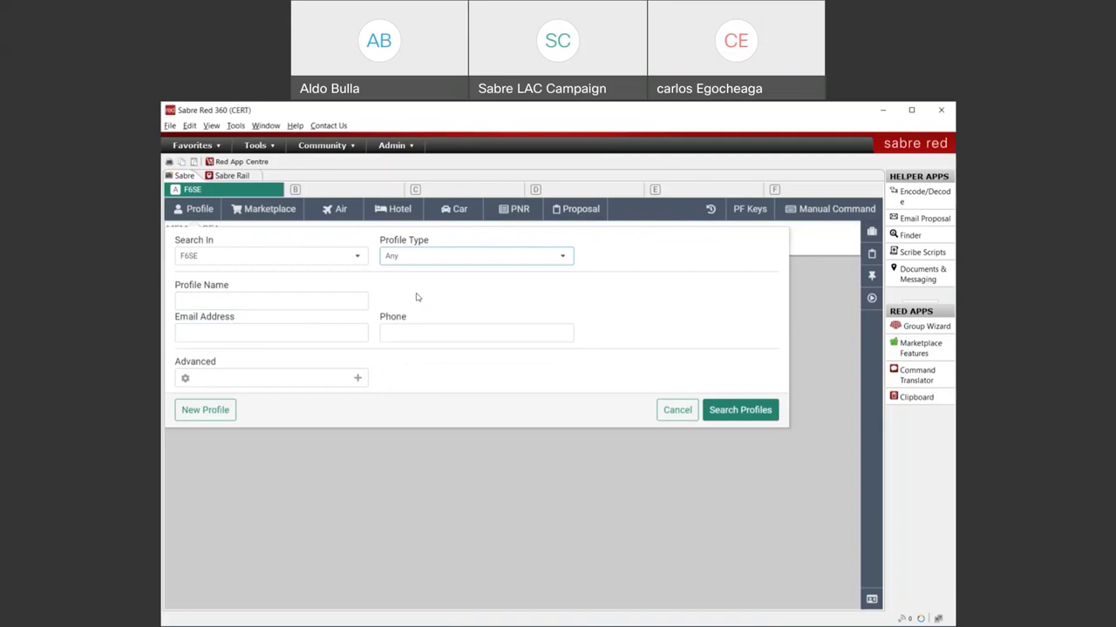
pyautogui.click(358, 379)
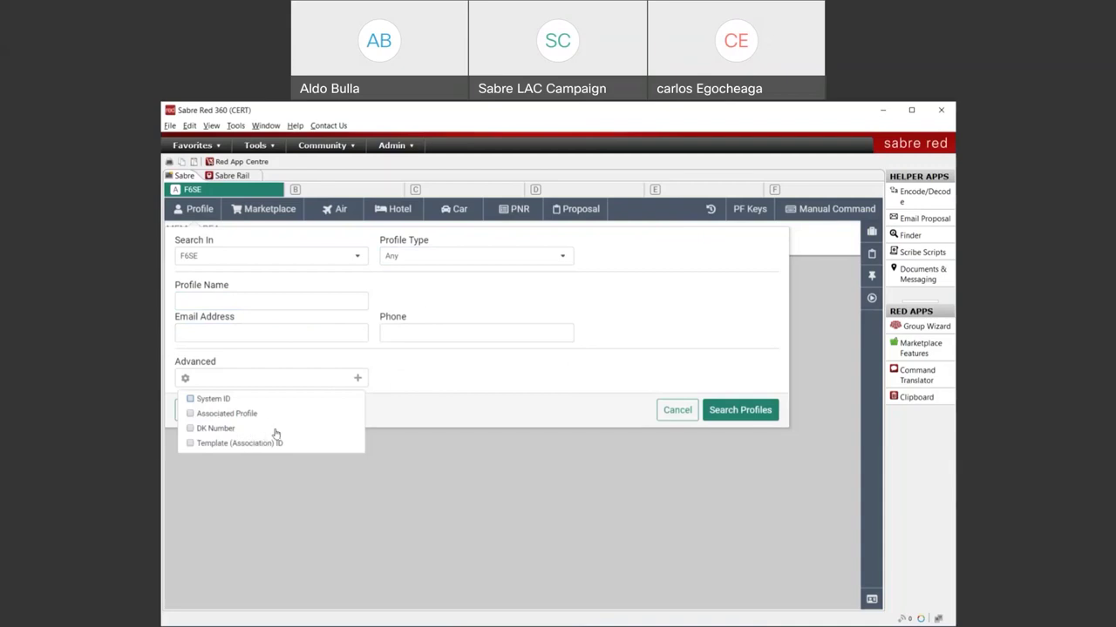
pyautogui.click(191, 429)
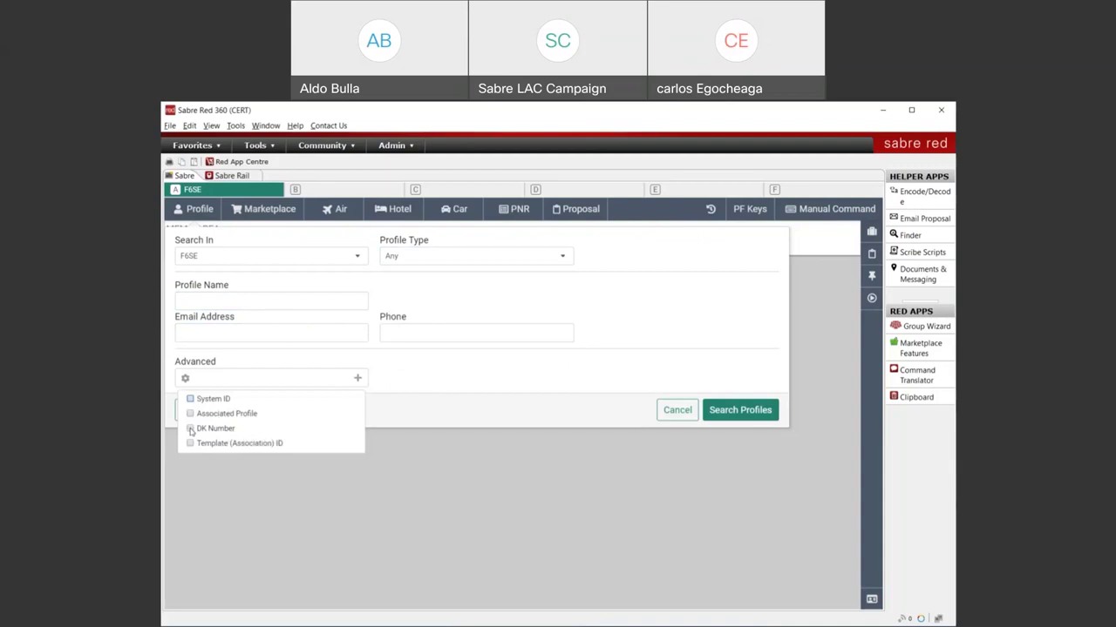
pyautogui.click(470, 375)
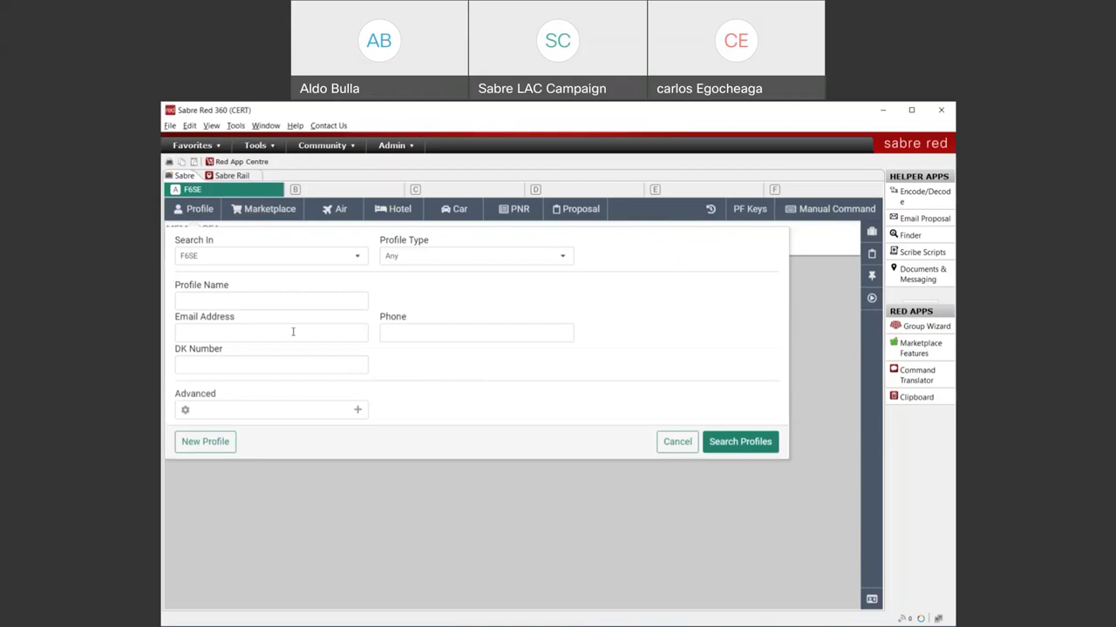
pyautogui.click(236, 367)
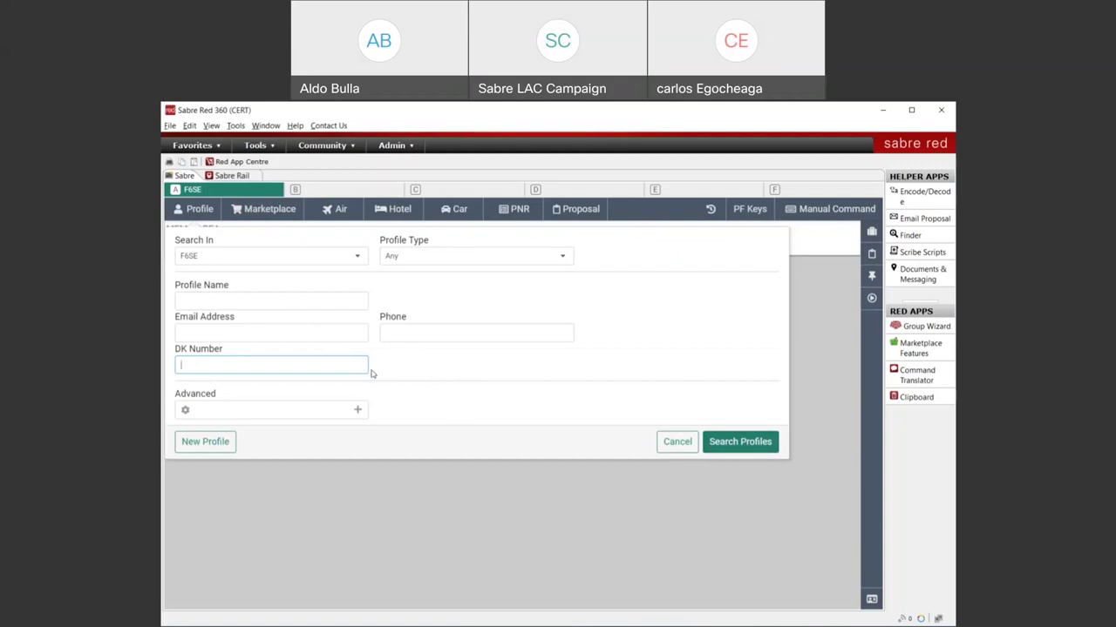
pyautogui.click(357, 411)
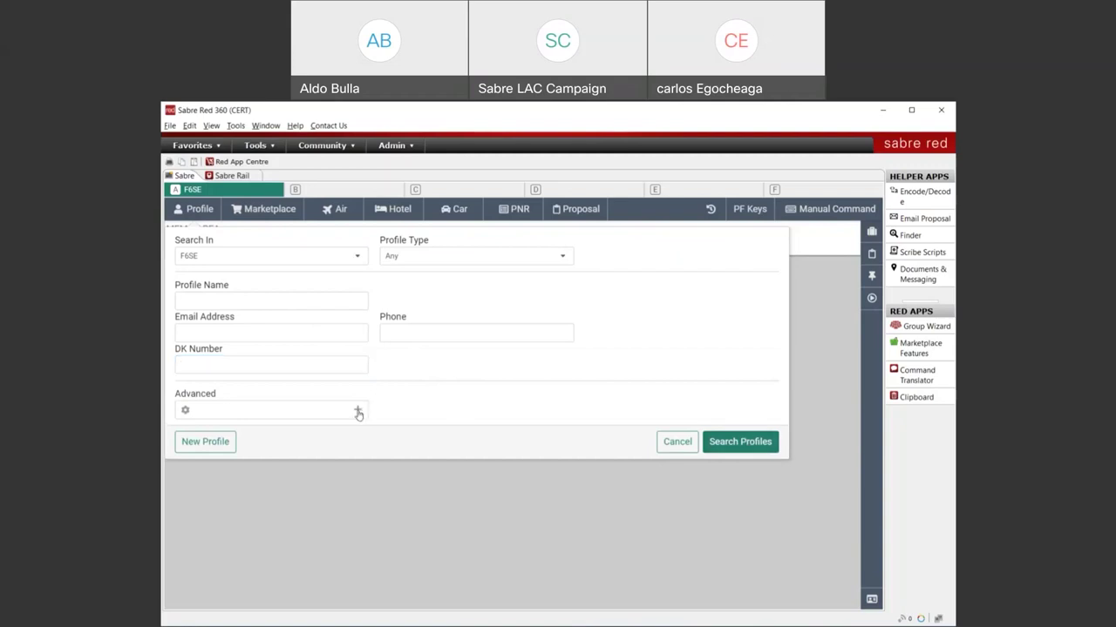
pyautogui.click(190, 460)
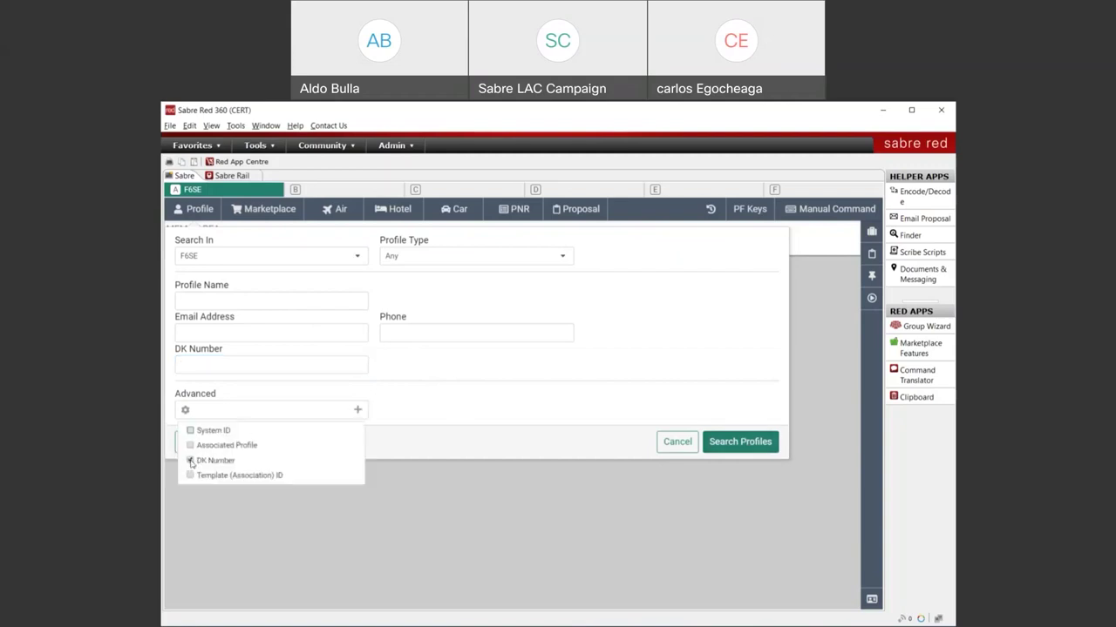
pyautogui.click(430, 394)
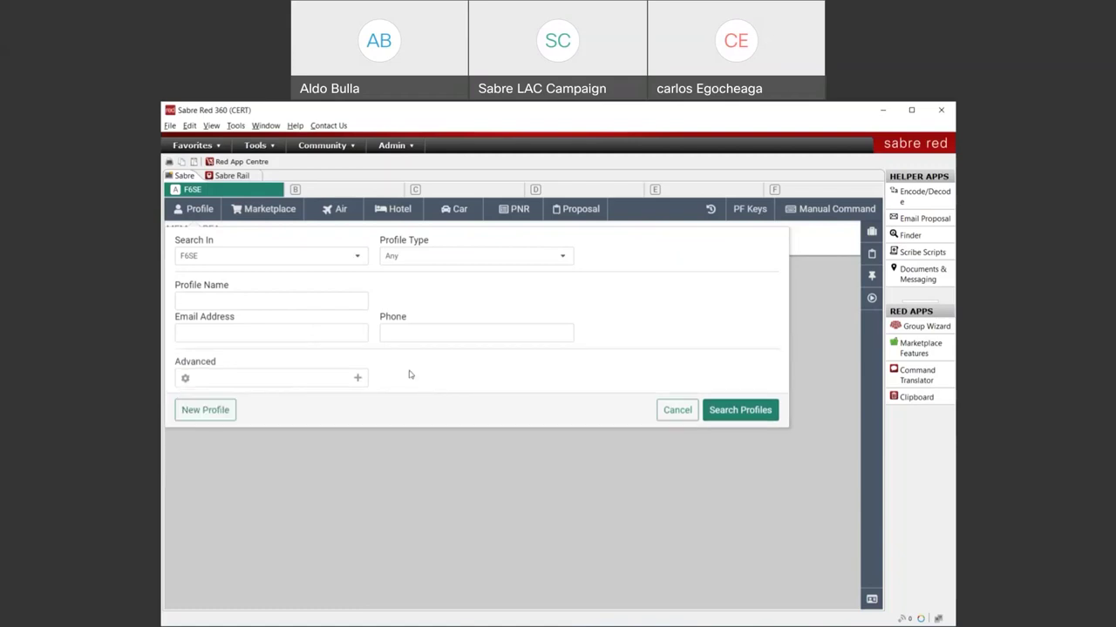
# Search profiles by the traveler's surname in Profile Name.
pyautogui.click(269, 304)
pyautogui.write('DINGER')
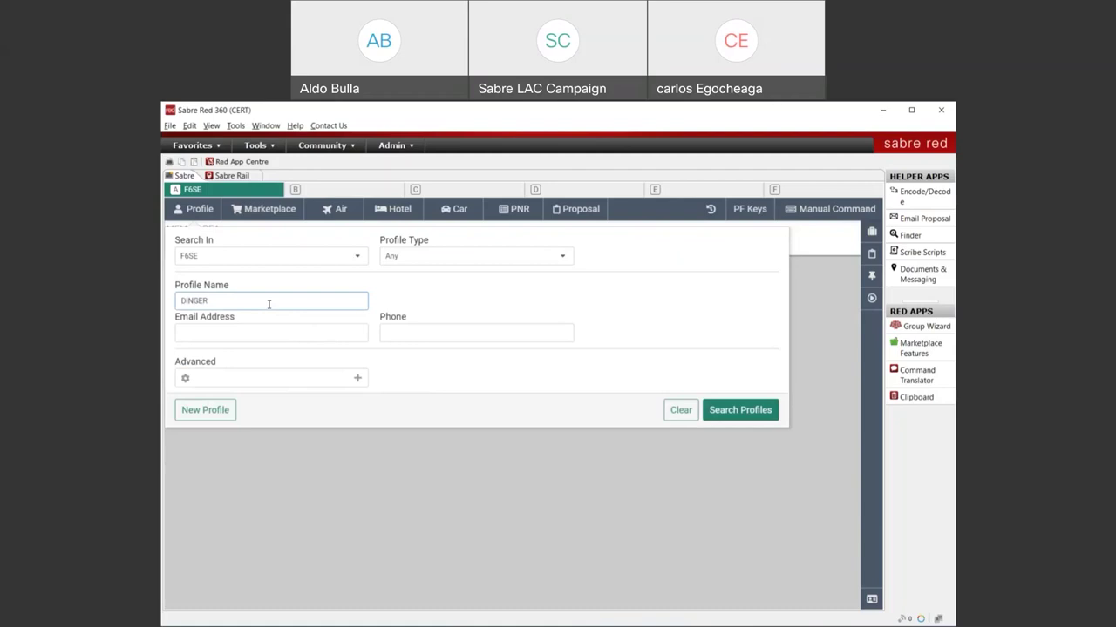
pyautogui.press('Return')
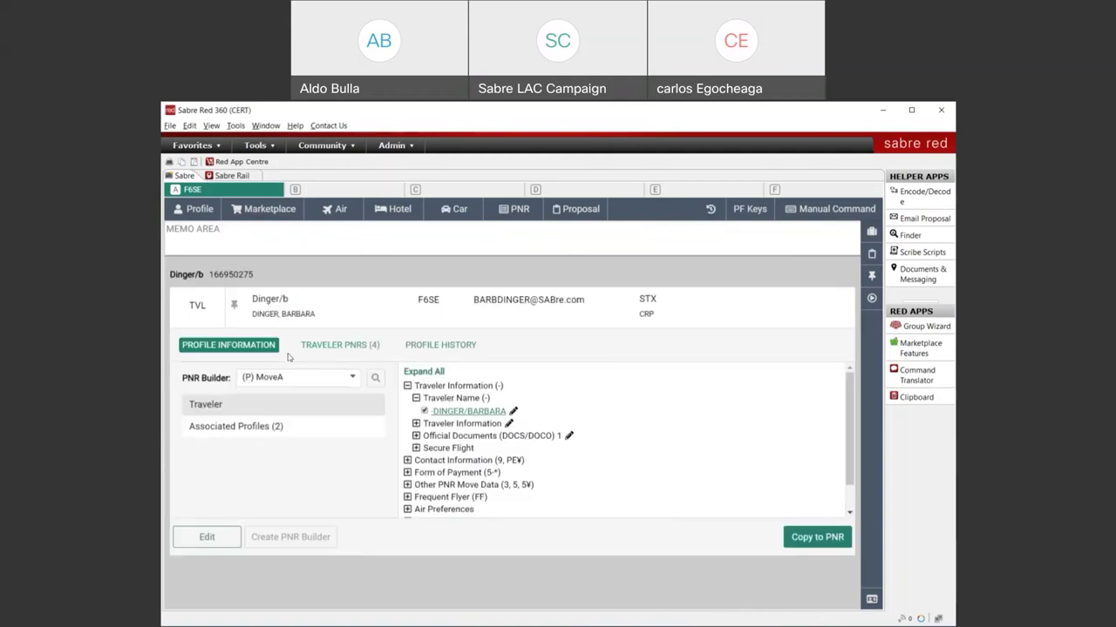
# Expand all profile sections and scroll through documents, contact, payment, hotel and car preferences.
pyautogui.click(435, 372)
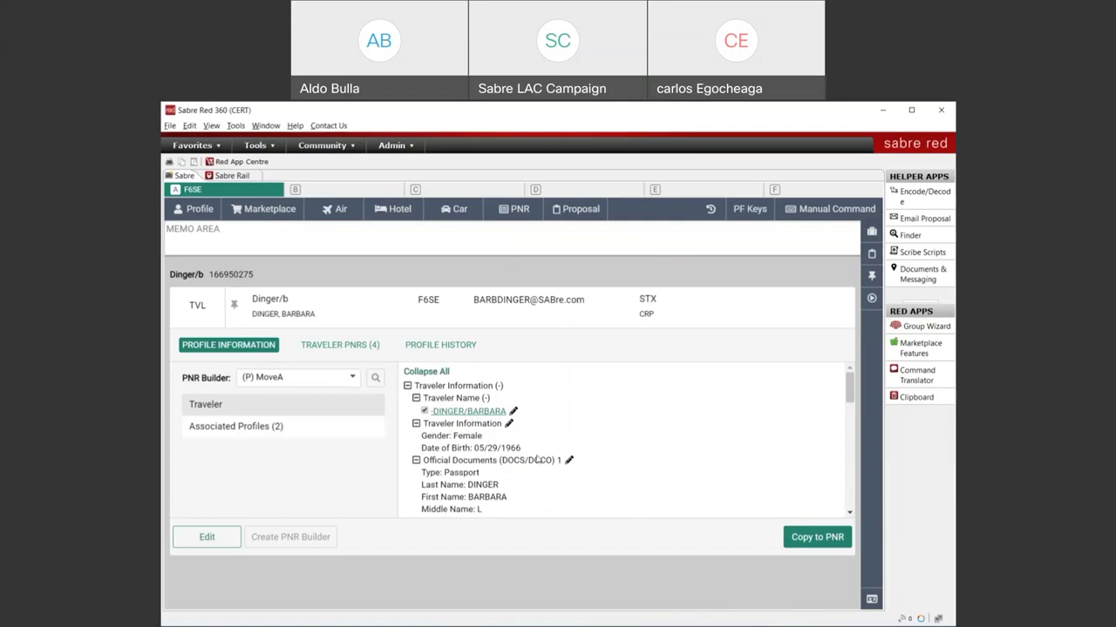
pyautogui.scroll(-1, 544, 454)
pyautogui.scroll(-3, 543, 454)
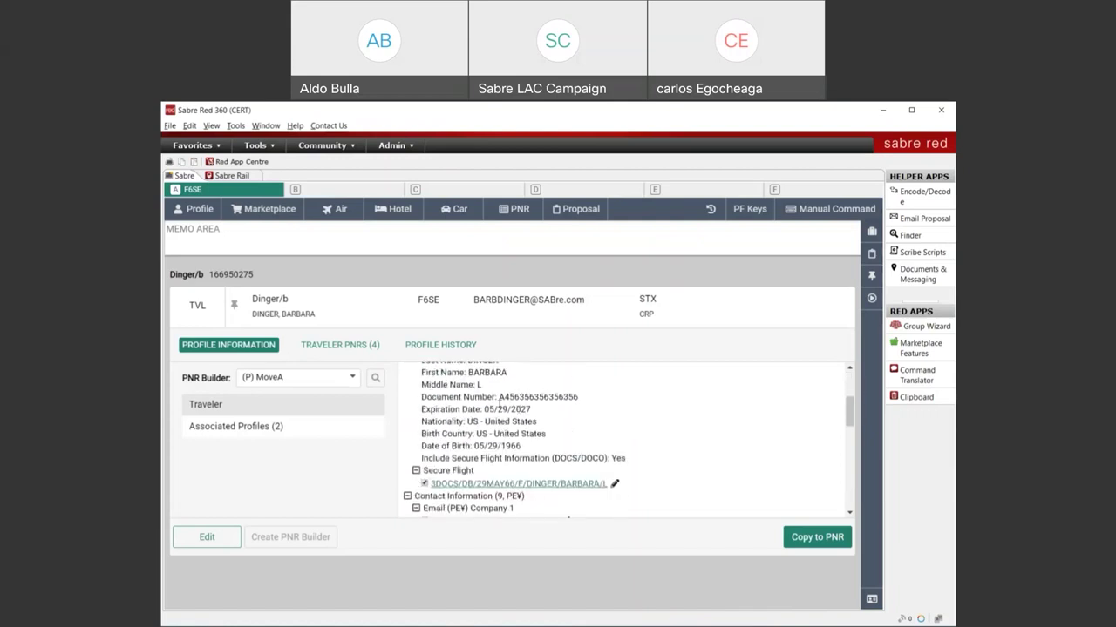
pyautogui.scroll(-2, 463, 407)
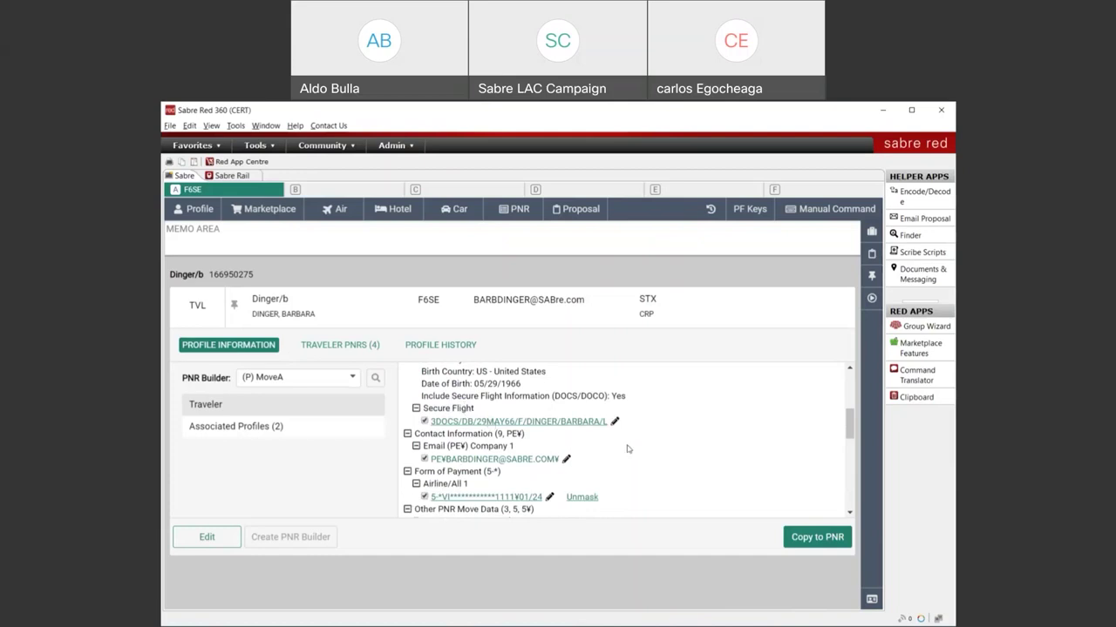
pyautogui.scroll(-2, 627, 449)
pyautogui.scroll(2, 627, 453)
pyautogui.scroll(-5, 624, 471)
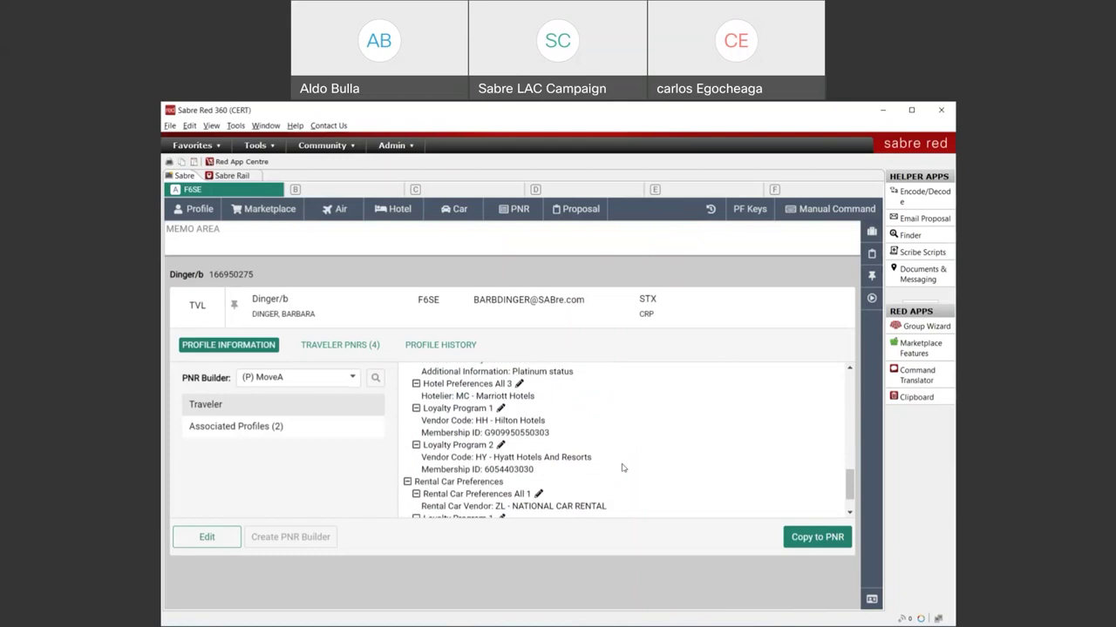
pyautogui.scroll(10, 623, 466)
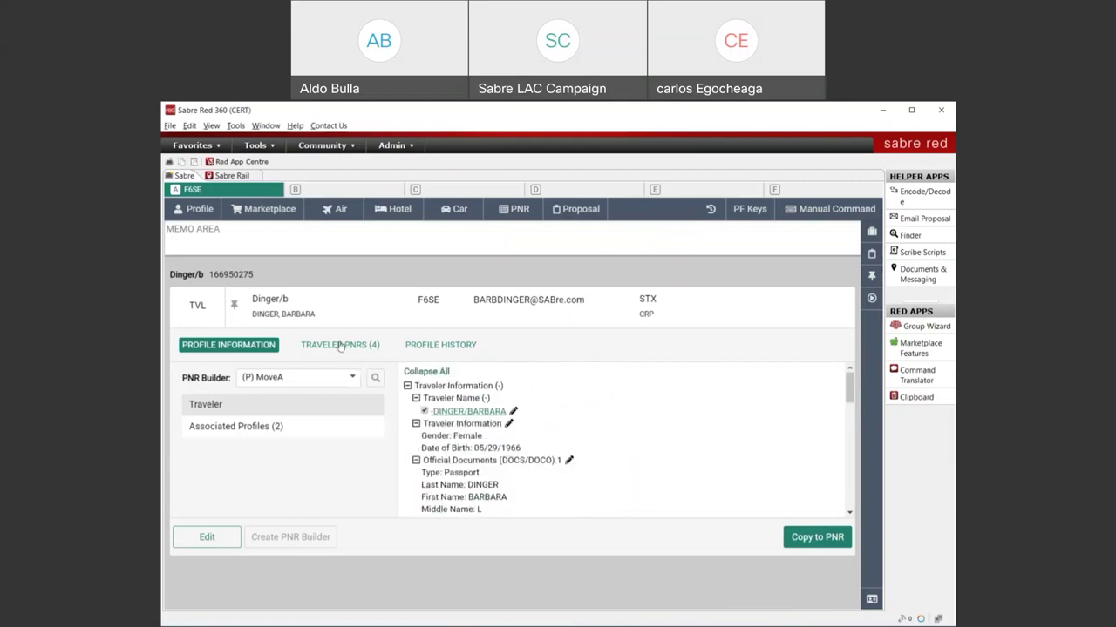
pyautogui.click(436, 347)
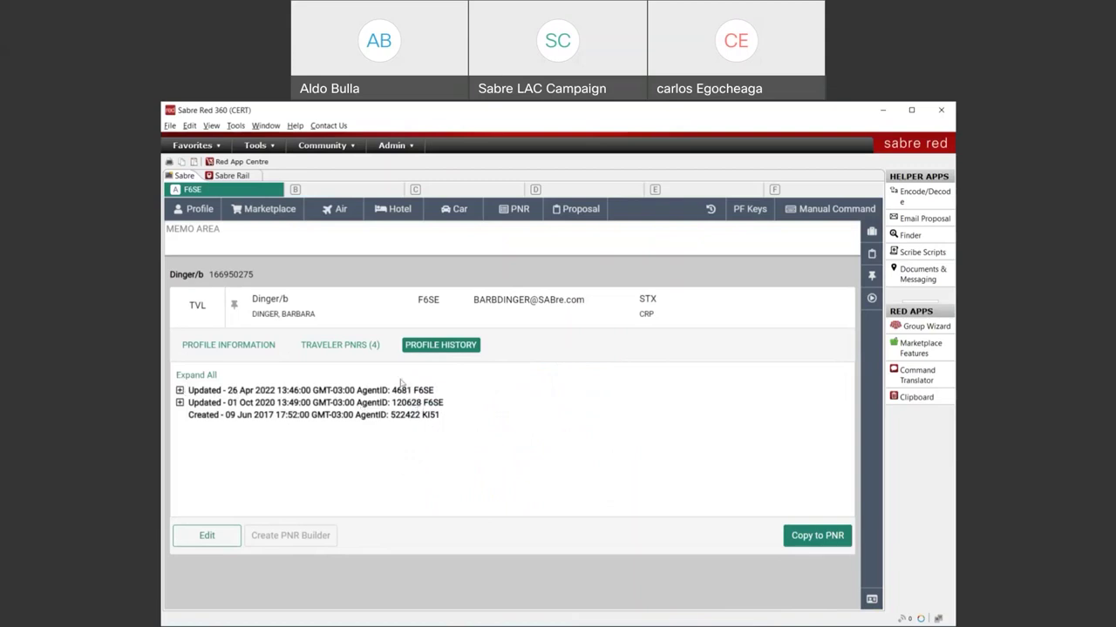
pyautogui.click(348, 348)
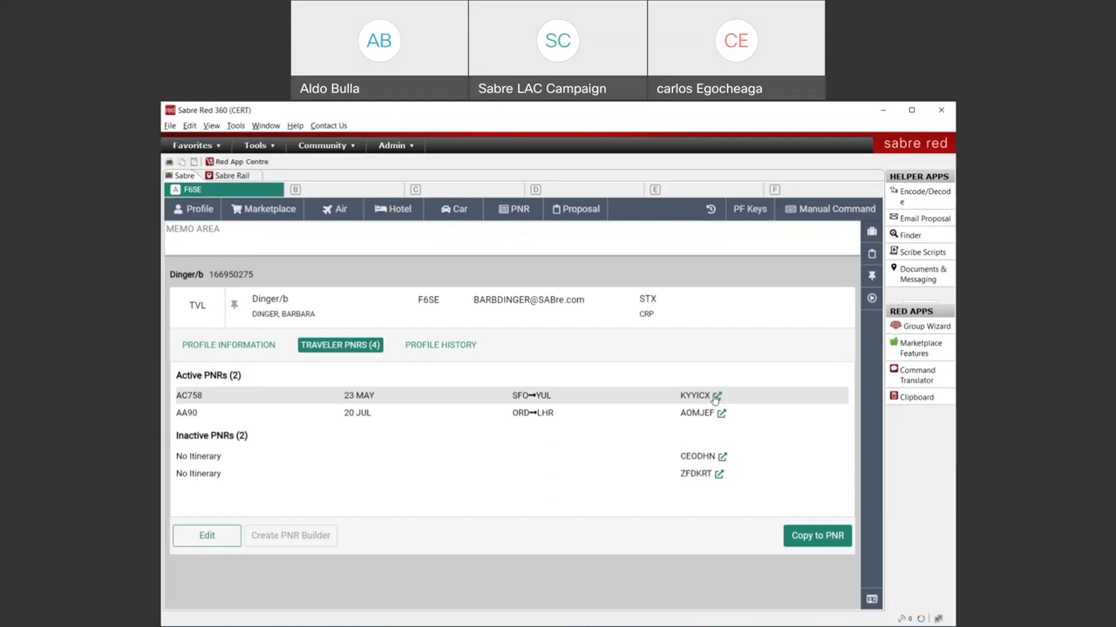
pyautogui.click(253, 346)
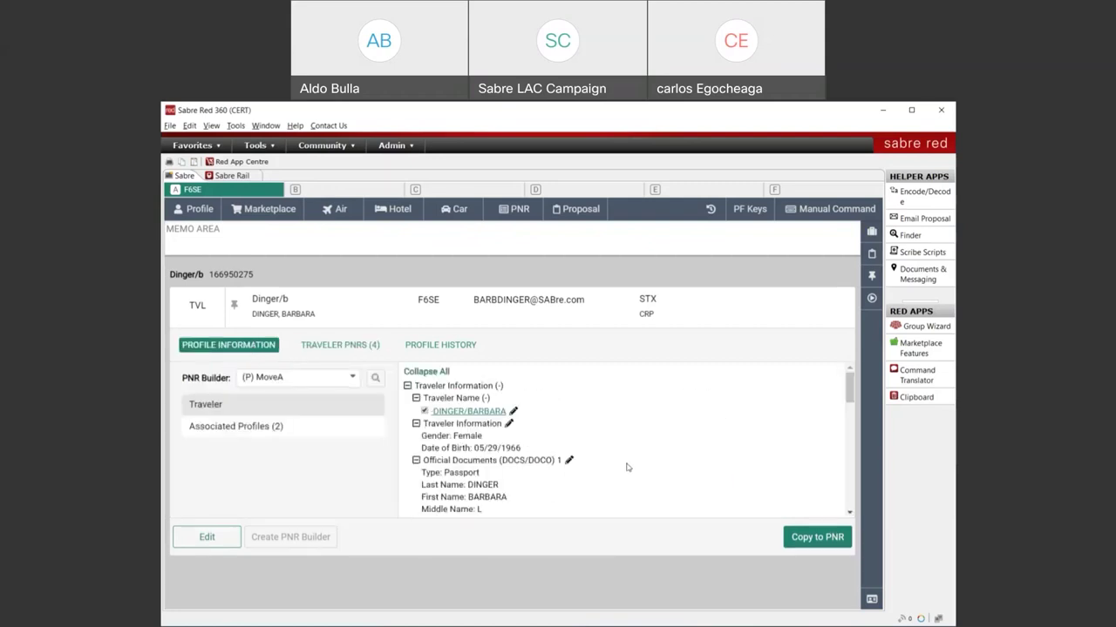
pyautogui.click(353, 426)
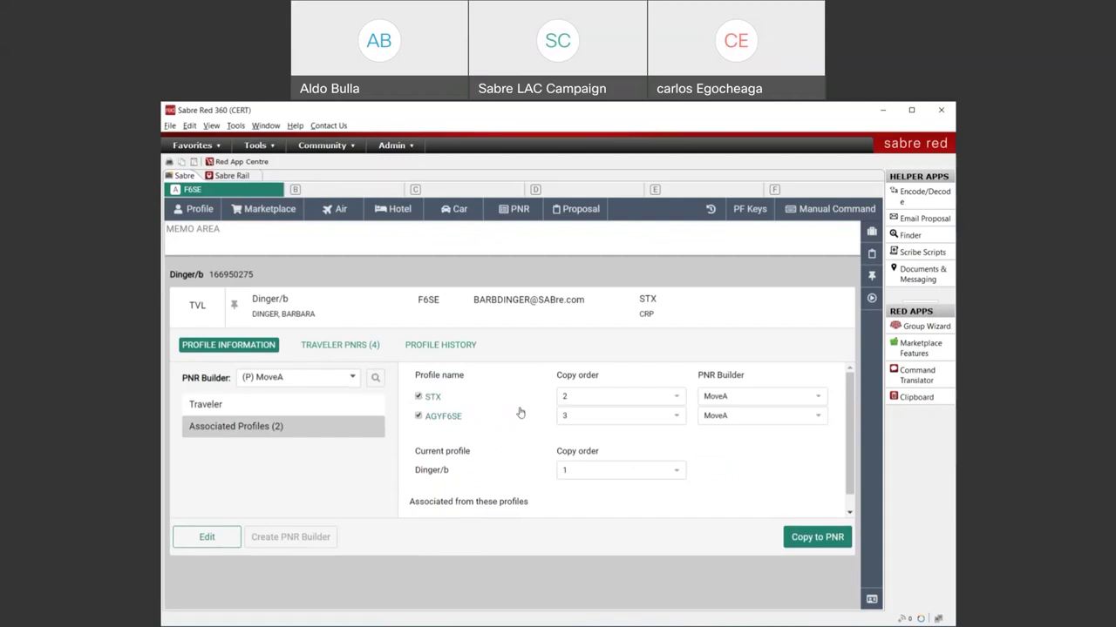
pyautogui.click(334, 404)
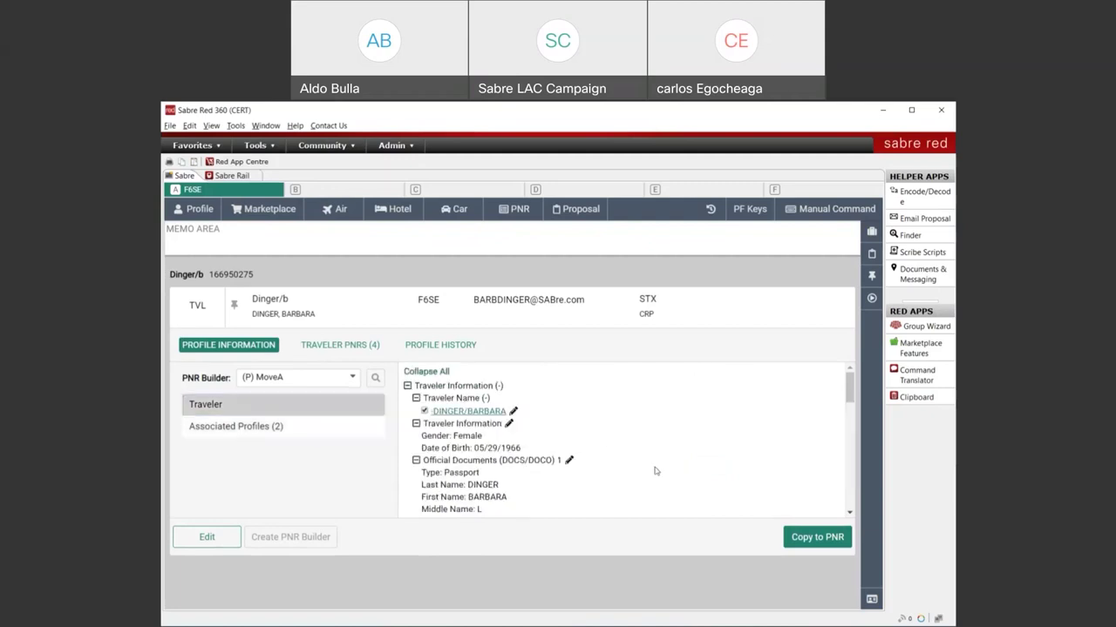
# Copy the traveler profile into the PNR, then send PPS1 as a manual command.
pyautogui.click(824, 539)
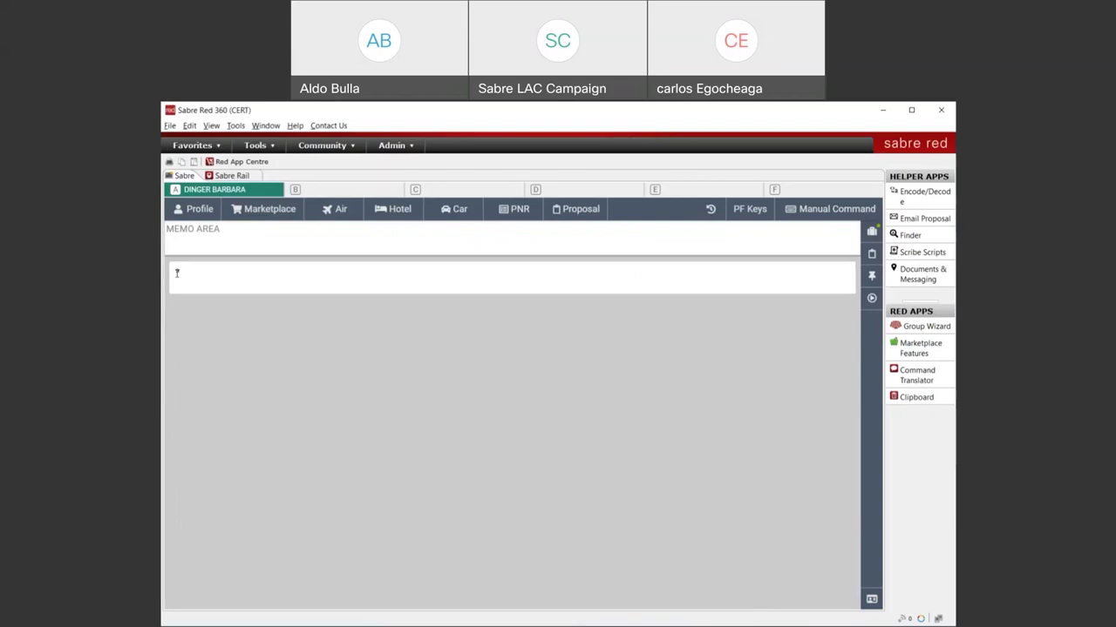
pyautogui.click(810, 211)
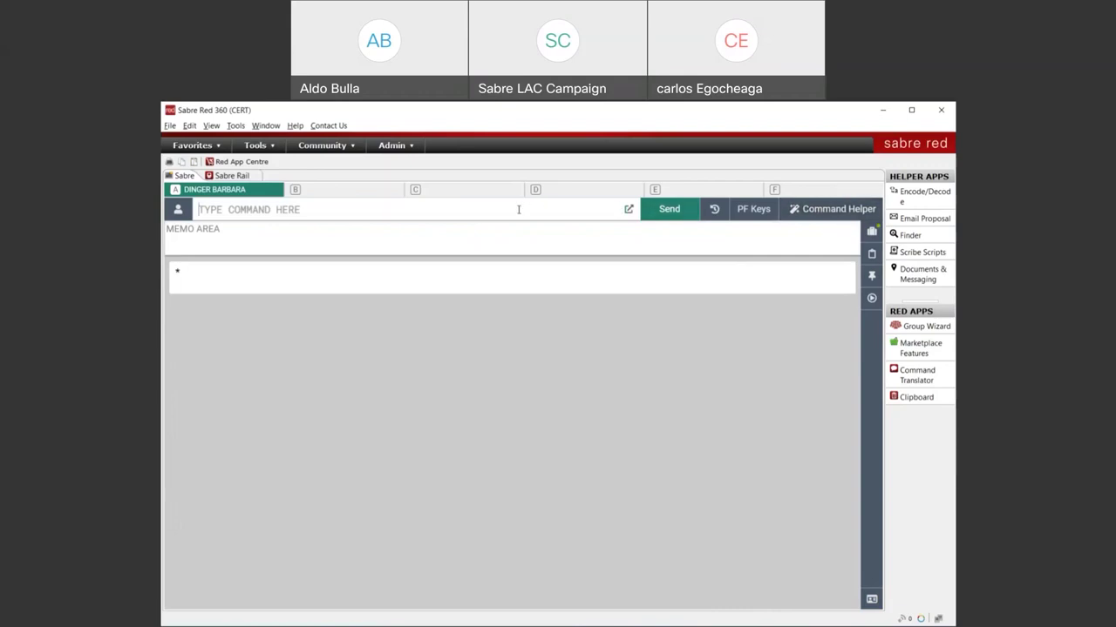
pyautogui.write('PPS1')
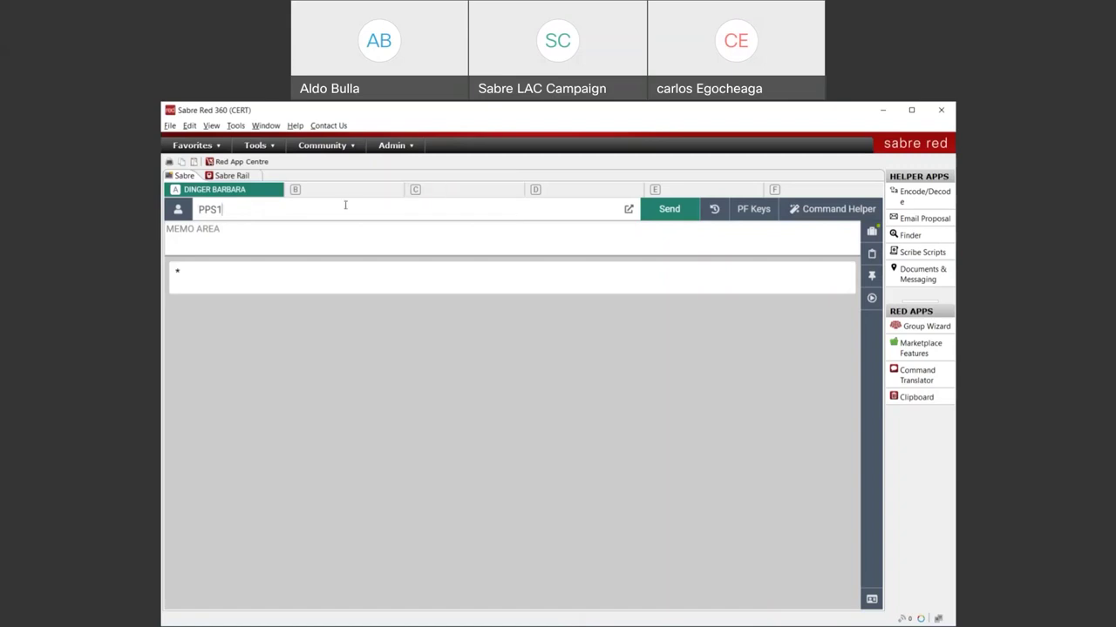
pyautogui.press('Return')
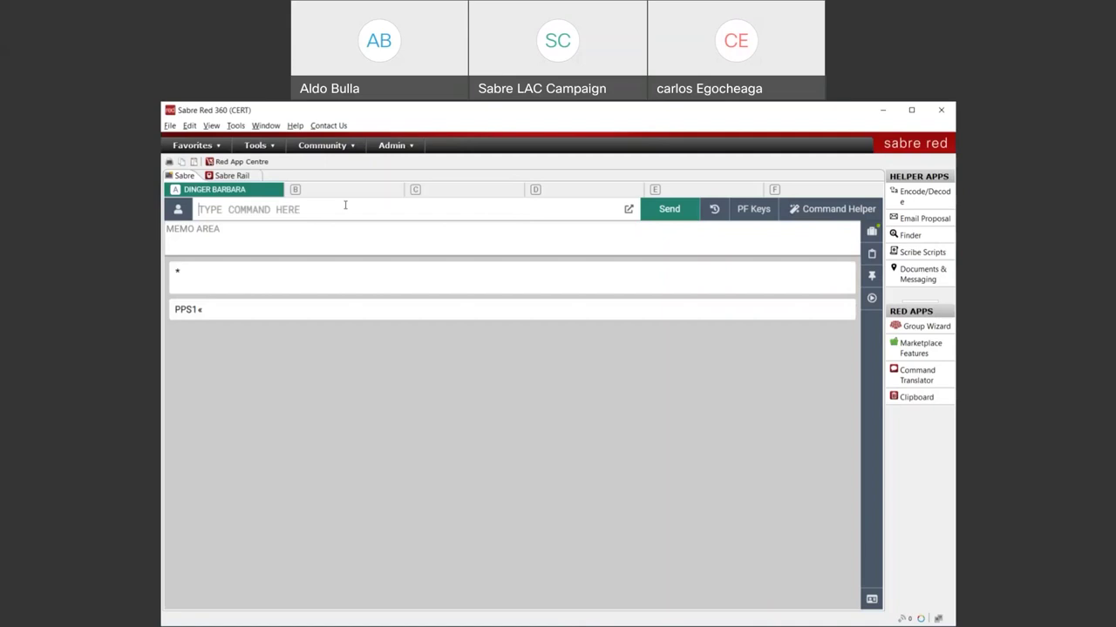
# Sign in with SI*, resend PPS1, clear the responses and return to graphical mode.
pyautogui.write('SI*')
pyautogui.press('Return')
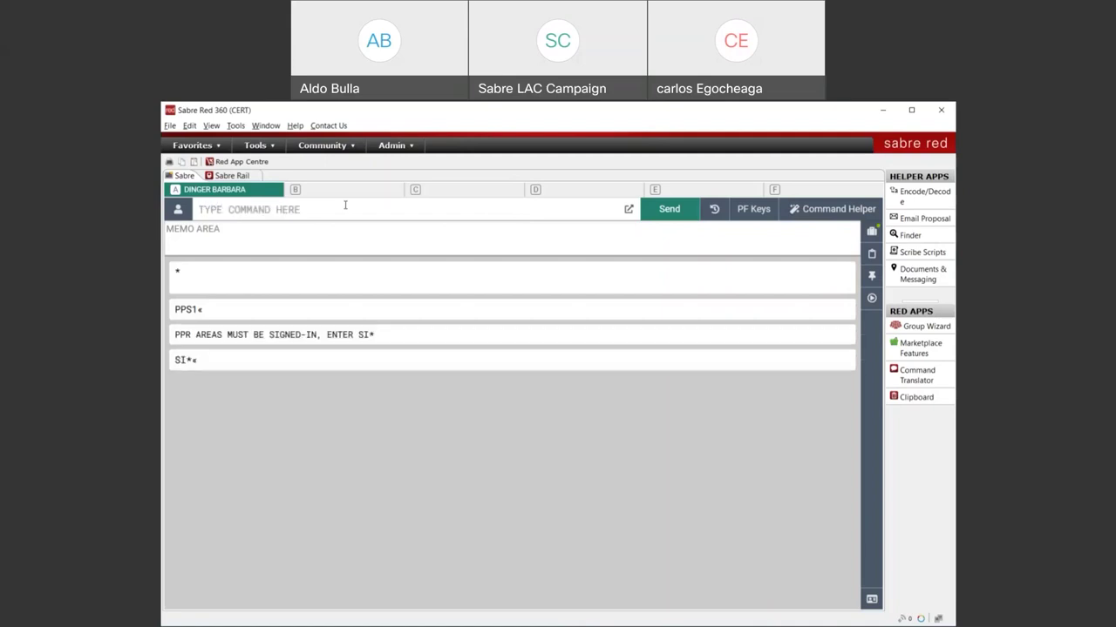
pyautogui.write('PPS1')
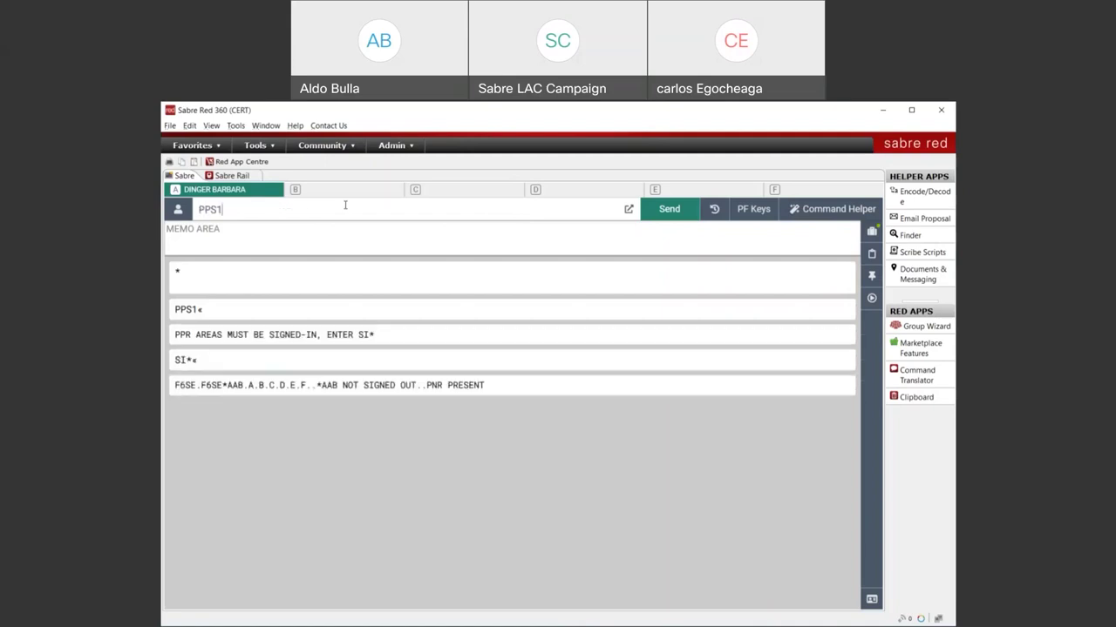
pyautogui.press('Return')
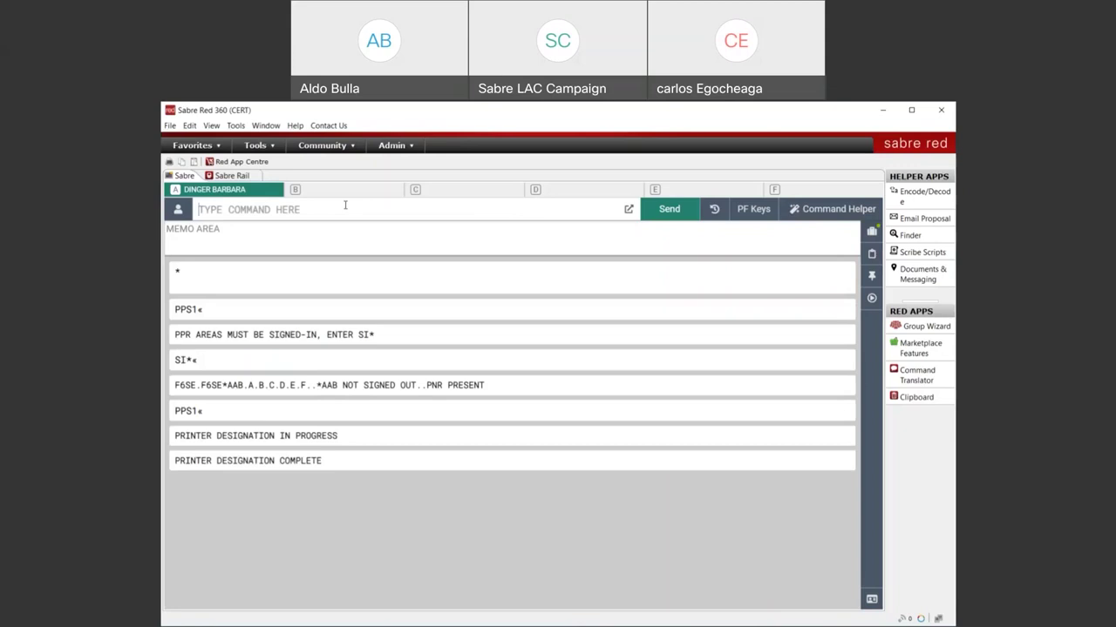
pyautogui.press('Pause')
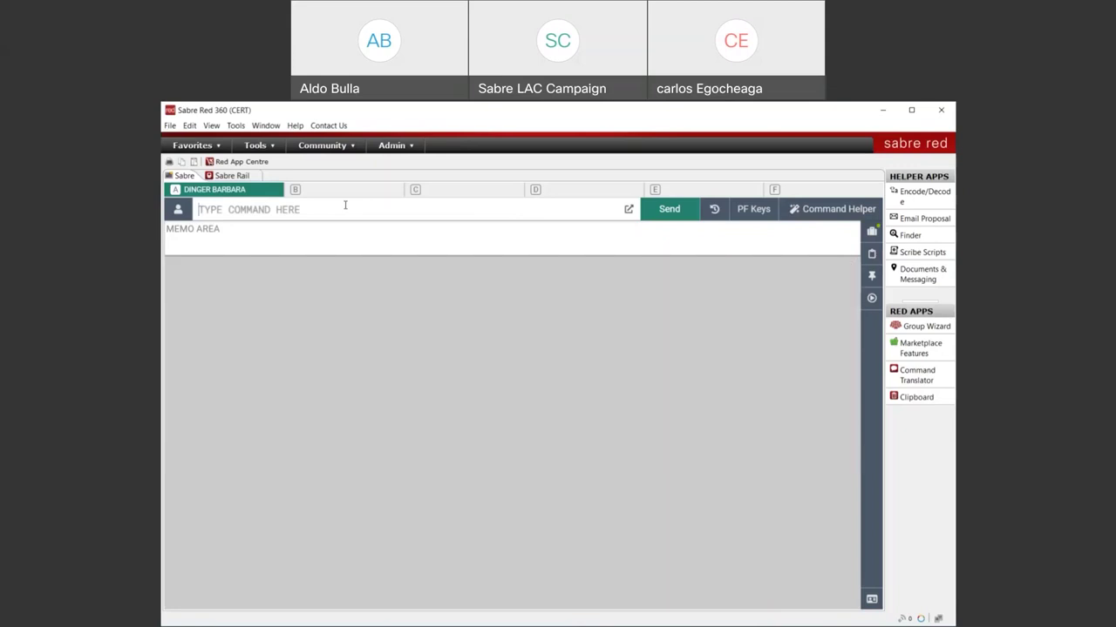
pyautogui.click(823, 210)
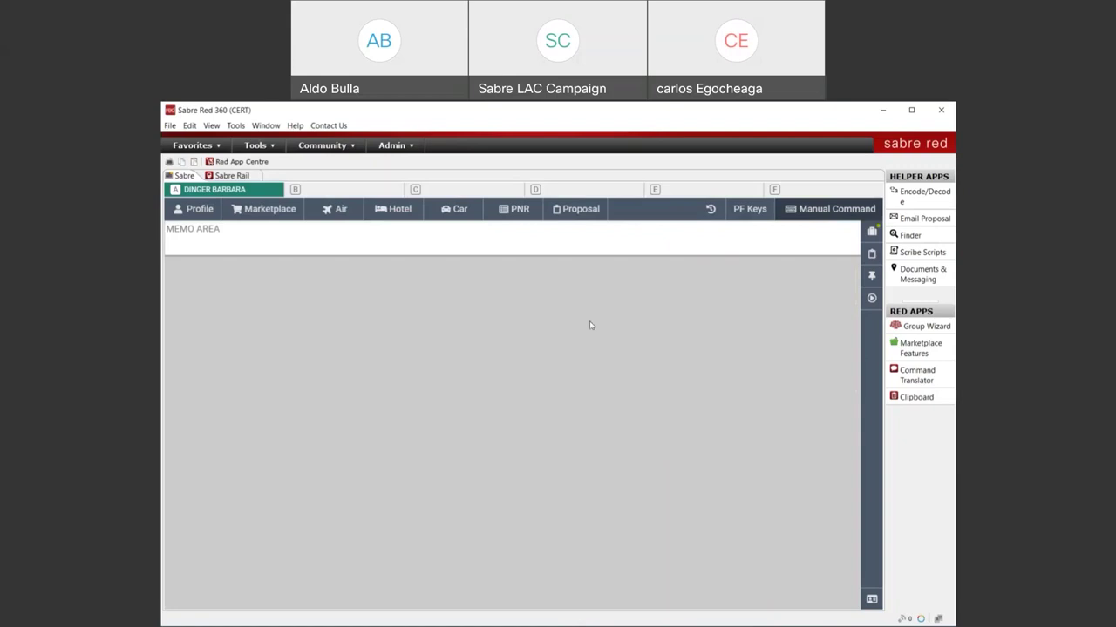
# Open the PNR from Trip Summary, review Itinerary, Quotes and Traveler Information, then return Home.
pyautogui.click(871, 233)
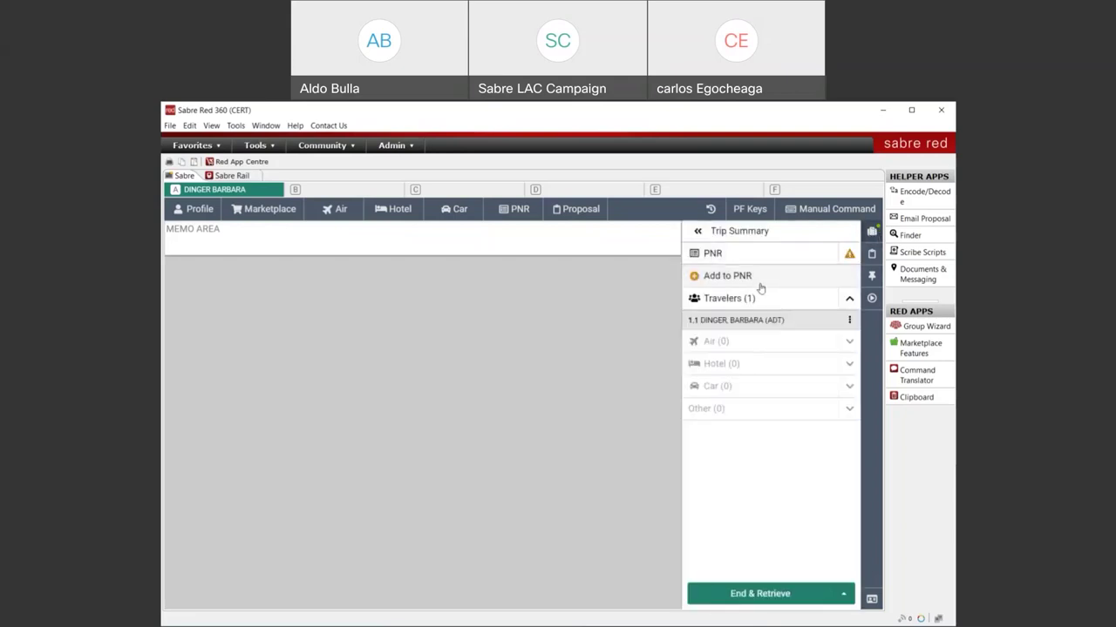
pyautogui.click(720, 256)
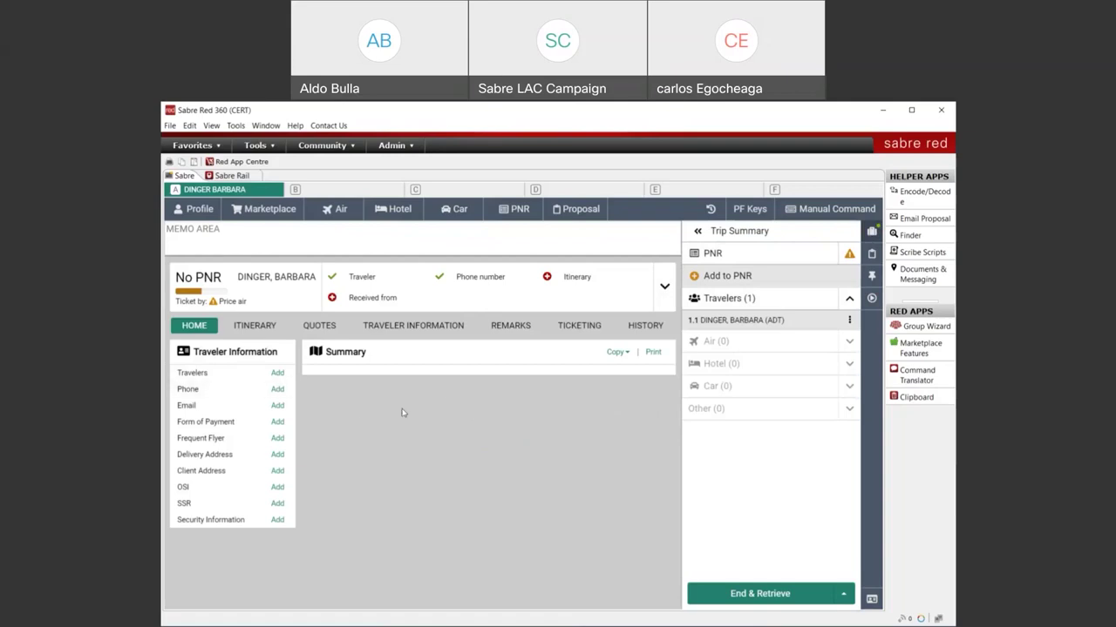
pyautogui.click(258, 327)
pyautogui.click(319, 327)
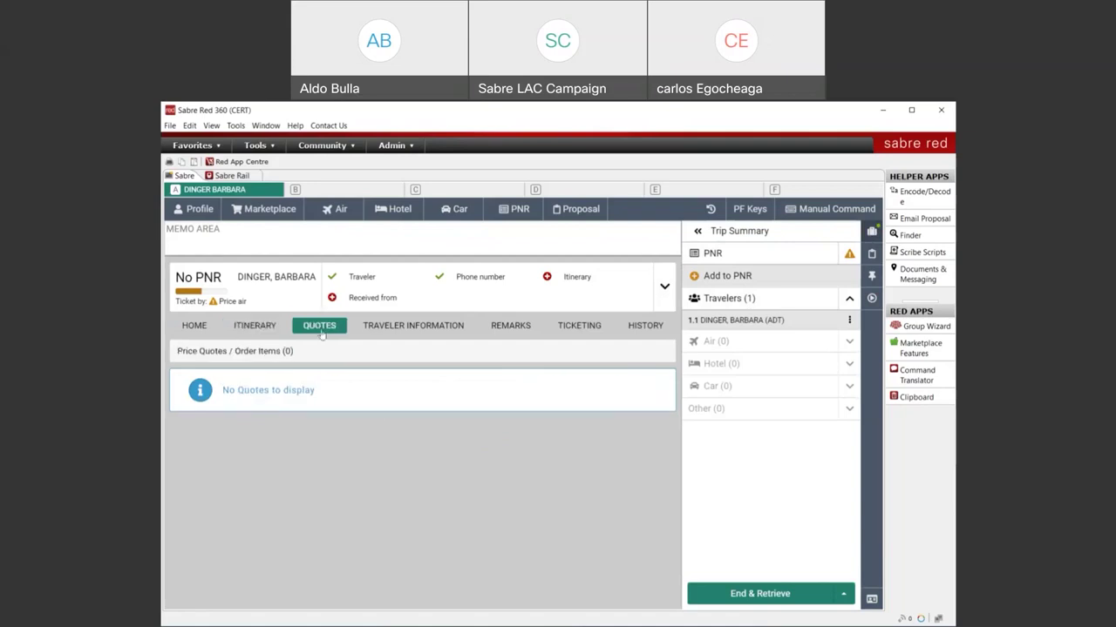
pyautogui.click(416, 327)
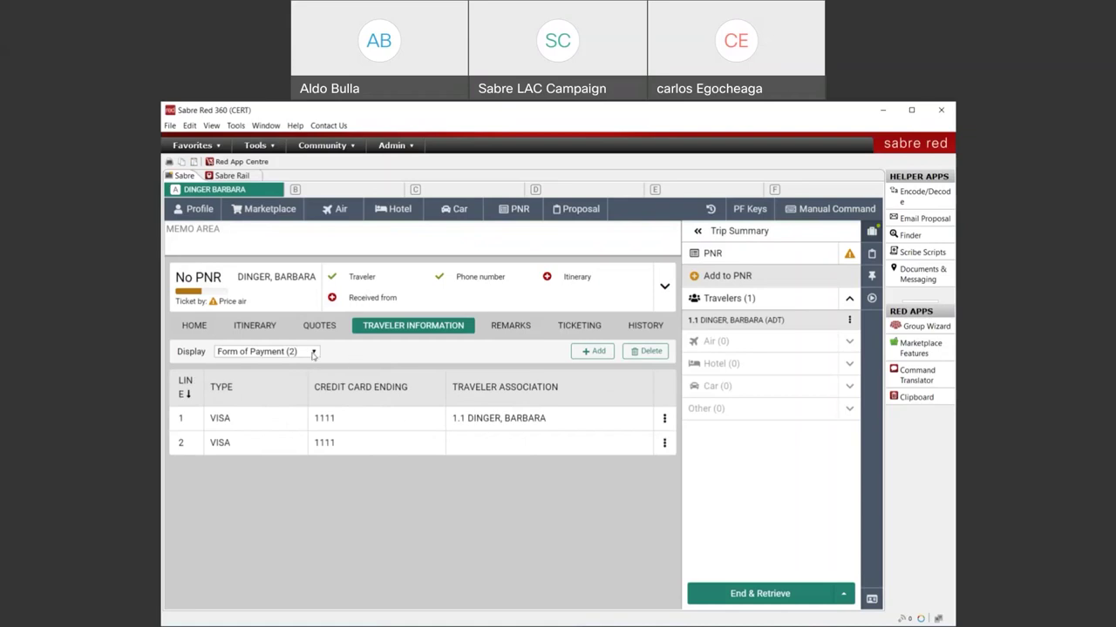
pyautogui.click(195, 327)
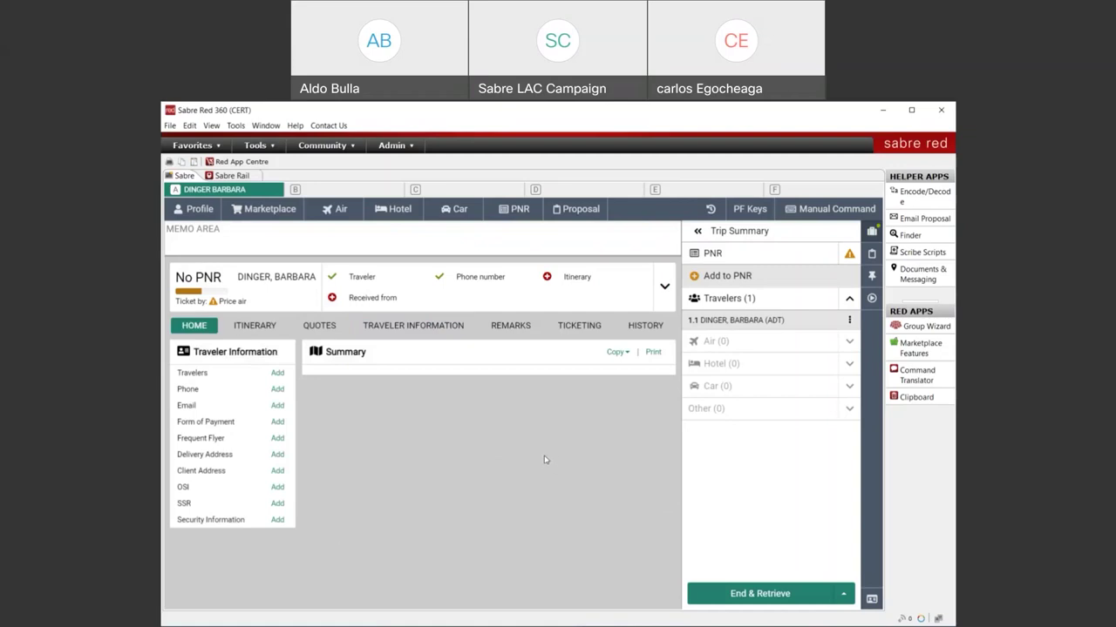
# In Air Shopping, set From PTY, To Miami MIA, and pick 20 July 2022 on the calendar.
pyautogui.click(335, 211)
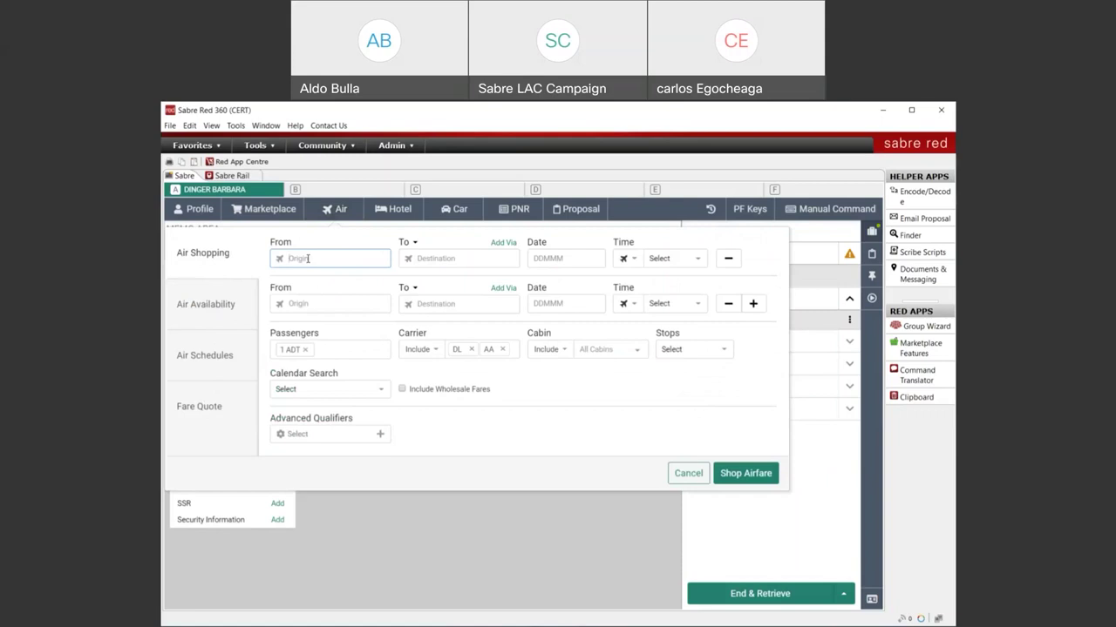
pyautogui.write('PTY')
pyautogui.click(431, 259)
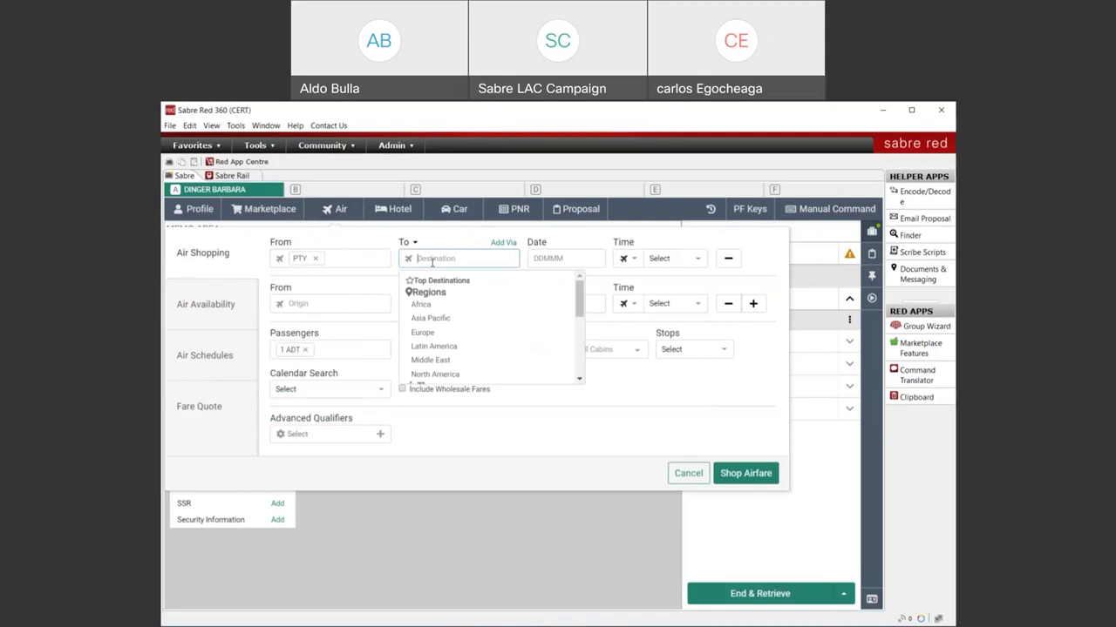
pyautogui.write('MIA')
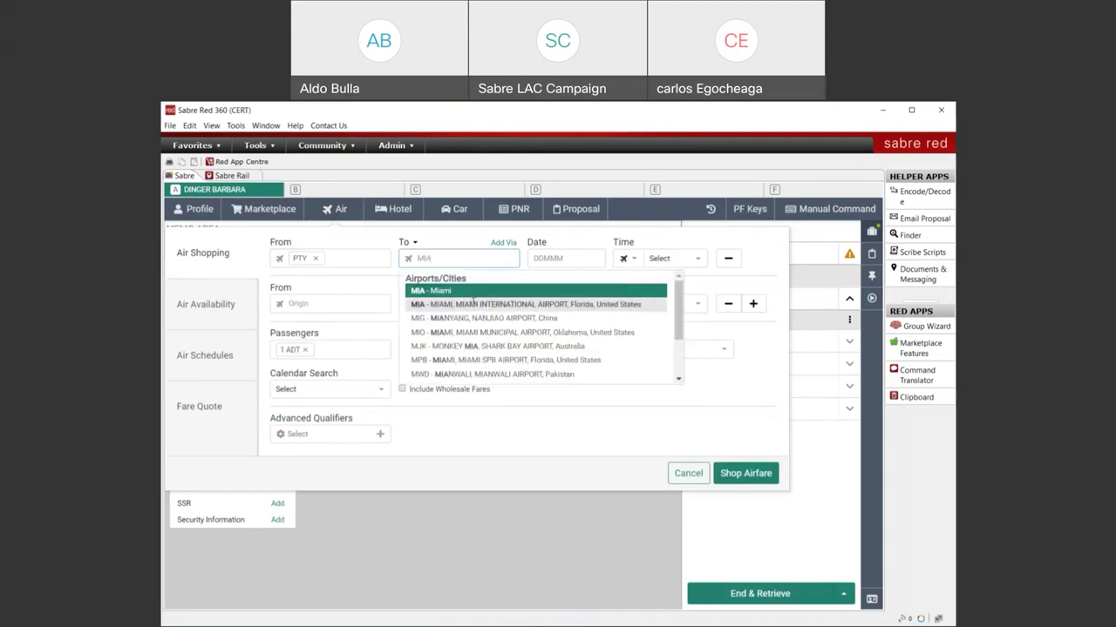
pyautogui.click(472, 305)
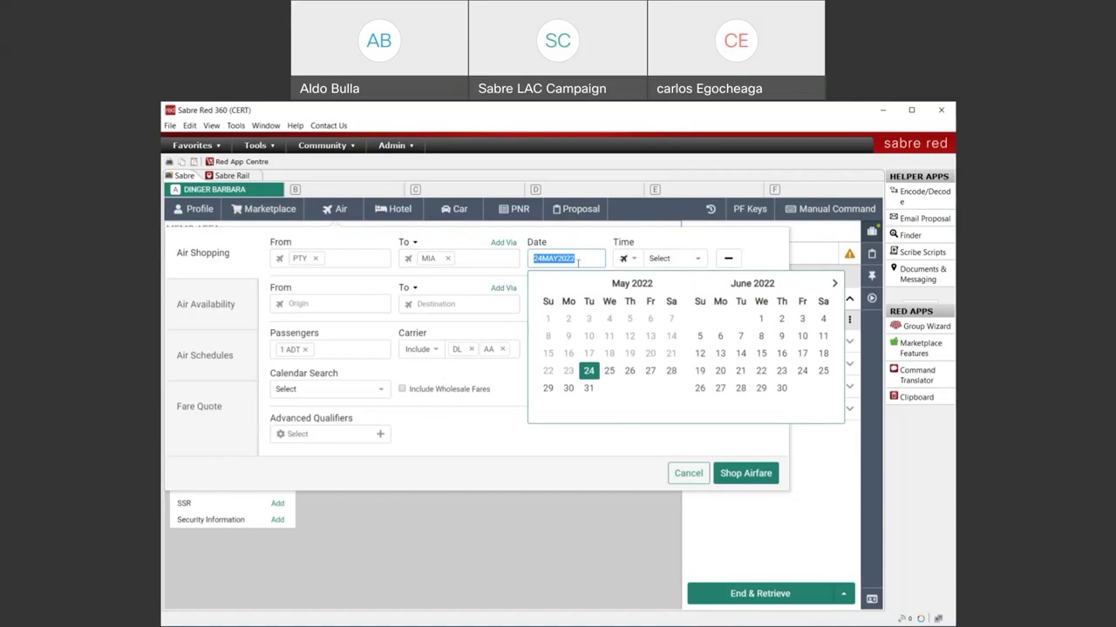
pyautogui.click(834, 284)
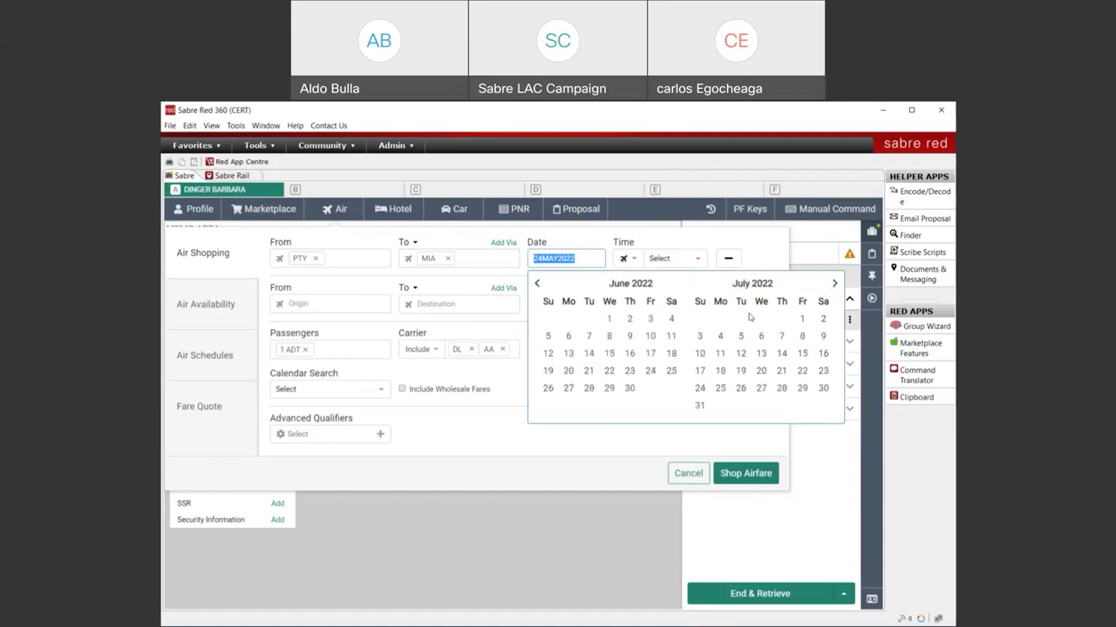
pyautogui.click(760, 370)
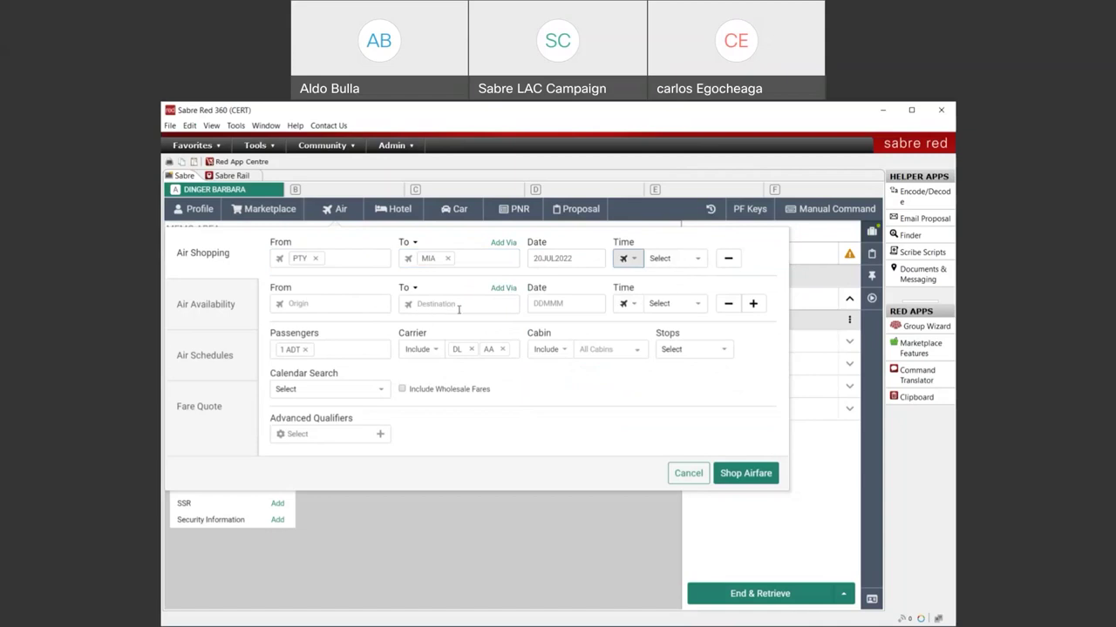
# Add a return leg from MIA to PTY on 27 July 2022.
pyautogui.click(753, 303)
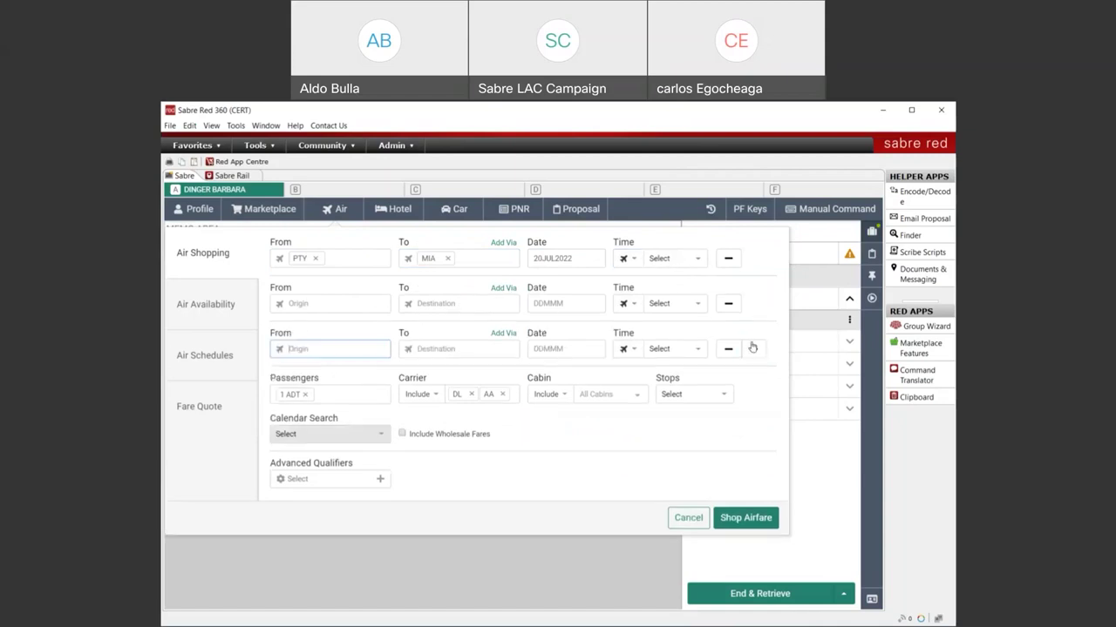
pyautogui.click(729, 348)
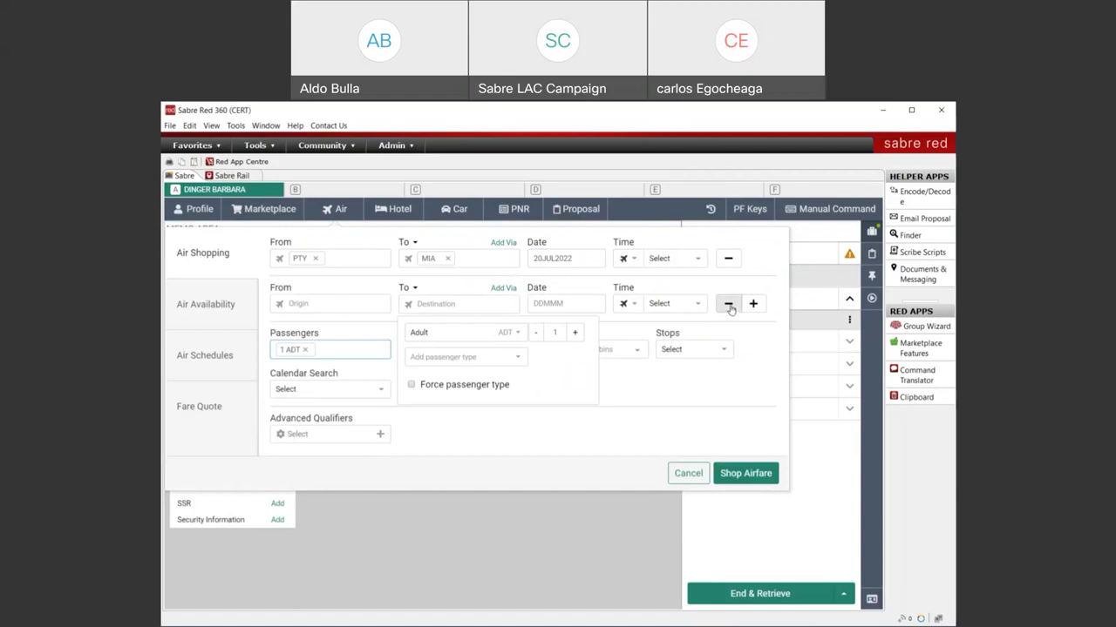
pyautogui.click(761, 340)
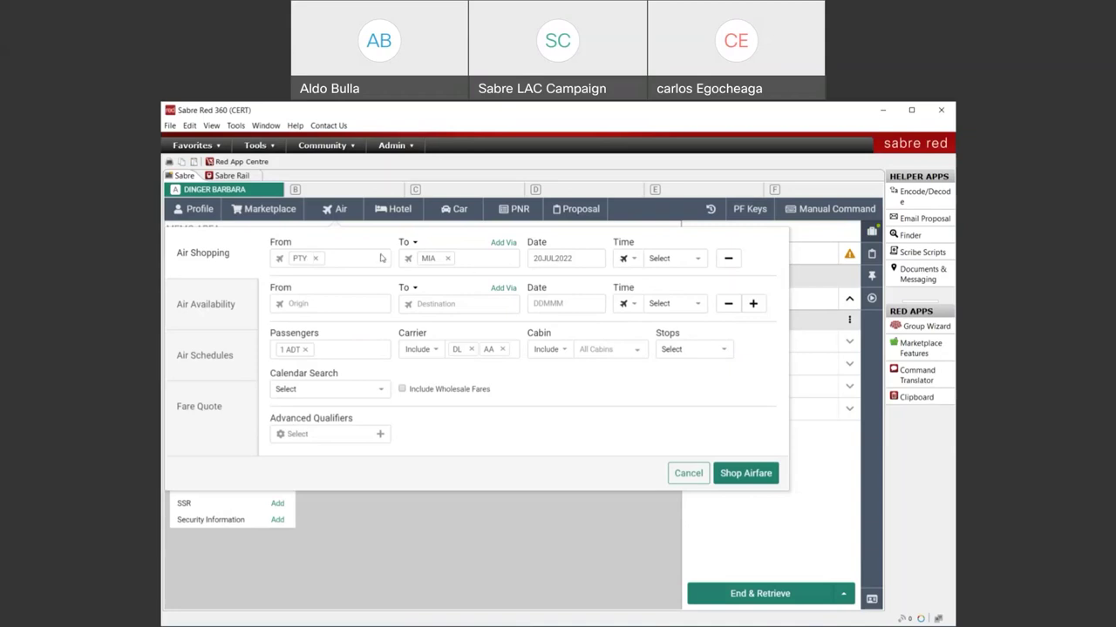
pyautogui.click(322, 303)
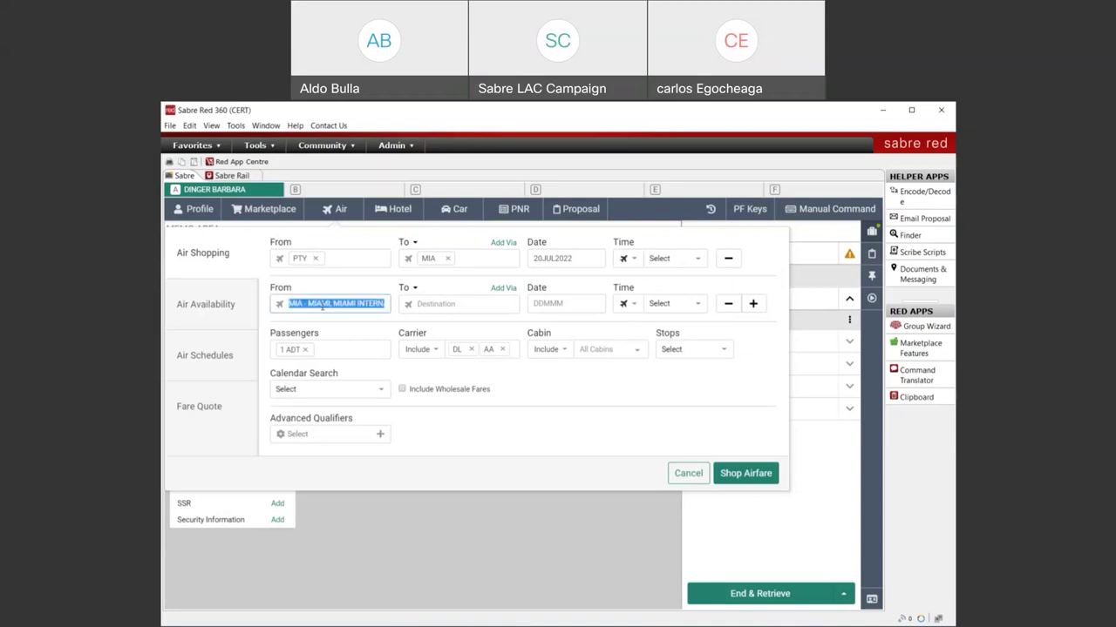
pyautogui.click(461, 304)
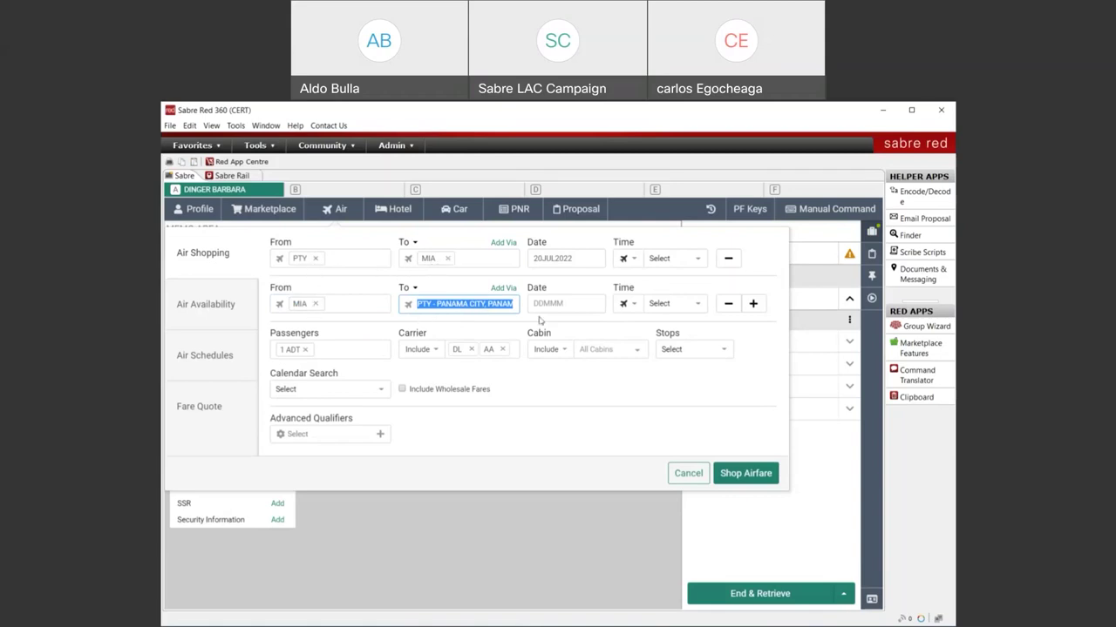
pyautogui.click(575, 304)
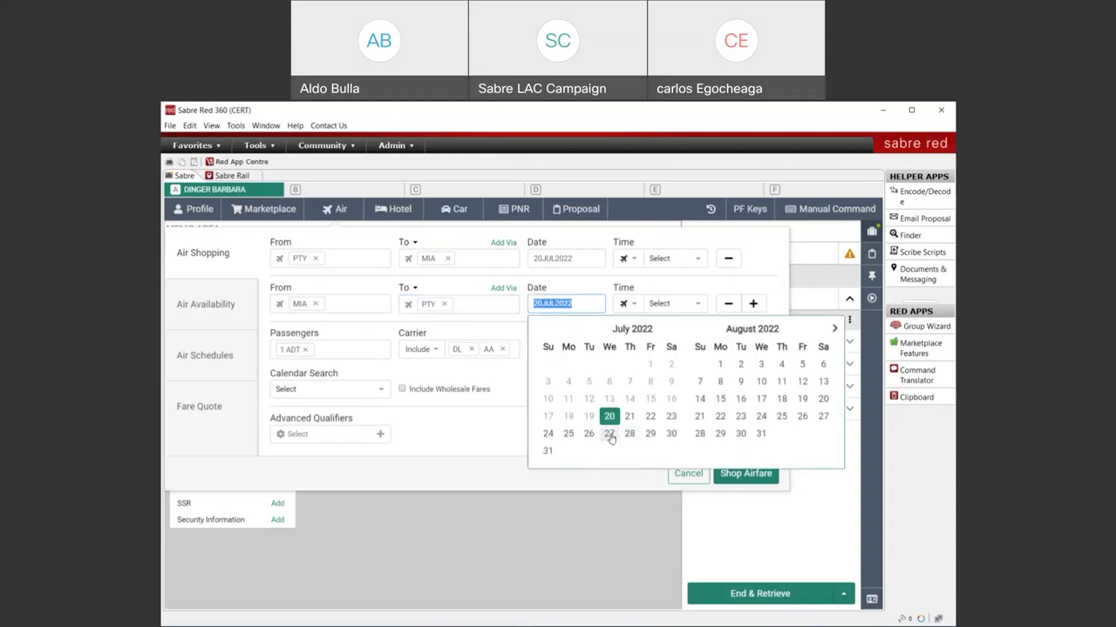
pyautogui.click(609, 433)
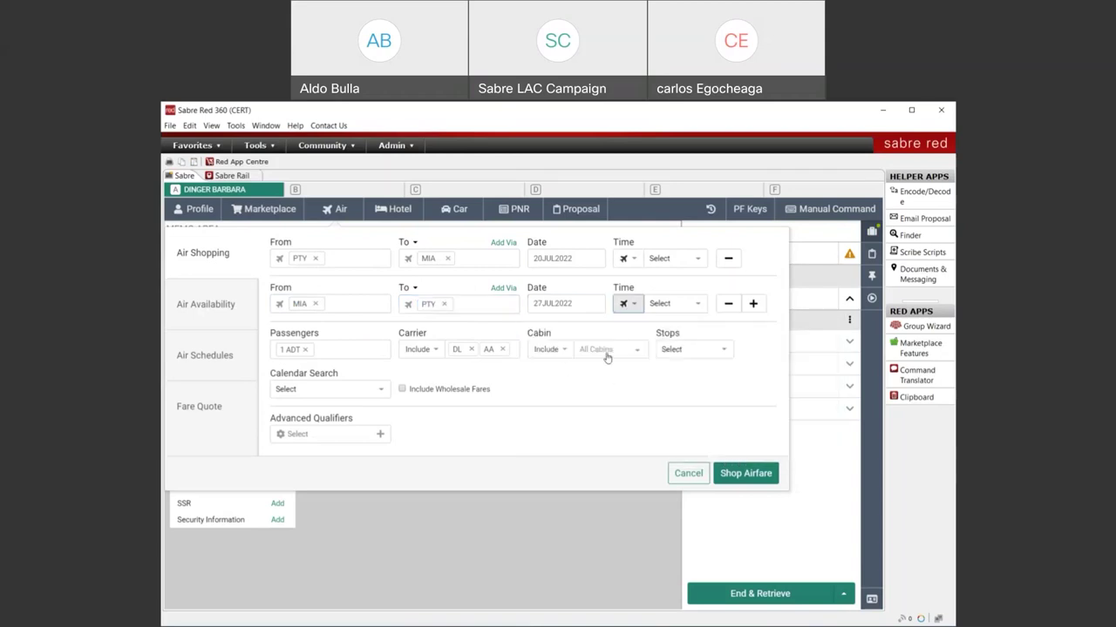
# Review the Morning/Afternoon/Evening and hourly departure time options for the outbound flight.
pyautogui.click(695, 260)
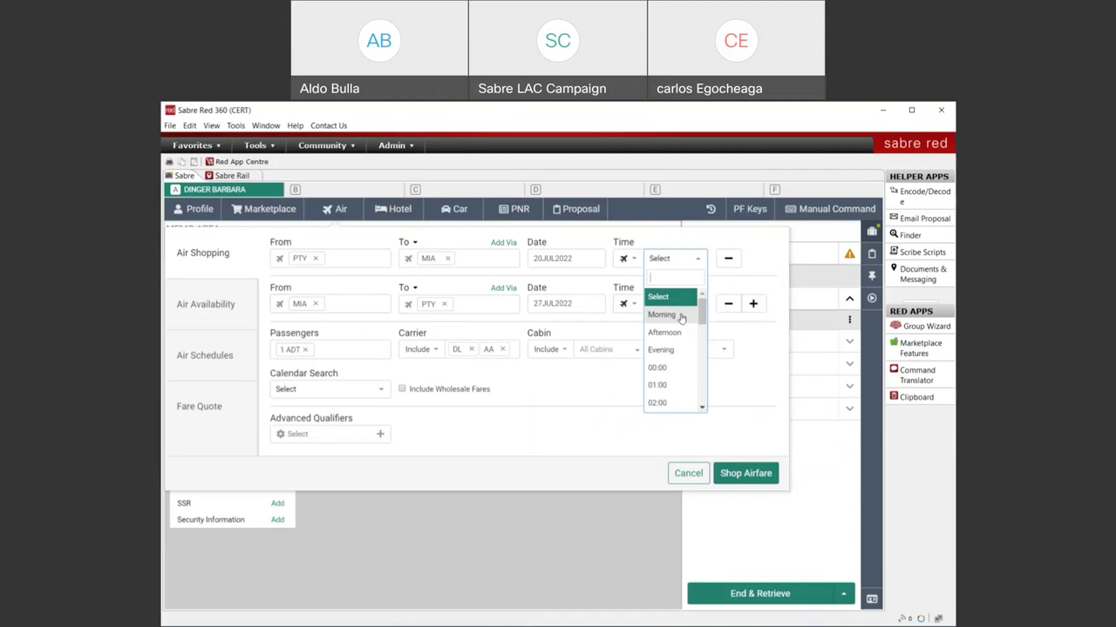
pyautogui.scroll(-3, 675, 331)
pyautogui.scroll(-3, 674, 334)
# Leave time and calendar search unset and remove the STX19 corporate ID qualifier.
pyautogui.click(738, 332)
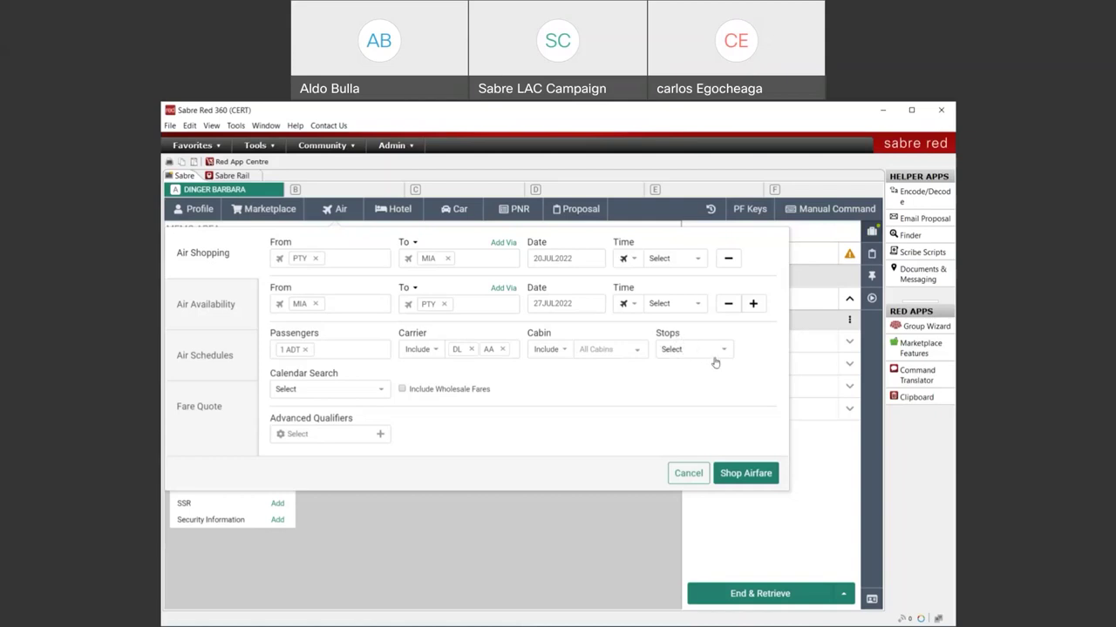
pyautogui.click(384, 394)
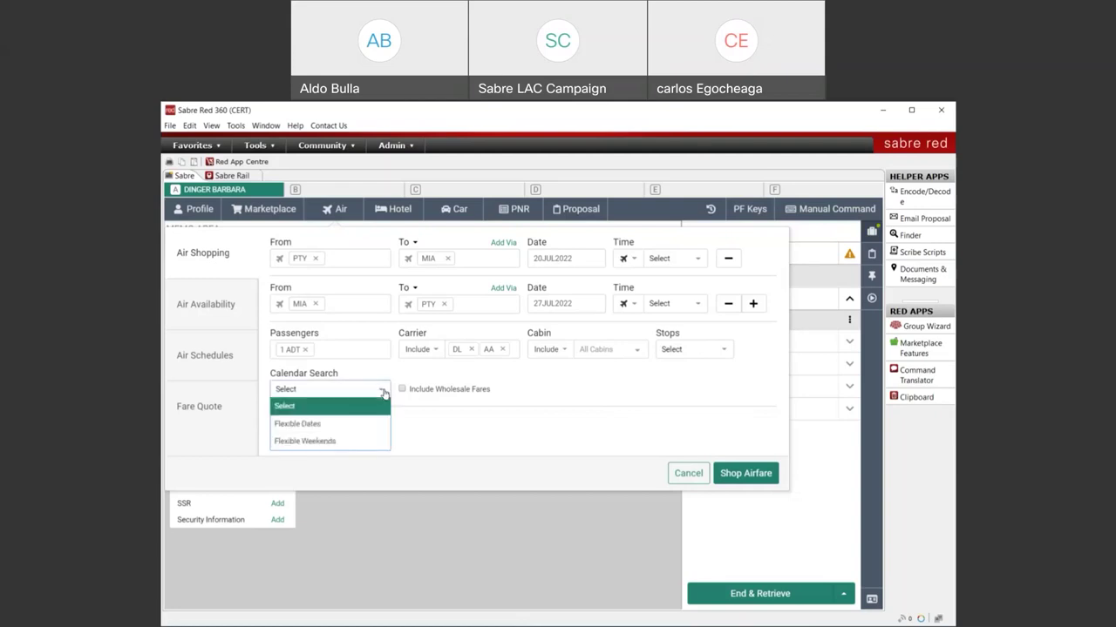
pyautogui.click(528, 392)
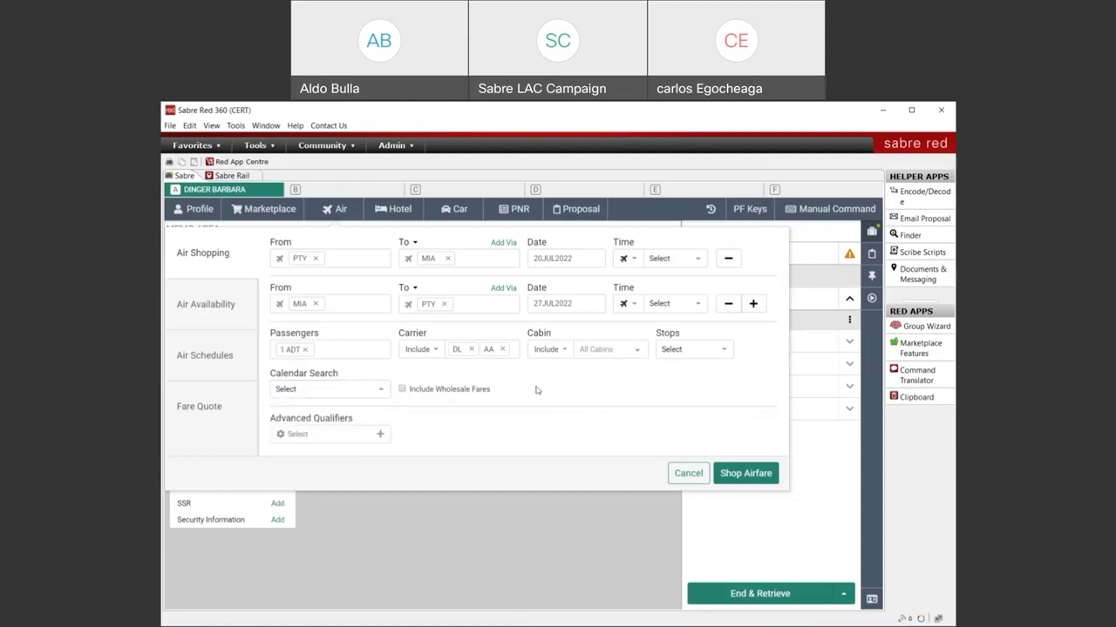
pyautogui.click(375, 434)
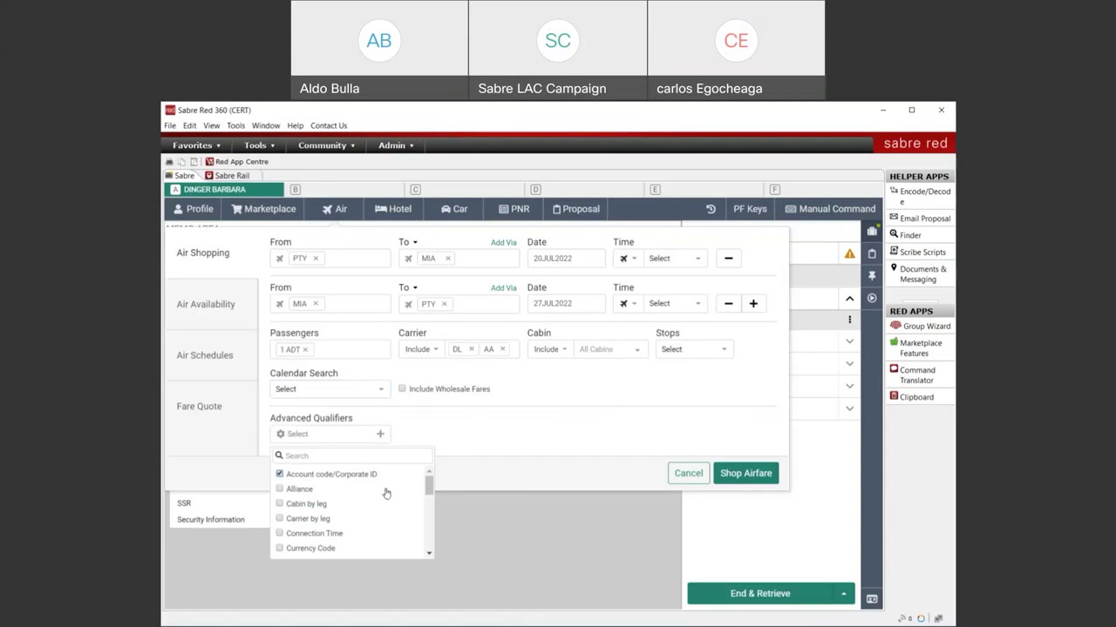
pyautogui.scroll(-5, 386, 493)
pyautogui.scroll(-4, 386, 488)
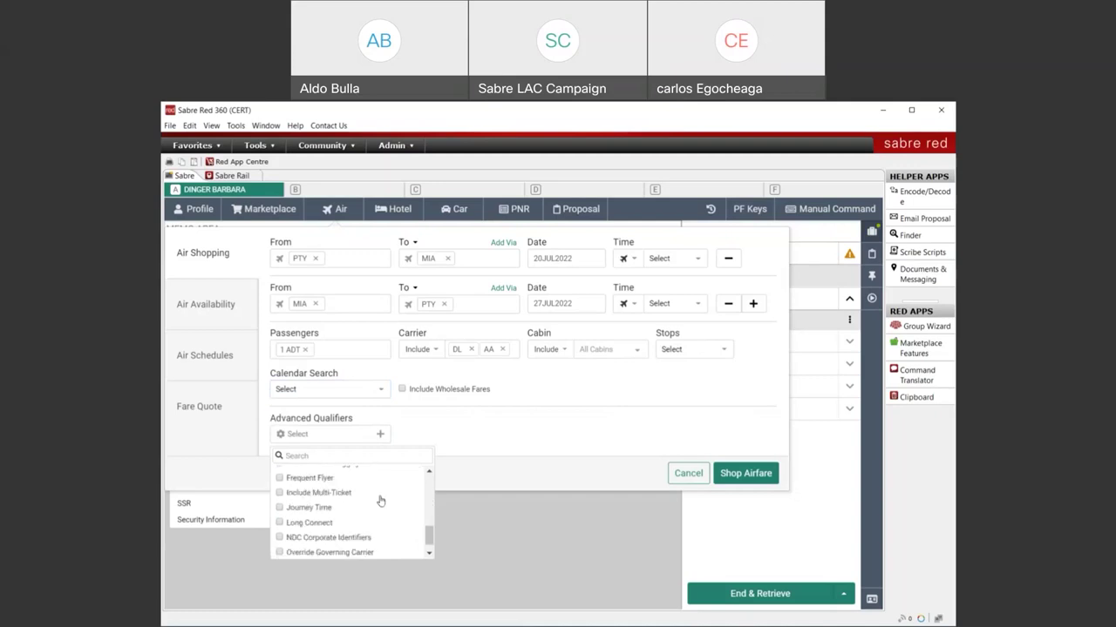
pyautogui.scroll(-1, 381, 501)
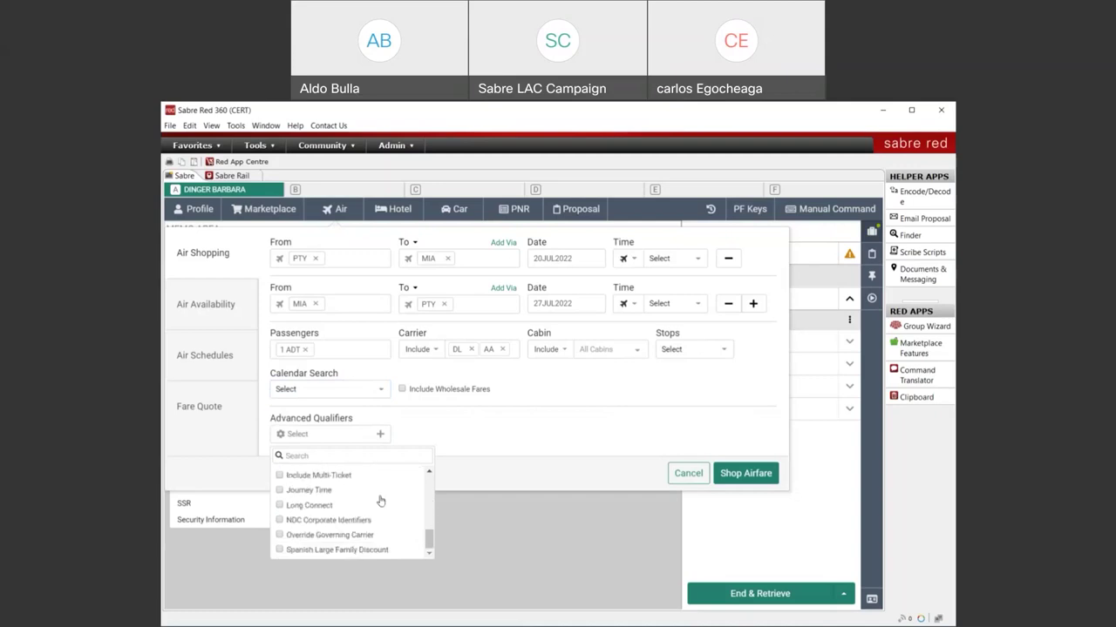
pyautogui.click(501, 429)
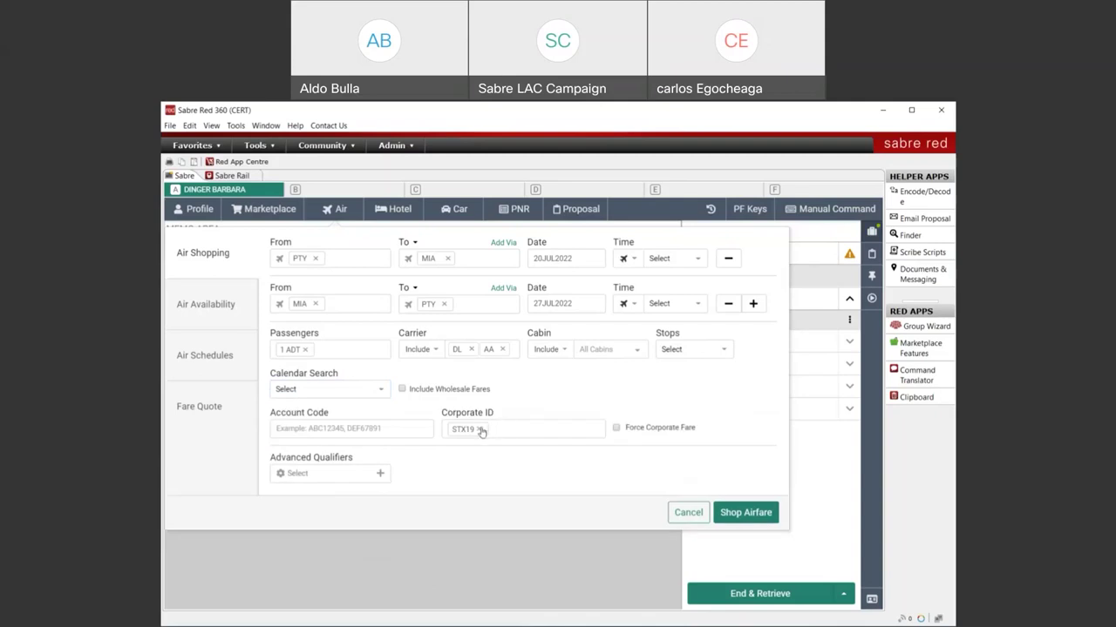
pyautogui.click(480, 430)
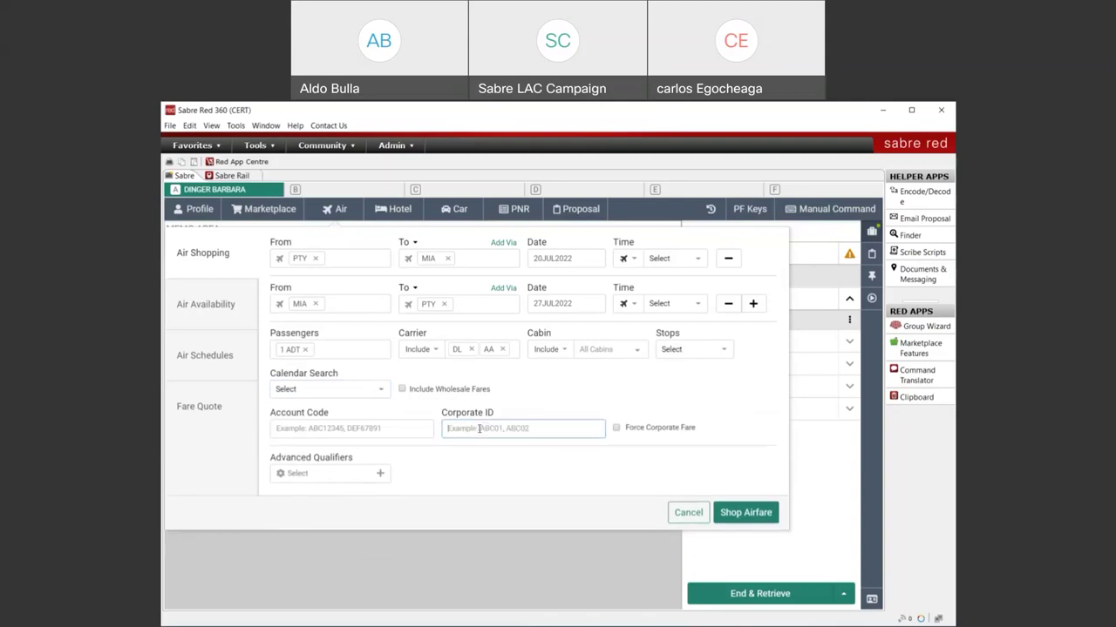
# Drop the Account code/Corporate ID qualifier and shop airfares for the PTY–MIA round trip.
pyautogui.click(374, 473)
pyautogui.click(279, 514)
pyautogui.click(512, 462)
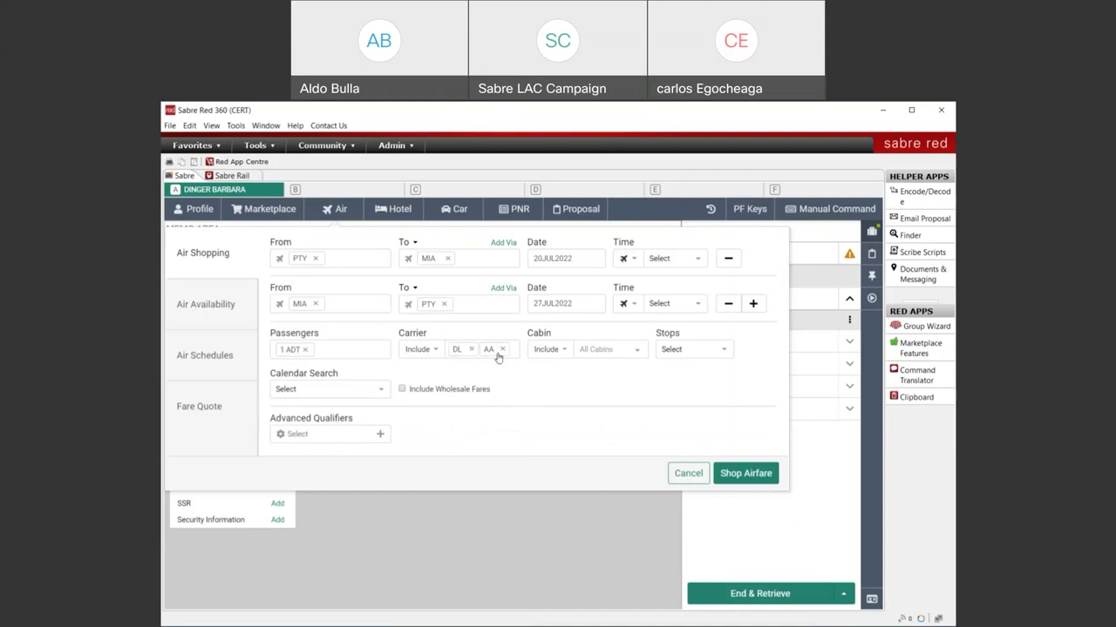
pyautogui.click(739, 475)
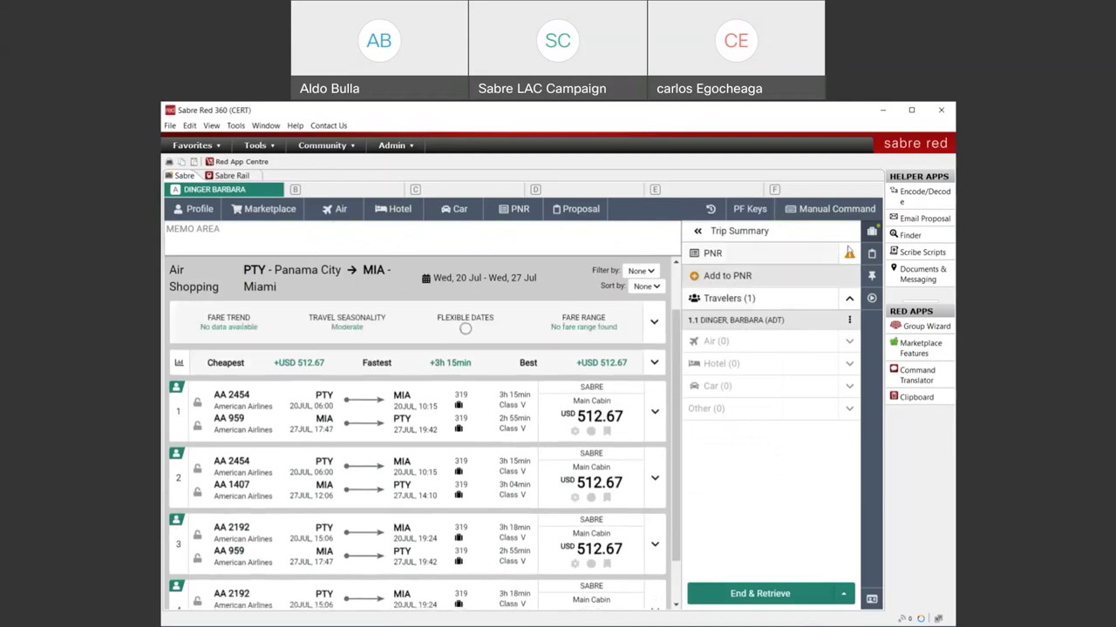
# Hide the Trip Summary, expand fare insights, and open the Travel Seasonality chart (week 29 Medium).
pyautogui.click(873, 232)
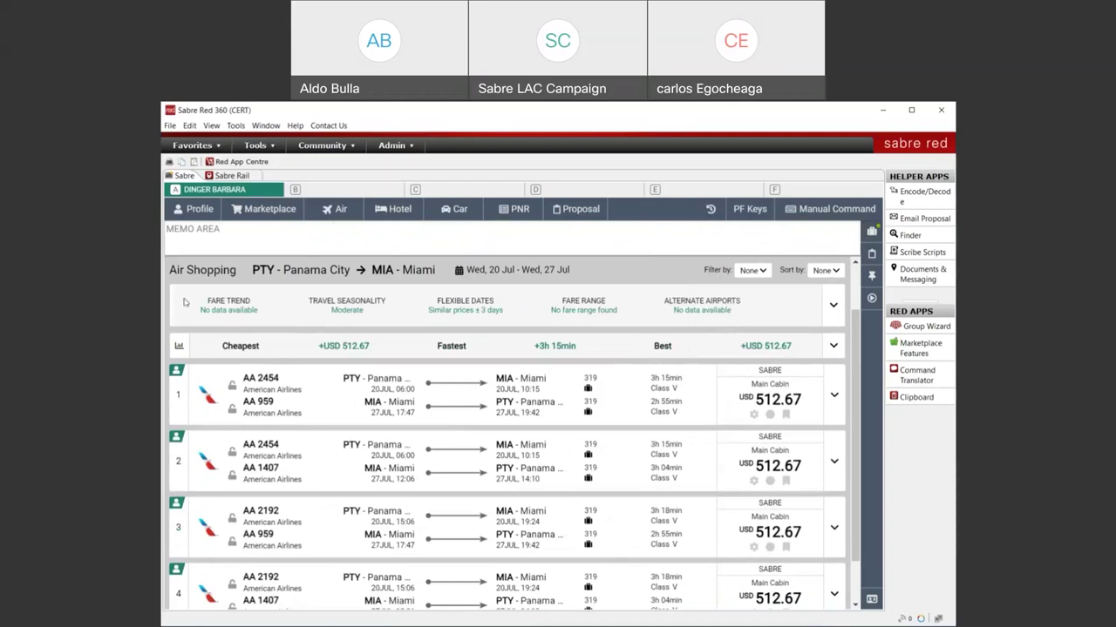
pyautogui.click(834, 305)
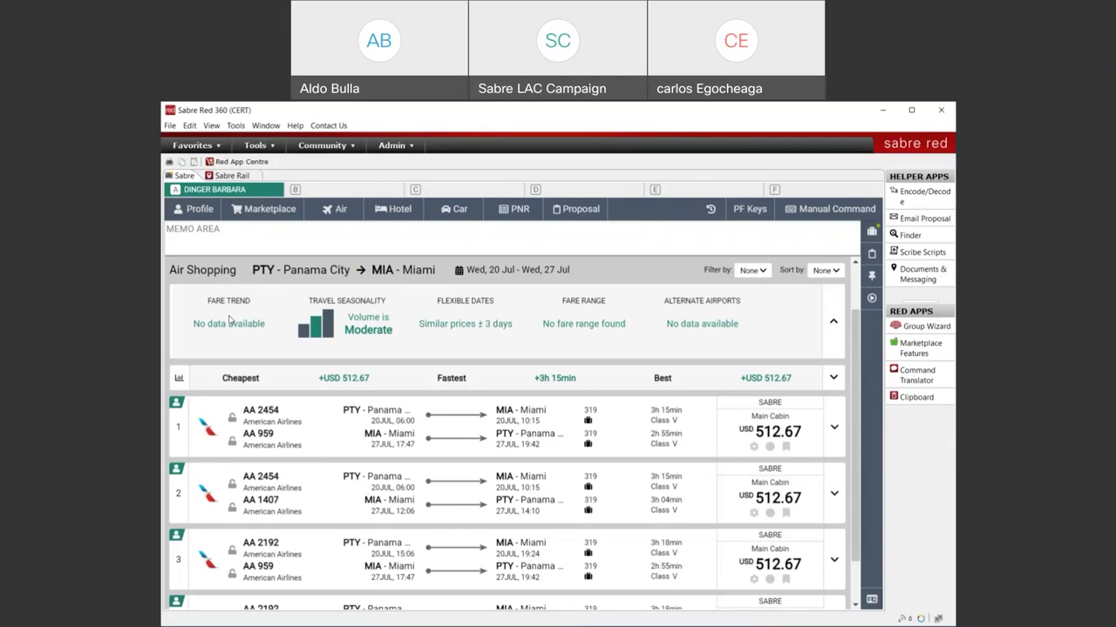
pyautogui.click(353, 329)
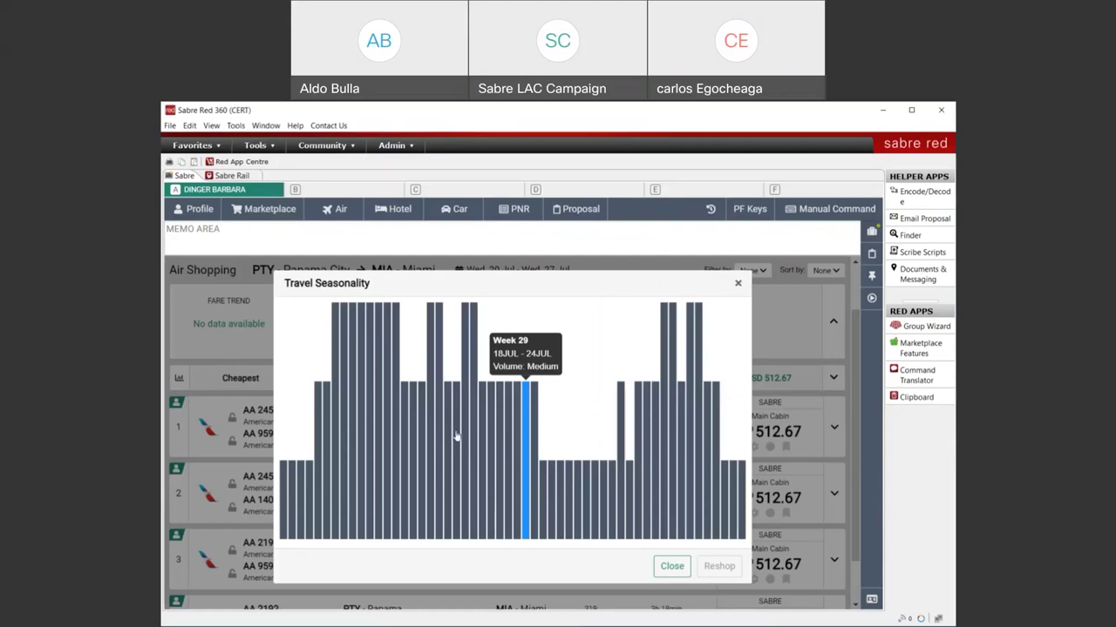
# Compare travel volume for weeks 34, 11 and 21, then close the seasonality chart.
pyautogui.click(567, 475)
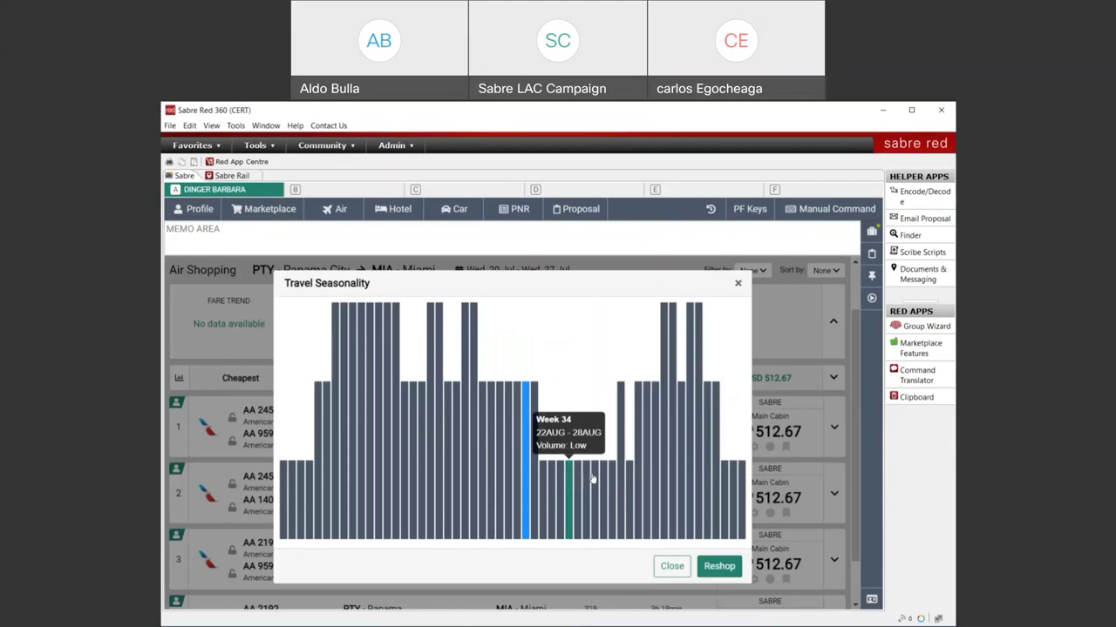
pyautogui.click(369, 352)
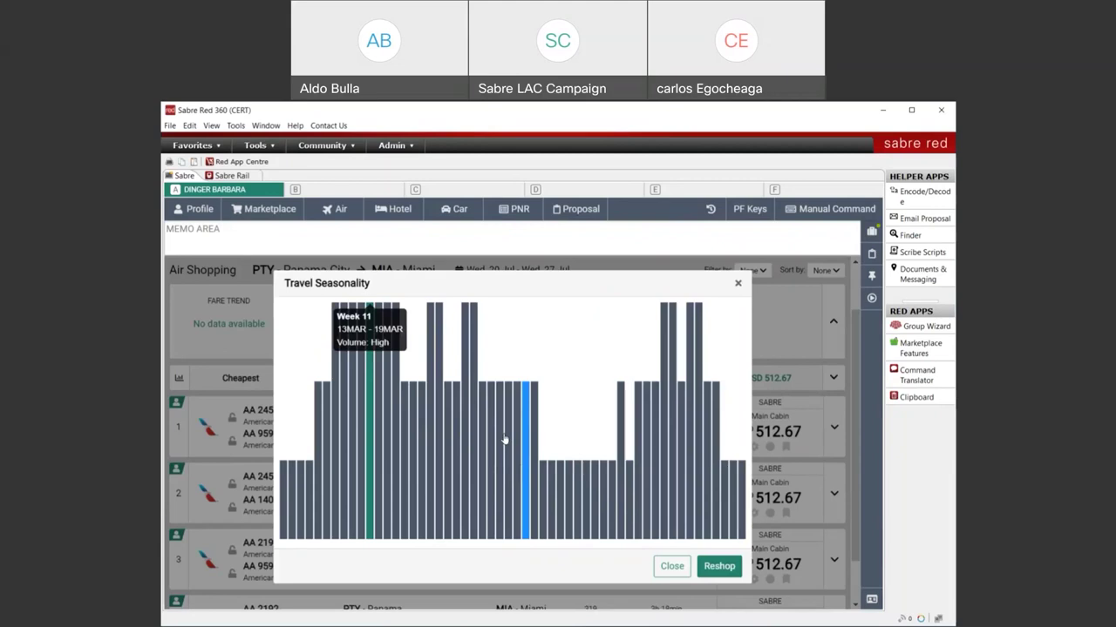
pyautogui.click(456, 410)
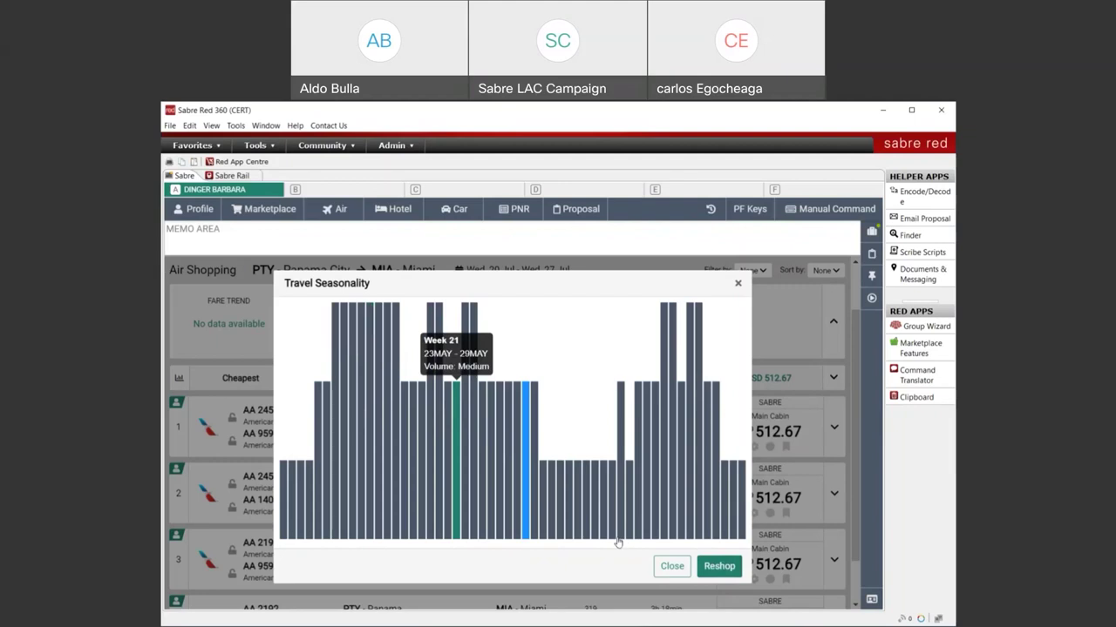
pyautogui.click(738, 285)
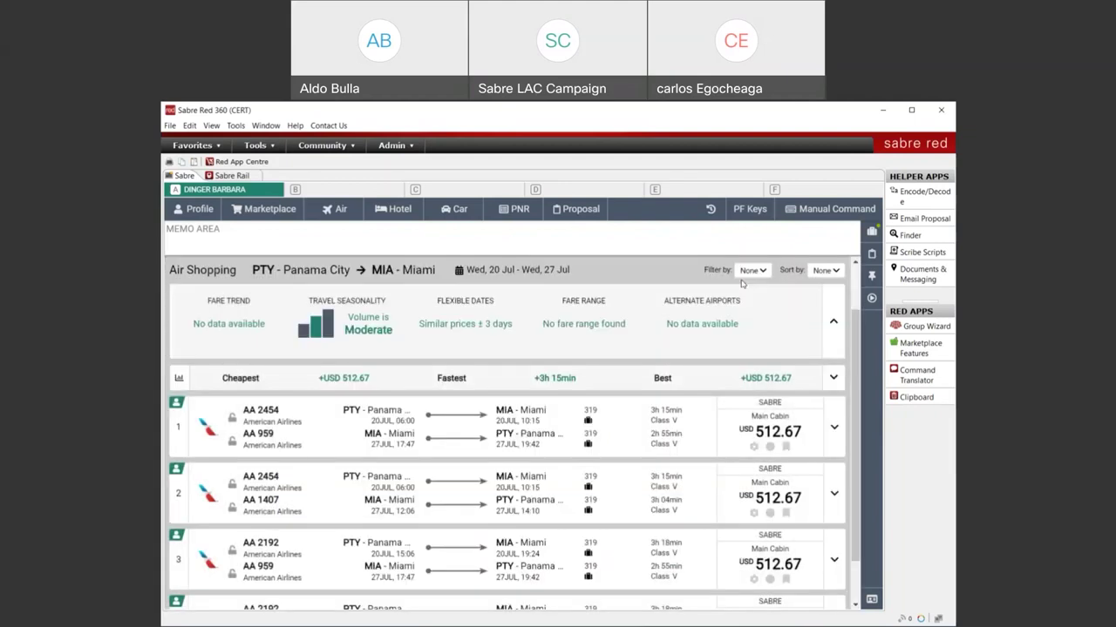
pyautogui.click(465, 327)
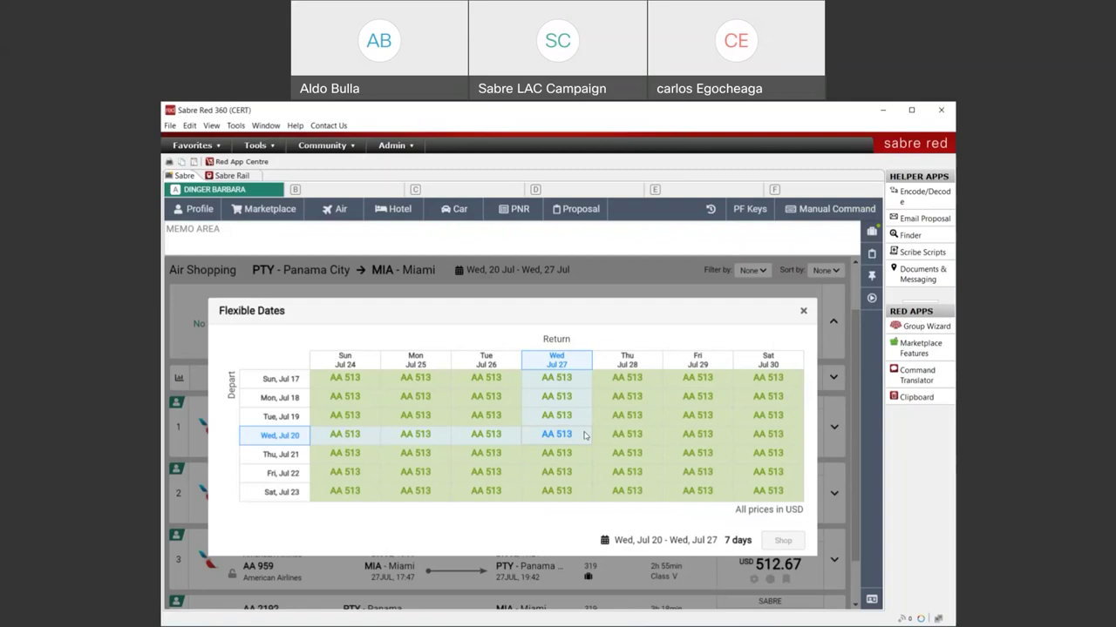
pyautogui.click(654, 398)
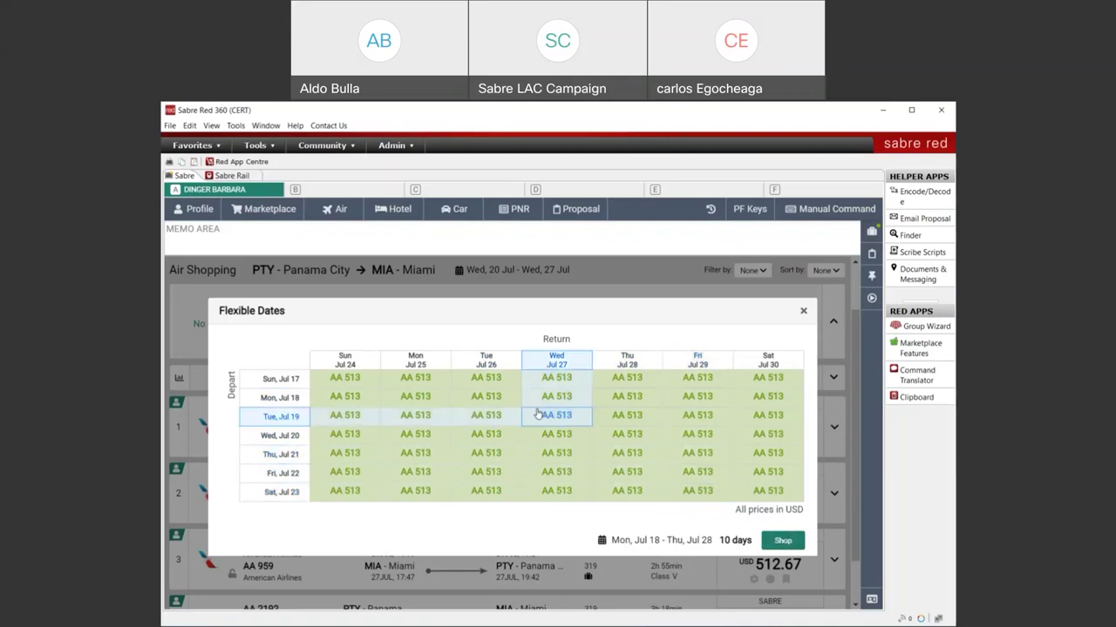
pyautogui.click(802, 312)
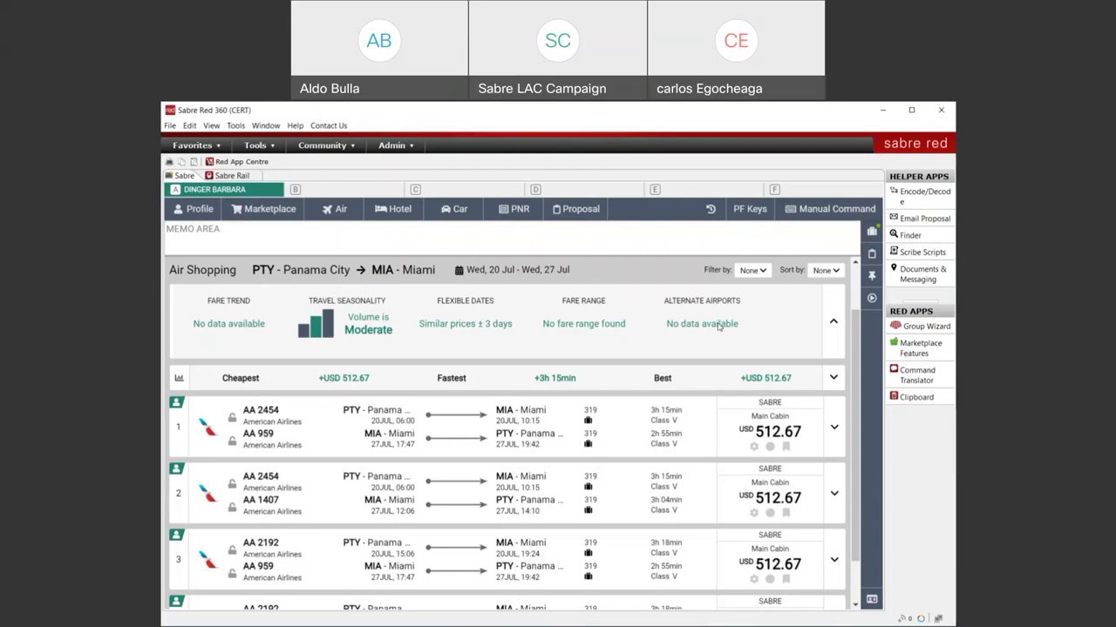
# Collapse the fare insights and toggle the Cheapest/Fastest/Best airline breakdown row closed.
pyautogui.click(834, 323)
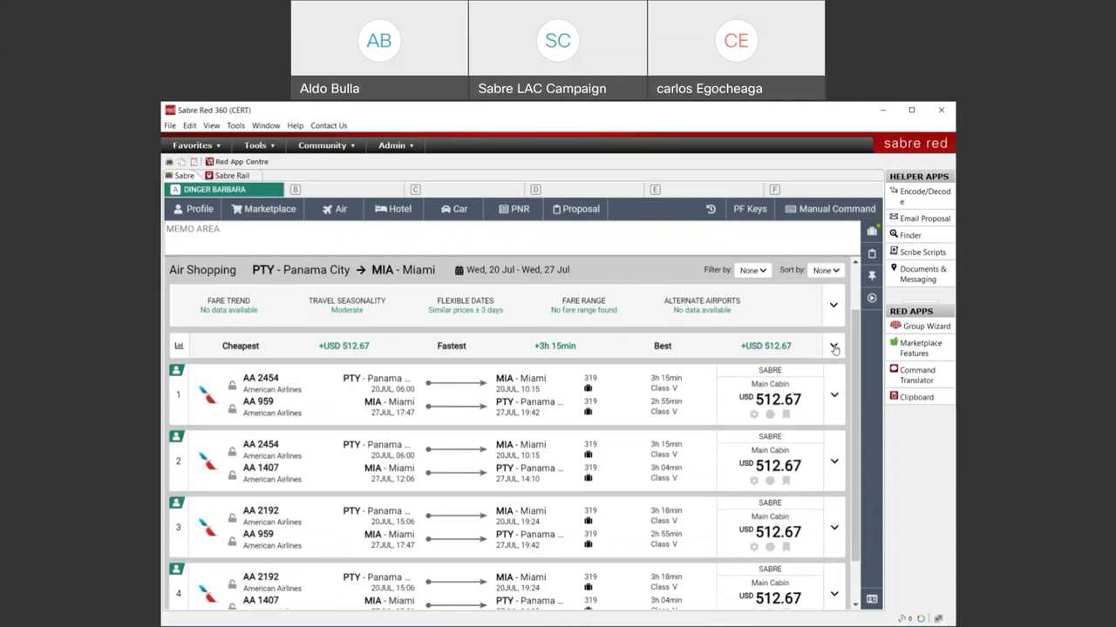
pyautogui.click(834, 348)
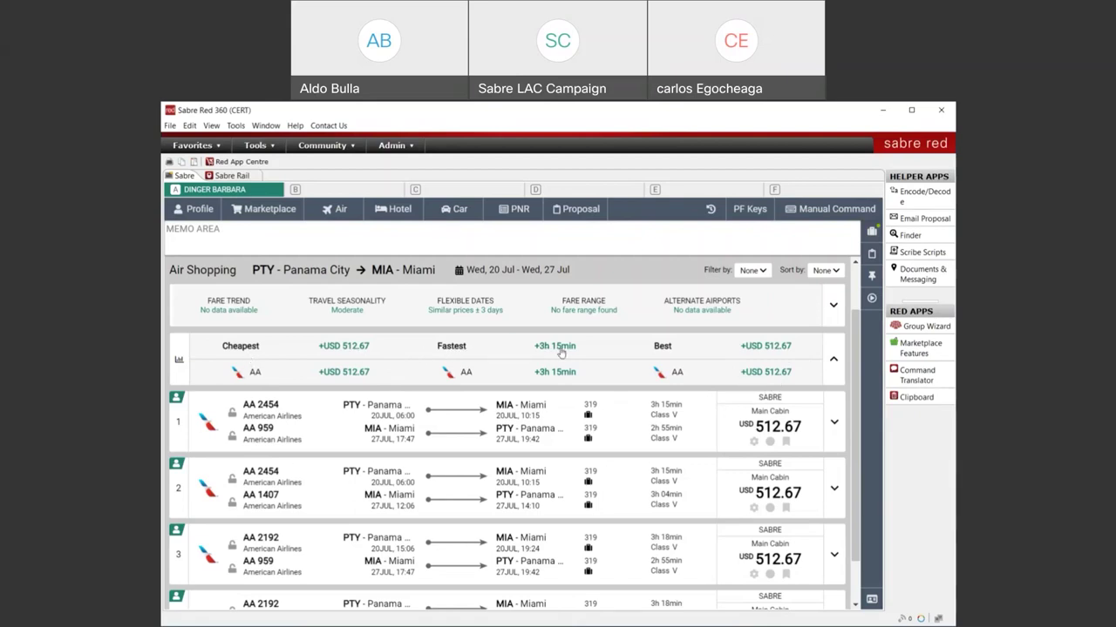
pyautogui.click(834, 361)
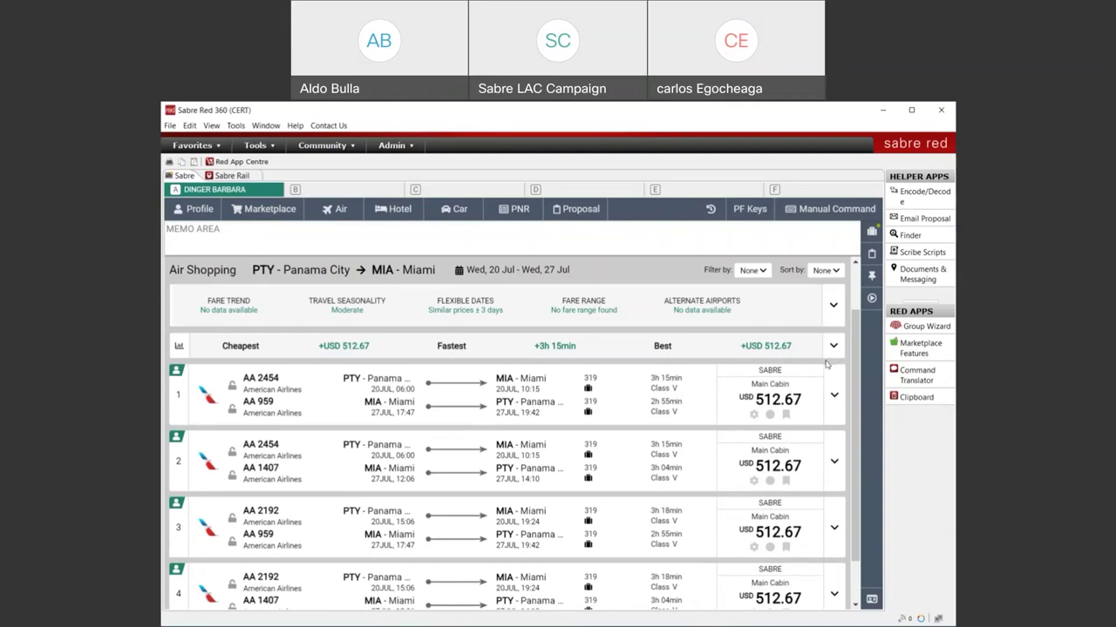
# Close the Filter by panel and show Sort by choices: Price, Duration, Departure Time, Best.
pyautogui.click(762, 273)
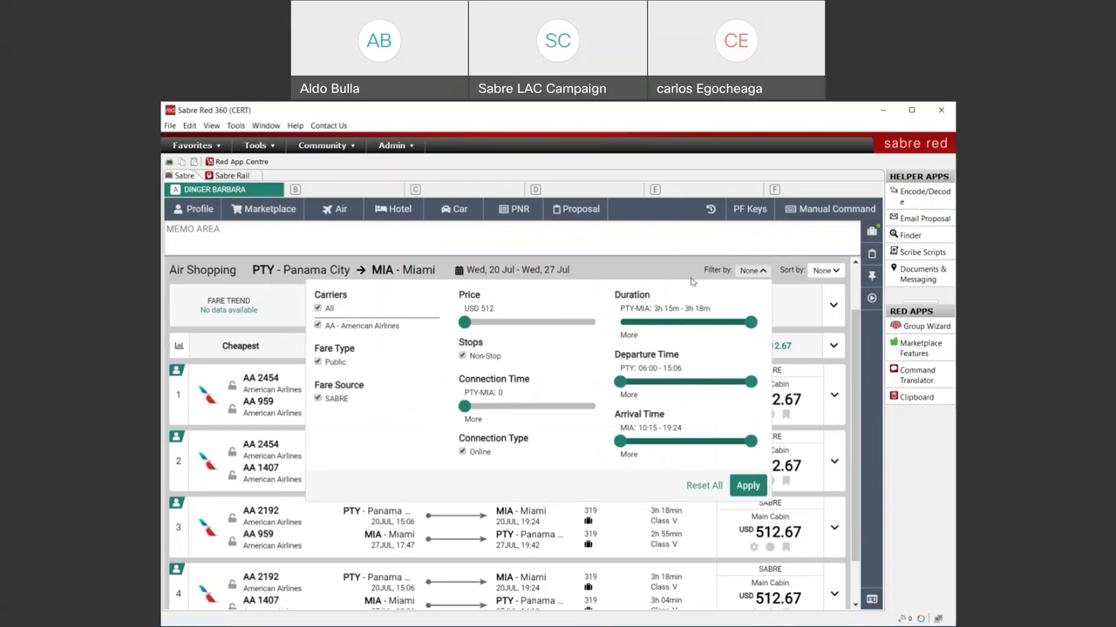
pyautogui.click(672, 267)
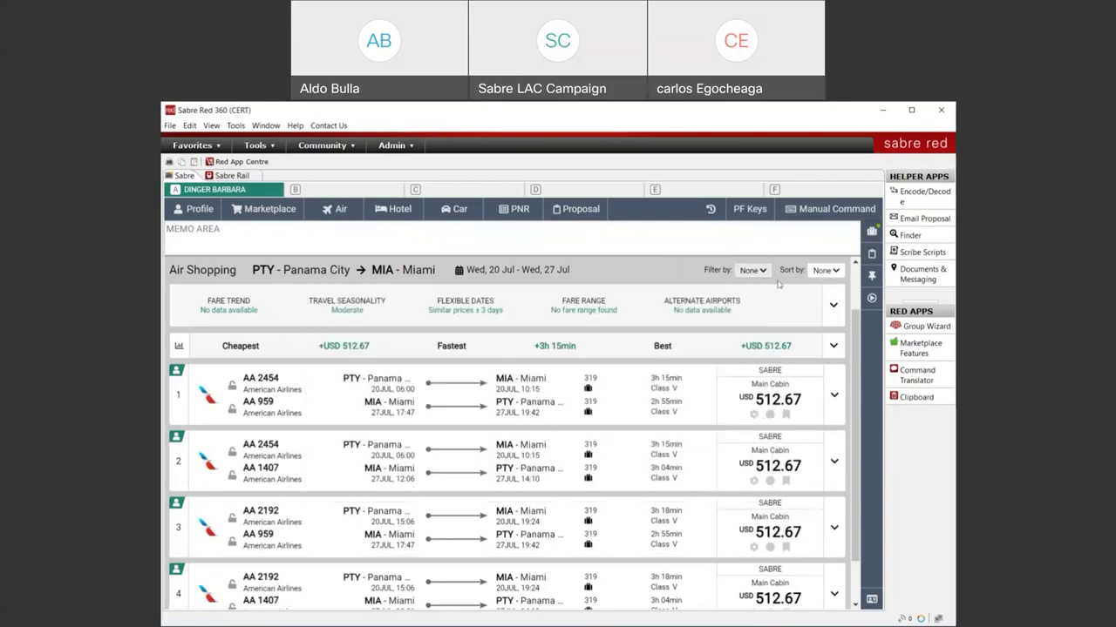
pyautogui.click(823, 271)
pyautogui.click(823, 311)
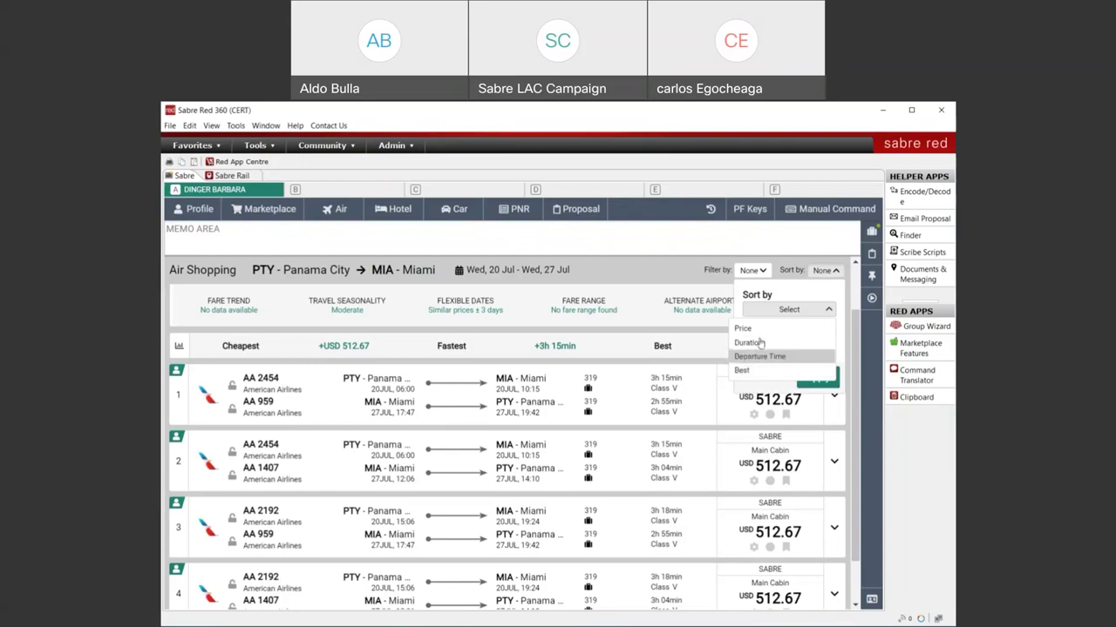
# Leave results unsorted and view option 1's fare breakdown: USD 366.00 base plus 146.67 taxes.
pyautogui.click(676, 270)
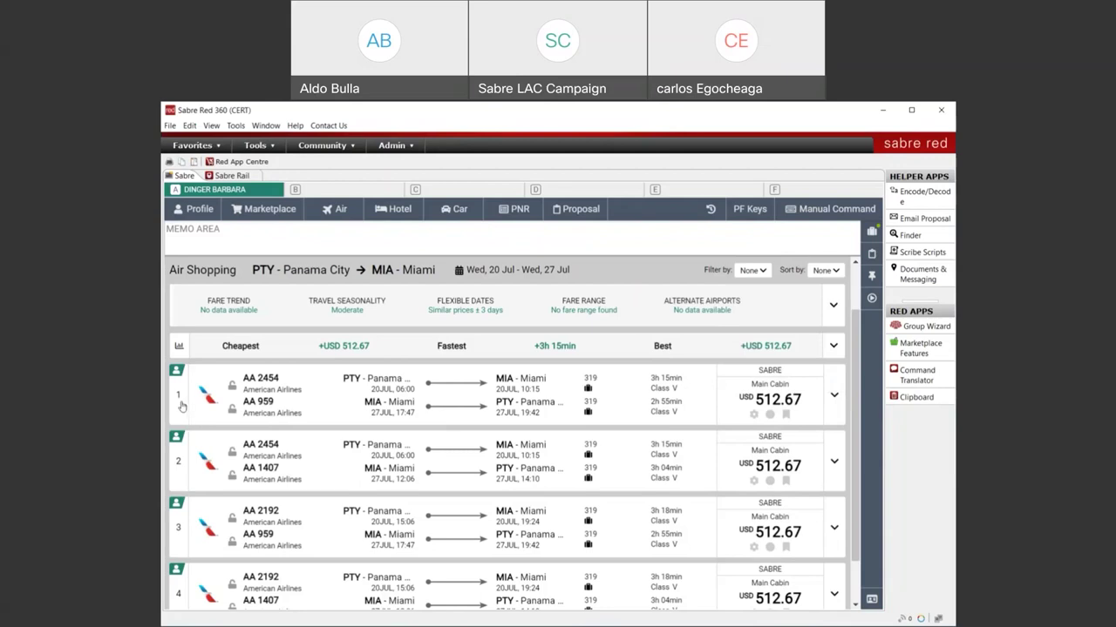
pyautogui.moveTo(177, 376)
pyautogui.moveTo(590, 380)
pyautogui.moveTo(760, 398)
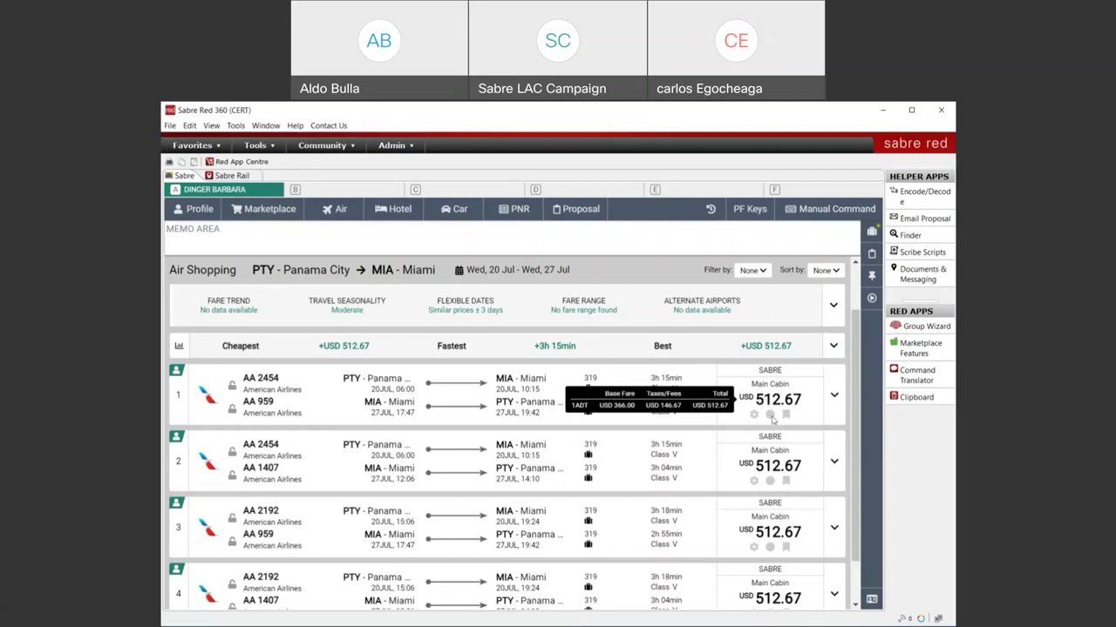
pyautogui.moveTo(770, 416)
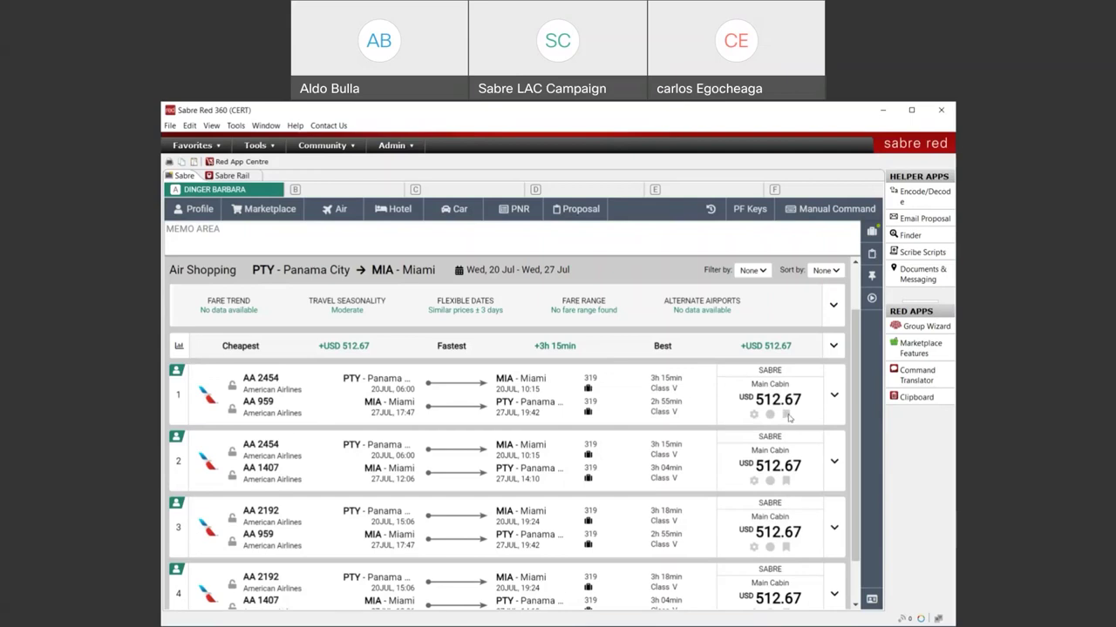
# Expand option 1 and view AA 959 return details, then AA 2454 outbound details.
pyautogui.click(832, 394)
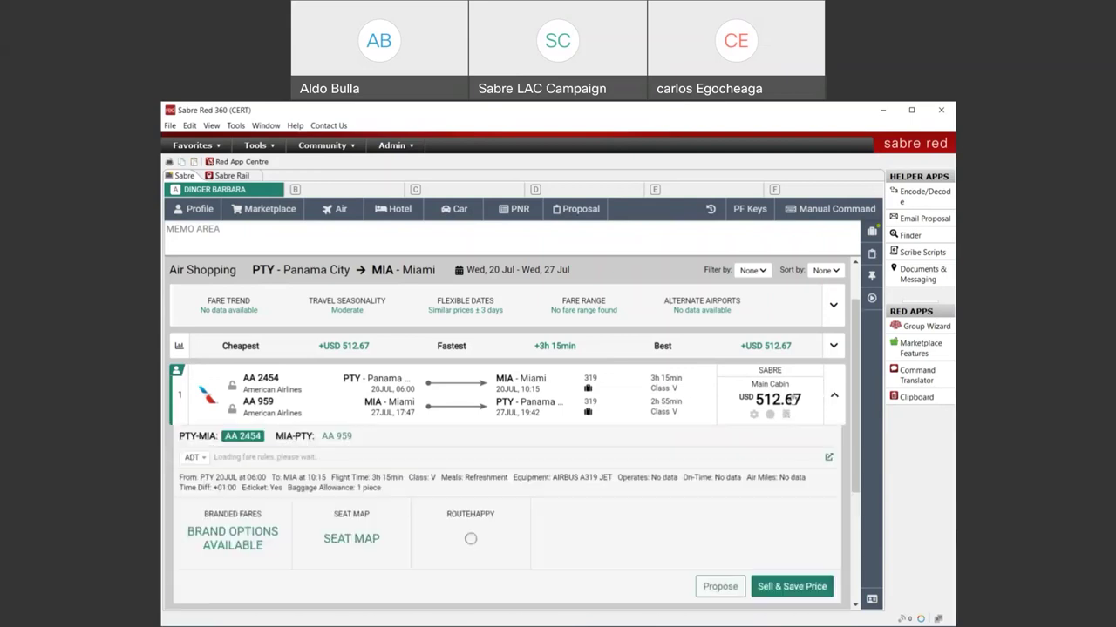
pyautogui.moveTo(788, 415)
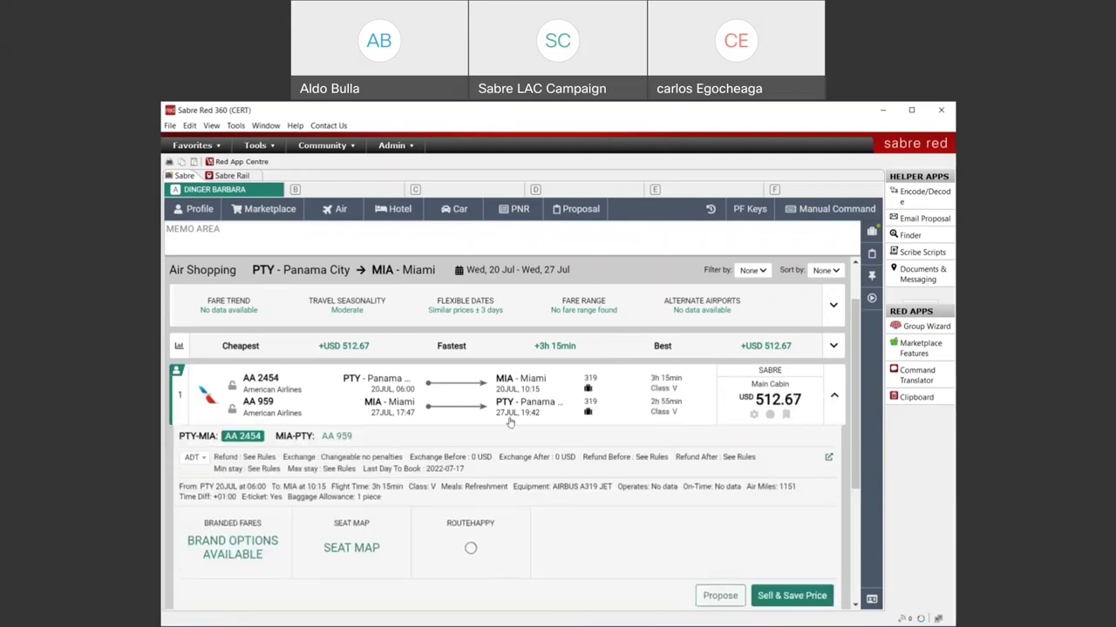
pyautogui.scroll(-1, 501, 425)
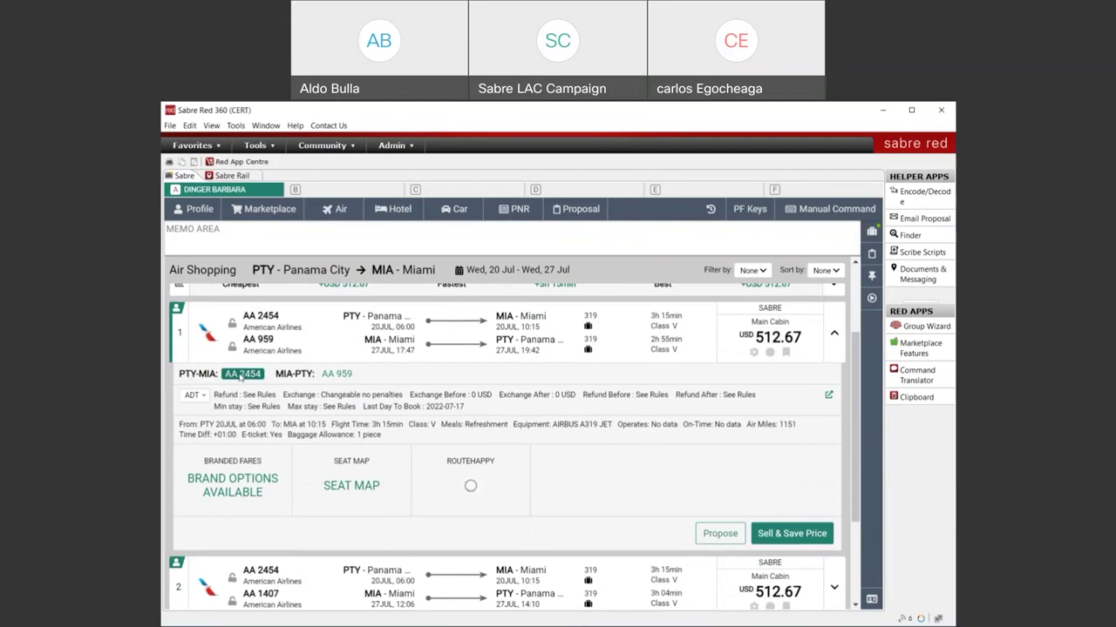
pyautogui.click(345, 375)
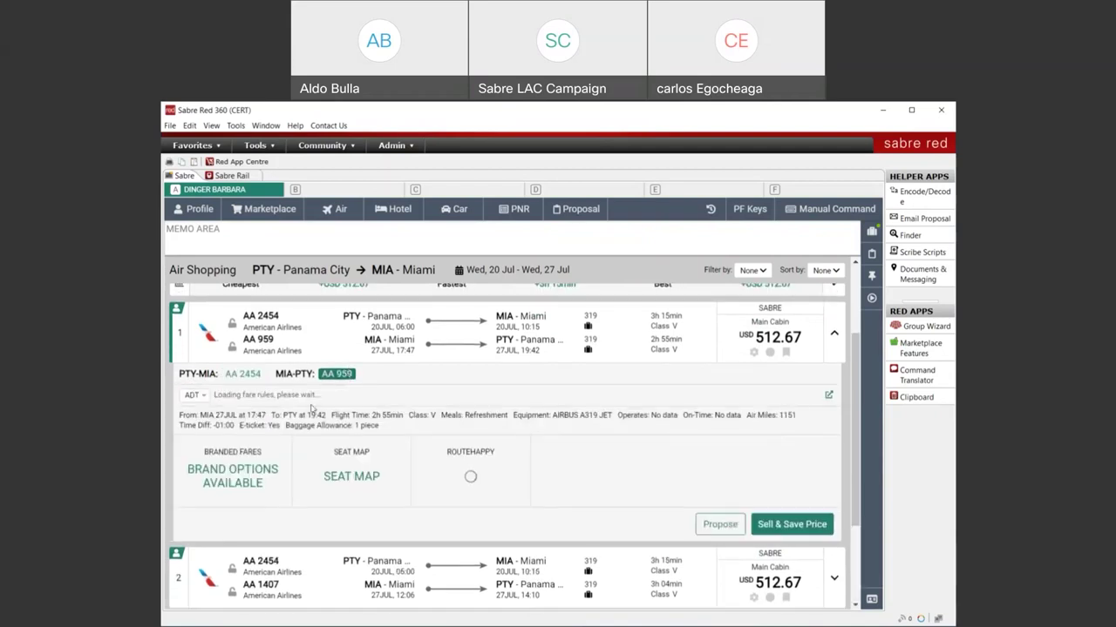
pyautogui.click(237, 375)
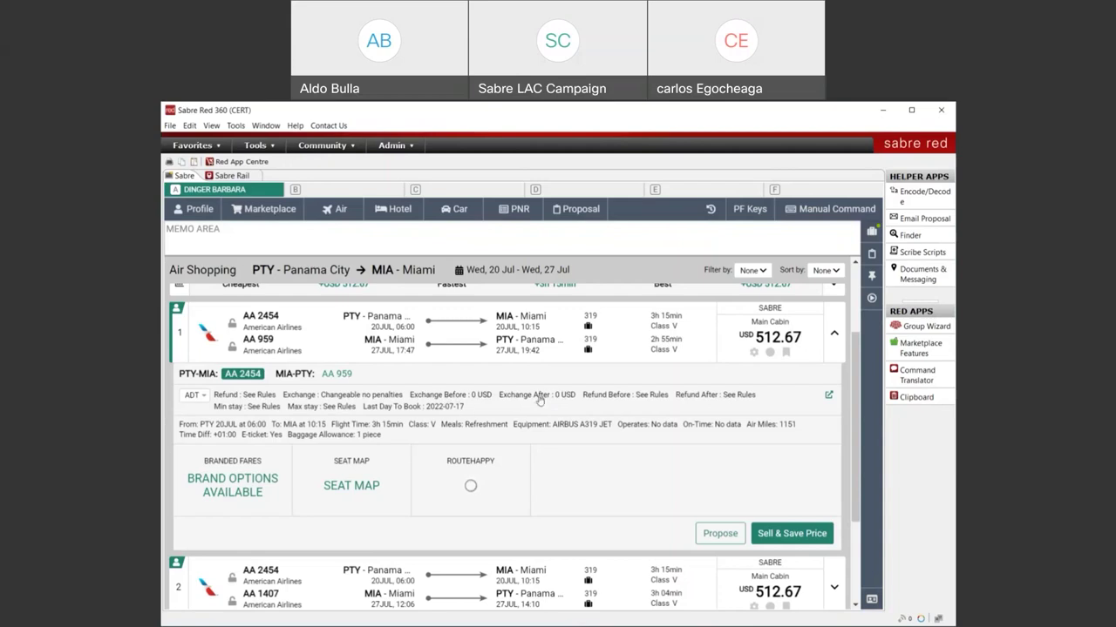
# Open the fare rules and read Quick Rules 01 Eligibility, 05 Advance Reservations, 16 Penalties, 21 Agent Discounts.
pyautogui.click(829, 398)
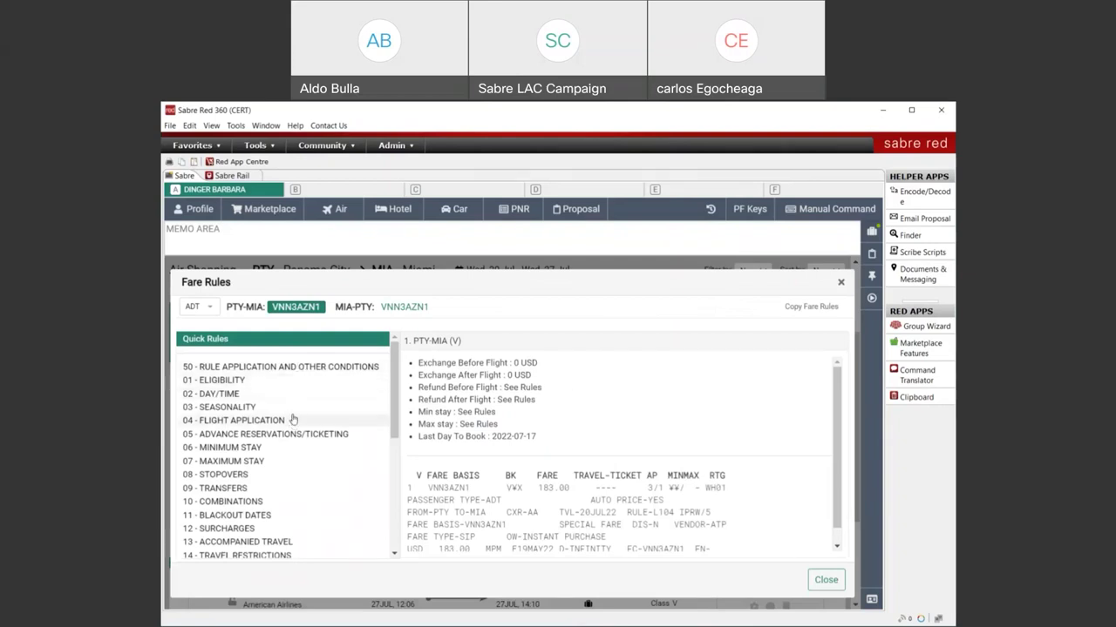
pyautogui.click(259, 380)
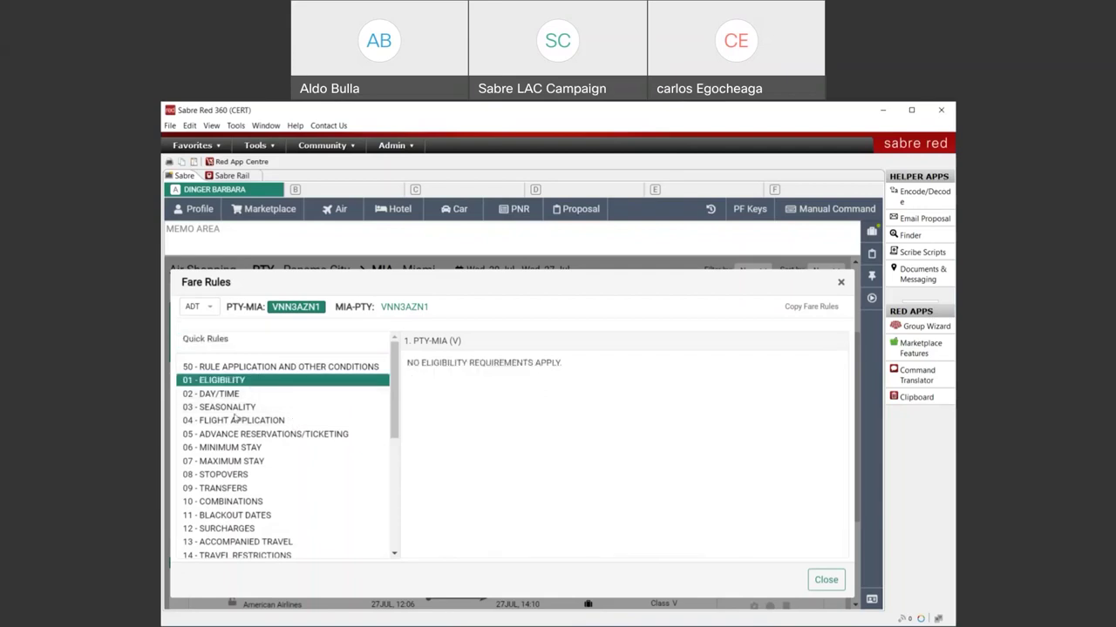
pyautogui.click(232, 436)
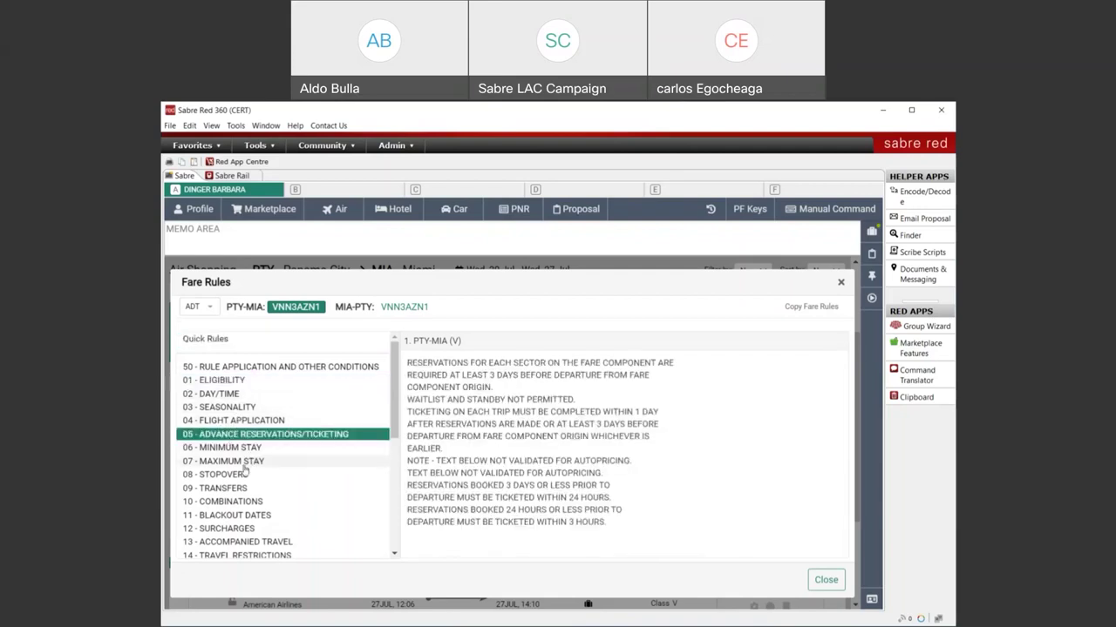
pyautogui.scroll(-4, 232, 441)
pyautogui.click(237, 396)
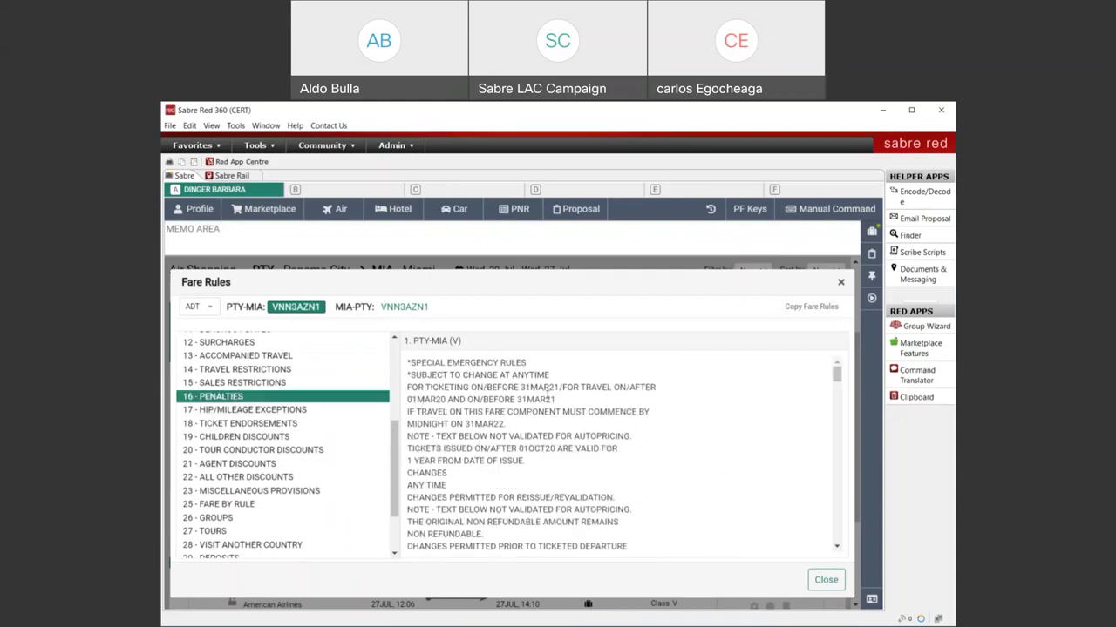
pyautogui.scroll(-1, 451, 446)
pyautogui.scroll(-3, 451, 446)
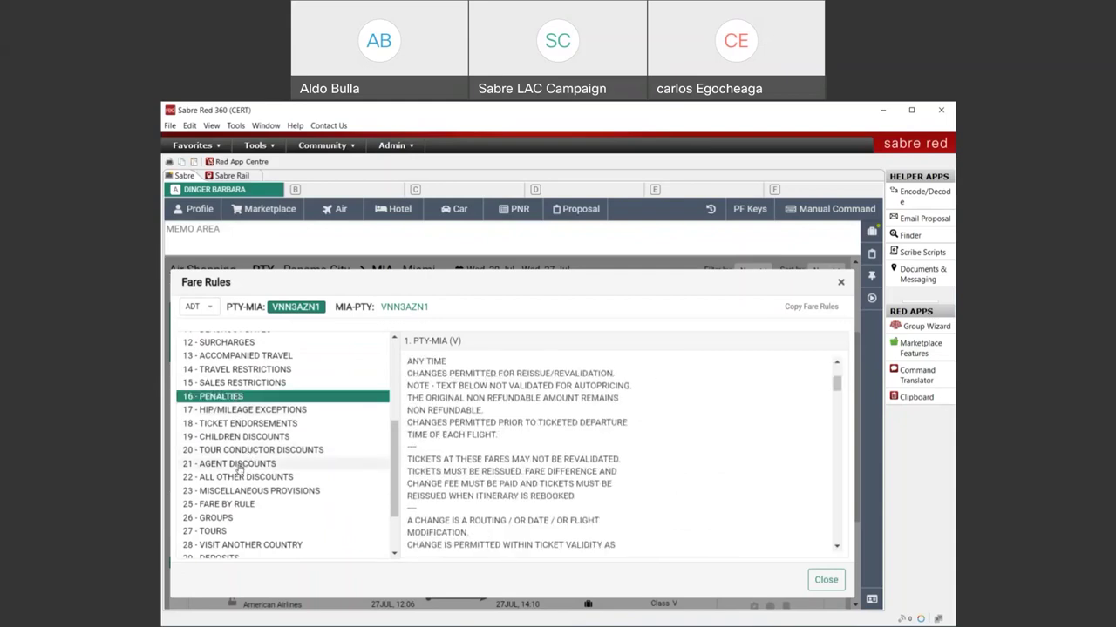
pyautogui.click(238, 466)
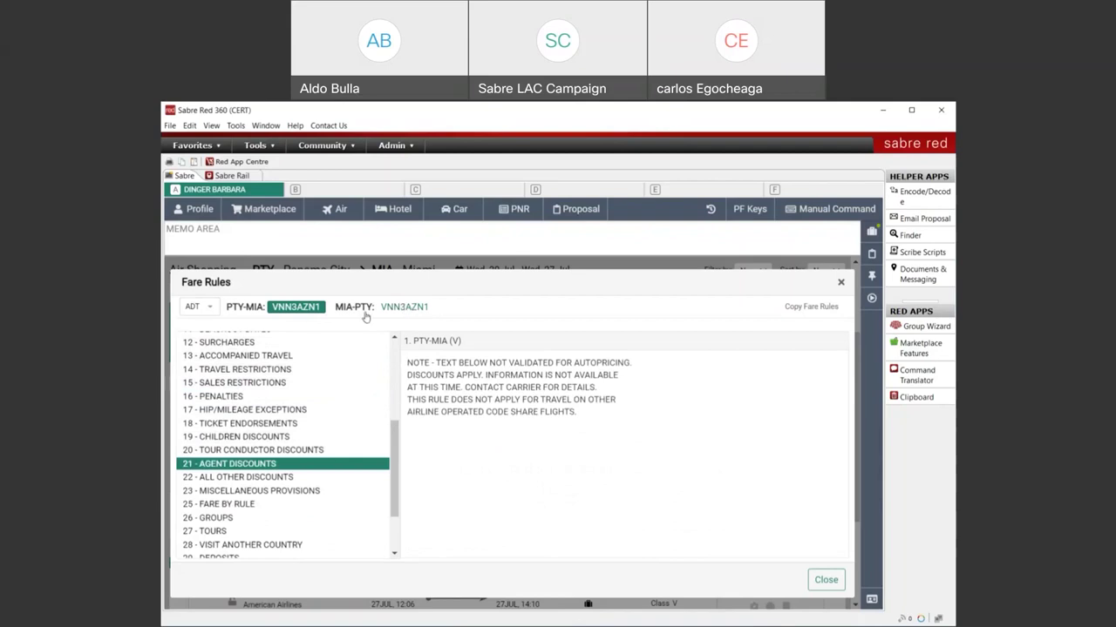
# Review the MIA-PTY fare component rules, keeping passenger type ADT.
pyautogui.click(402, 309)
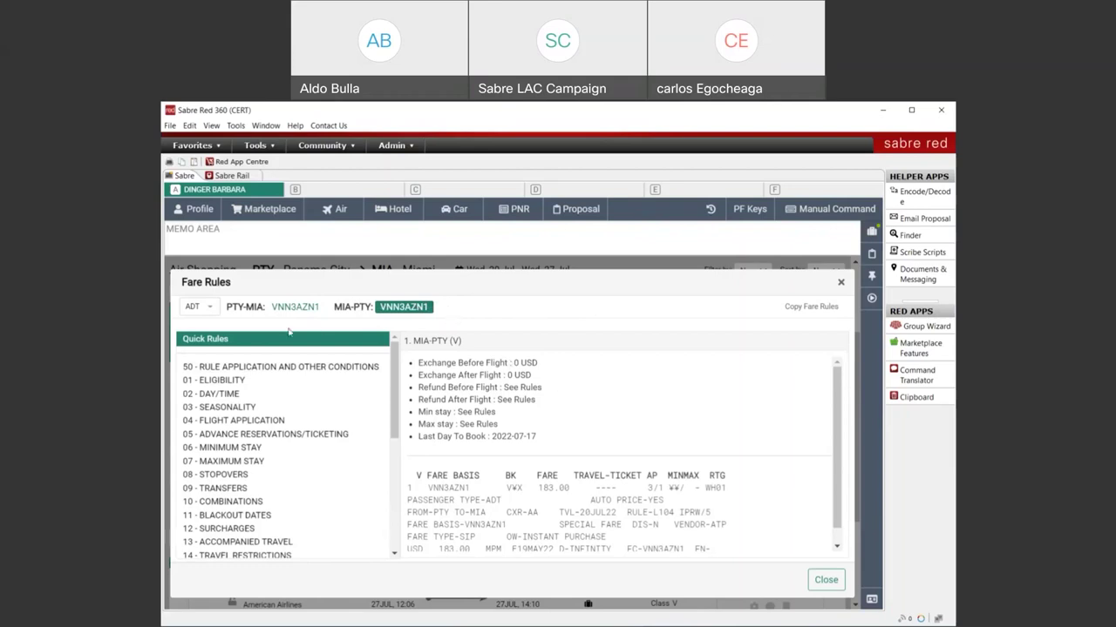
pyautogui.click(210, 309)
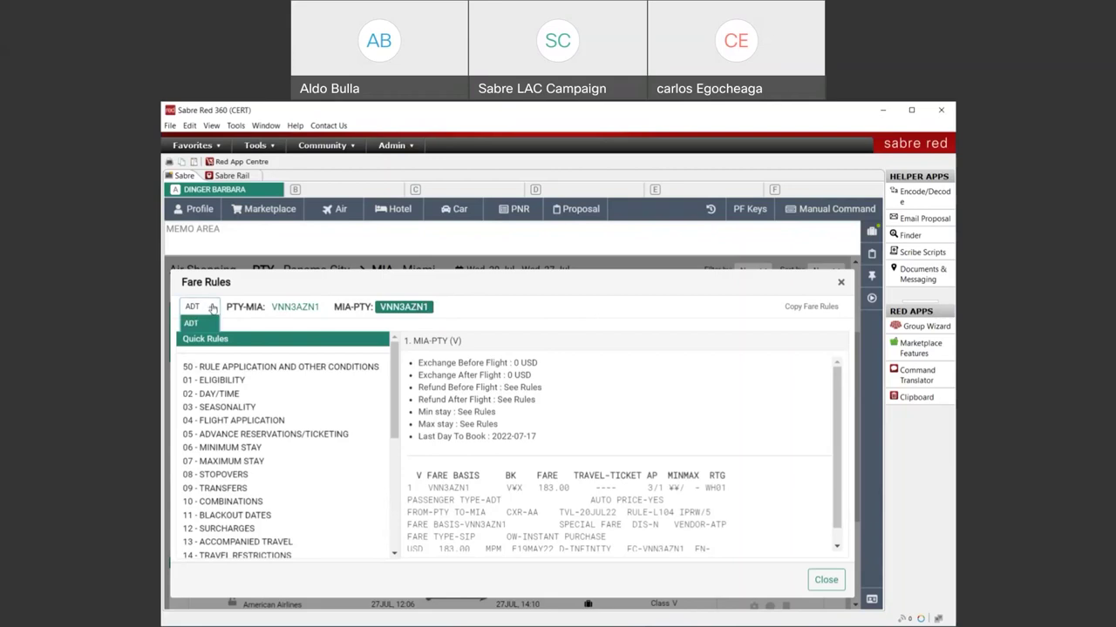
pyautogui.click(211, 309)
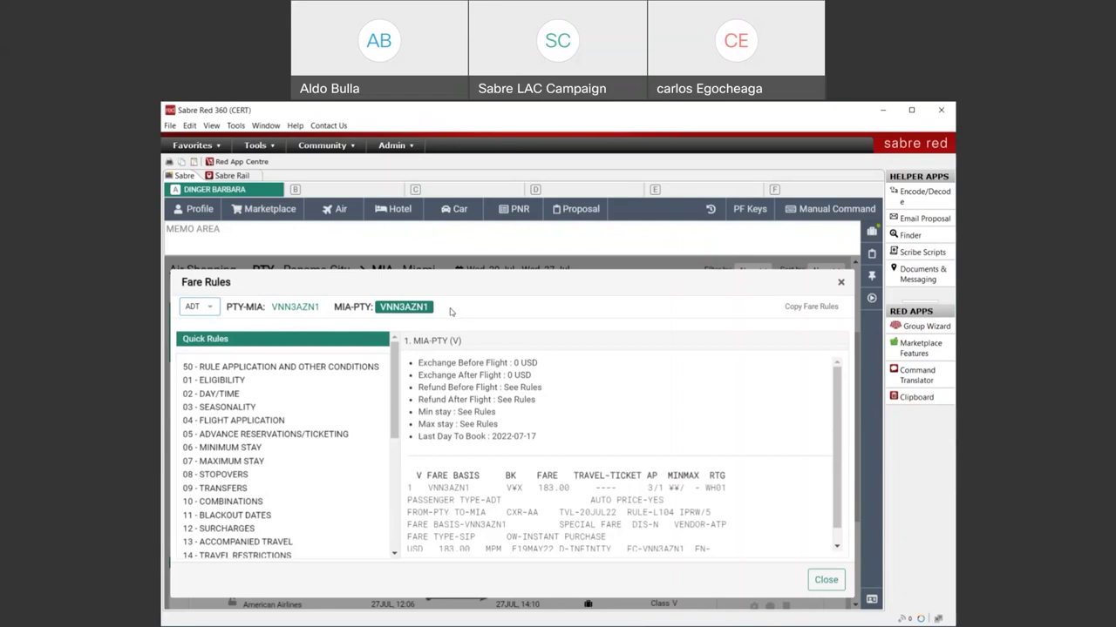
pyautogui.scroll(-1, 681, 376)
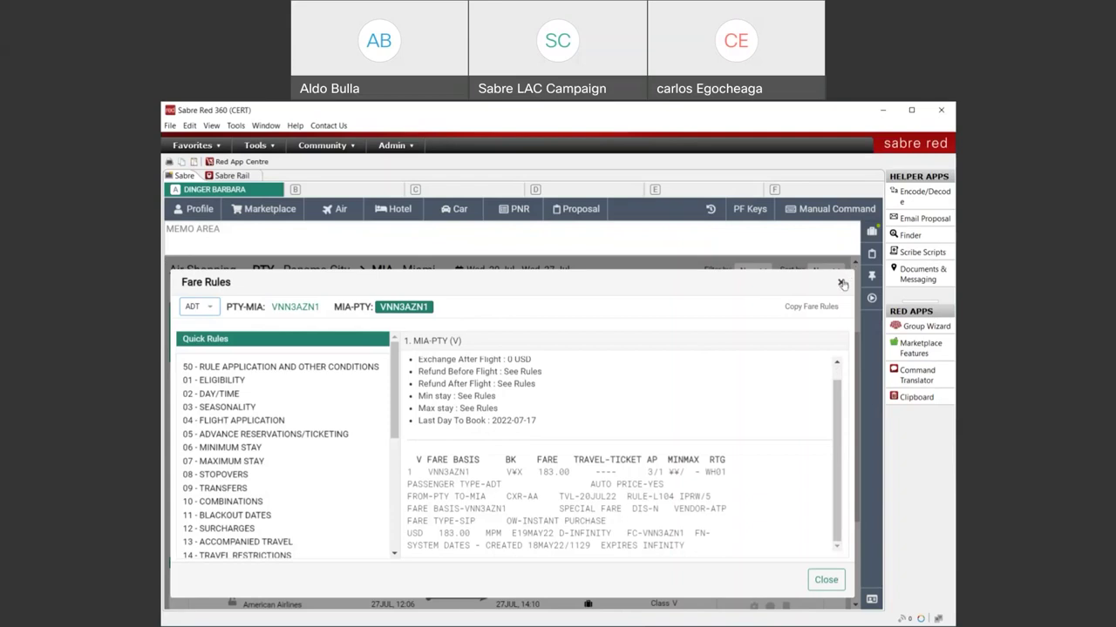
# Close fare rules, check seat maps for AA 2454 and AA 959, then close the seat map.
pyautogui.click(842, 284)
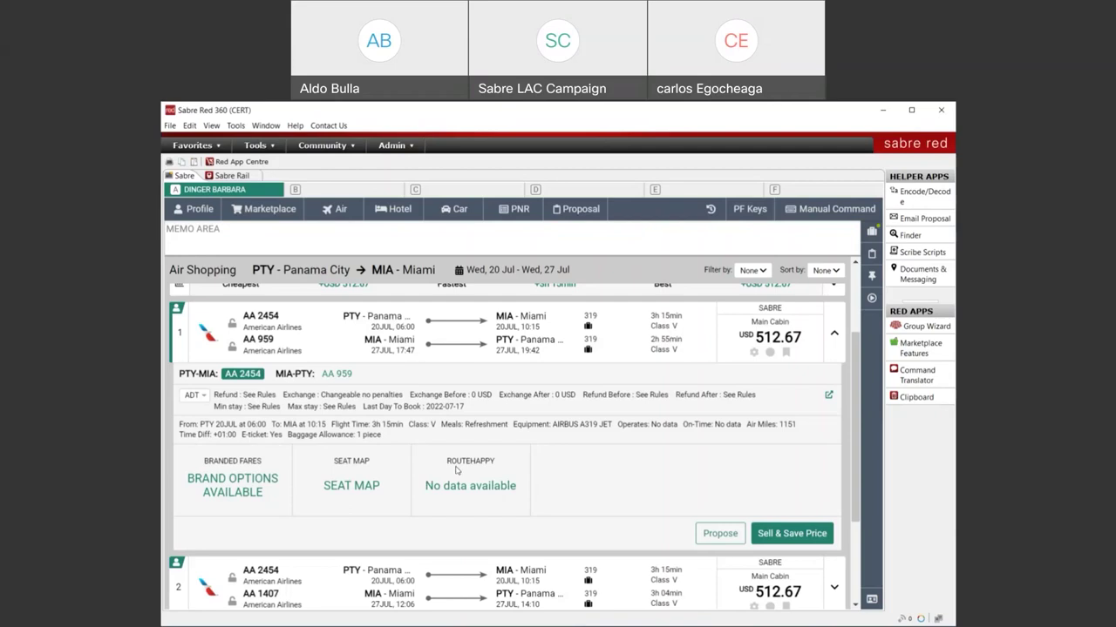
pyautogui.click(352, 487)
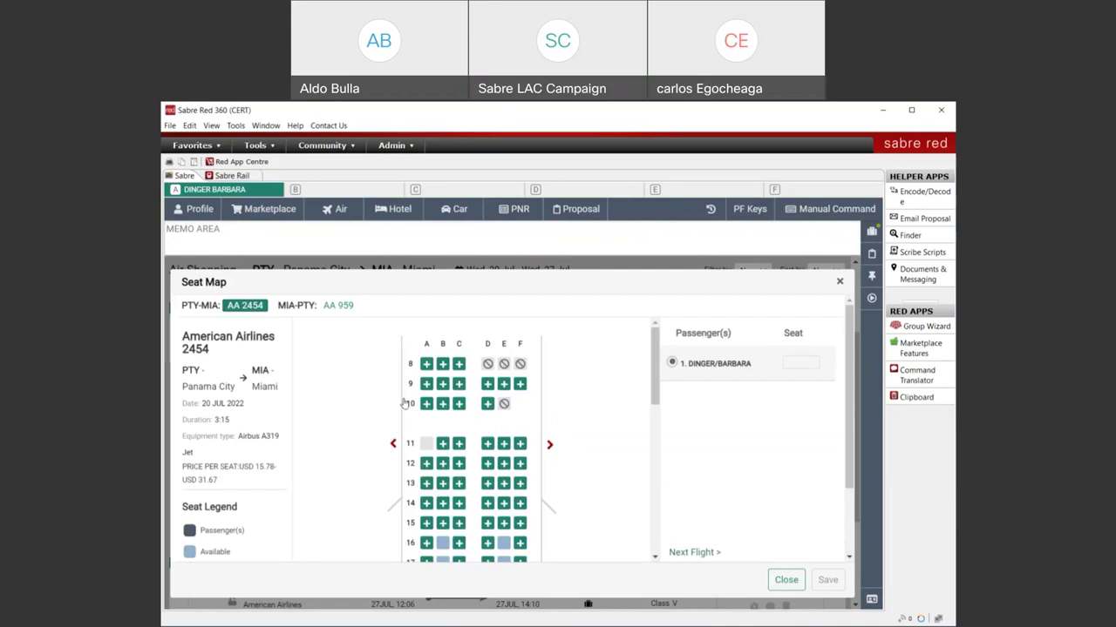
pyautogui.scroll(-2, 404, 403)
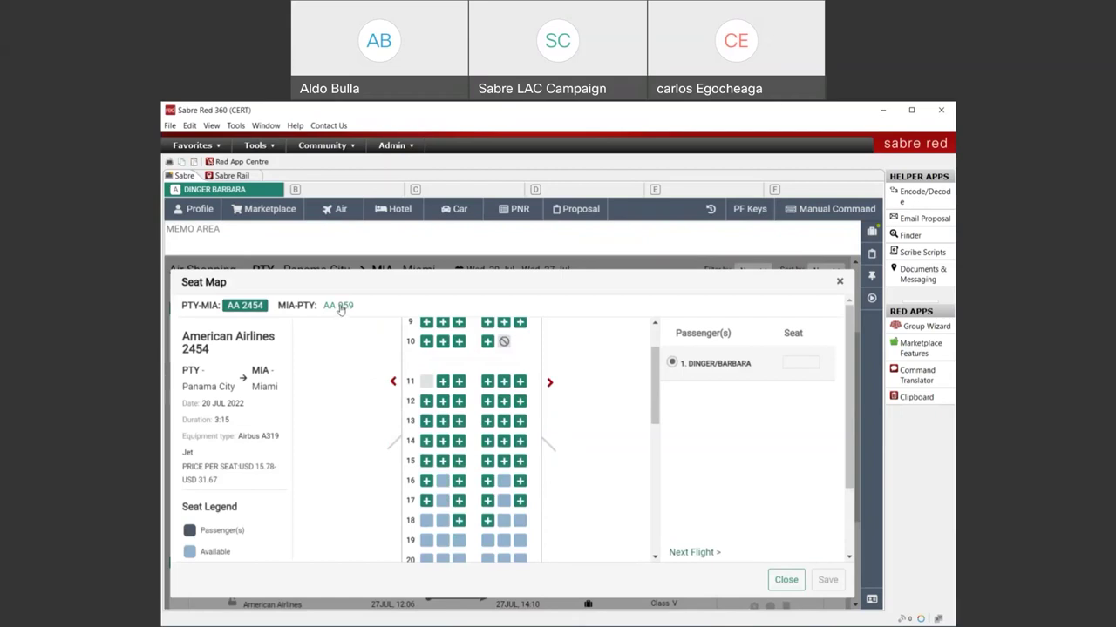
pyautogui.click(340, 307)
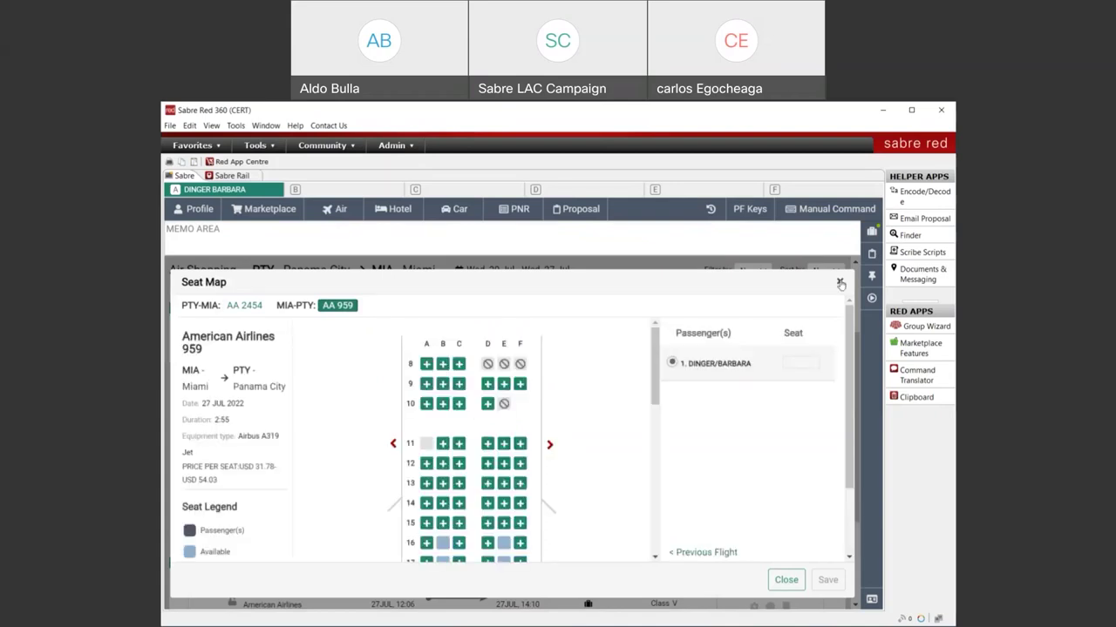
pyautogui.scroll(-3, 621, 460)
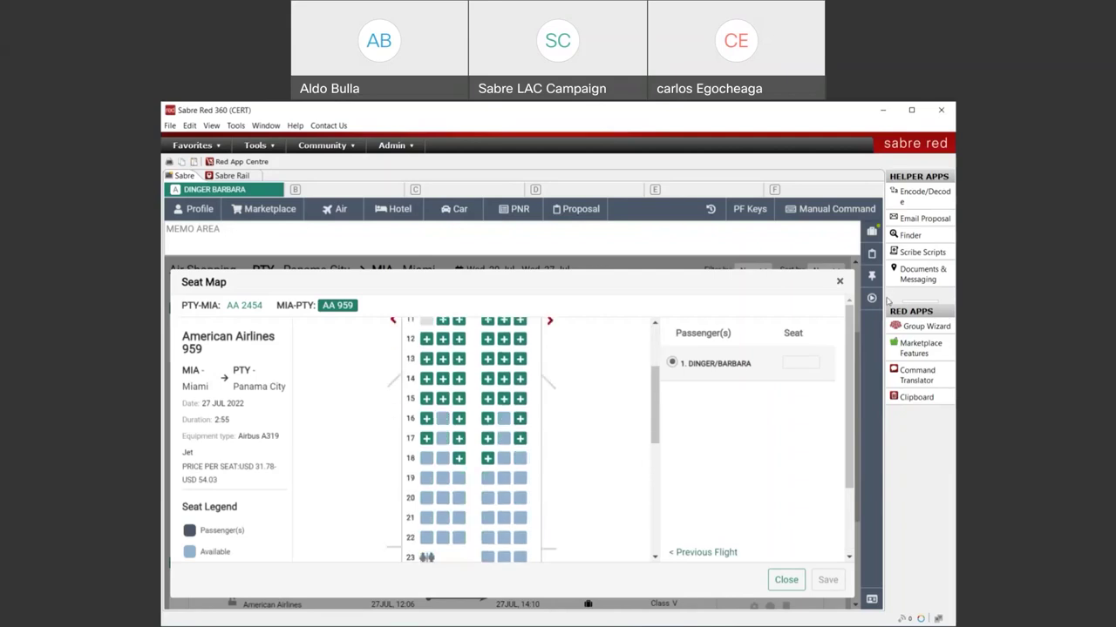
pyautogui.click(838, 282)
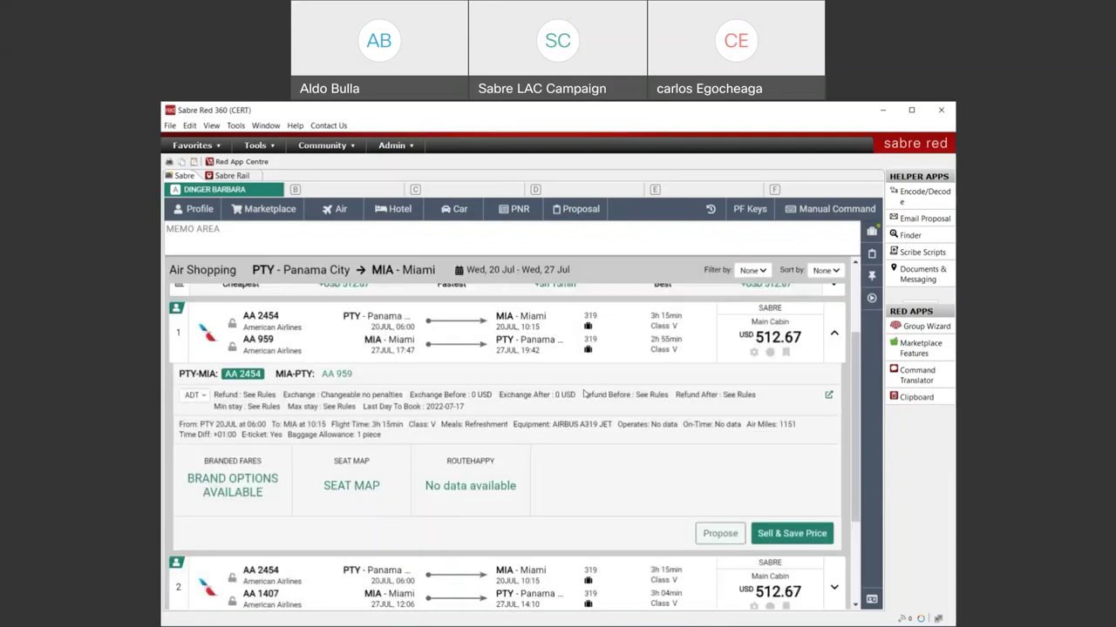
# Compare branded fares and select Main Cabin Flexible at USD 619.67 instead of Main Cabin.
pyautogui.click(231, 488)
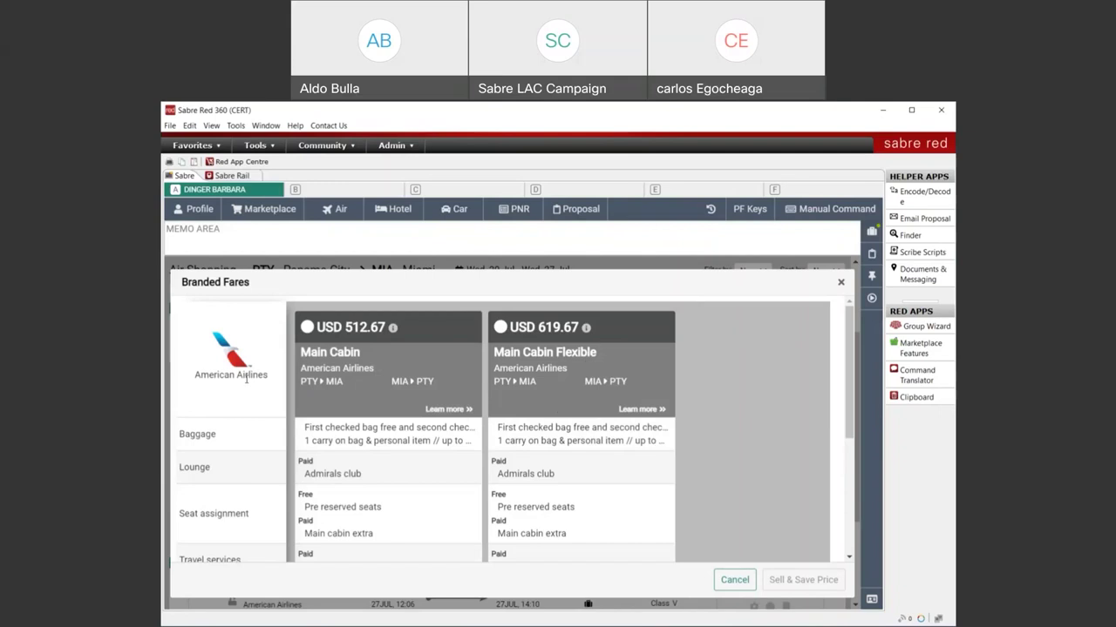
pyautogui.scroll(-1, 230, 407)
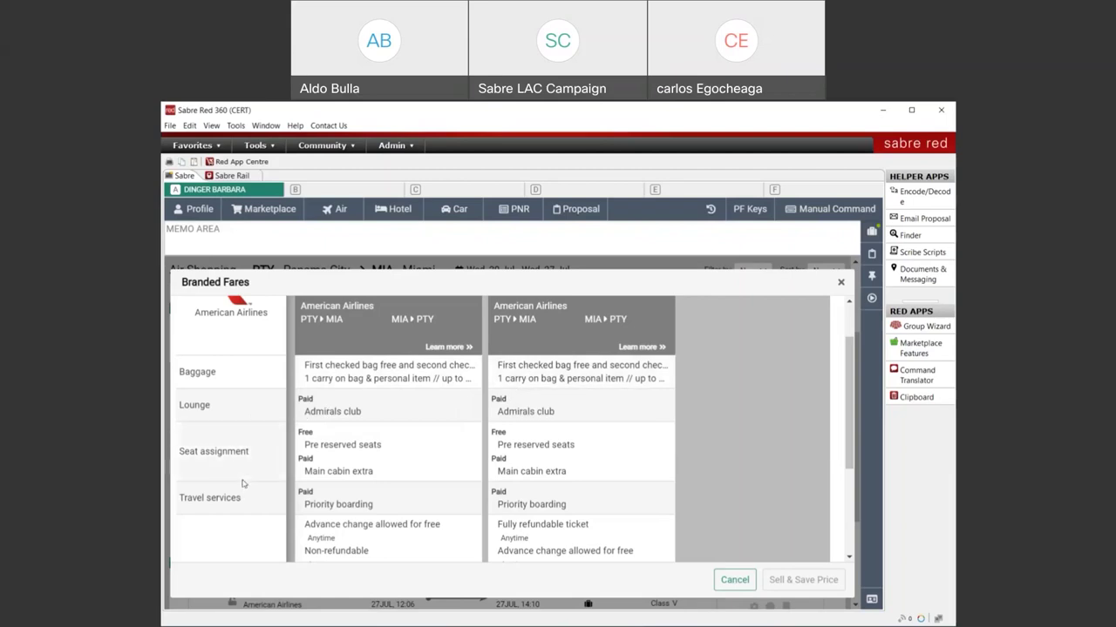
pyautogui.scroll(2, 243, 484)
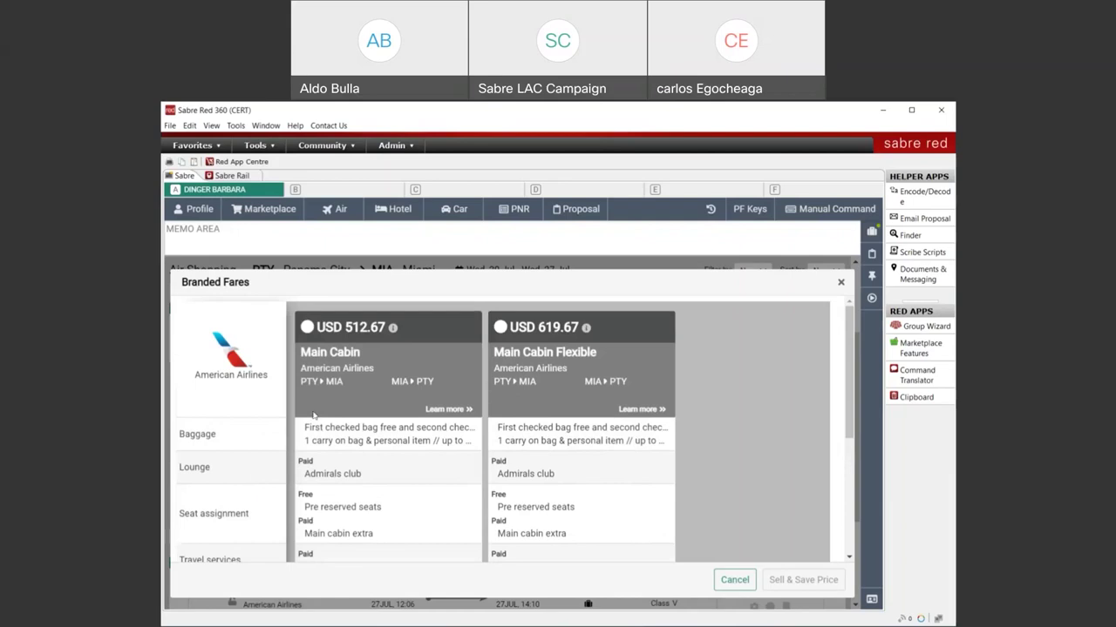
pyautogui.click(563, 380)
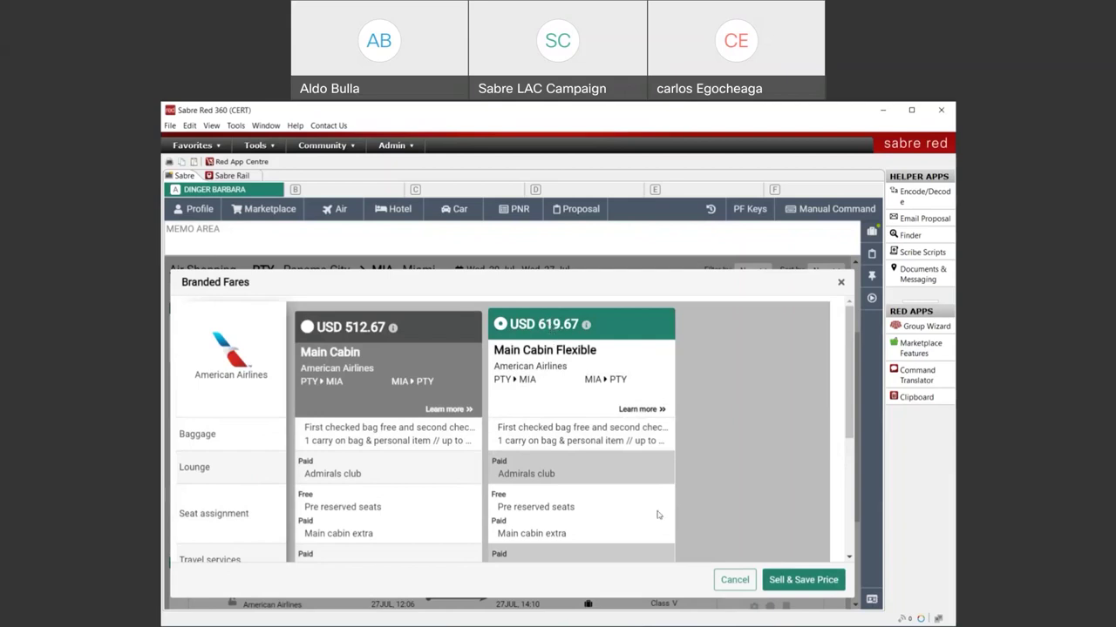
pyautogui.click(422, 336)
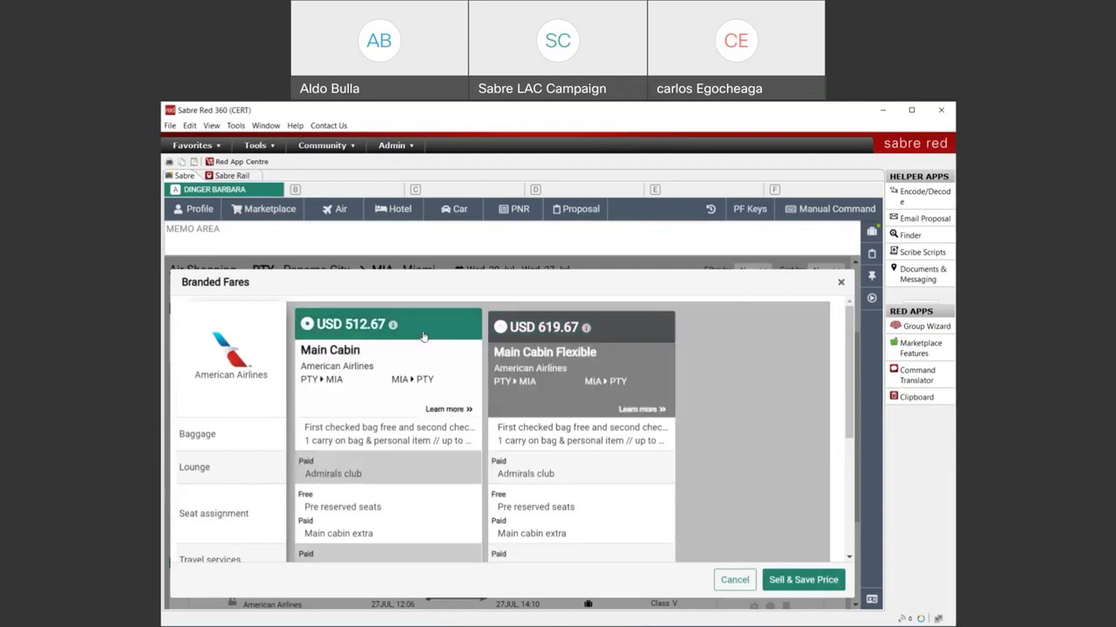
pyautogui.click(619, 327)
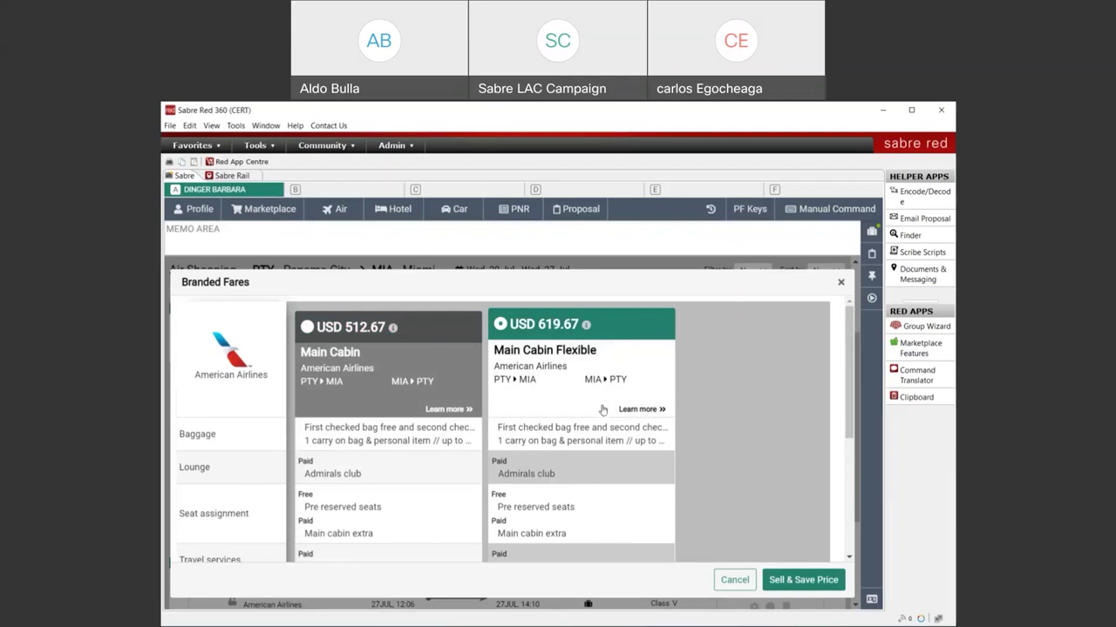
pyautogui.scroll(-1, 610, 435)
pyautogui.scroll(1, 610, 434)
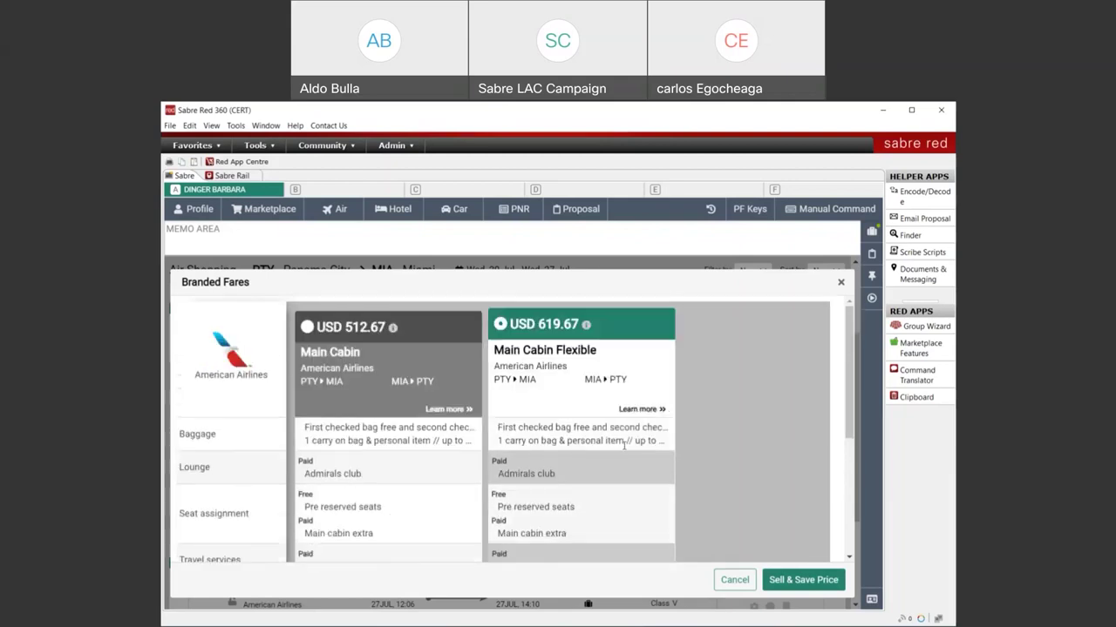
# Sell & Save Price for Main Cabin Flexible, storing a USD 619.67 quote (466.00 base, 153.67 taxes).
pyautogui.click(803, 580)
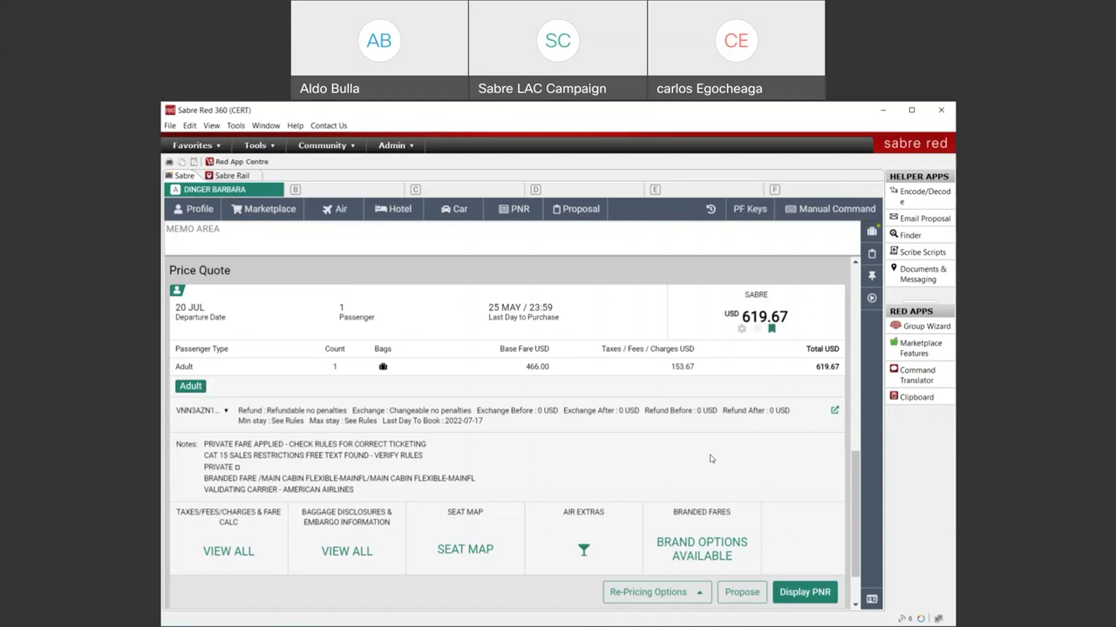
pyautogui.scroll(1, 641, 450)
pyautogui.scroll(5, 640, 450)
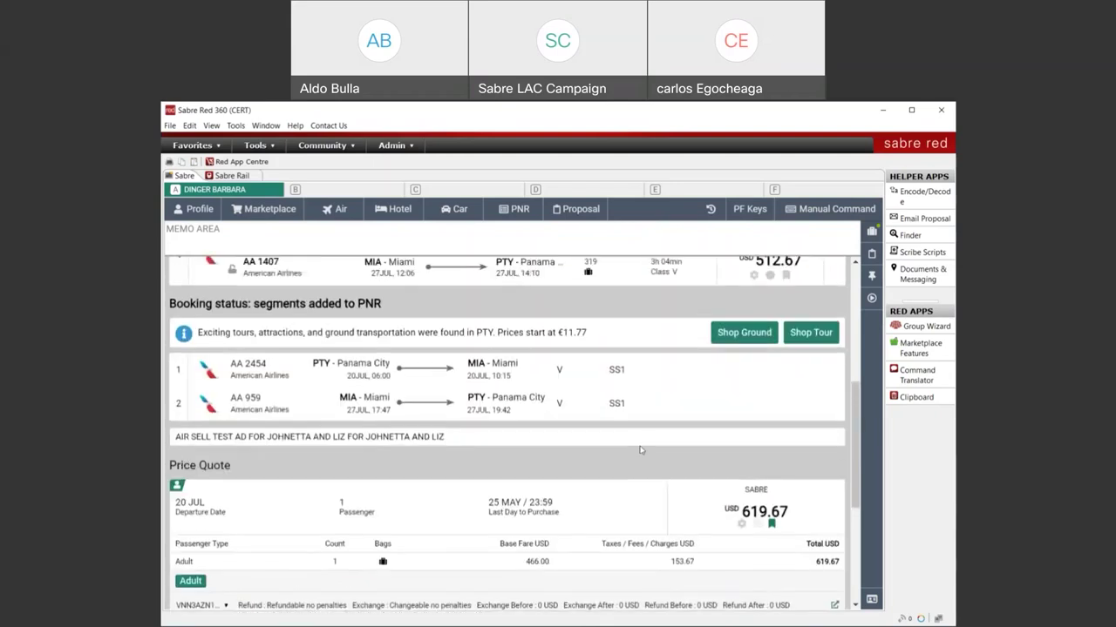
pyautogui.scroll(6, 641, 450)
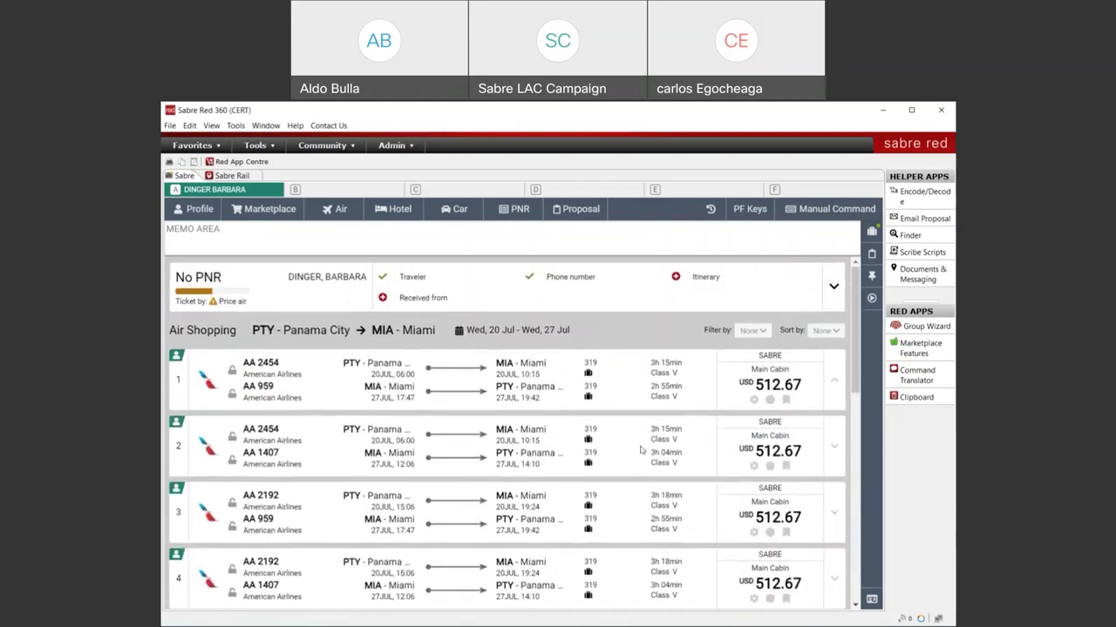
pyautogui.scroll(-3, 584, 410)
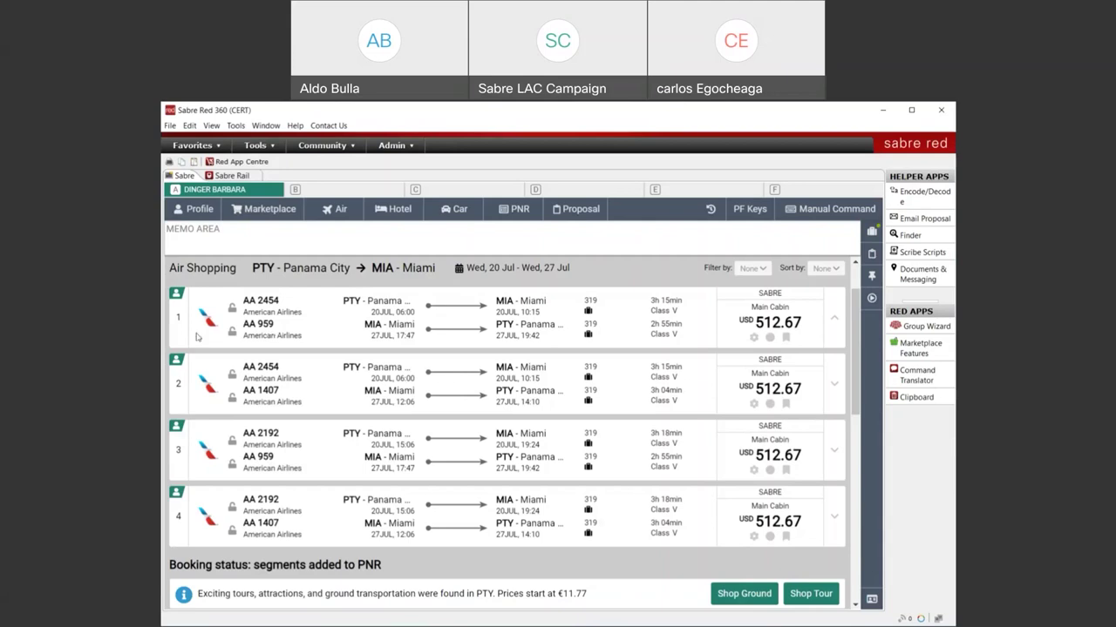
pyautogui.scroll(-2, 414, 410)
pyautogui.scroll(-6, 414, 410)
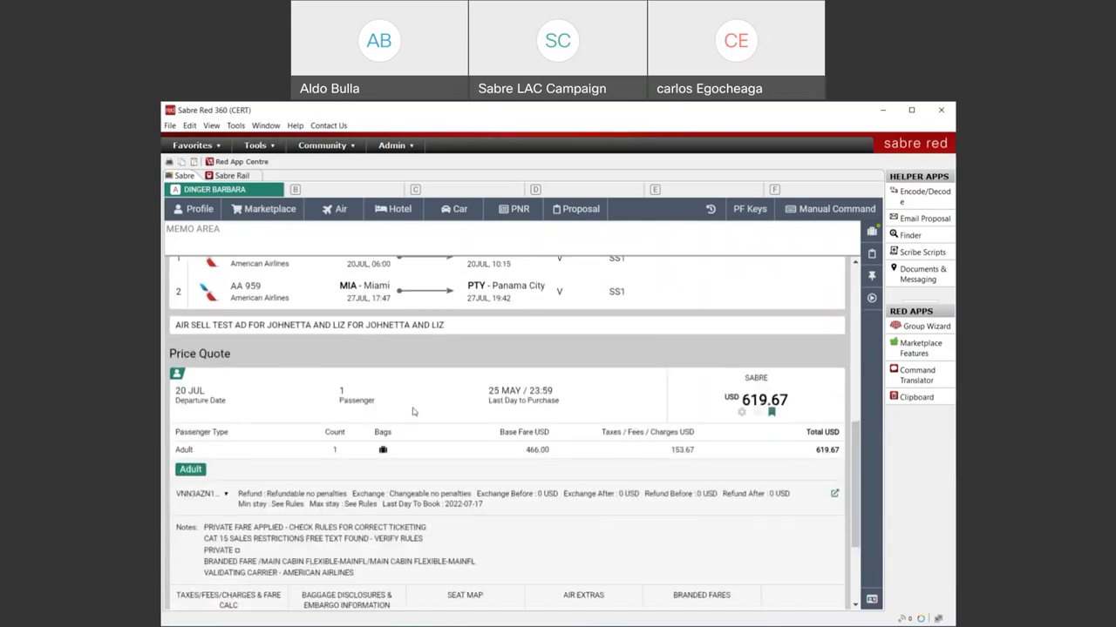
pyautogui.scroll(-1, 414, 412)
pyautogui.scroll(-1, 414, 411)
pyautogui.scroll(1, 414, 411)
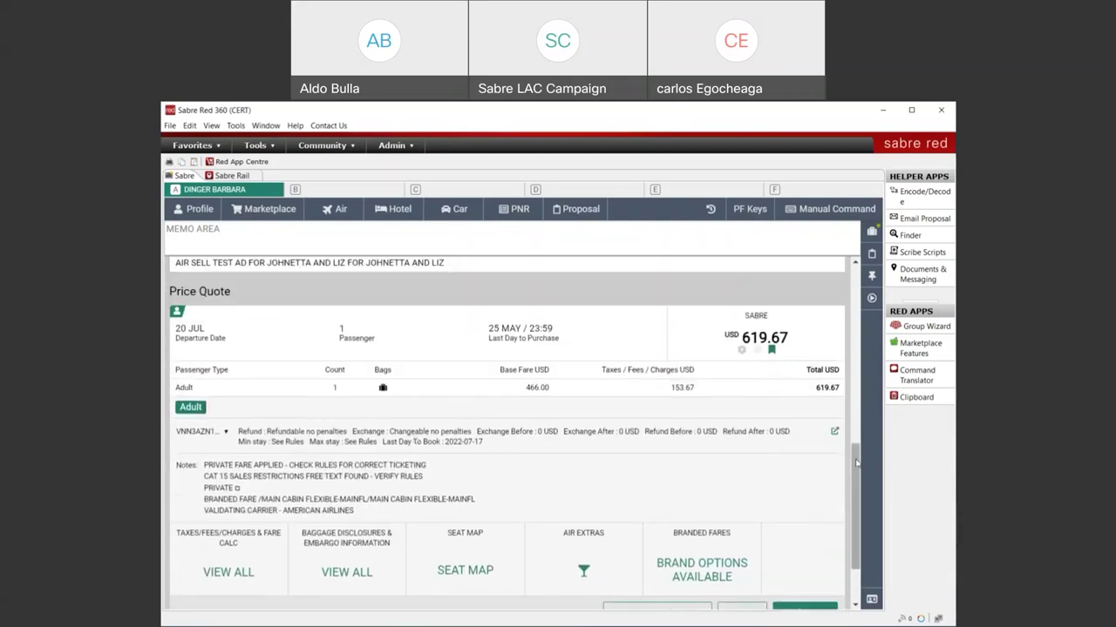
pyautogui.scroll(-1, 857, 464)
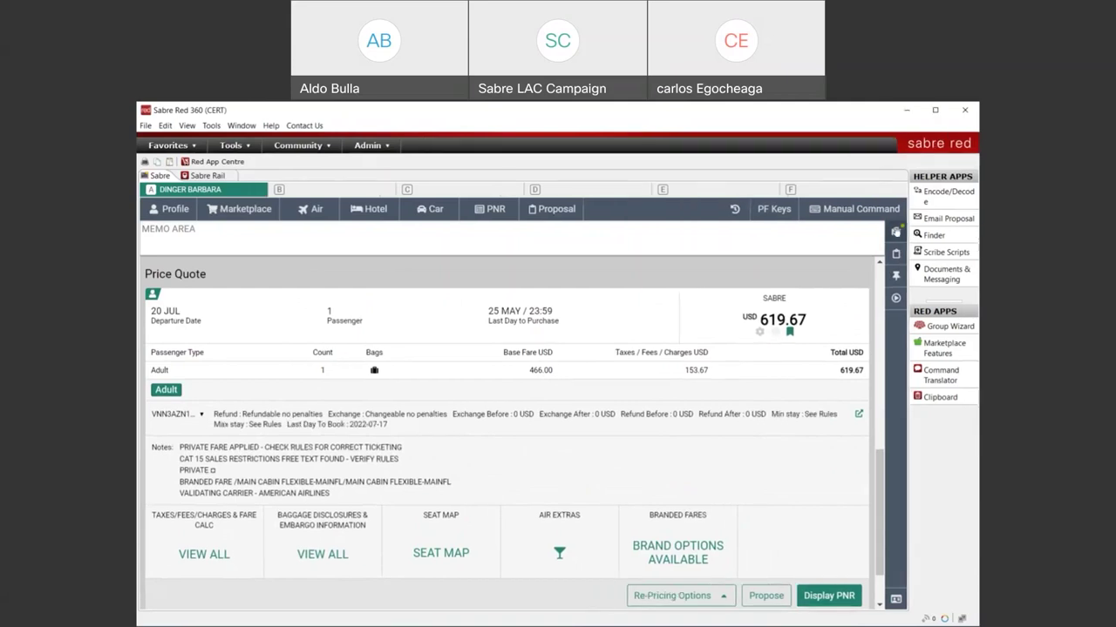
pyautogui.click(896, 231)
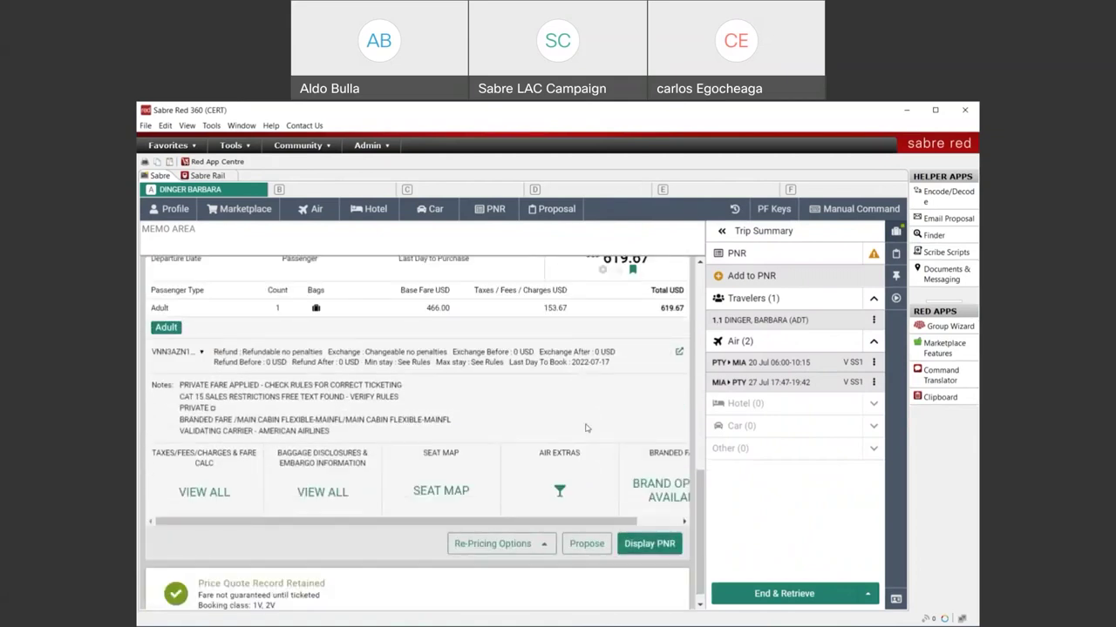
pyautogui.click(897, 231)
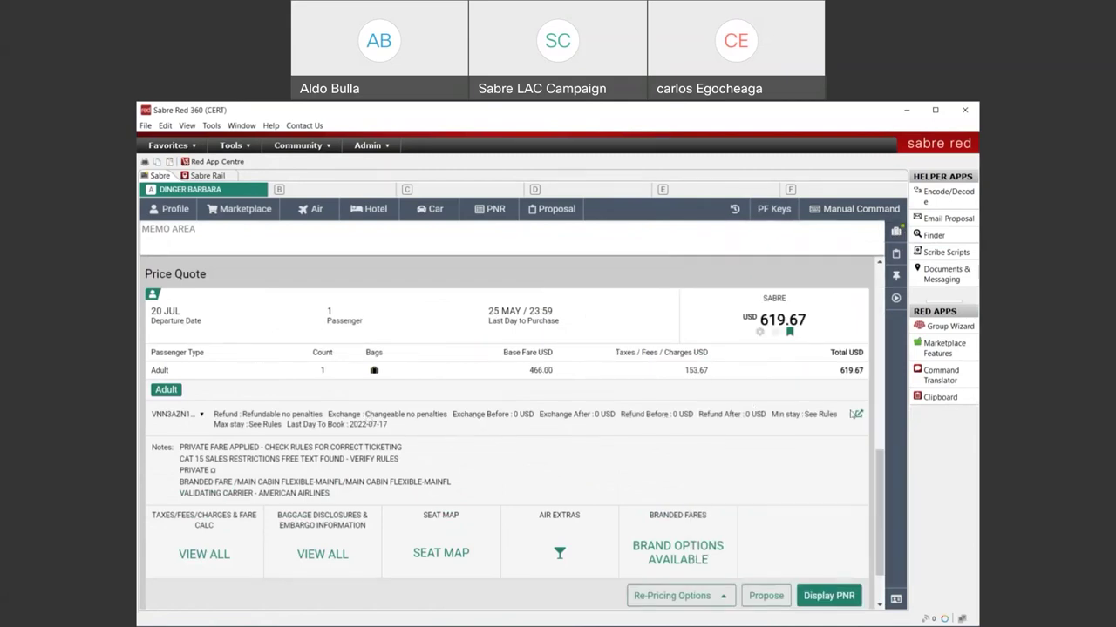
# Check the fare rules, taxes/fees breakdown and fare calculation, then show the baggage disclosures.
pyautogui.click(858, 417)
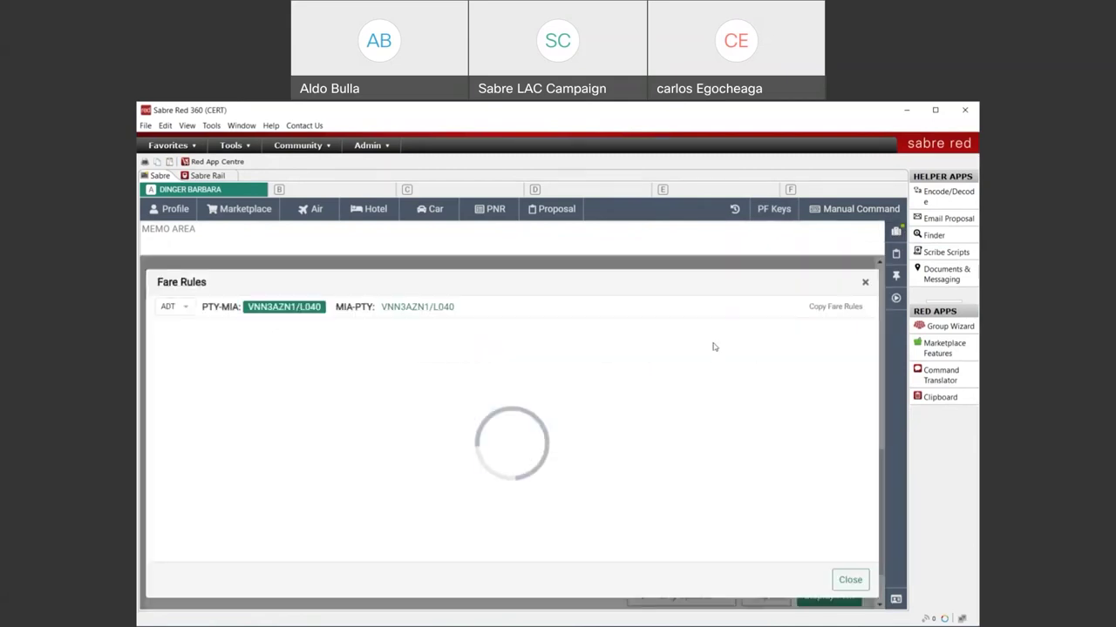
pyautogui.click(864, 282)
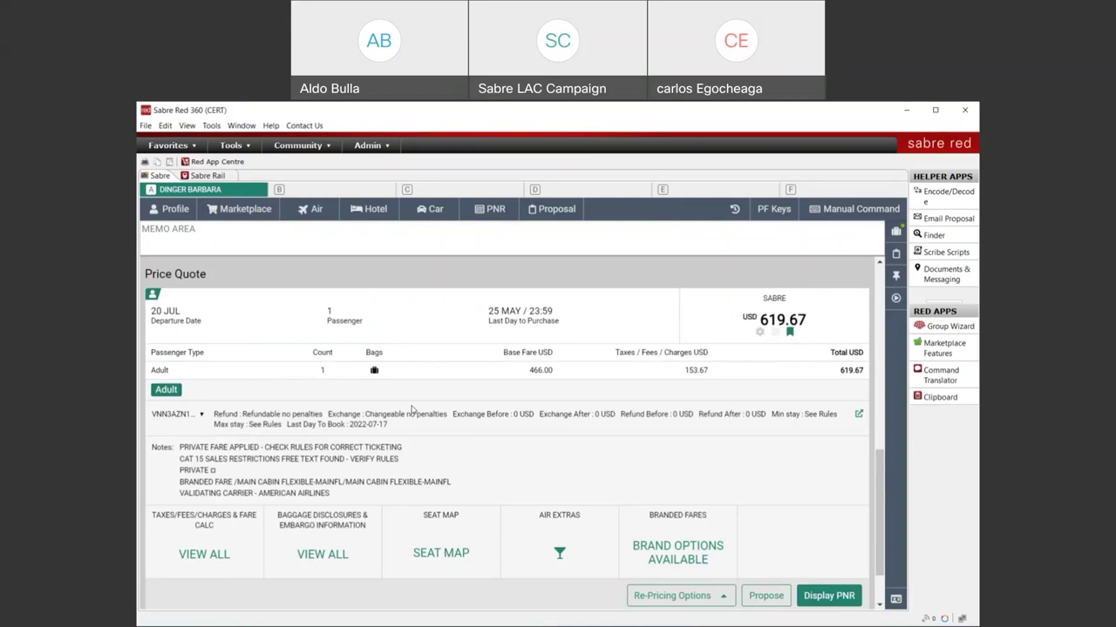
pyautogui.click(204, 555)
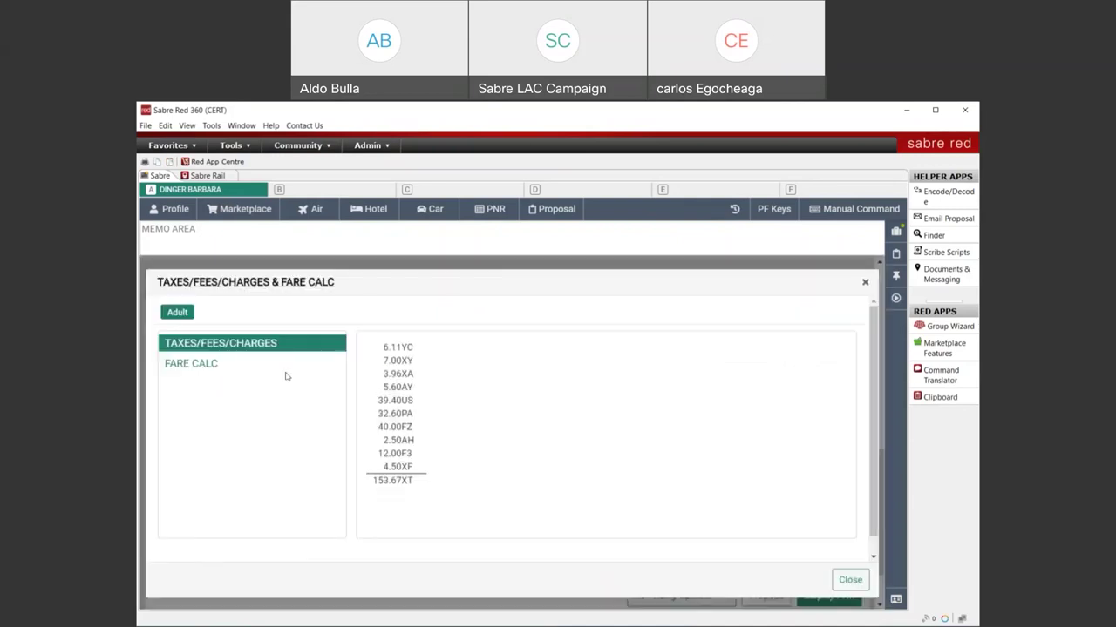
pyautogui.click(243, 366)
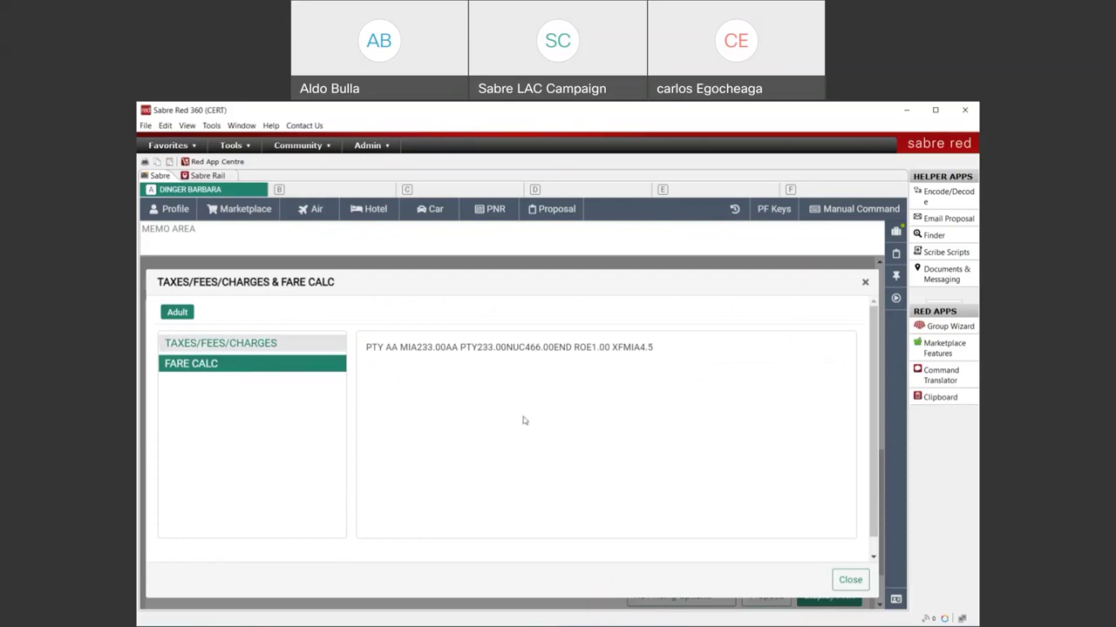
pyautogui.click(864, 284)
pyautogui.click(323, 552)
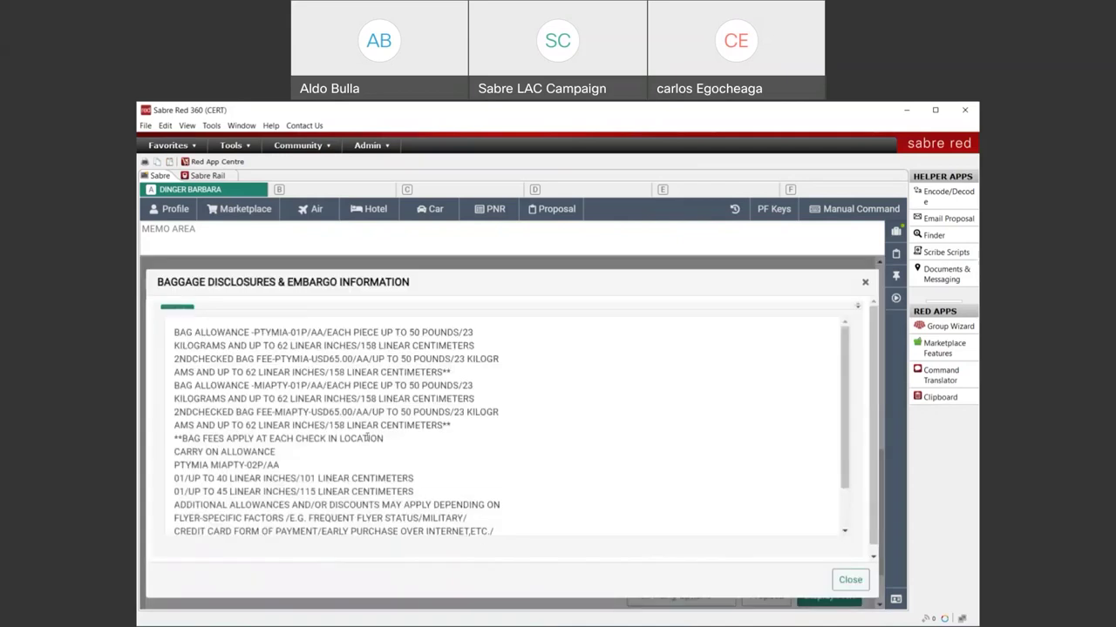
# Read the baggage allowance text and close Baggage Disclosures, back to the USD 619.67 quote.
pyautogui.scroll(-2, 443, 400)
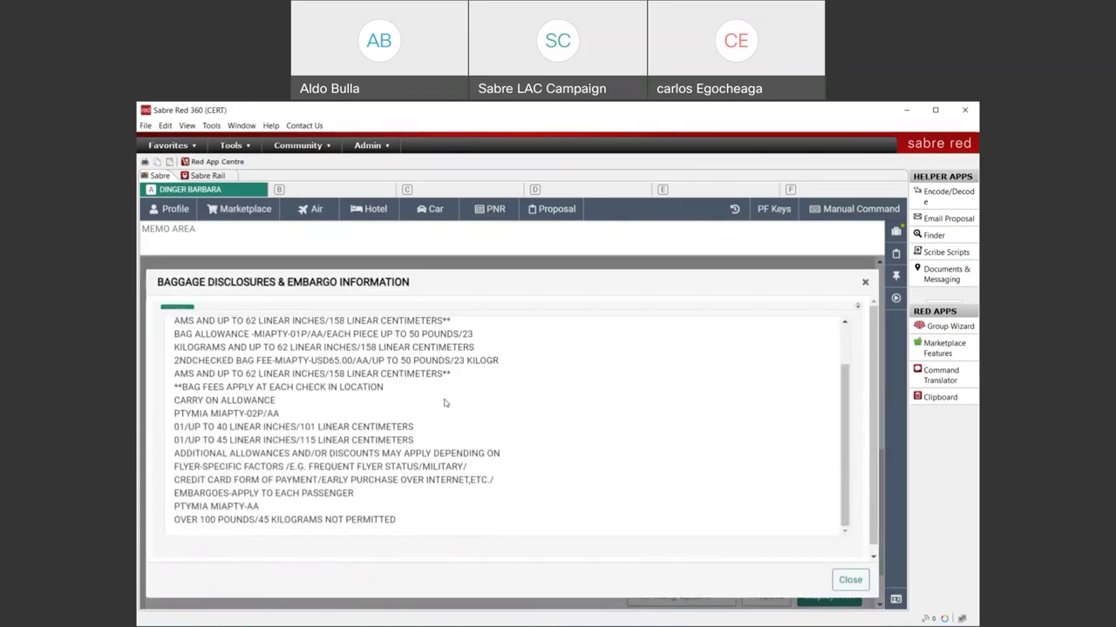
pyautogui.scroll(2, 445, 402)
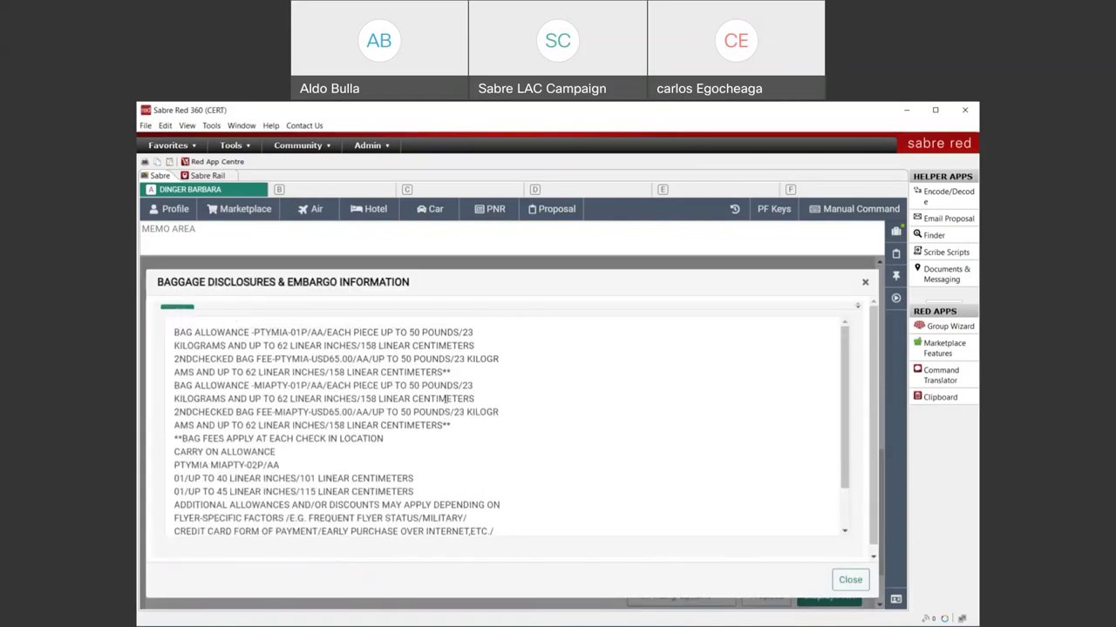
pyautogui.click(864, 284)
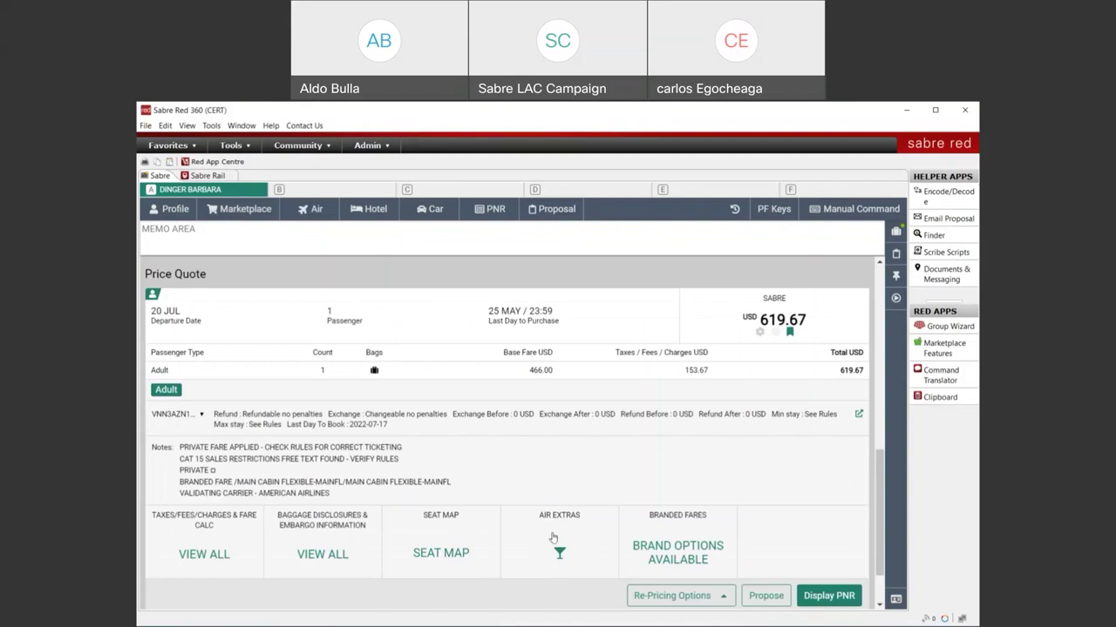
# Look at the branded fare options, including USD 512.67 Main Cabin, and close without changing the fare.
pyautogui.click(687, 553)
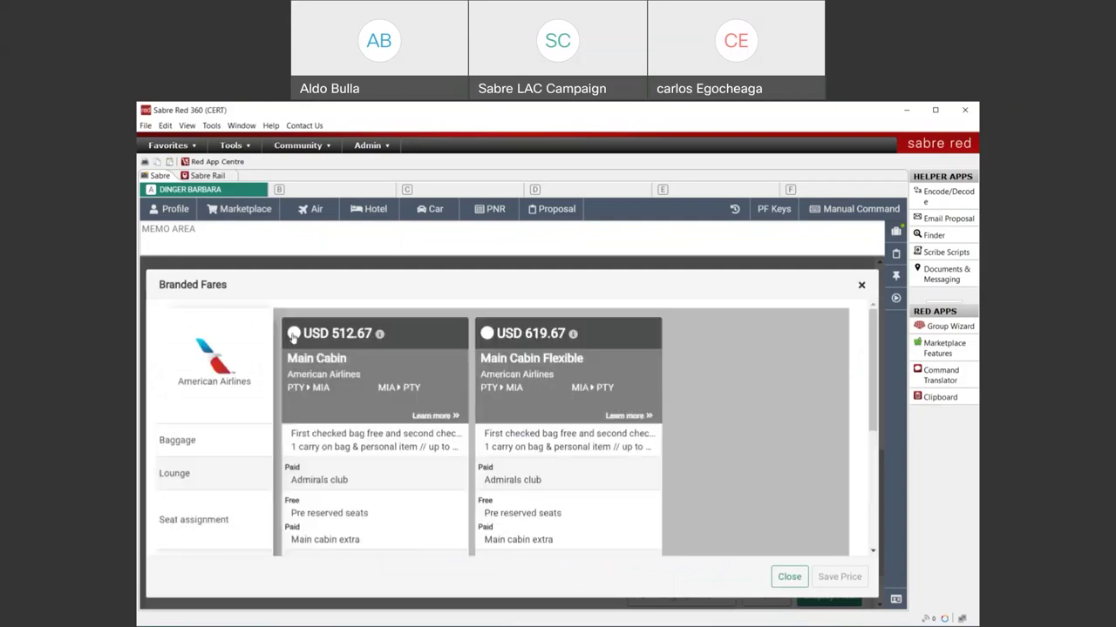
pyautogui.click(294, 334)
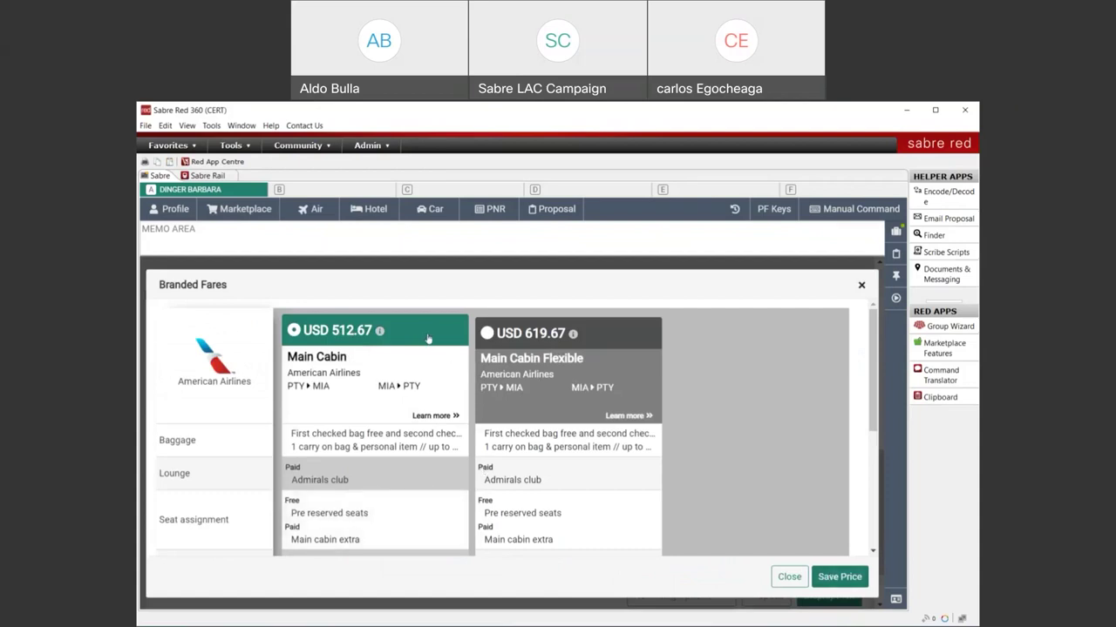
pyautogui.click(861, 288)
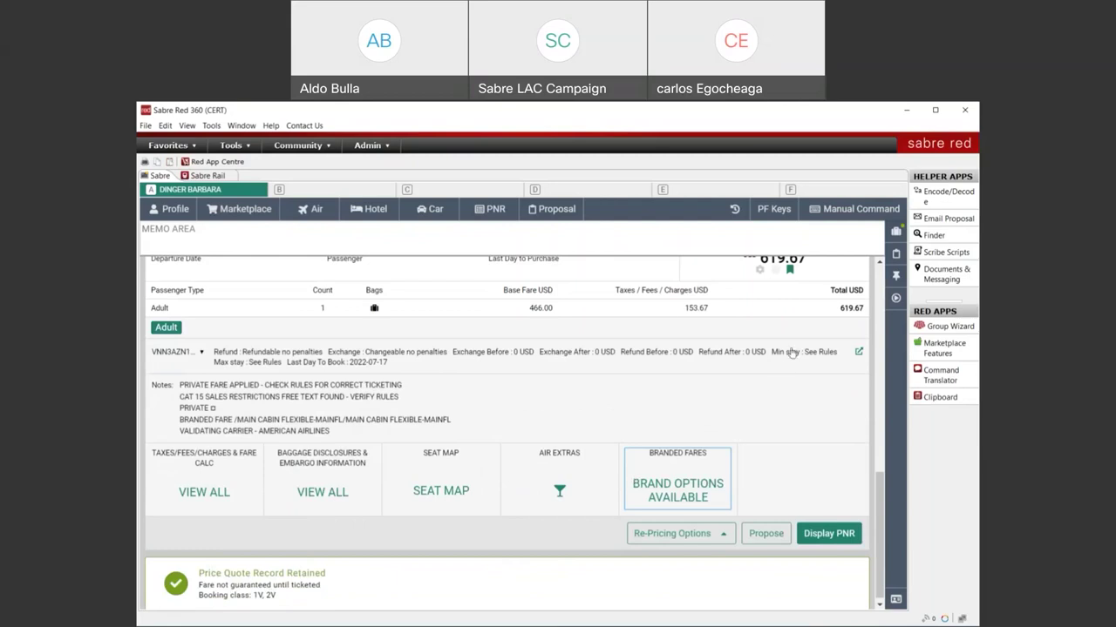
# Open Trip Summary and the PNR home view, then highlight the No PNR status.
pyautogui.click(896, 232)
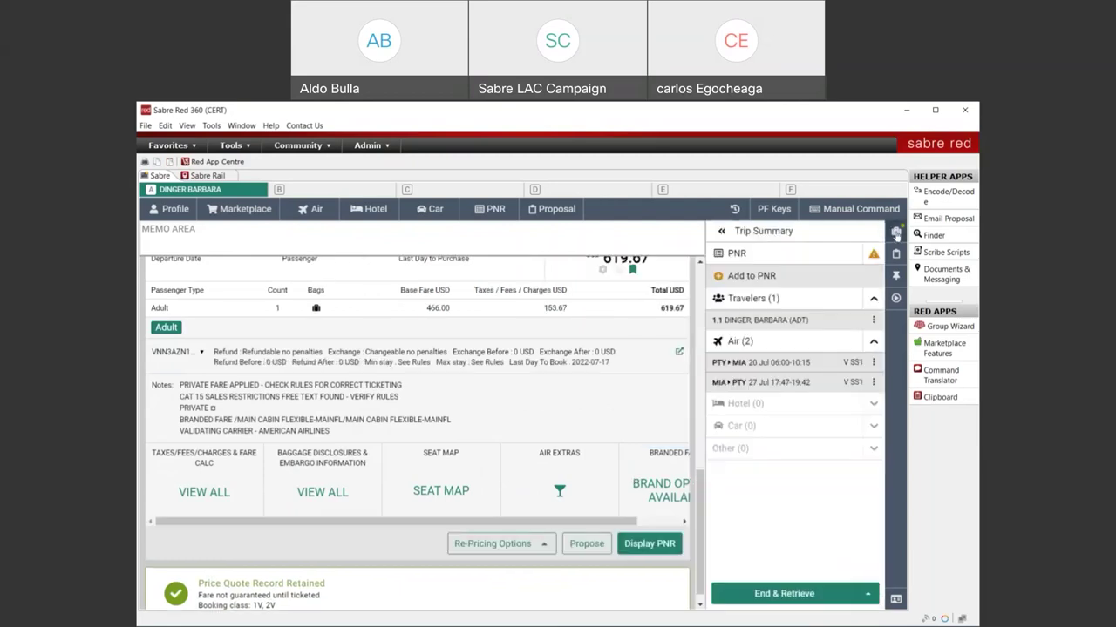
pyautogui.click(736, 253)
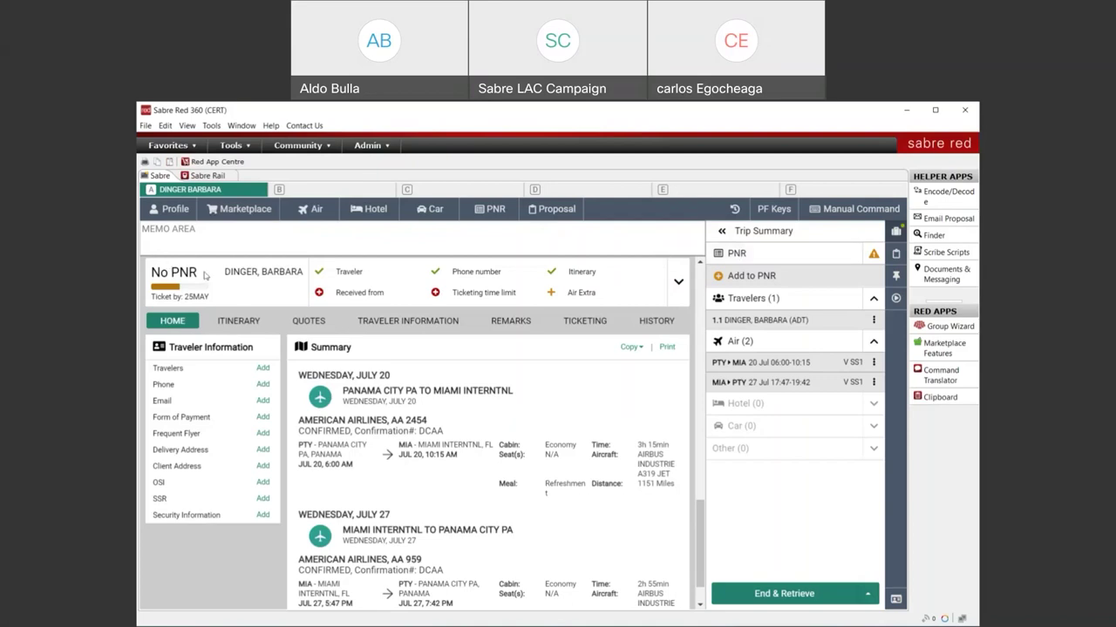
pyautogui.moveTo(197, 273); pyautogui.dragTo(150, 273)
pyautogui.click(241, 298)
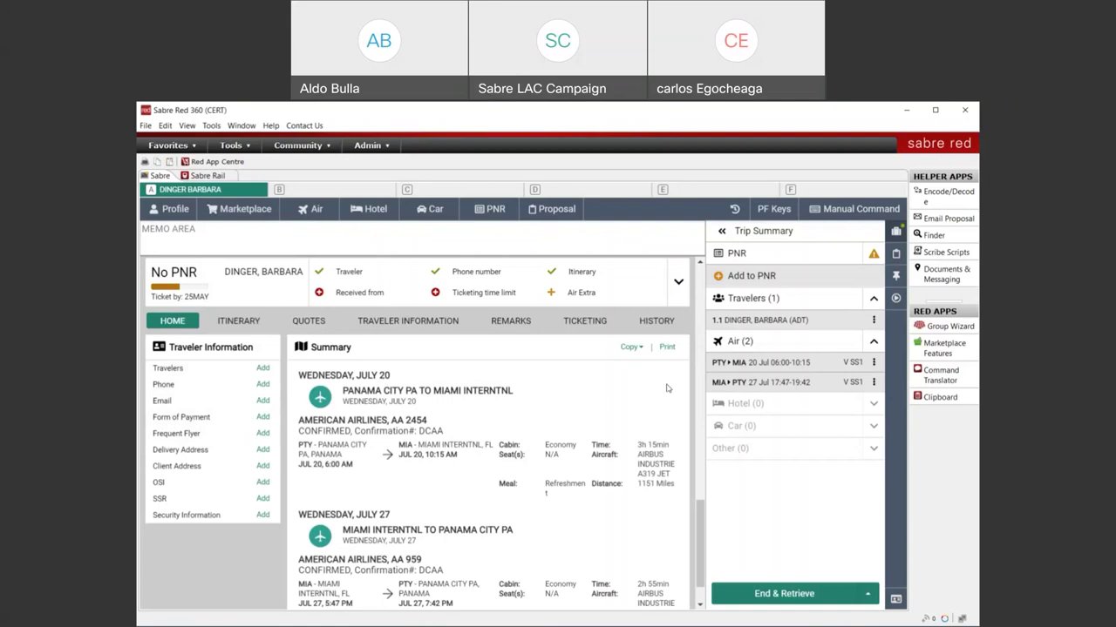
# Choose Received from and Ticketing time limit as the items to add to the PNR.
pyautogui.click(785, 276)
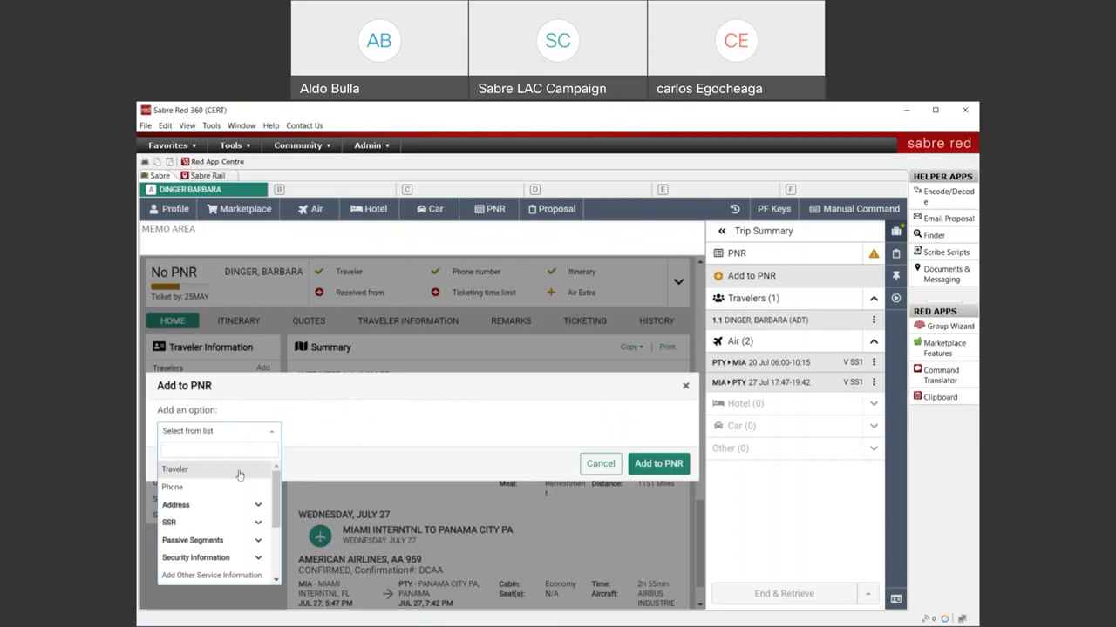
pyautogui.click(272, 432)
pyautogui.click(271, 432)
pyautogui.moveTo(271, 478); pyautogui.dragTo(265, 528)
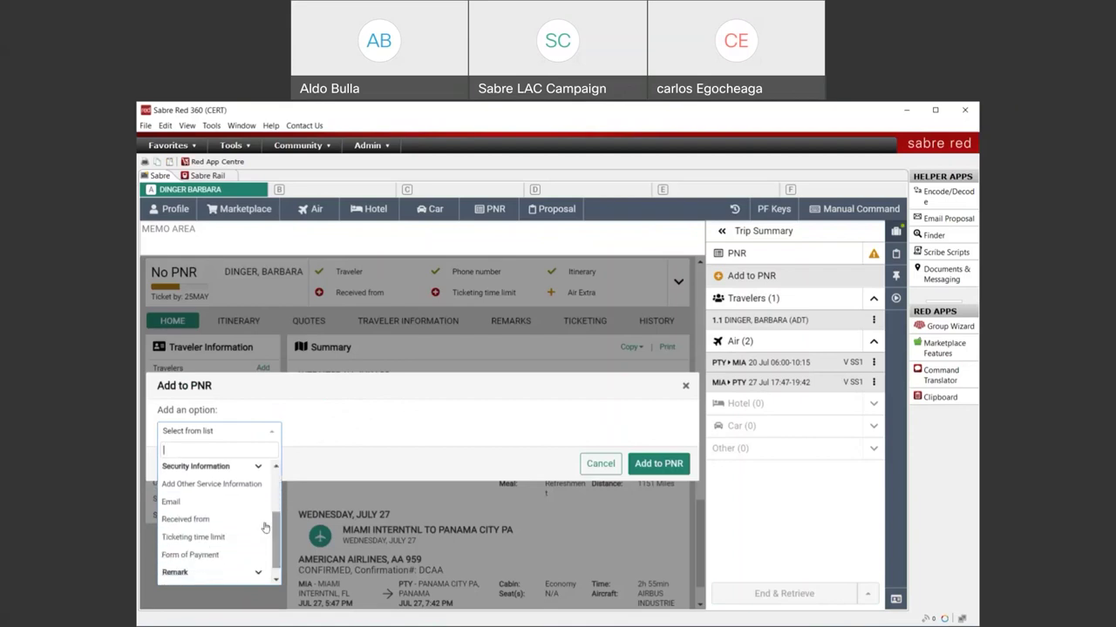
pyautogui.click(214, 521)
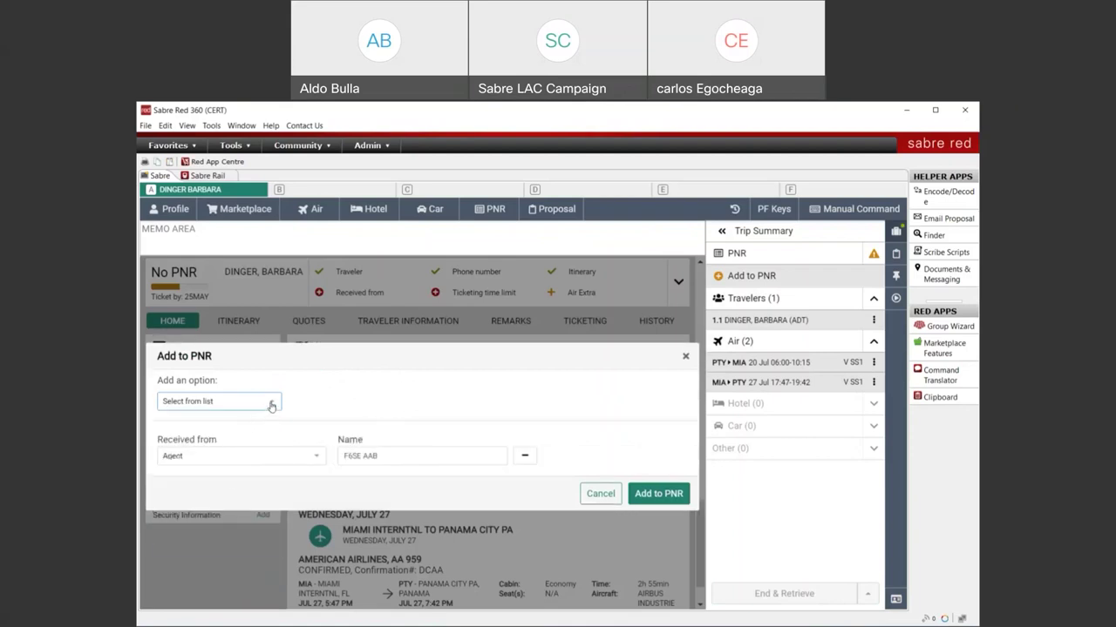
pyautogui.click(271, 402)
pyautogui.scroll(-5, 218, 501)
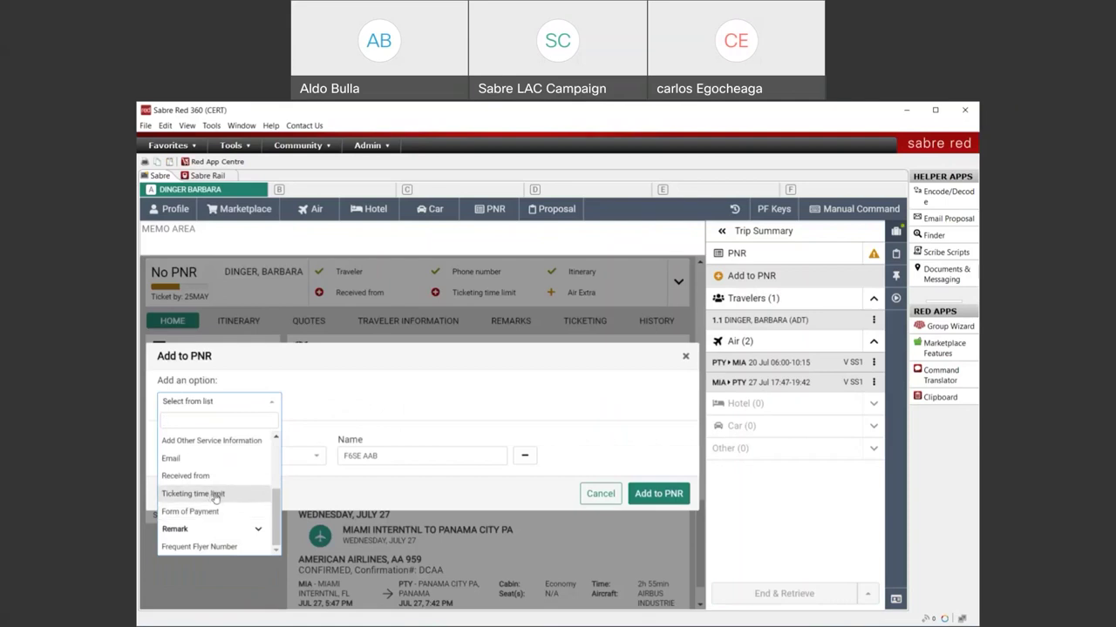
pyautogui.click(216, 494)
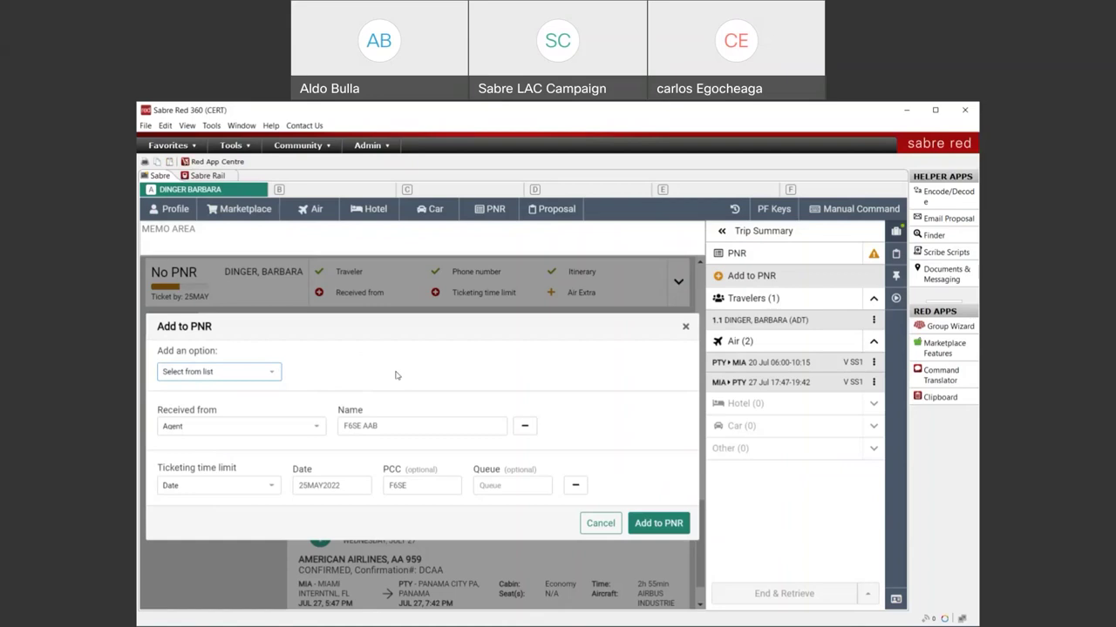
# Enter the agent's name as received-from and add both entries, with the 25MAY2022 time limit, to the PNR.
pyautogui.click(338, 426)
pyautogui.tripleClick(338, 426)
pyautogui.write('Aldo')
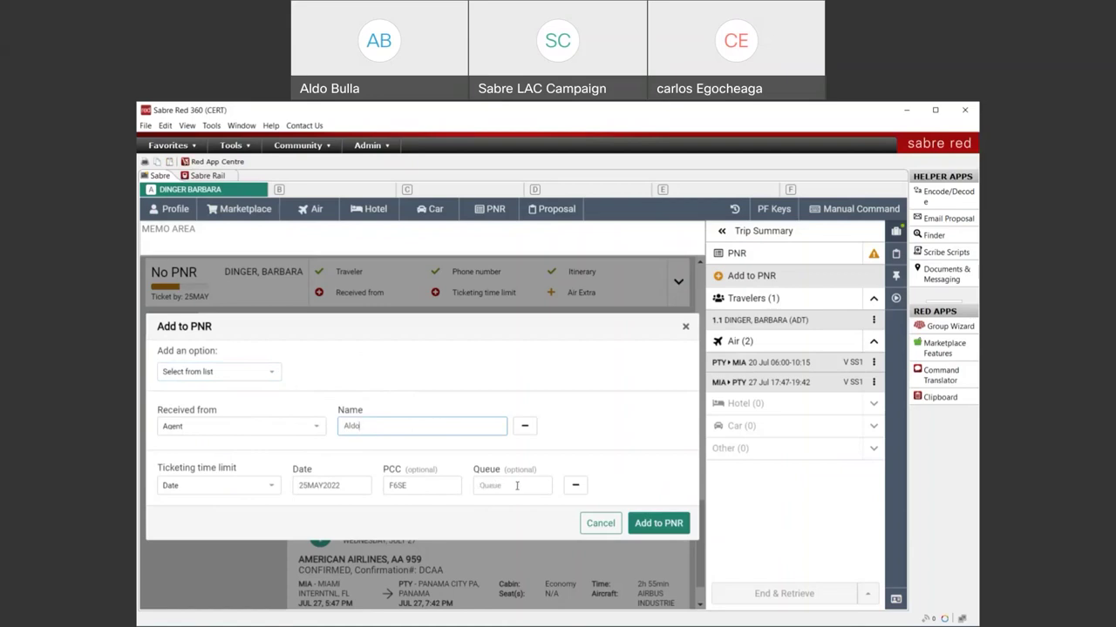
pyautogui.click(661, 525)
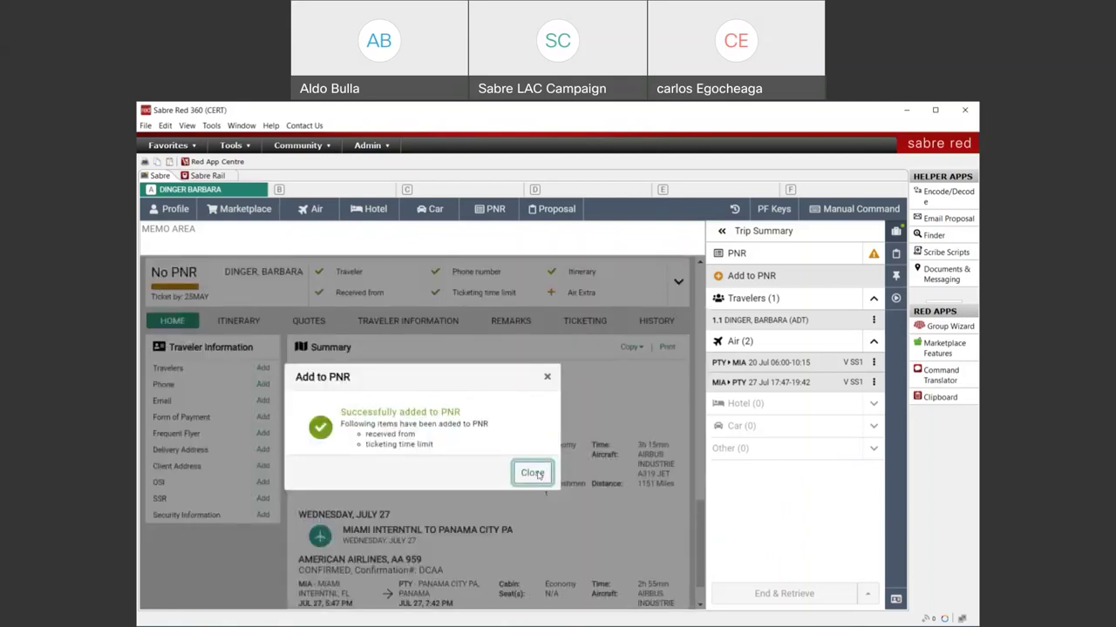
pyautogui.click(530, 475)
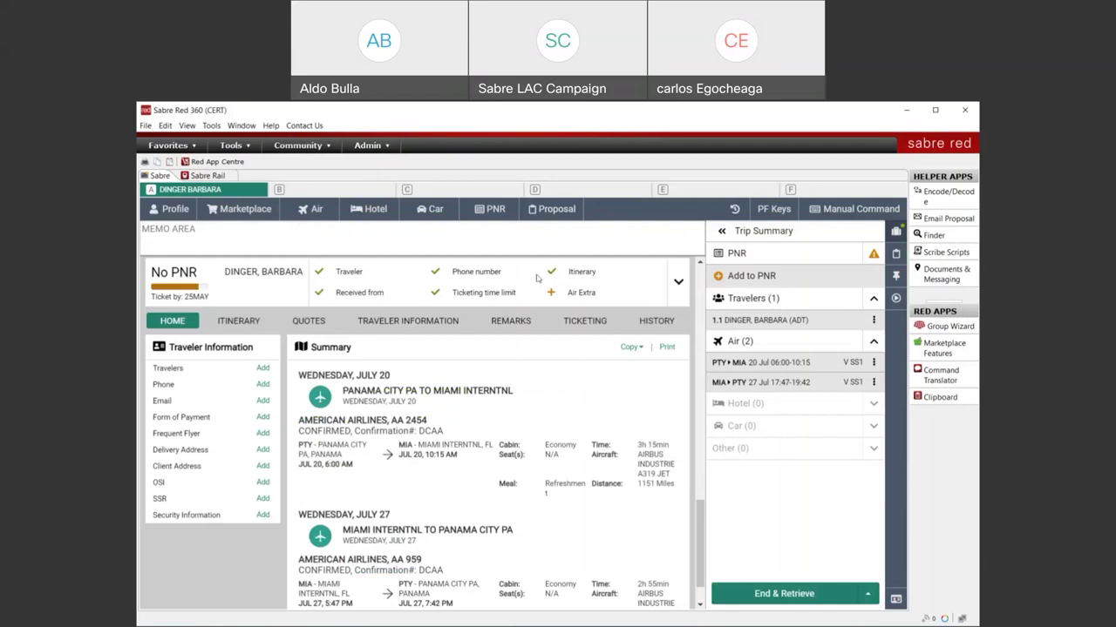
# End and retrieve the PNR, then highlight the new record locator and airline confirmation code.
pyautogui.click(813, 595)
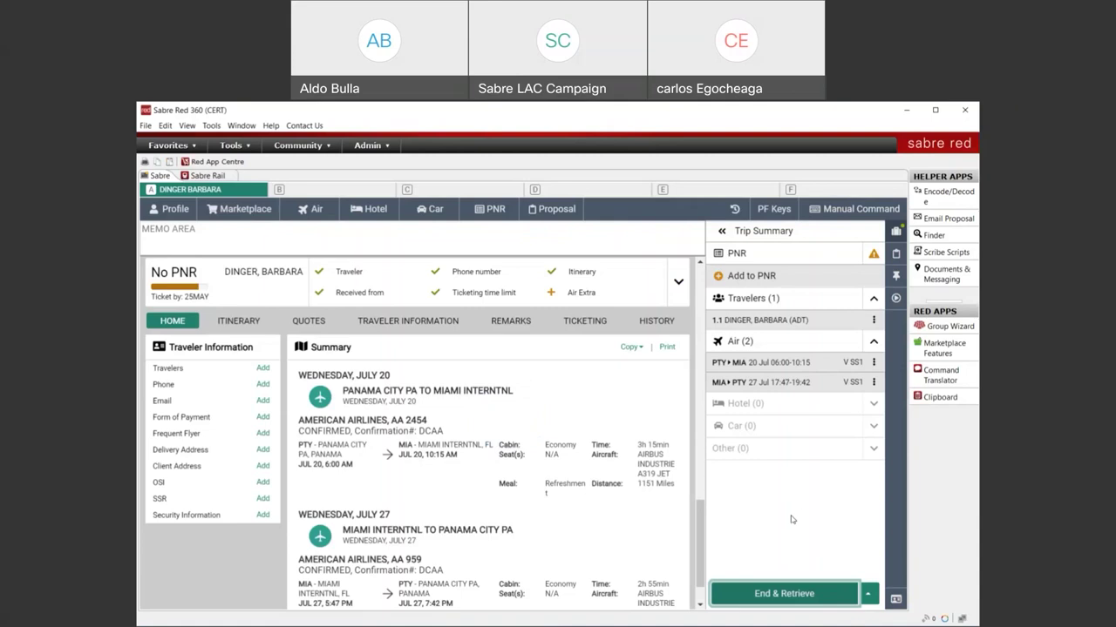
pyautogui.scroll(-1, 571, 439)
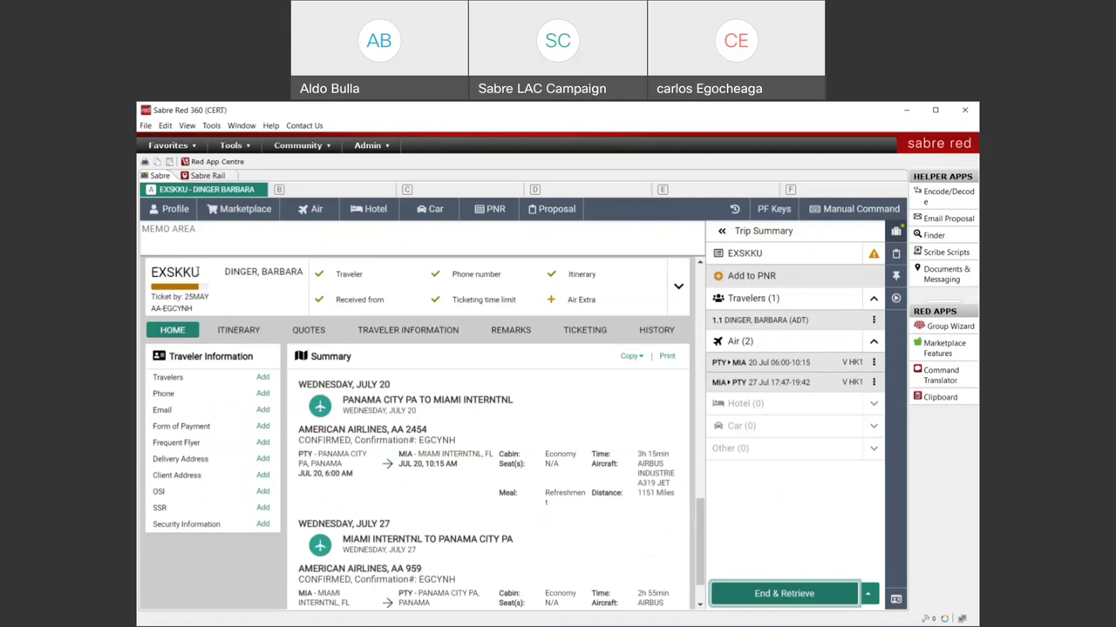
pyautogui.moveTo(199, 272); pyautogui.dragTo(151, 272)
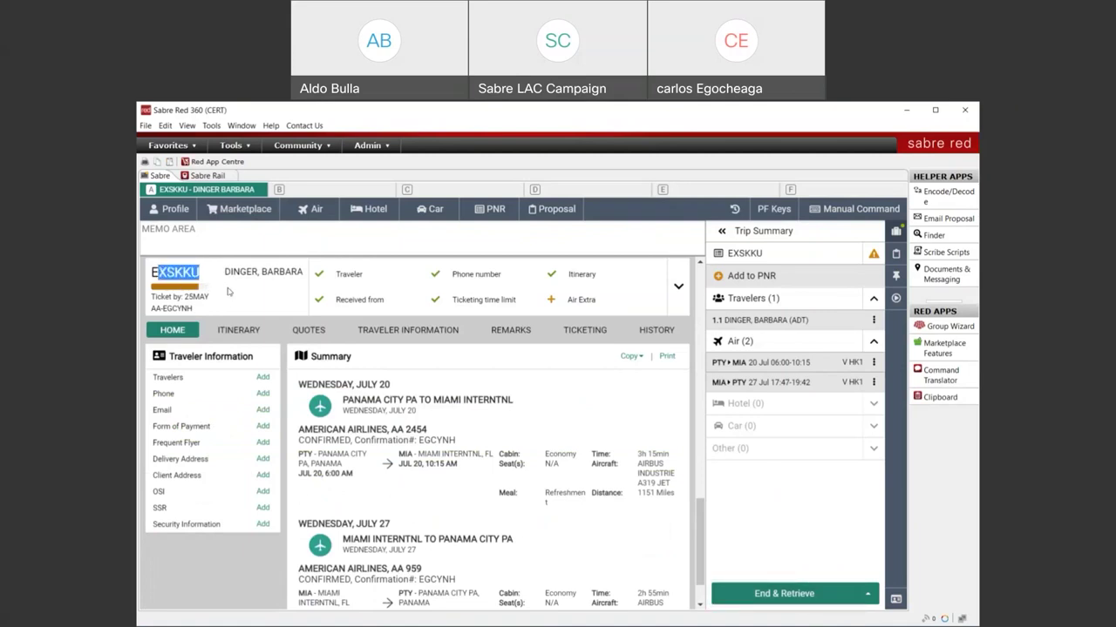
pyautogui.click(219, 309)
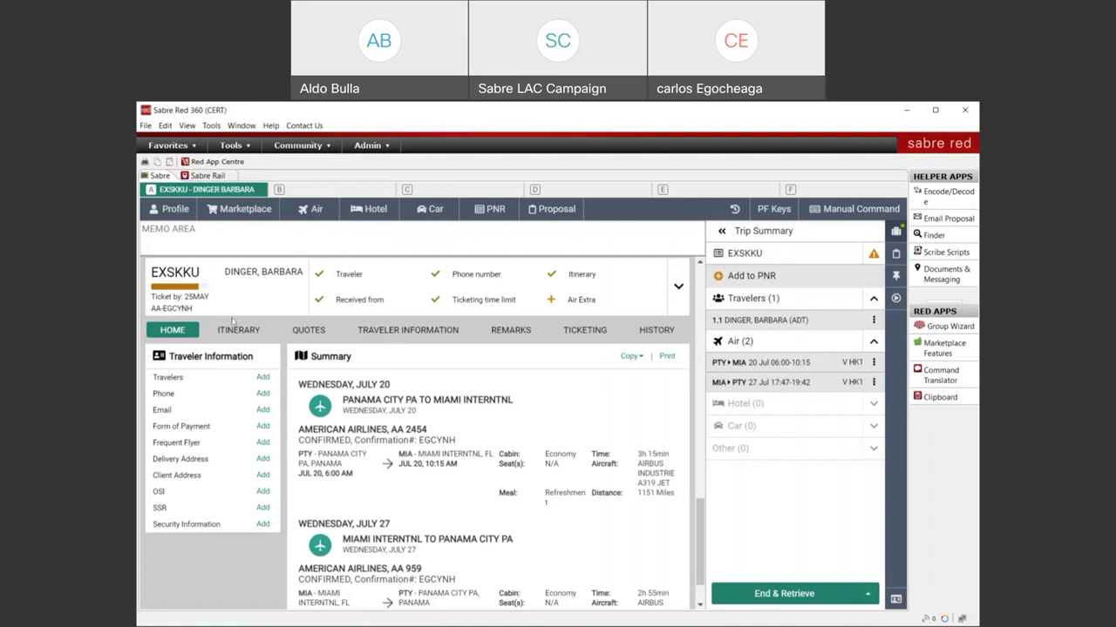
pyautogui.doubleClick(438, 440)
pyautogui.click(515, 430)
pyautogui.click(244, 333)
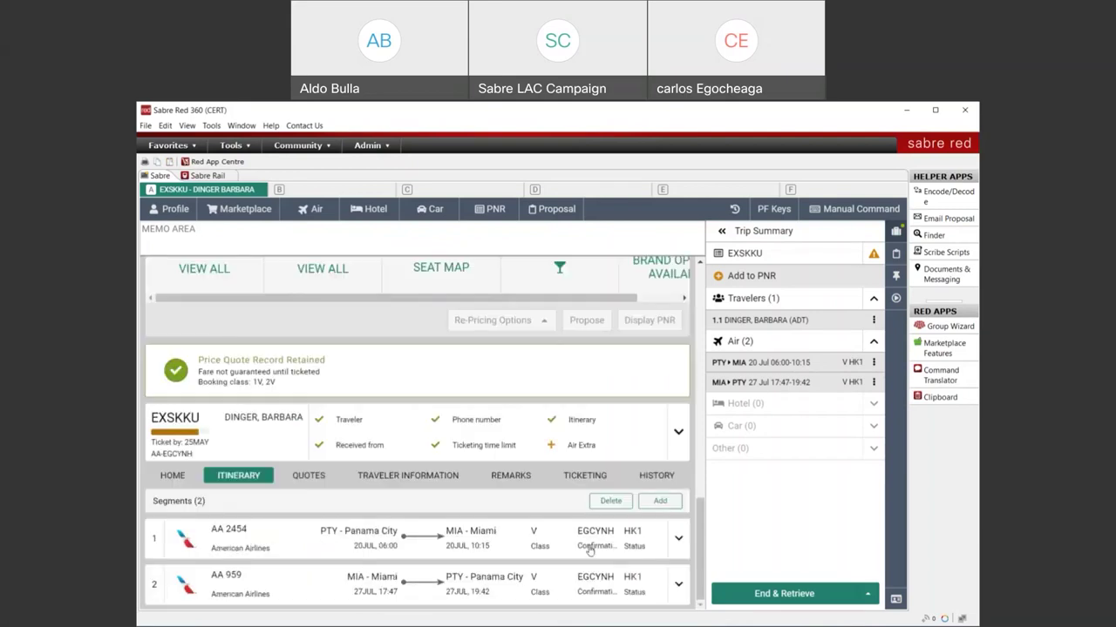
pyautogui.click(173, 475)
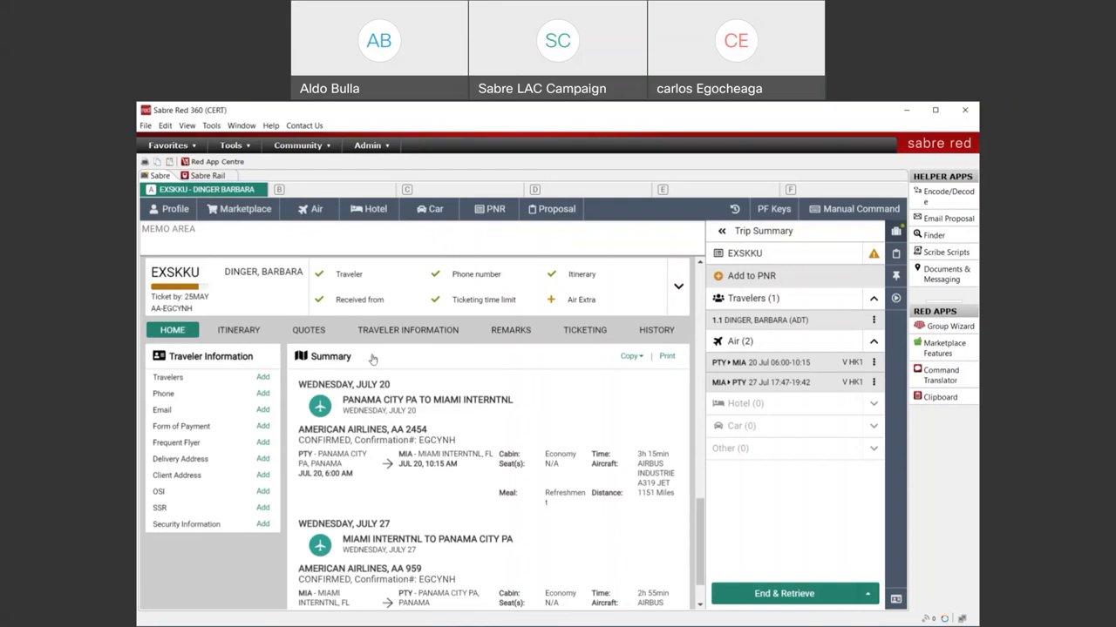
# Cancel the Air search form and scroll up to the USD 512.67 PTY–MIA results.
pyautogui.click(318, 213)
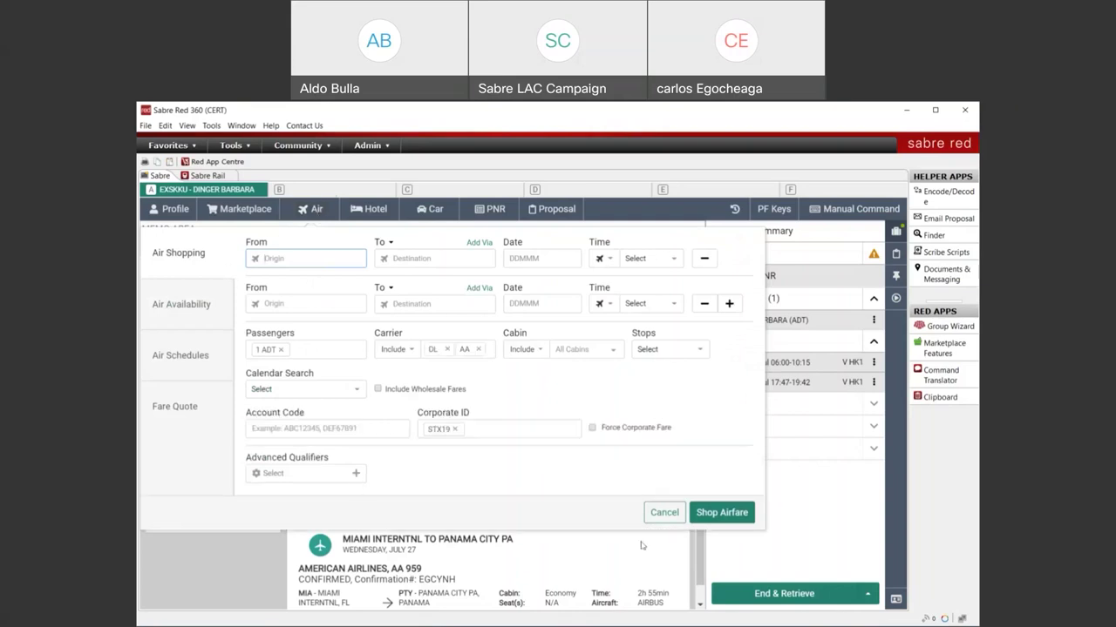
pyautogui.click(577, 540)
pyautogui.scroll(15, 567, 514)
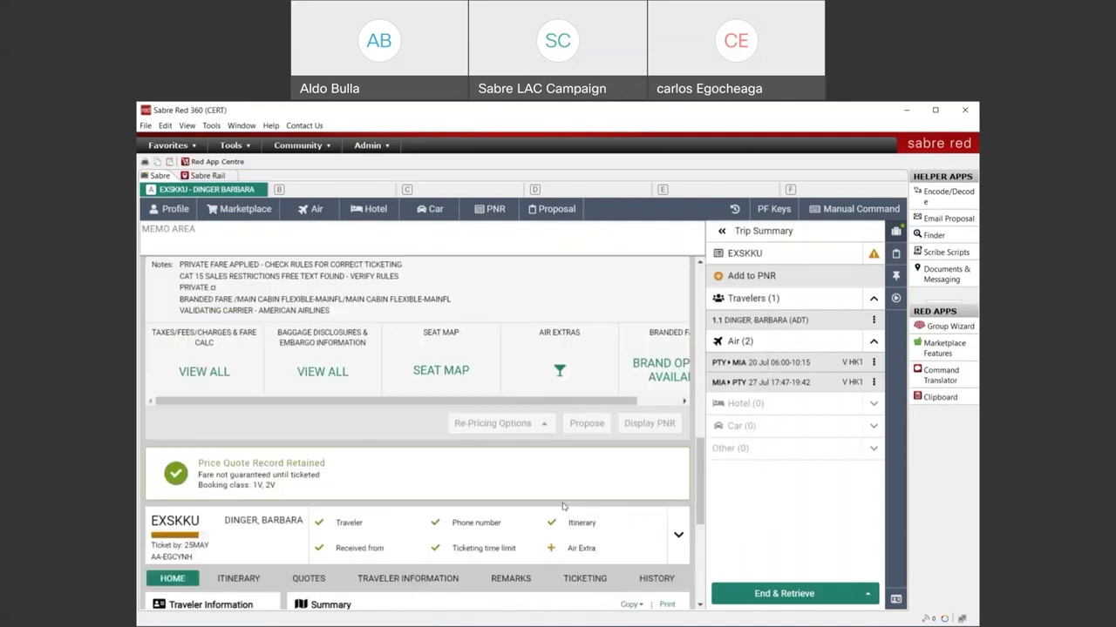
pyautogui.scroll(5, 564, 508)
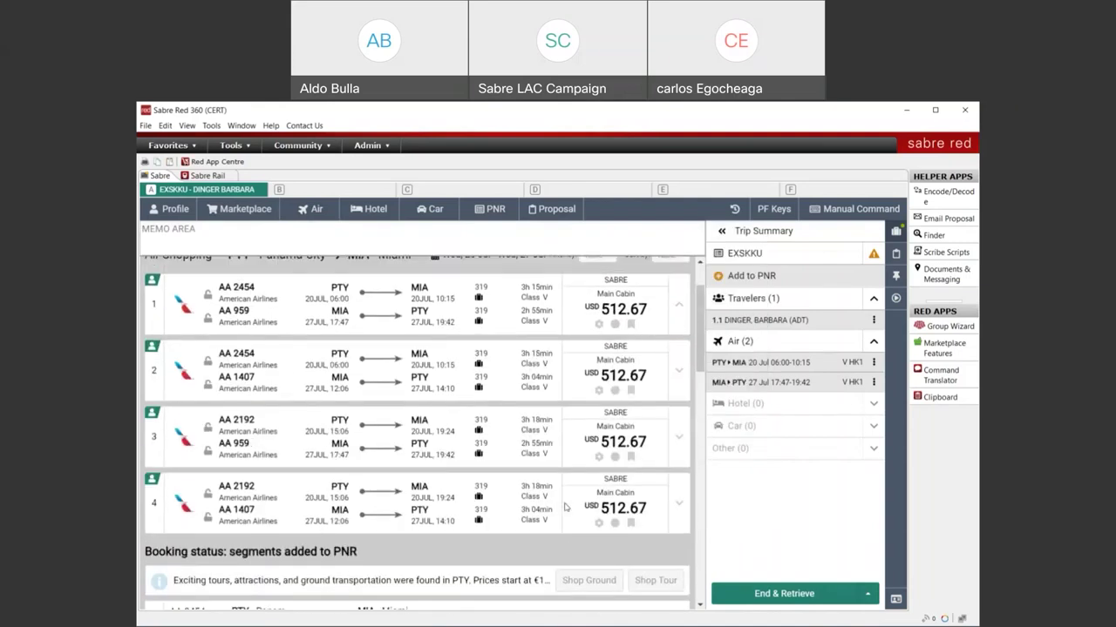
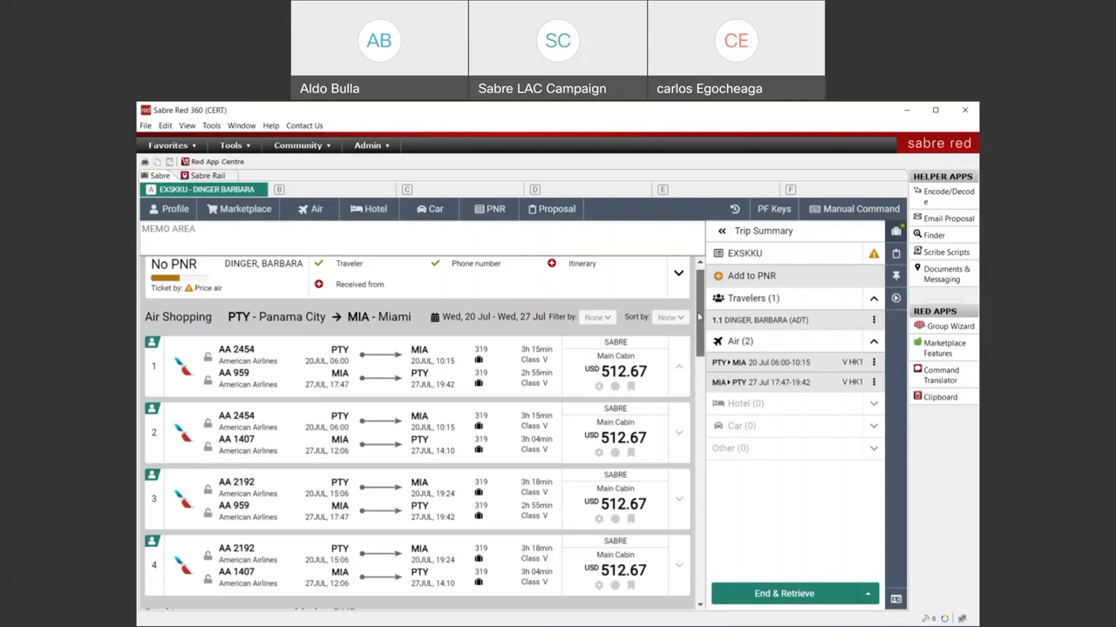
# Bring up the booking summary with the confirmed AA 2454 and AA 959 Panama City–Miami flights.
pyautogui.scroll(-1, 699, 331)
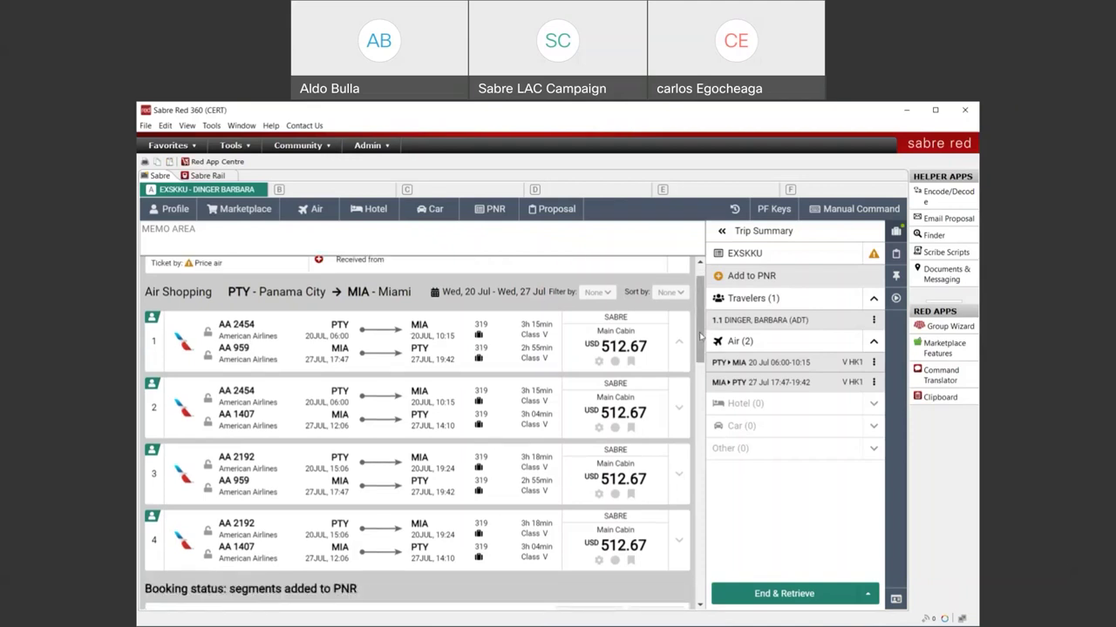
pyautogui.moveTo(699, 348); pyautogui.dragTo(691, 580)
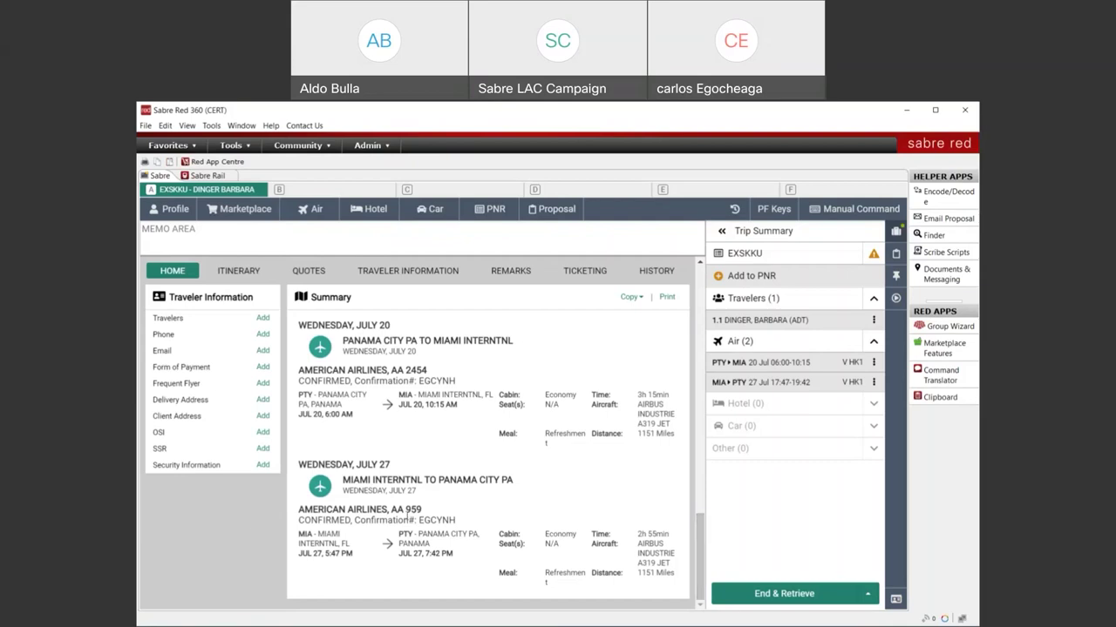
pyautogui.scroll(1, 464, 447)
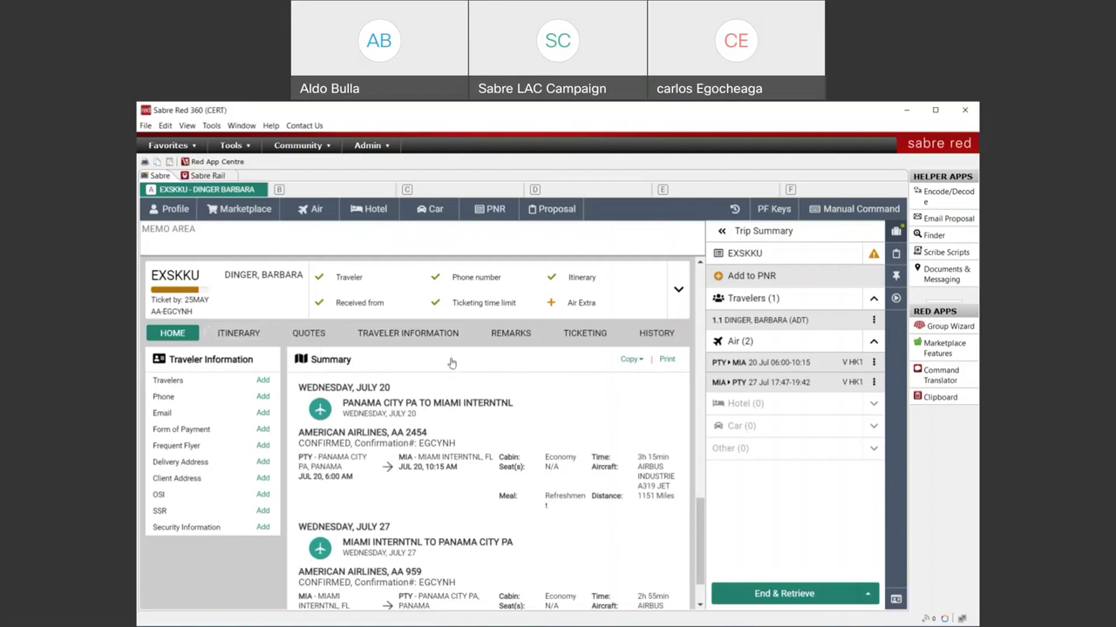
pyautogui.scroll(-2, 451, 362)
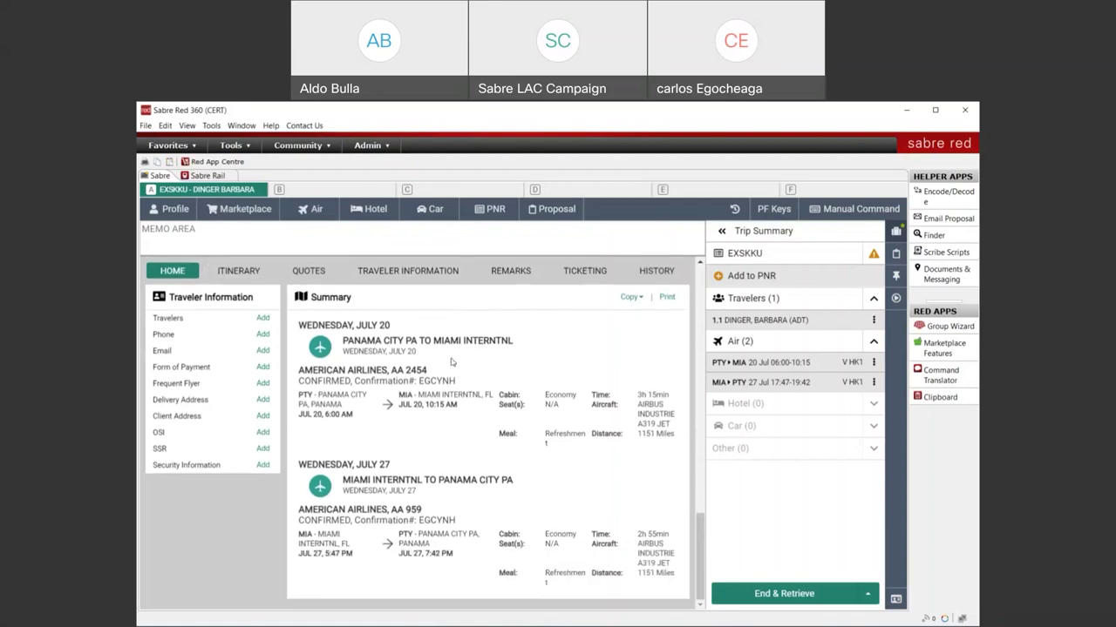
pyautogui.scroll(2, 452, 363)
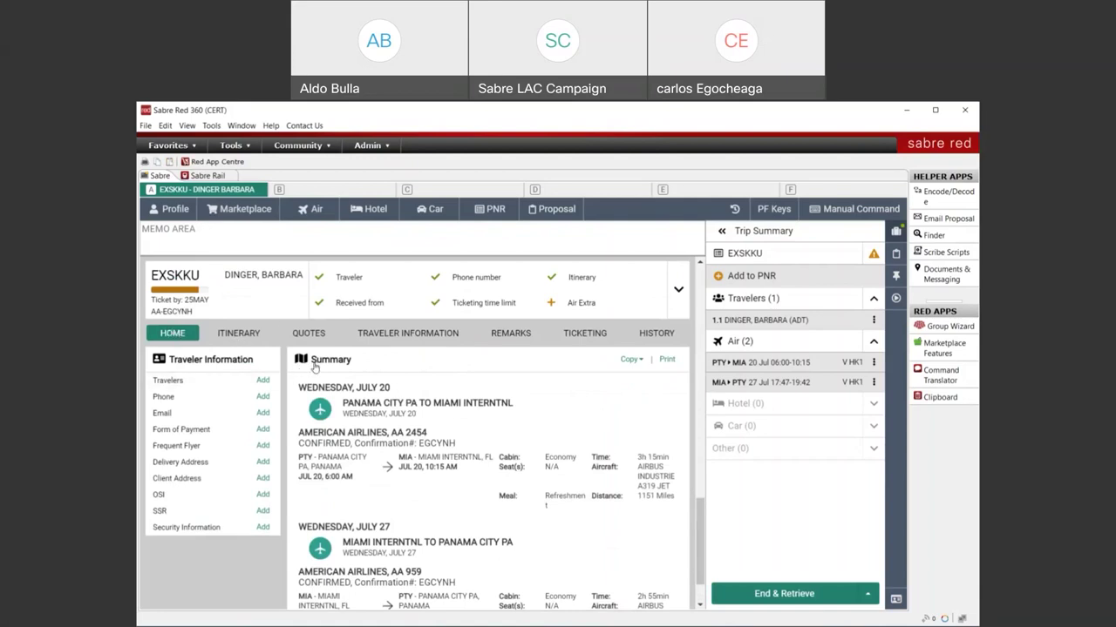
pyautogui.scroll(-2, 315, 366)
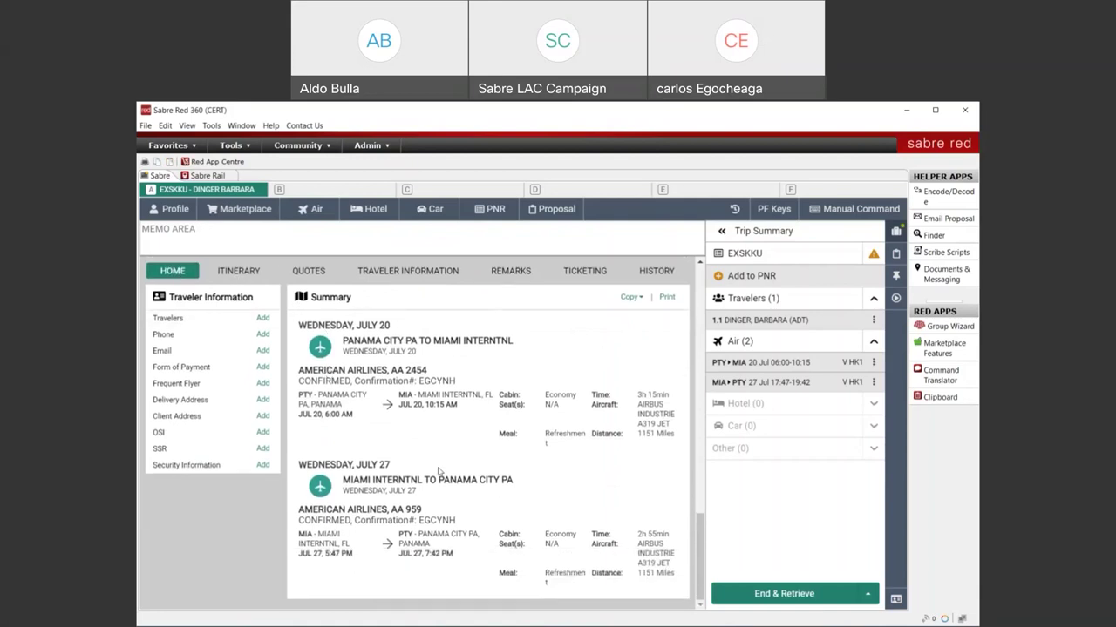
pyautogui.scroll(4, 439, 470)
pyautogui.click(276, 390)
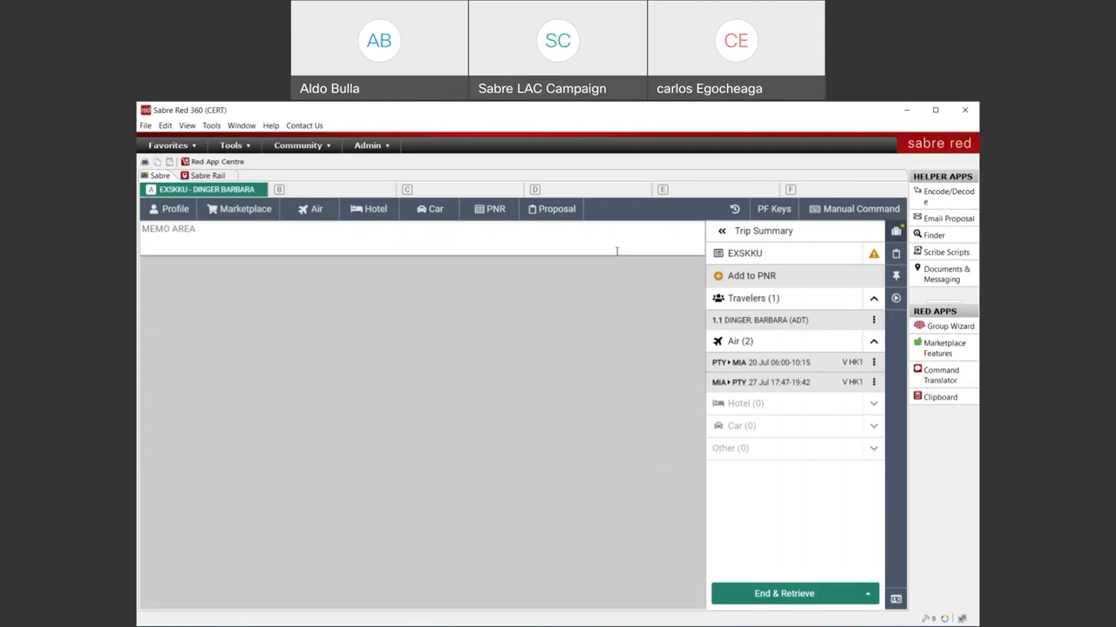
pyautogui.click(758, 254)
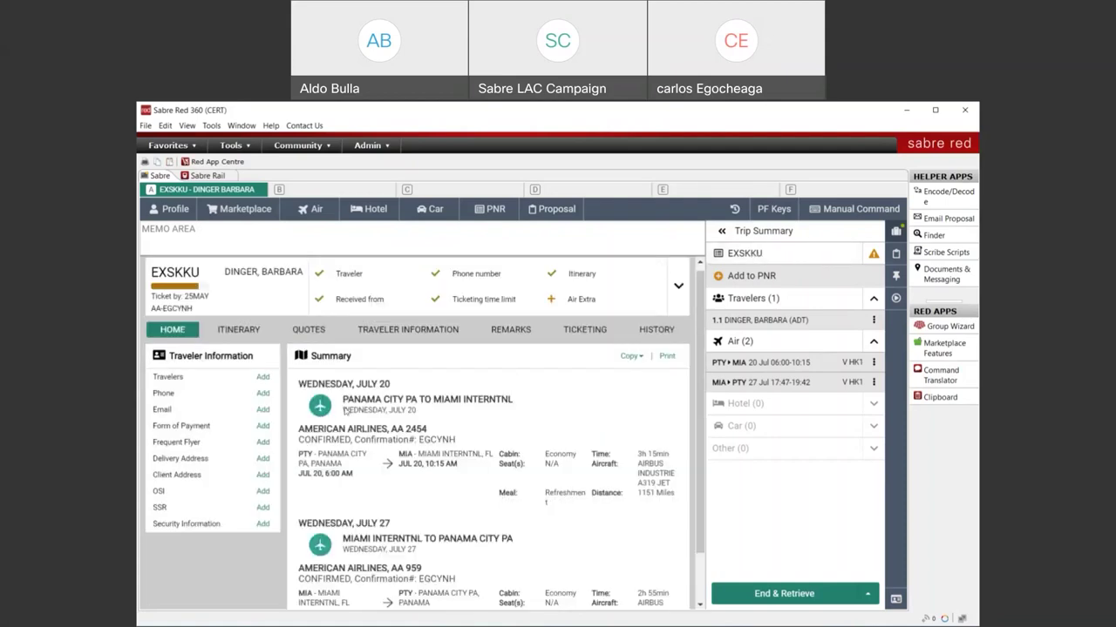
# Show EXSKKU's itinerary and review the AA 2454 segment's Modify and Pricing Options.
pyautogui.click(238, 330)
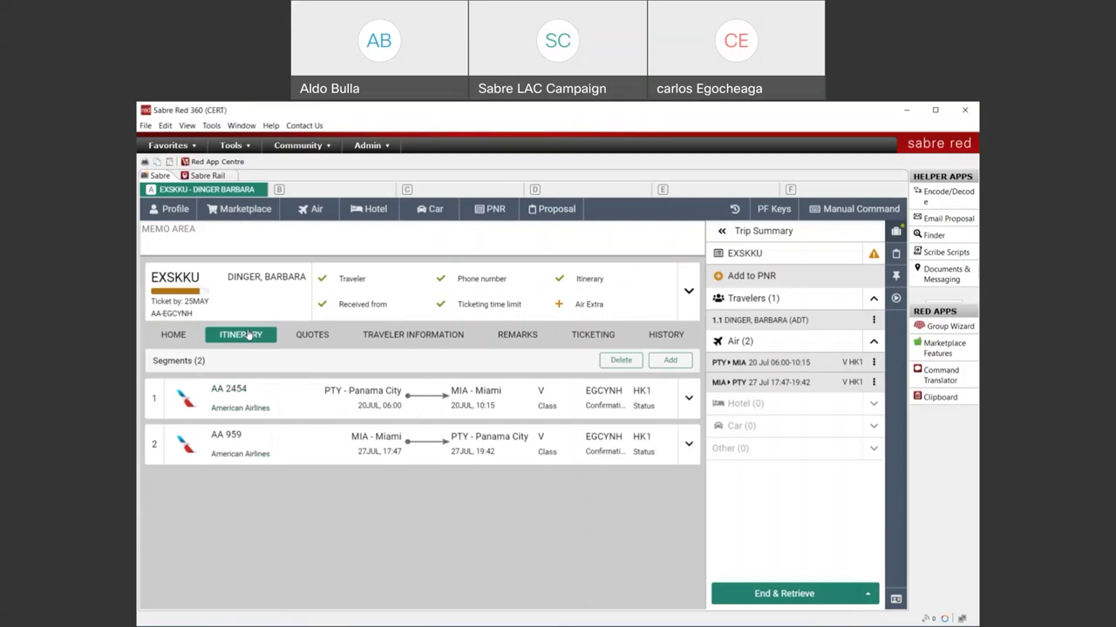
pyautogui.click(689, 399)
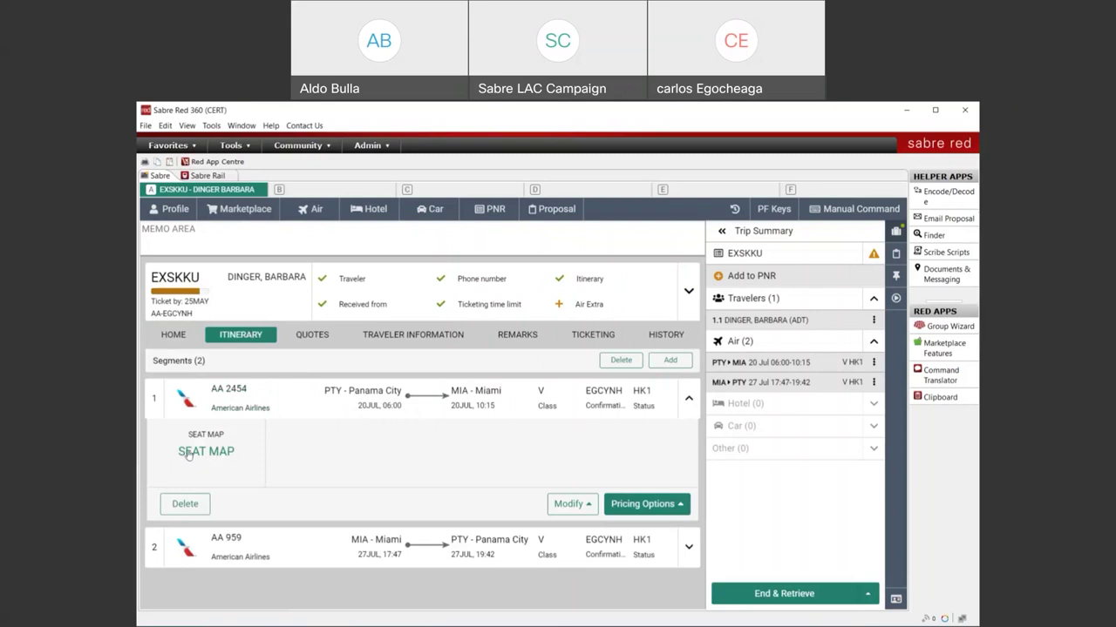
pyautogui.click(575, 505)
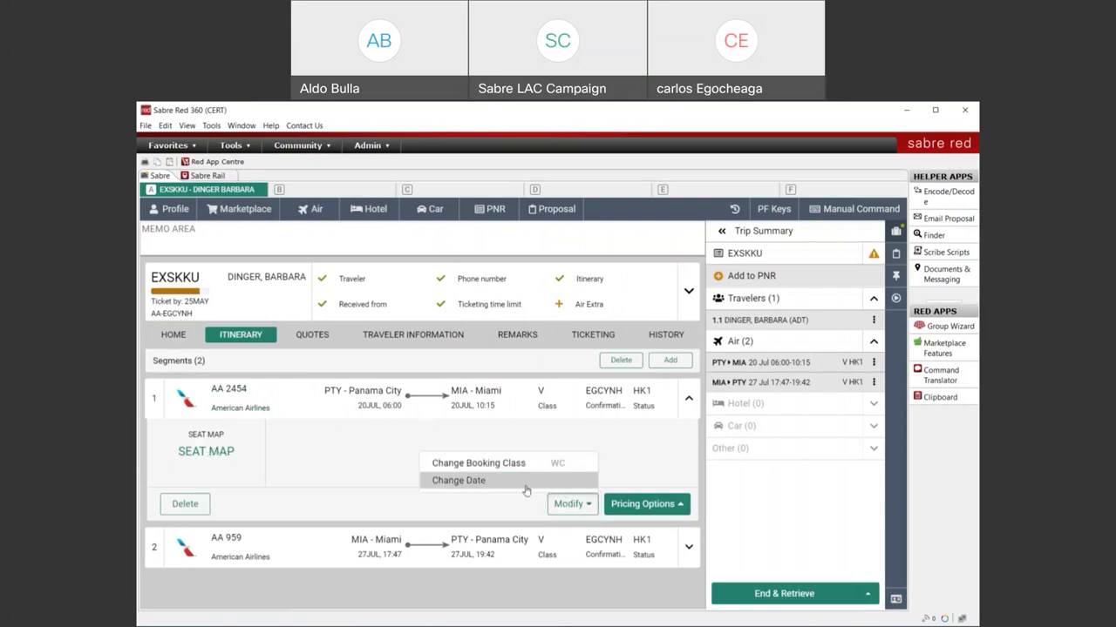
pyautogui.click(662, 504)
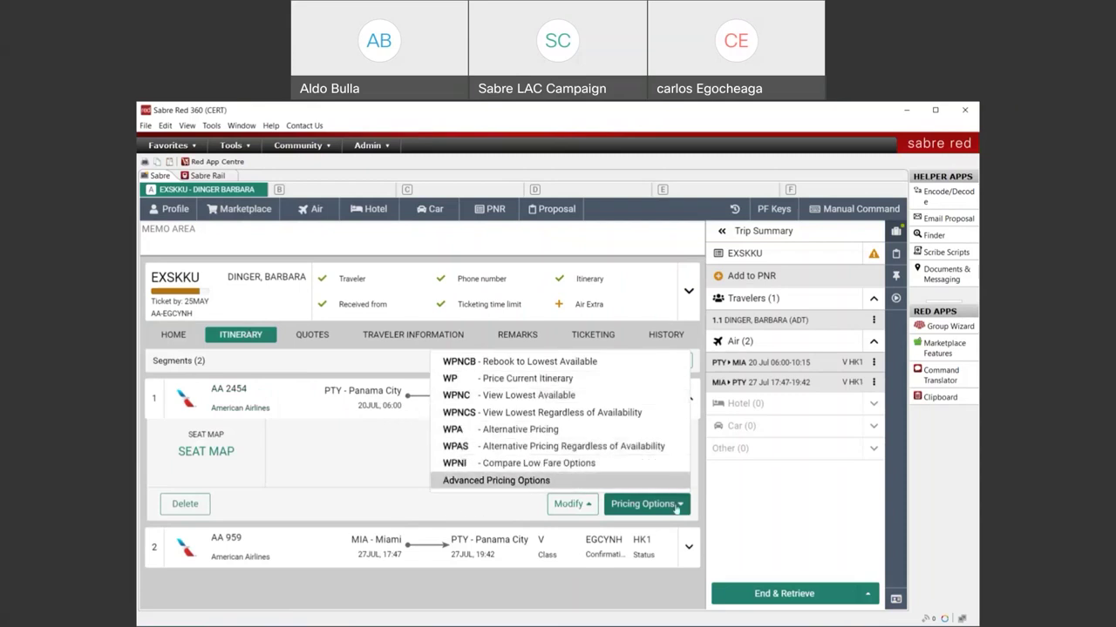
pyautogui.click(541, 593)
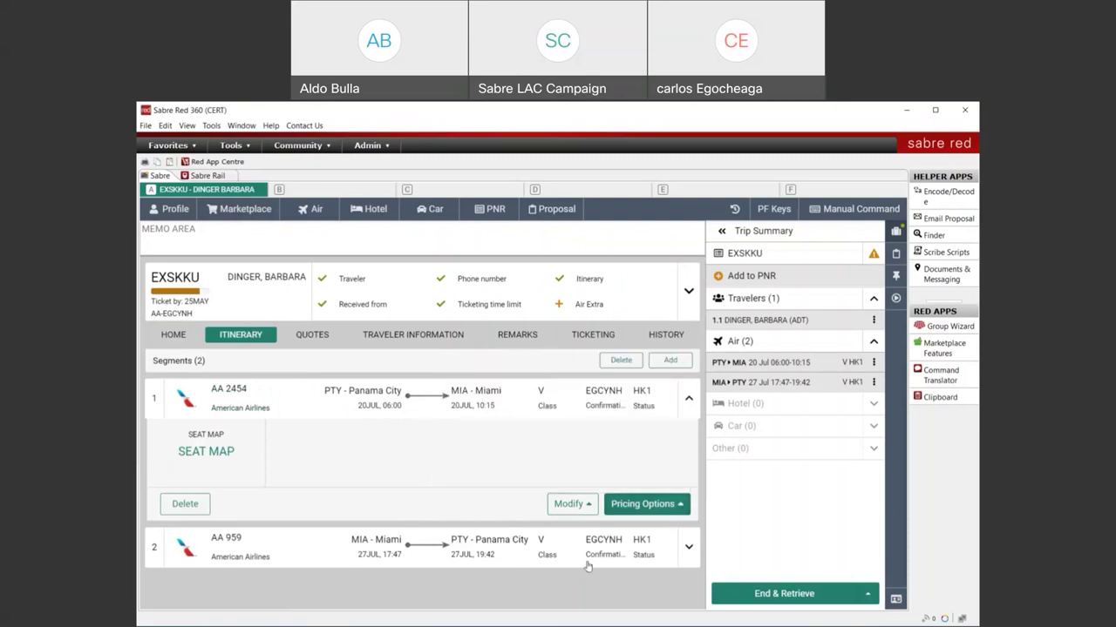
# Check the AA 959 segment details, then display the stored USD 619.67 price quote.
pyautogui.click(689, 549)
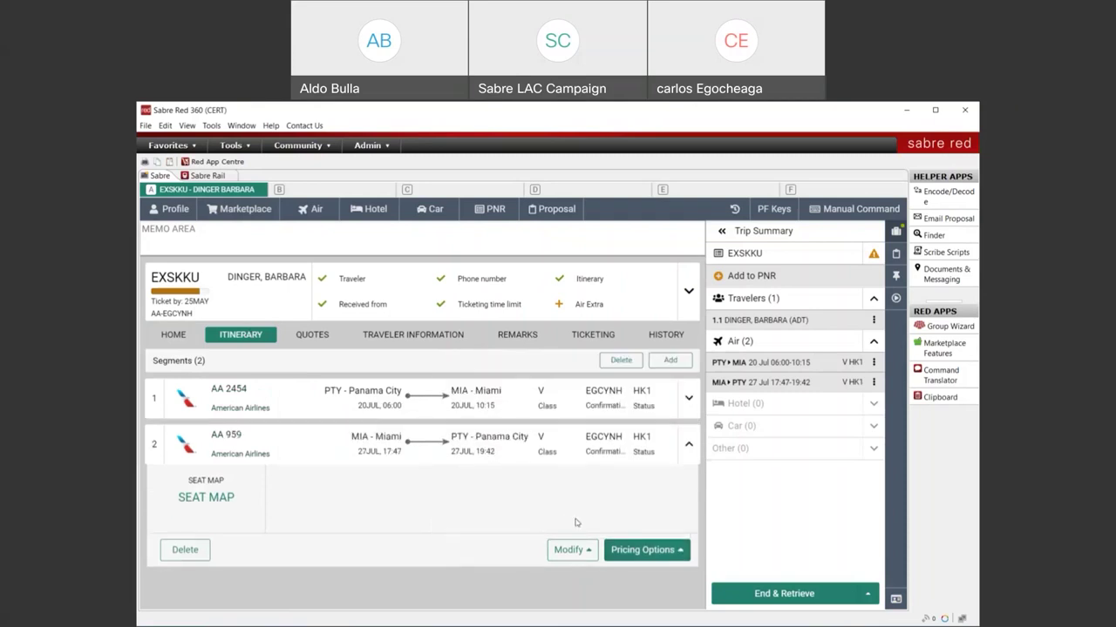
pyautogui.click(689, 445)
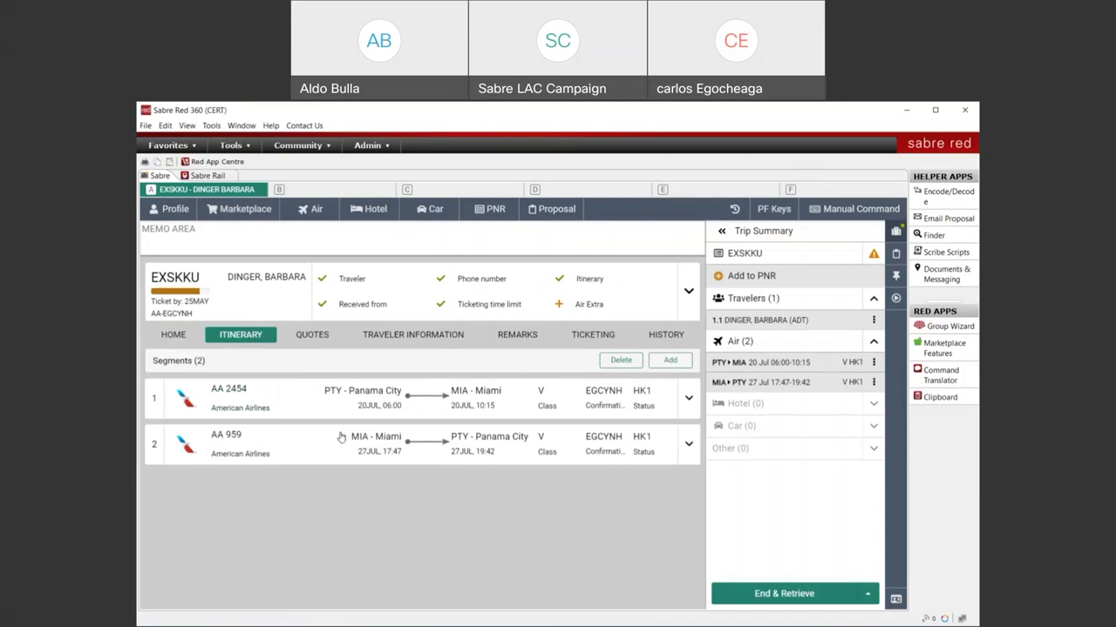
pyautogui.click(313, 338)
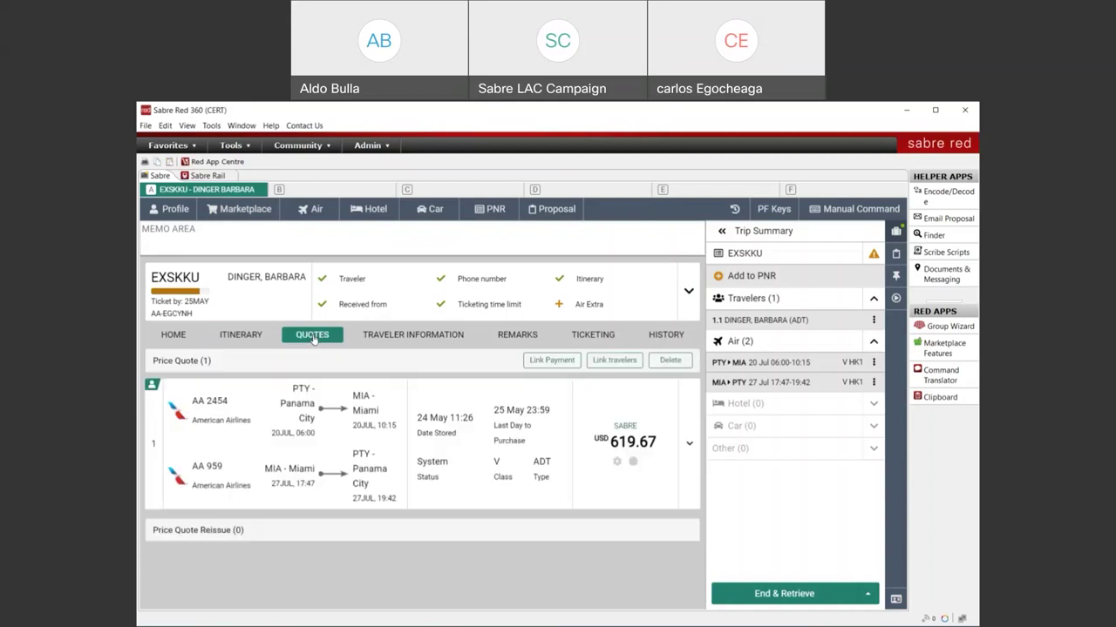
# Review the quote's fare breakdown and refresh the USD 619.67 price quote.
pyautogui.click(690, 443)
pyautogui.scroll(-2, 612, 448)
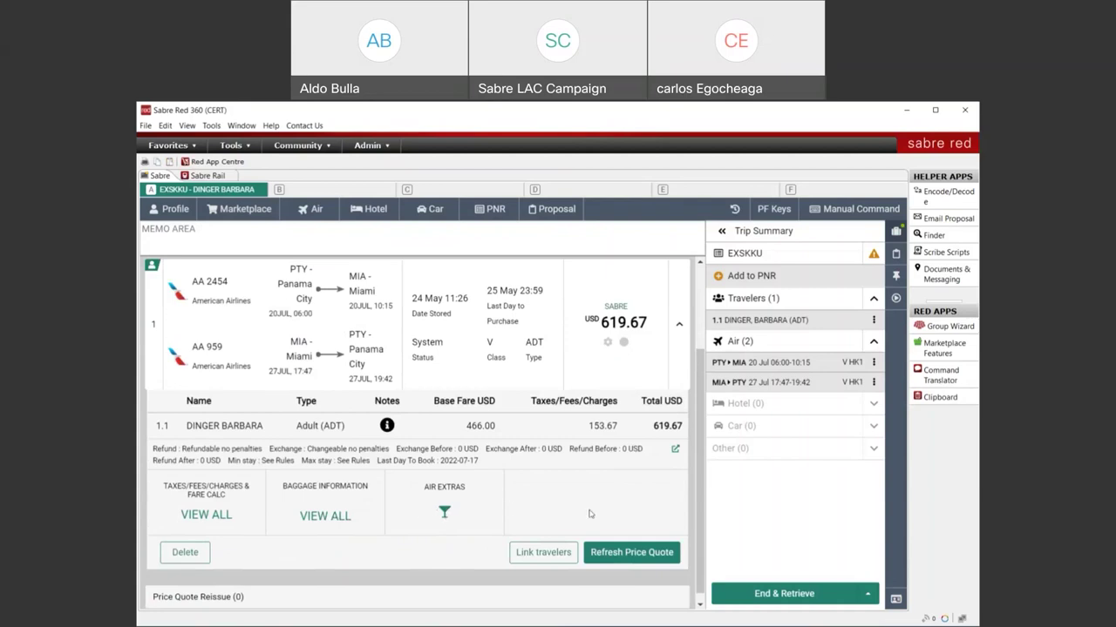
pyautogui.click(632, 552)
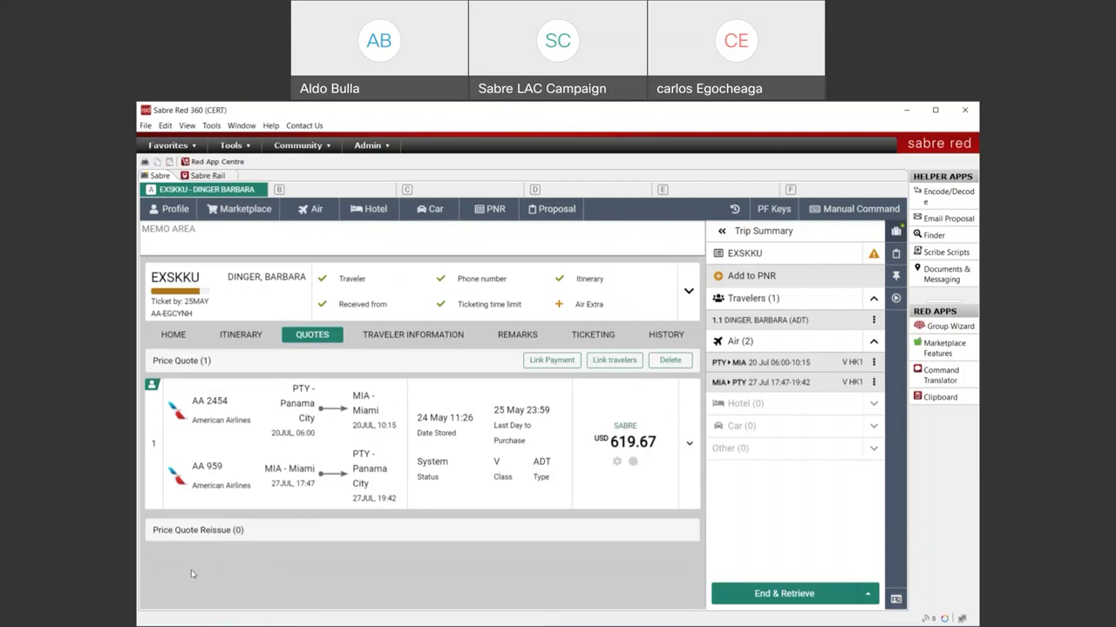
# Show Traveler Information and cycle the Display categories through payment, email and travelers.
pyautogui.click(405, 340)
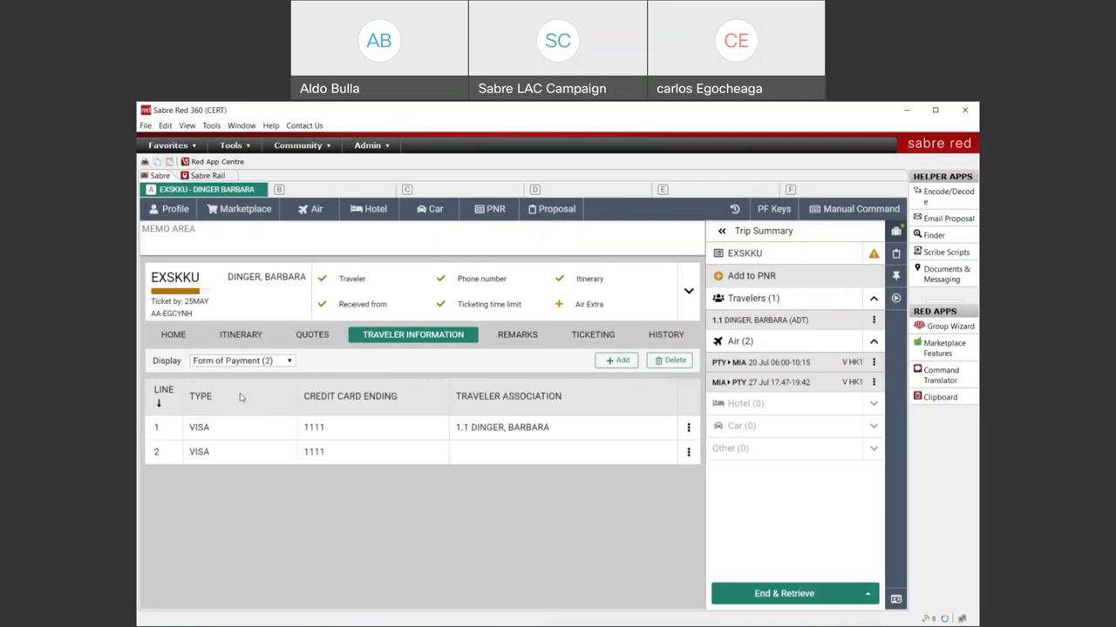
pyautogui.press('Down')
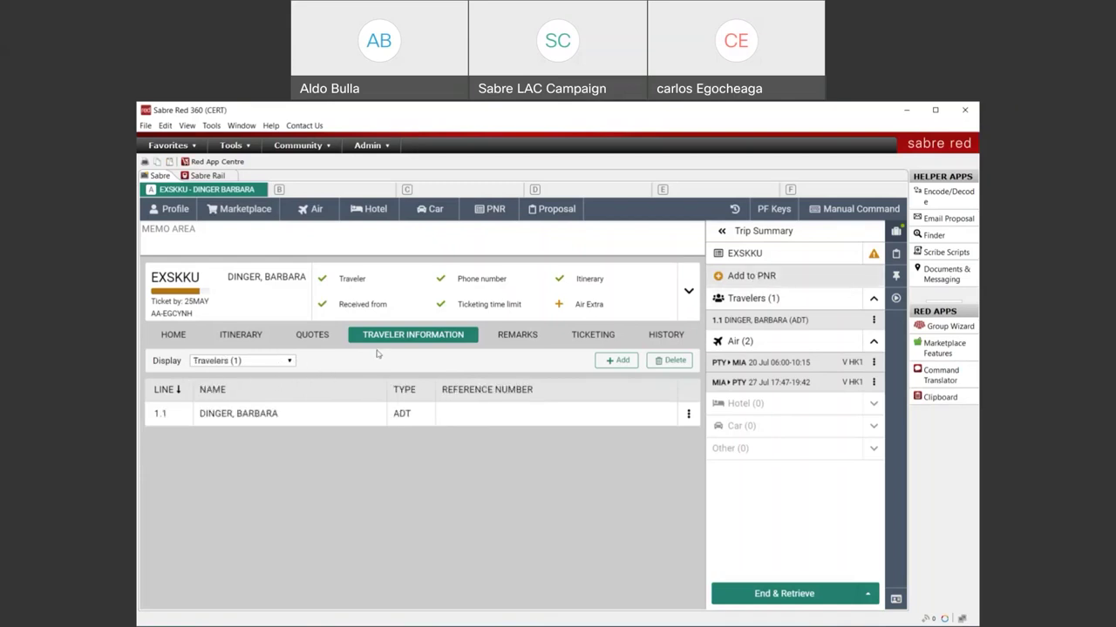
# Check EXSKKU's remarks and ticketing status (no tickets issued), then view its History log.
pyautogui.click(517, 336)
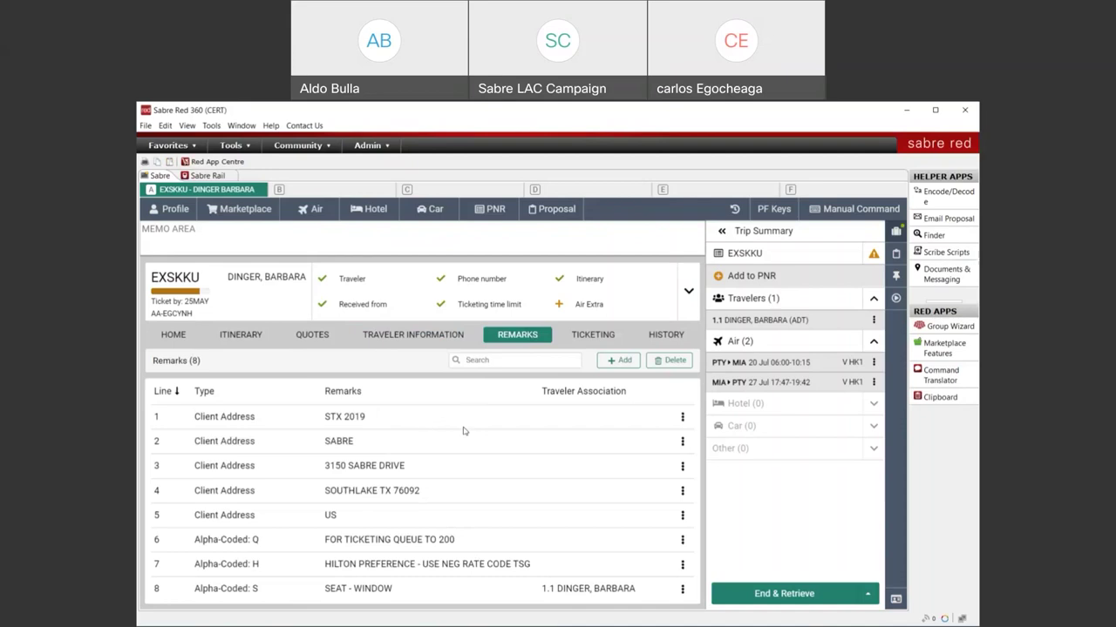
pyautogui.click(593, 339)
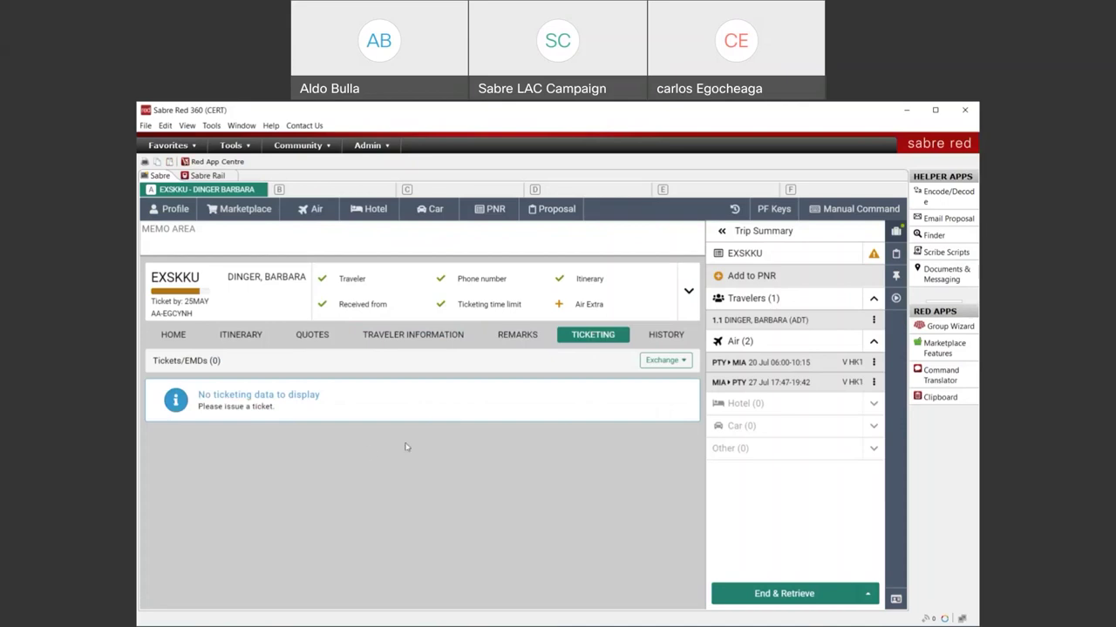
pyautogui.click(659, 339)
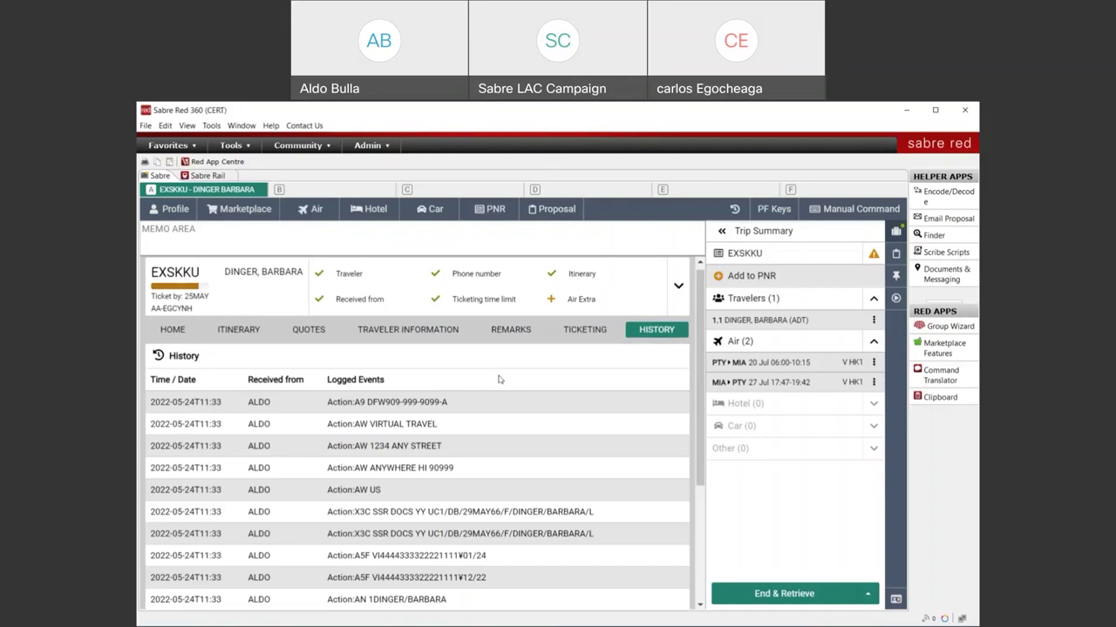
pyautogui.scroll(-5, 479, 455)
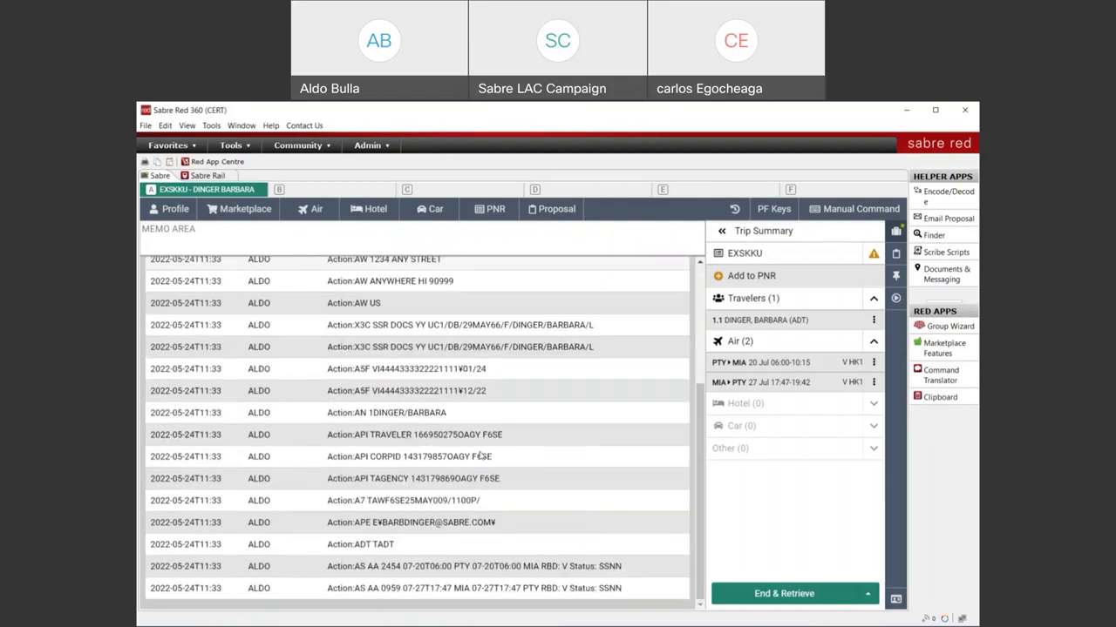
pyautogui.scroll(3, 421, 528)
pyautogui.scroll(1, 421, 528)
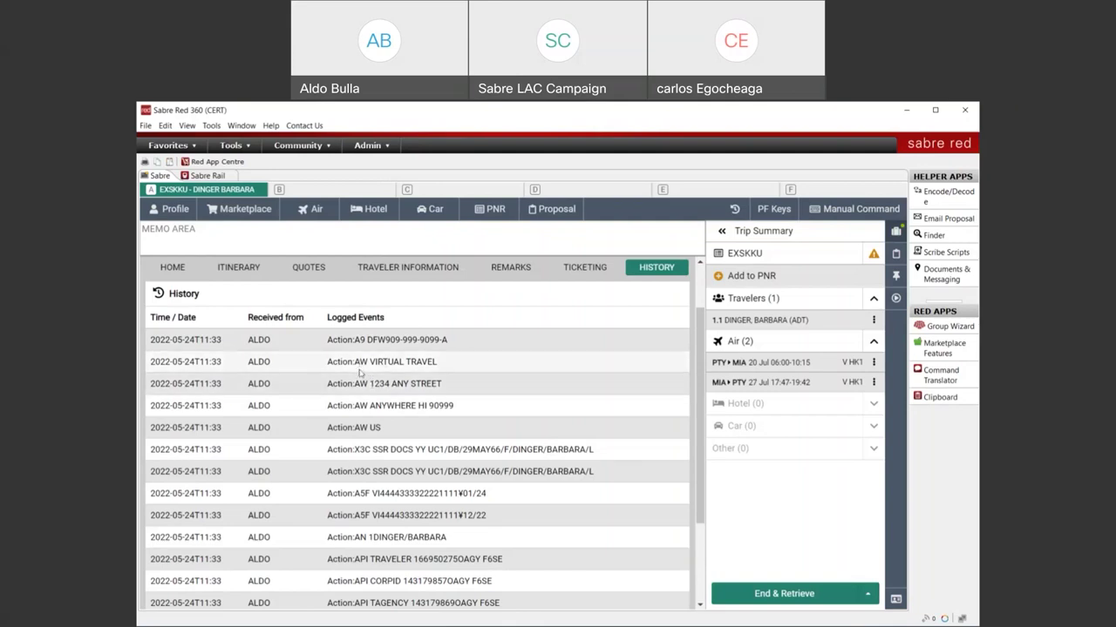
pyautogui.scroll(-1, 371, 403)
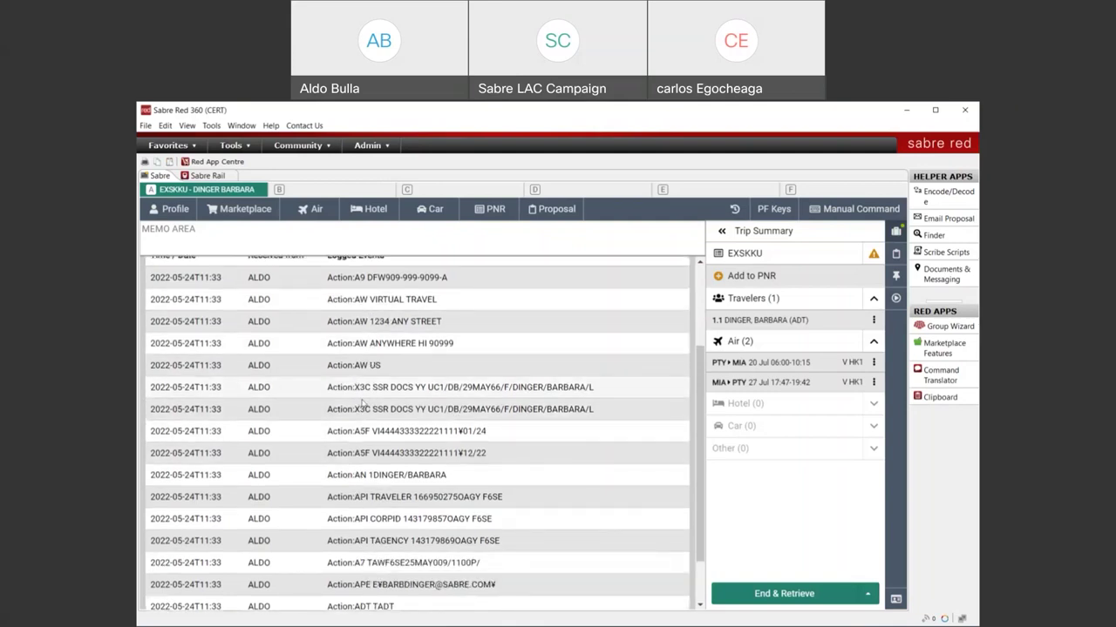
pyautogui.scroll(-1, 365, 404)
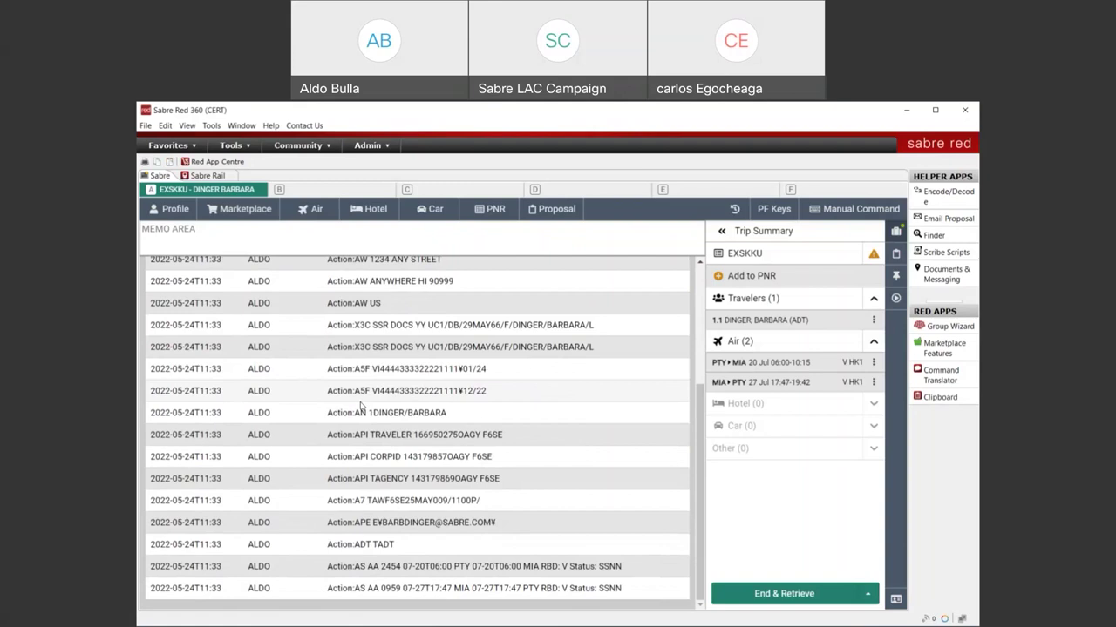
pyautogui.scroll(4, 360, 406)
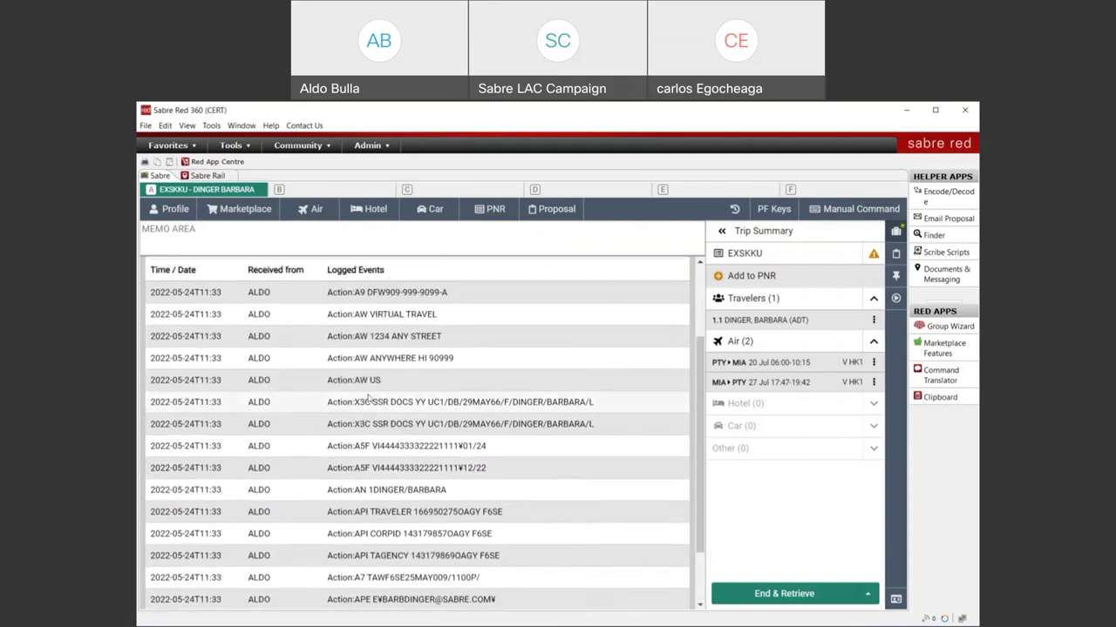
pyautogui.scroll(1, 415, 345)
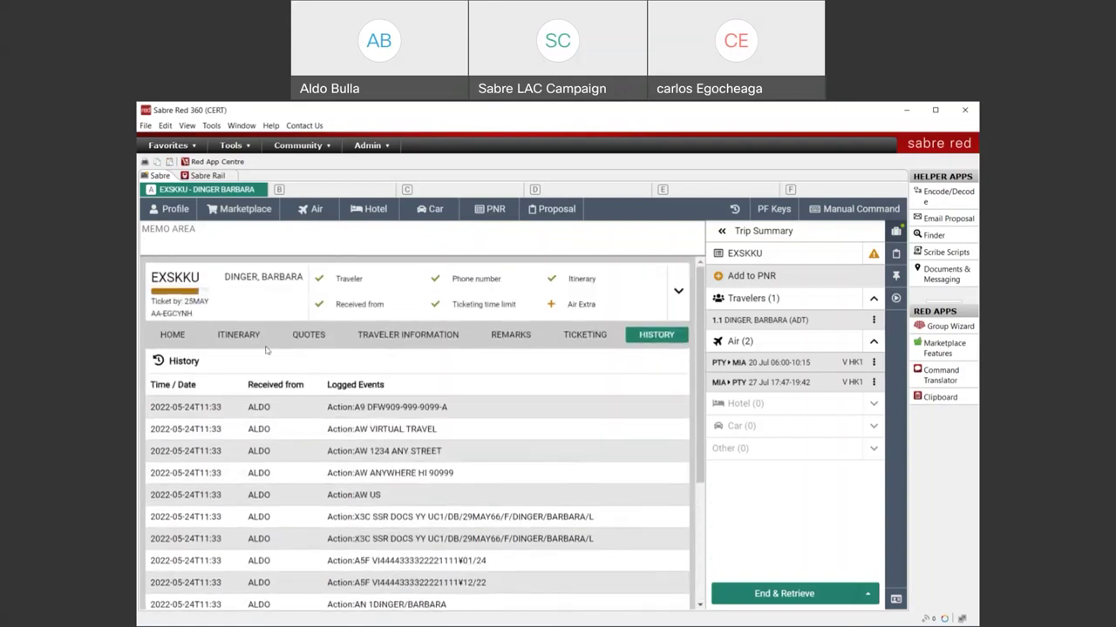
pyautogui.click(174, 337)
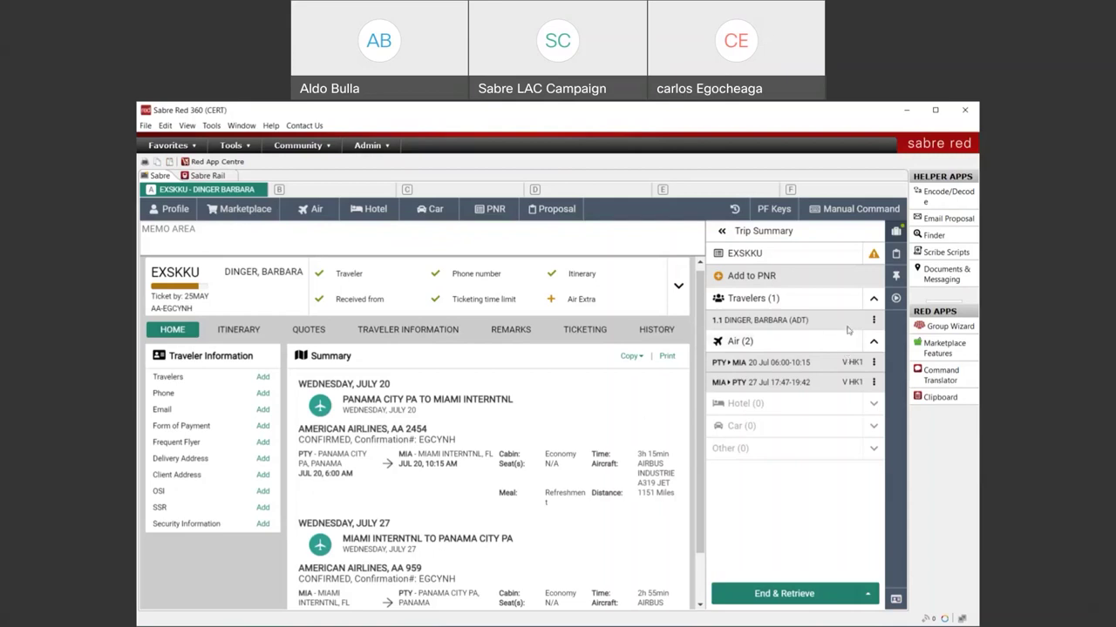
pyautogui.click(760, 276)
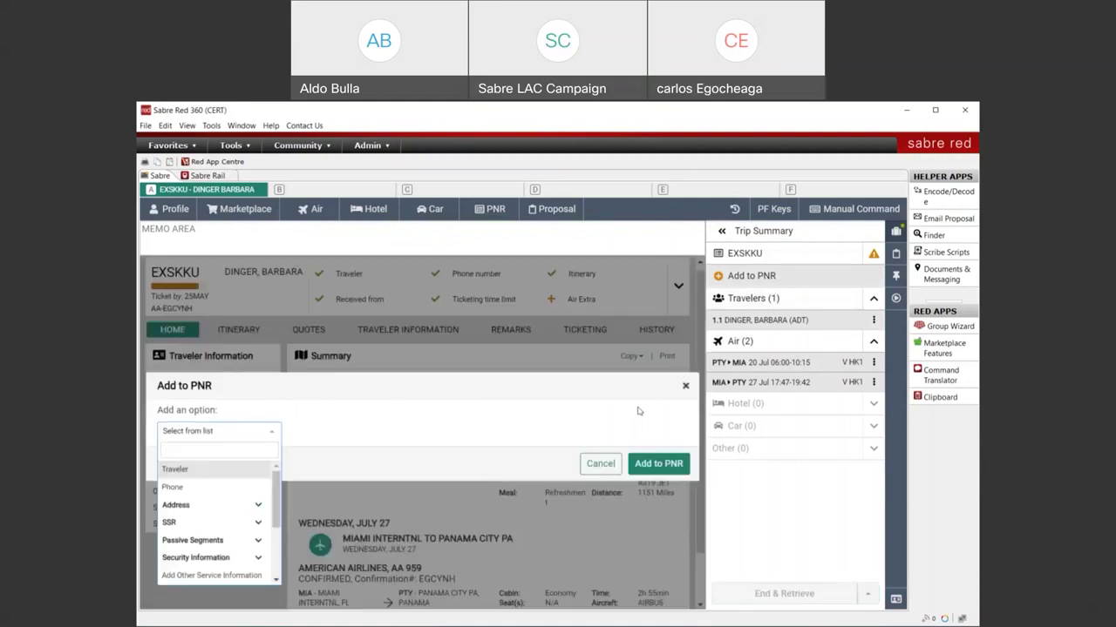
pyautogui.scroll(-1, 207, 495)
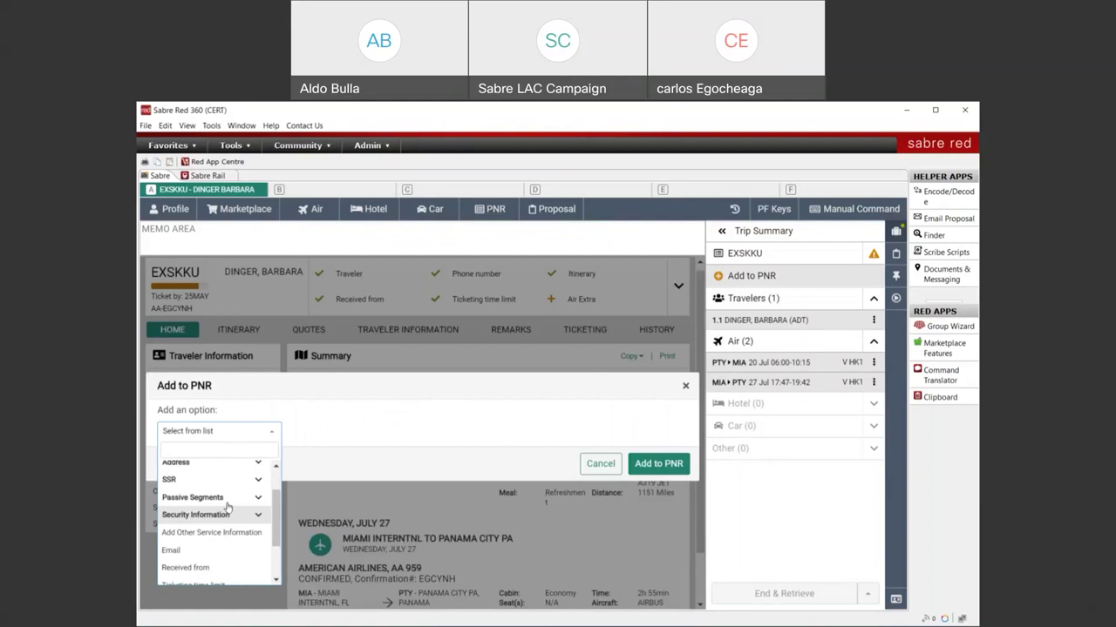
pyautogui.click(687, 387)
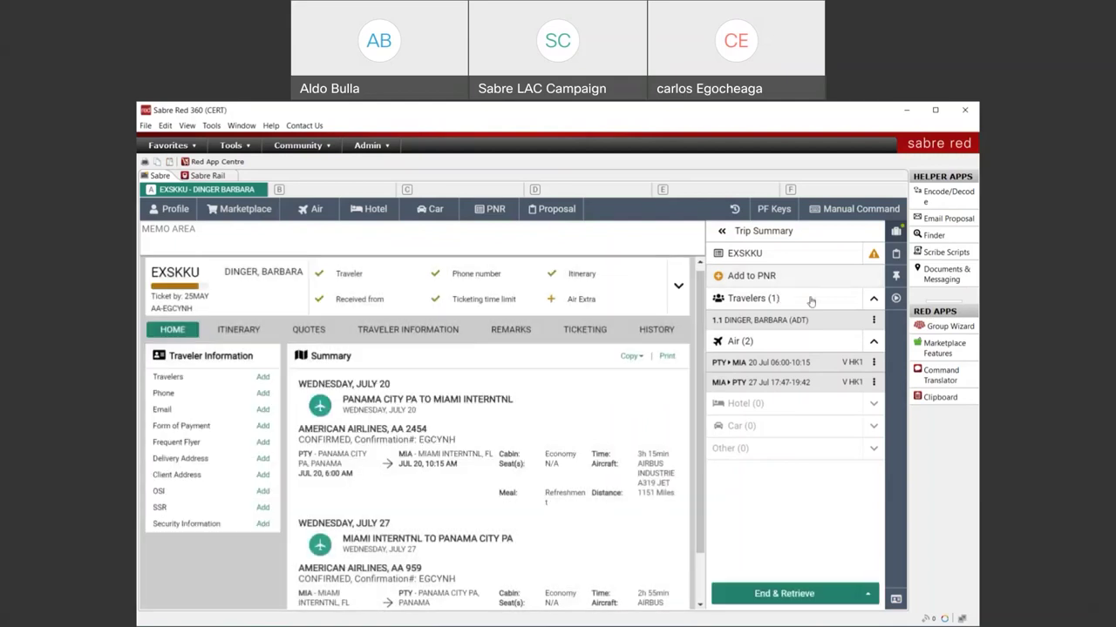
# Open and dismiss the traveler's action menu, then bring up the PTY–MIA segment's action menu.
pyautogui.click(873, 321)
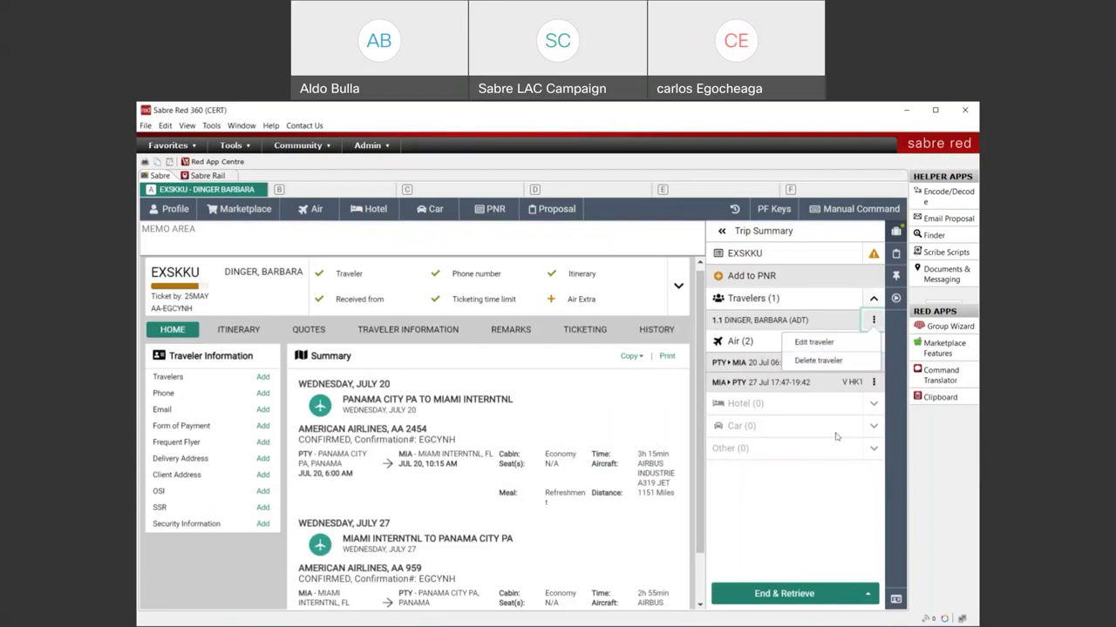
pyautogui.click(826, 515)
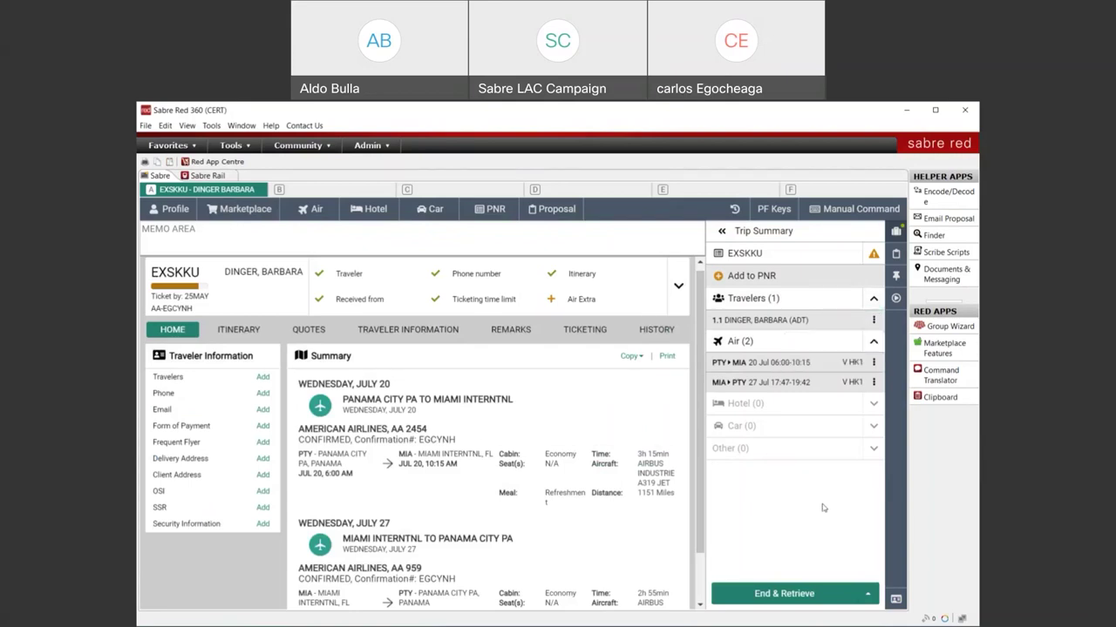
pyautogui.click(873, 363)
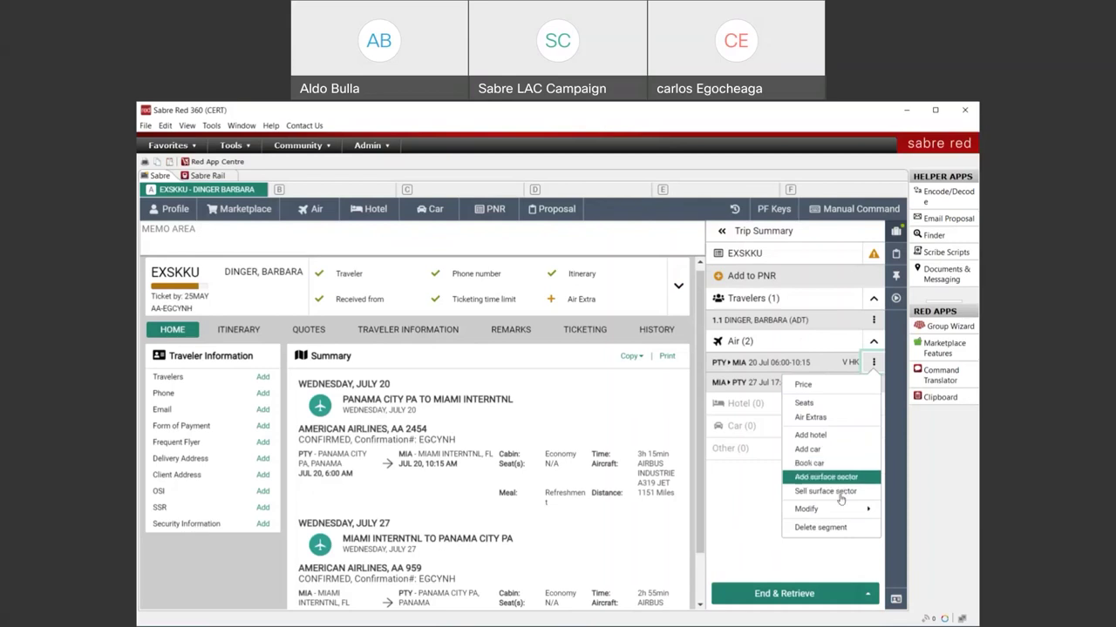
pyautogui.moveTo(839, 509)
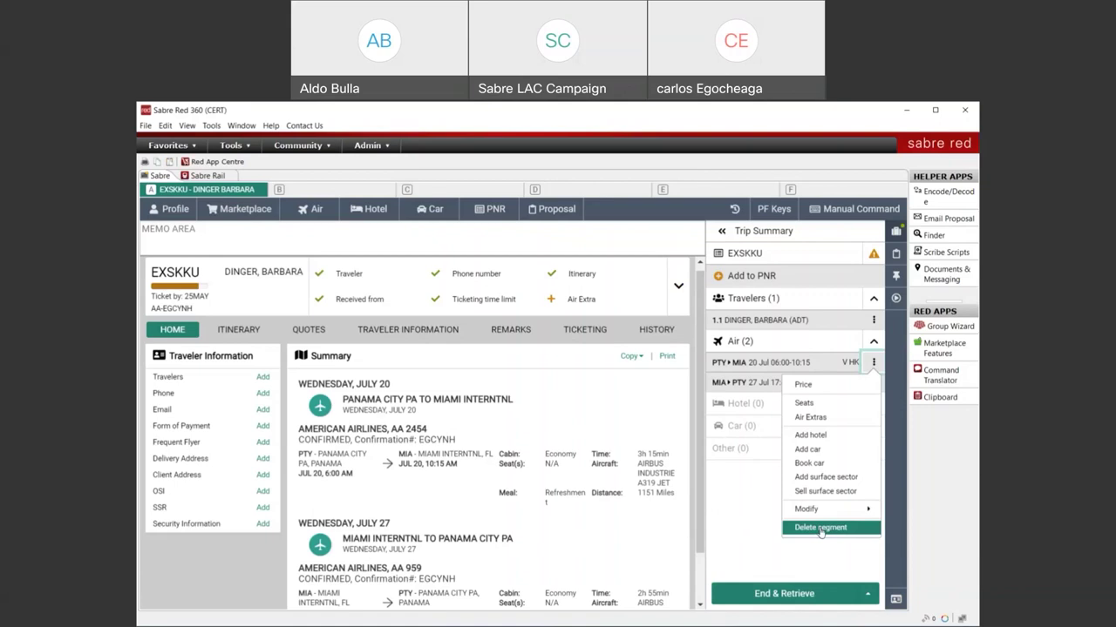
pyautogui.click(835, 441)
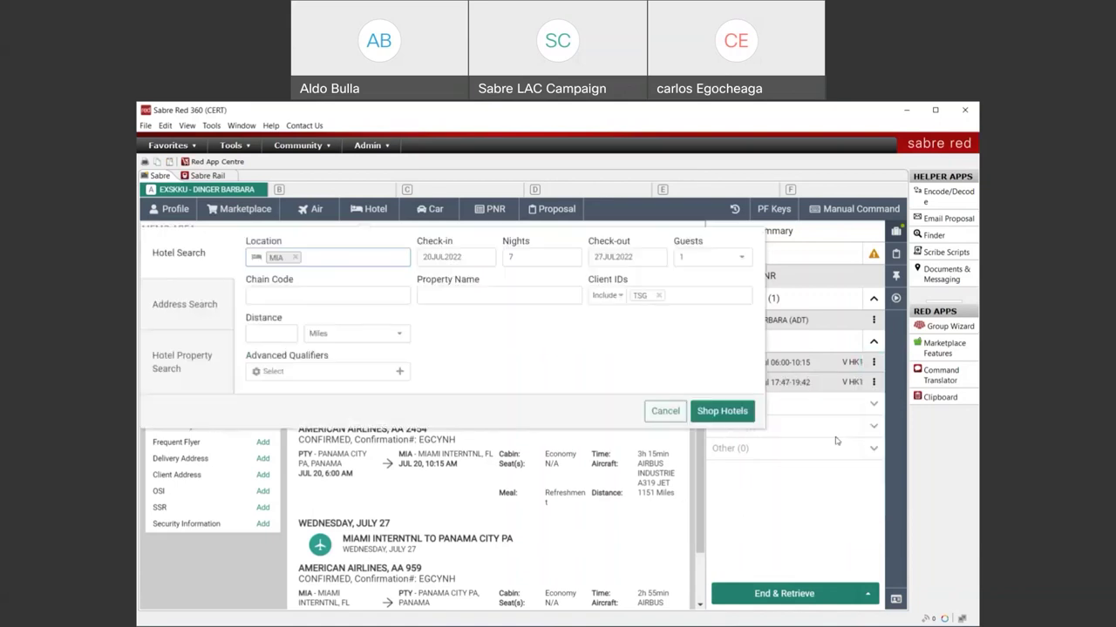
pyautogui.click(665, 413)
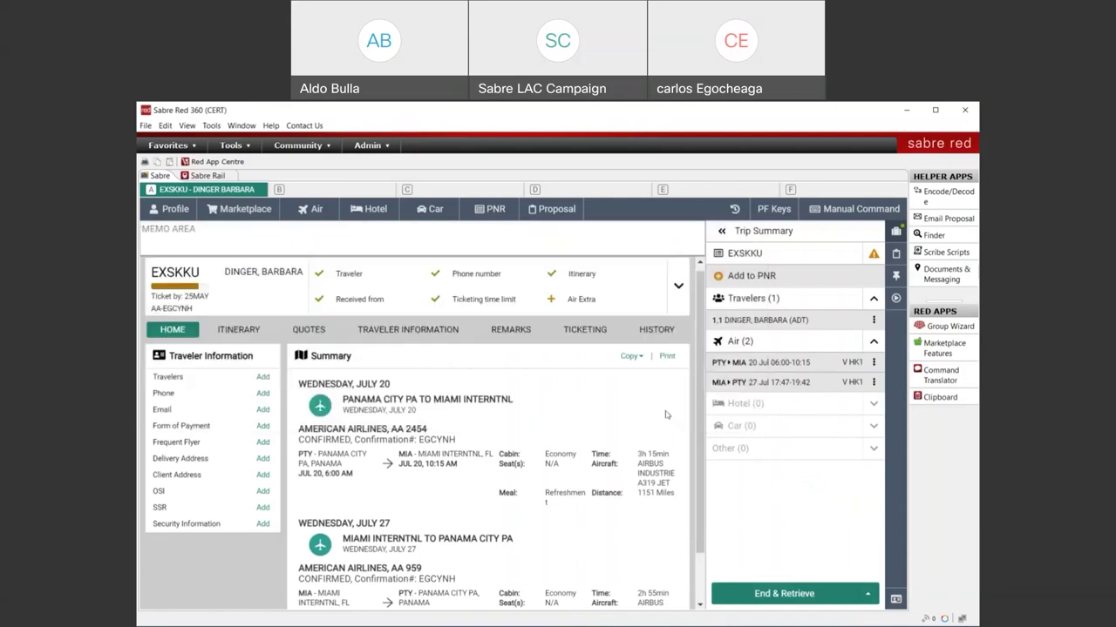
pyautogui.click(367, 212)
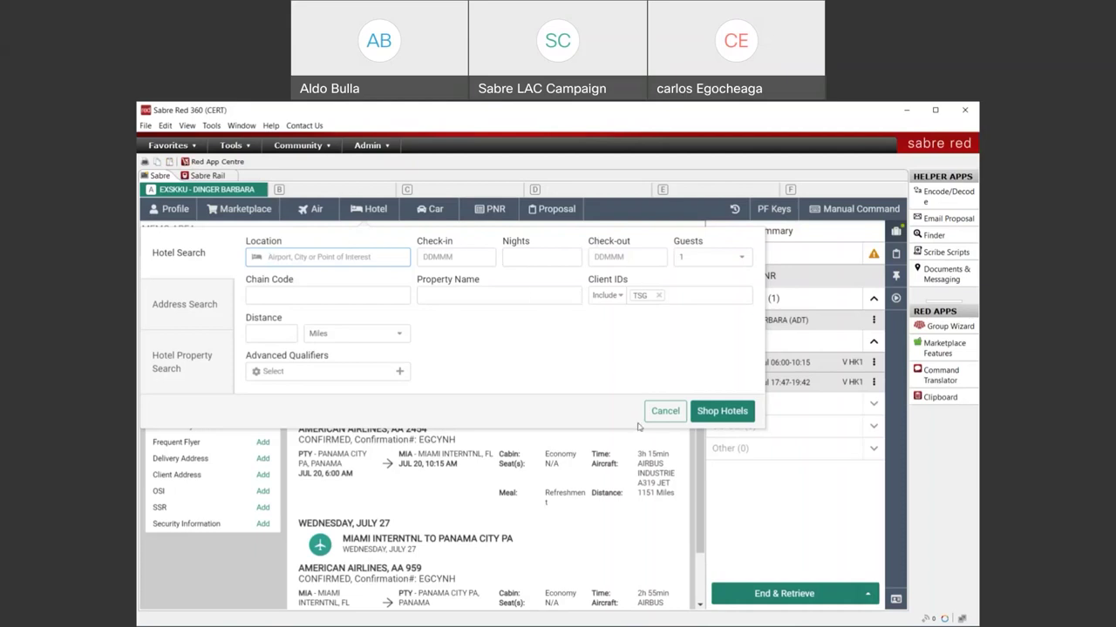
pyautogui.click(664, 413)
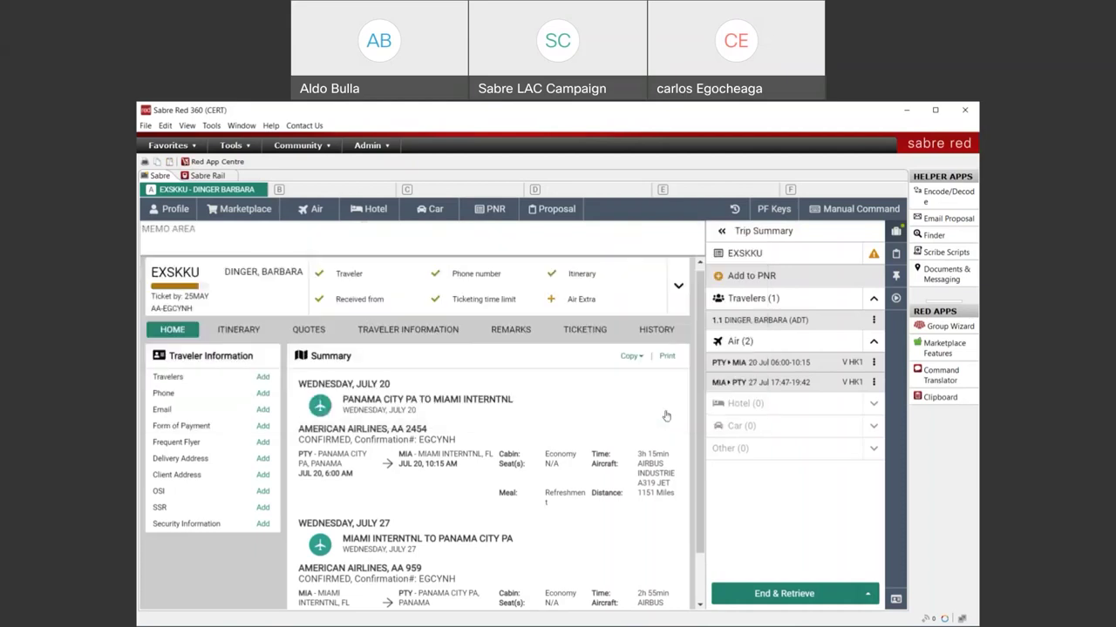
pyautogui.click(873, 367)
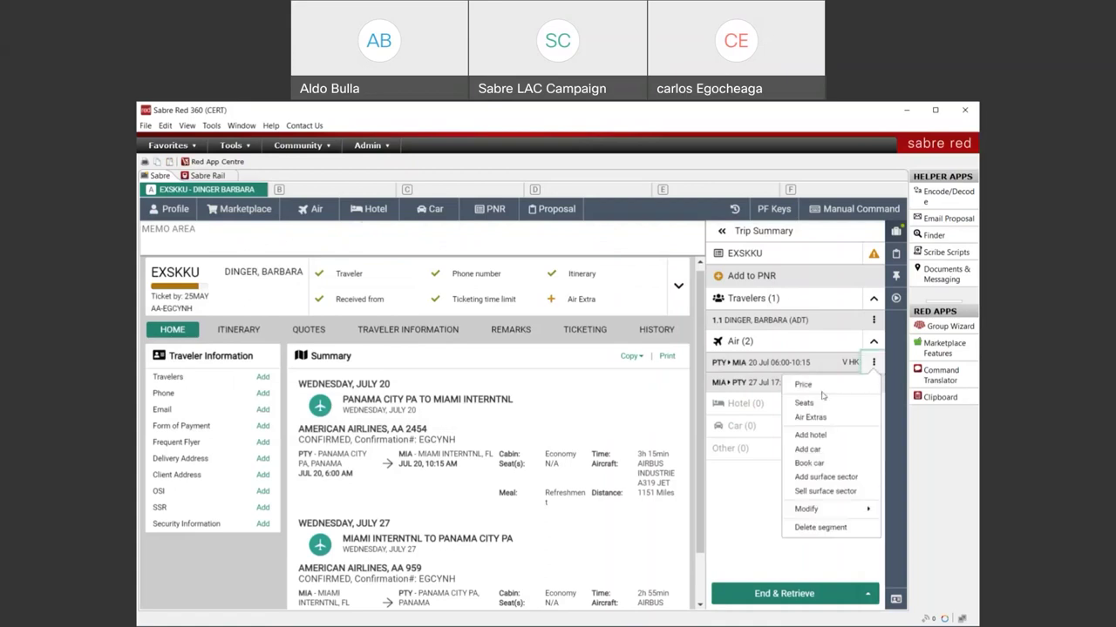
pyautogui.click(837, 435)
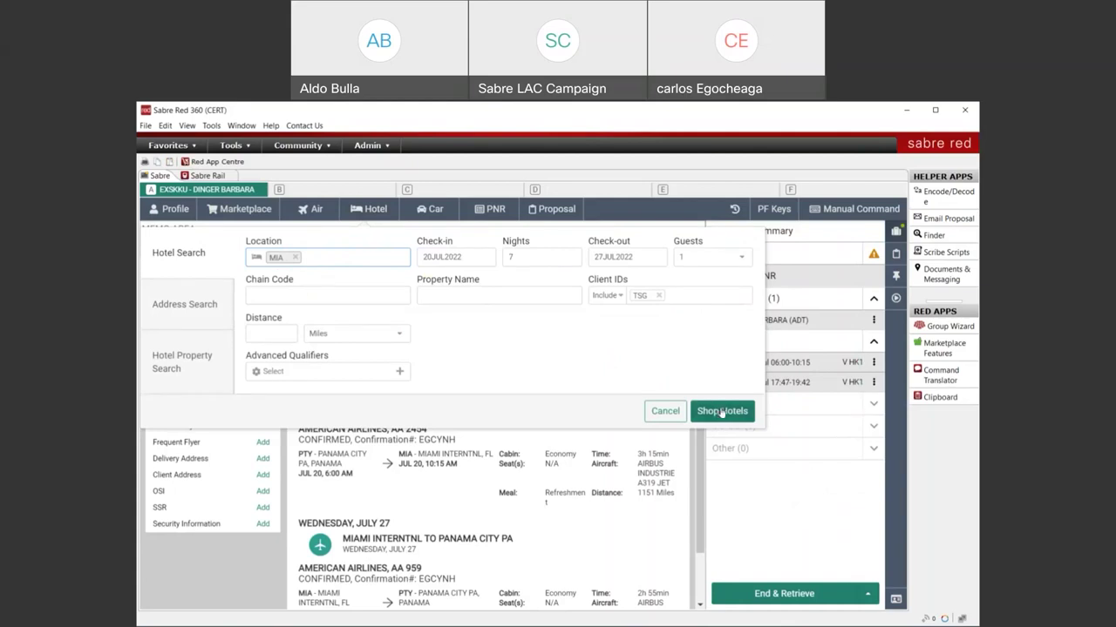
pyautogui.click(665, 411)
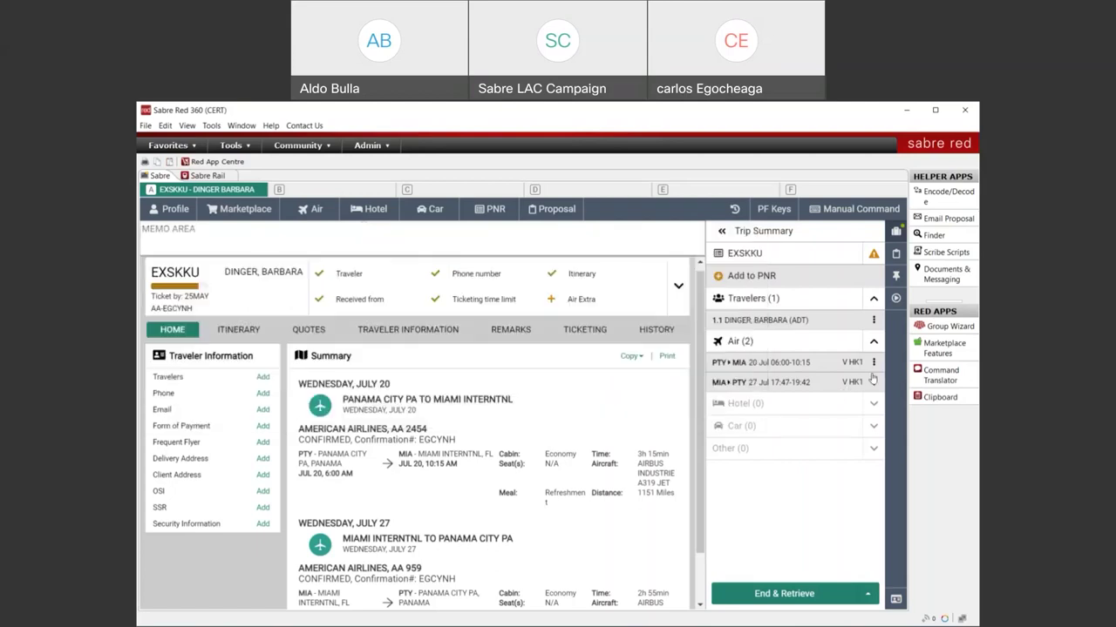
pyautogui.click(872, 364)
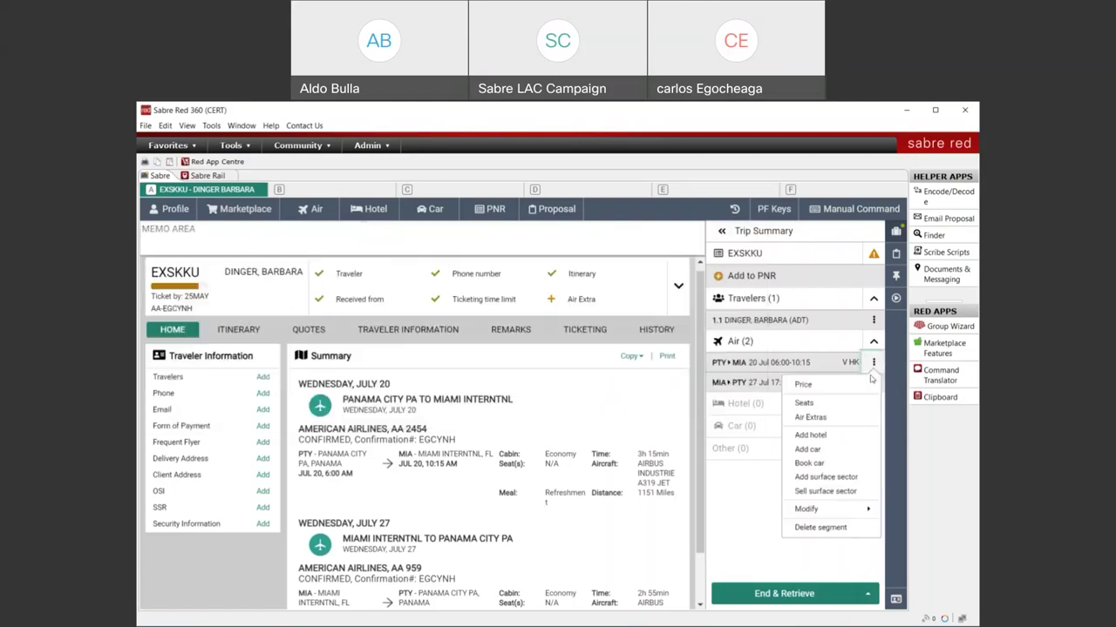
pyautogui.click(827, 451)
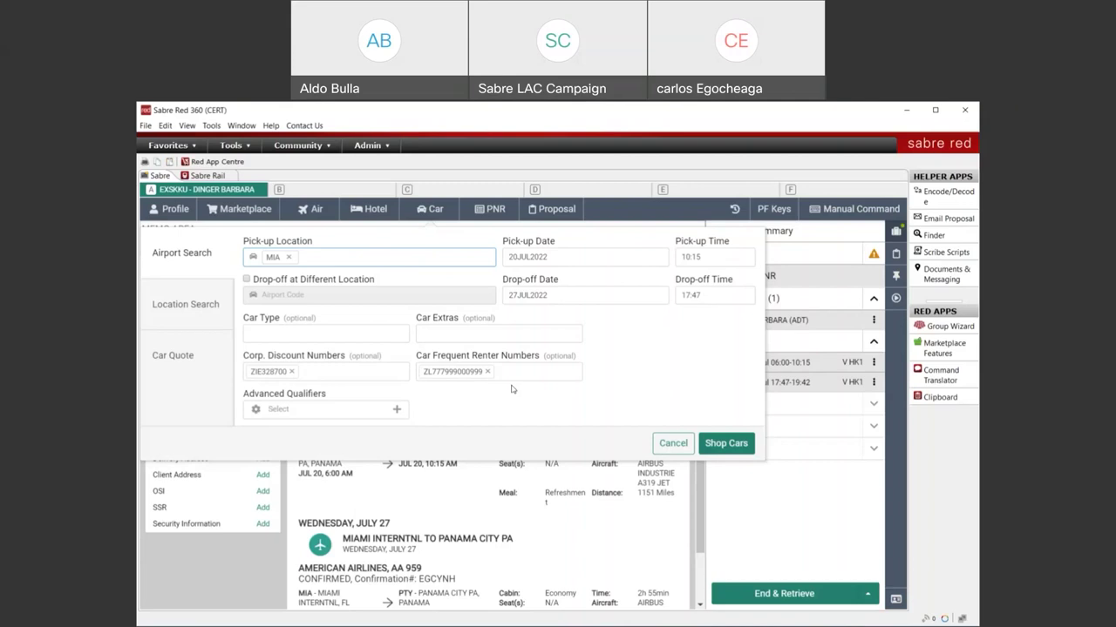
pyautogui.click(672, 444)
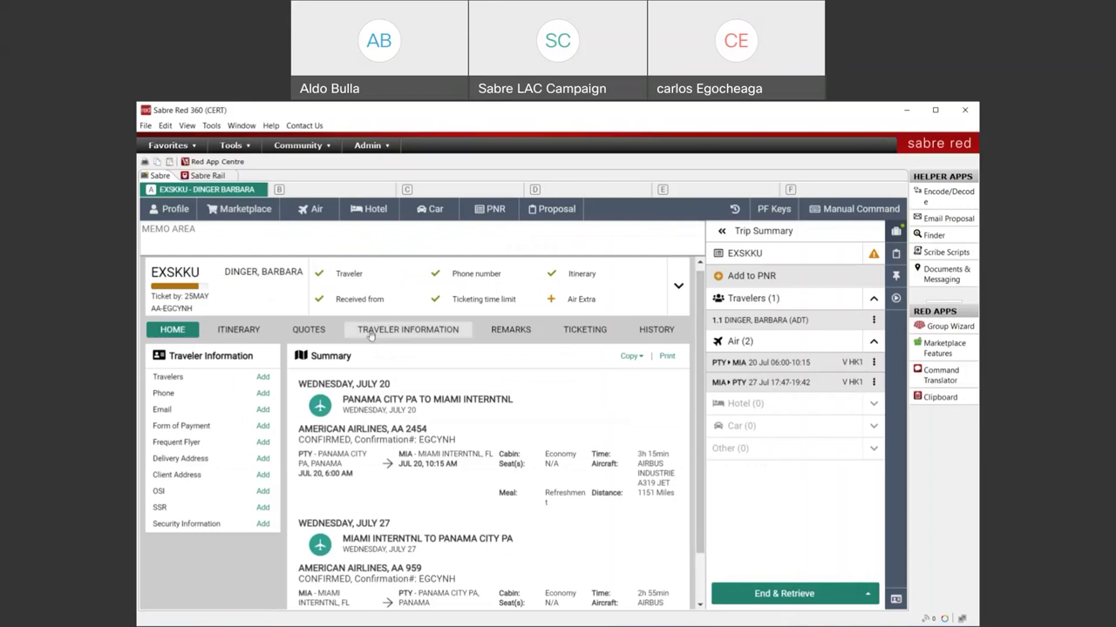
pyautogui.click(310, 332)
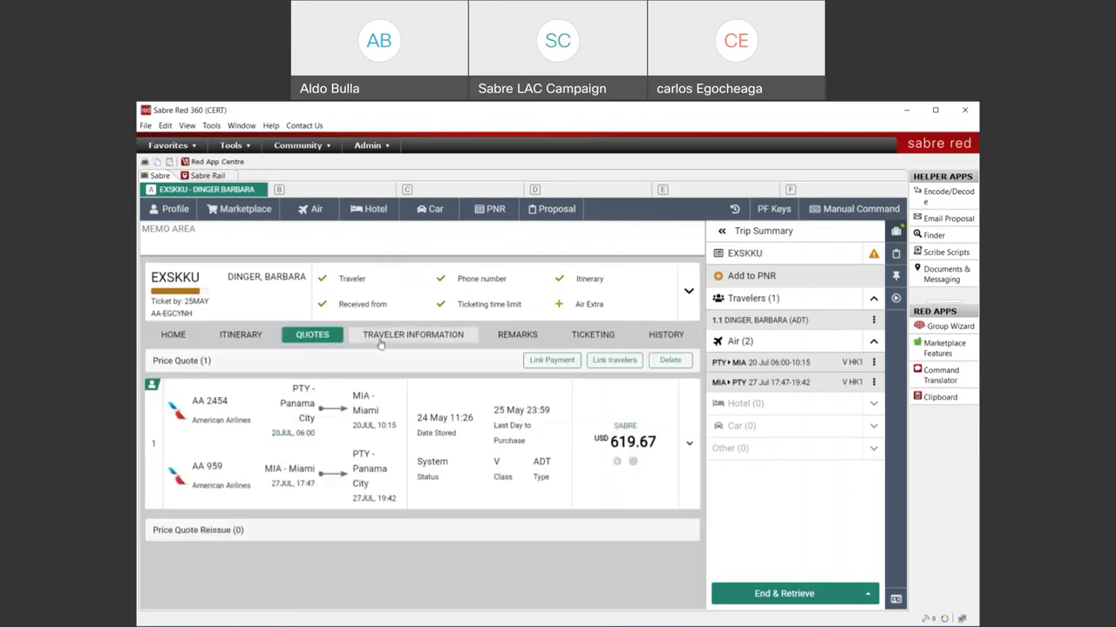
pyautogui.click(174, 335)
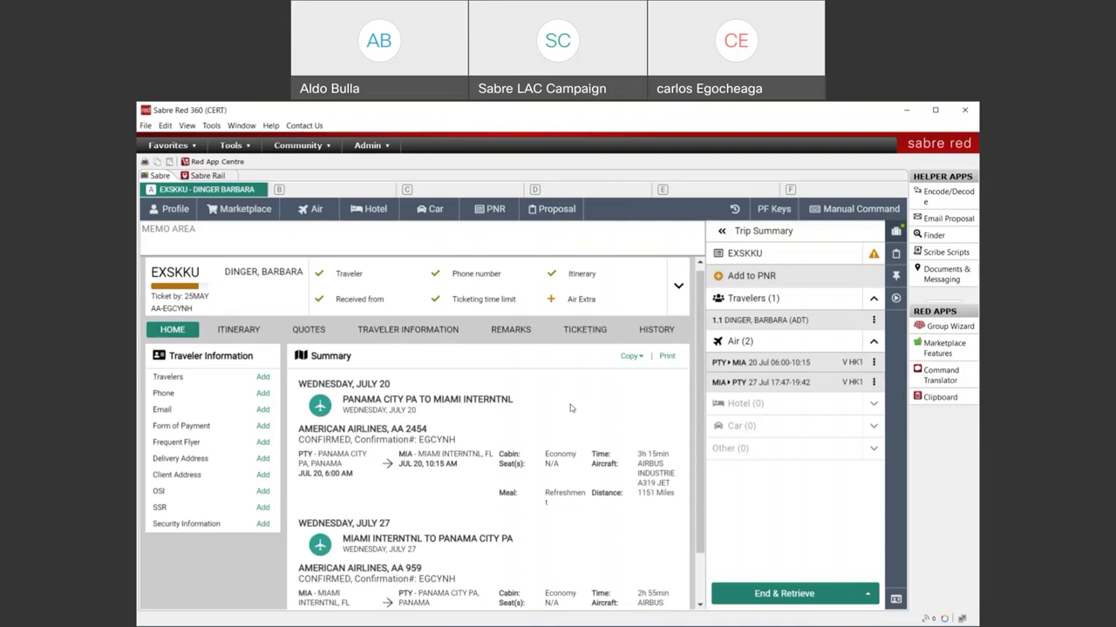
# Browse EXSKKU's remarks and start, then cancel, adding a new remark.
pyautogui.click(503, 335)
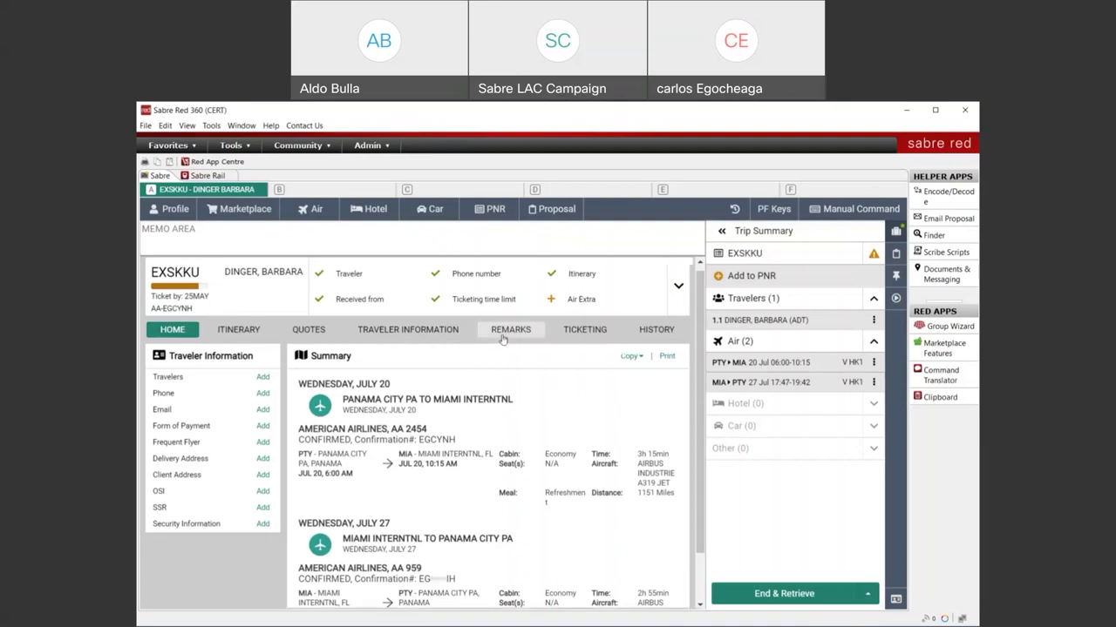
pyautogui.click(173, 334)
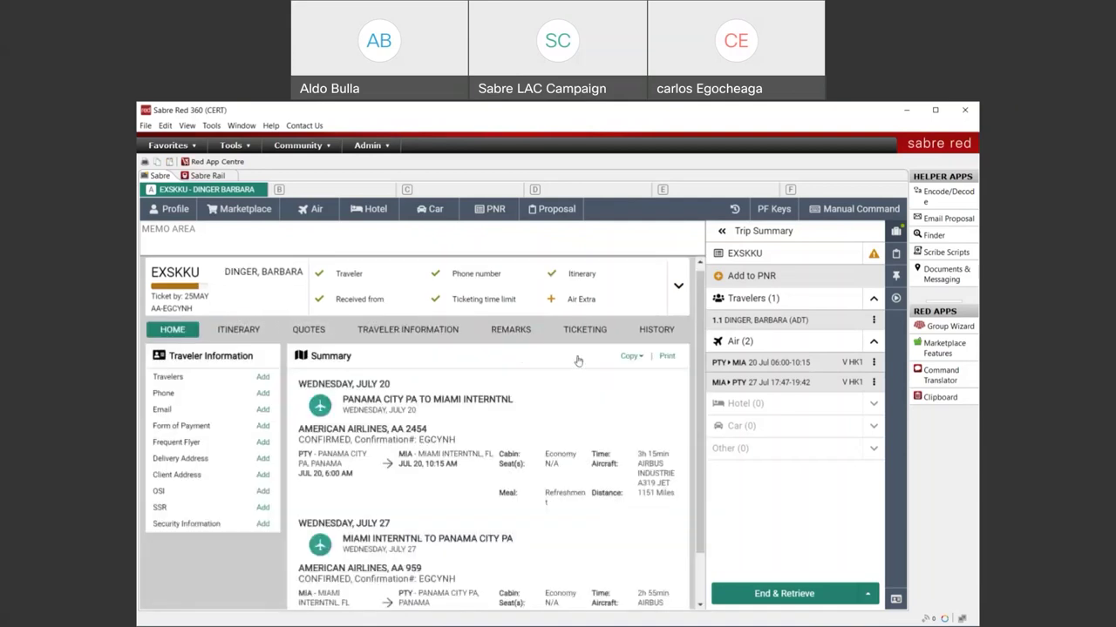
pyautogui.click(514, 332)
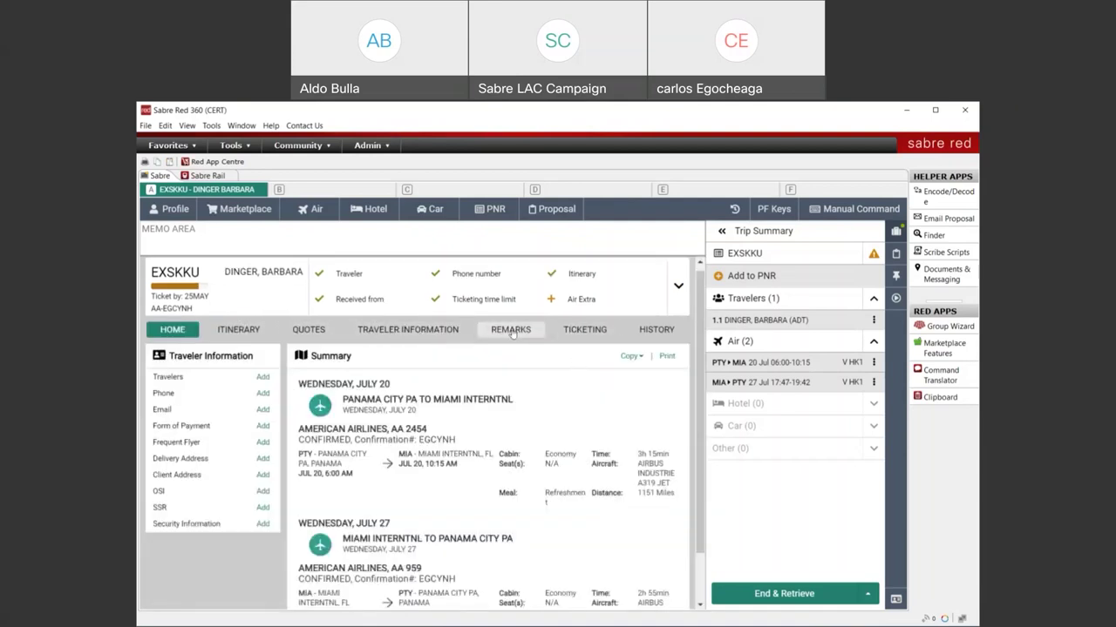
pyautogui.click(619, 360)
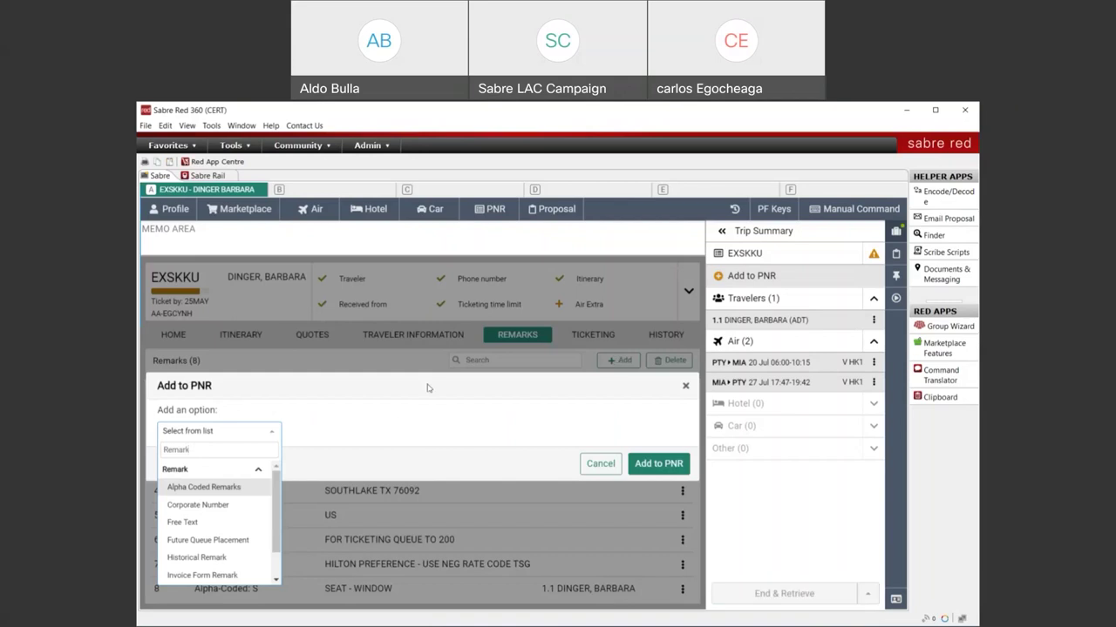
pyautogui.click(599, 467)
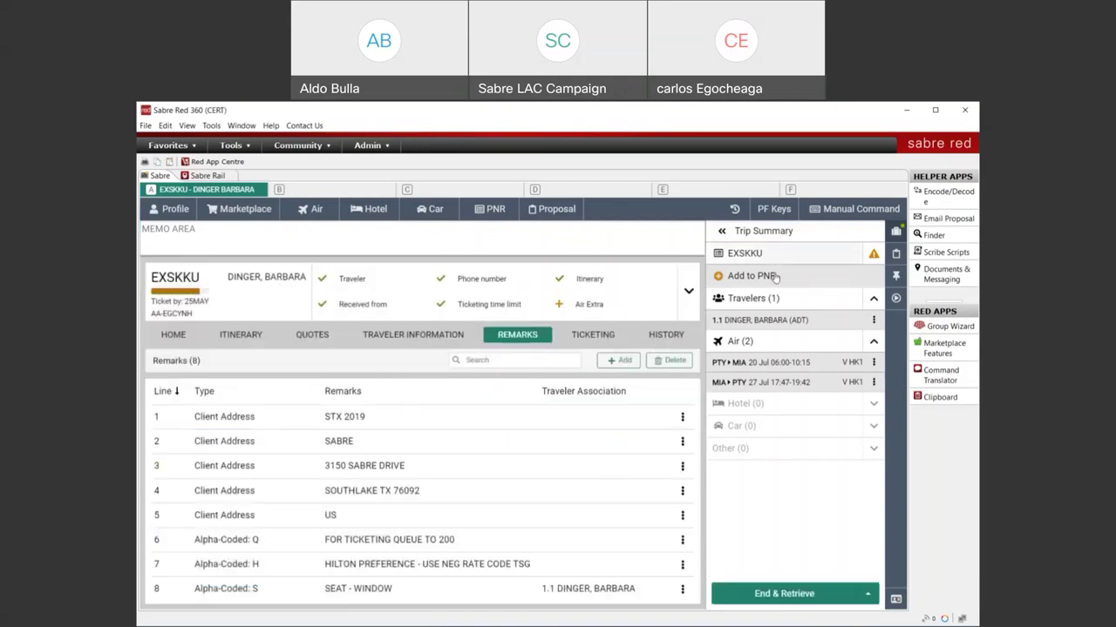
# Start a general Add to PNR form with a Free Text remark line.
pyautogui.click(772, 276)
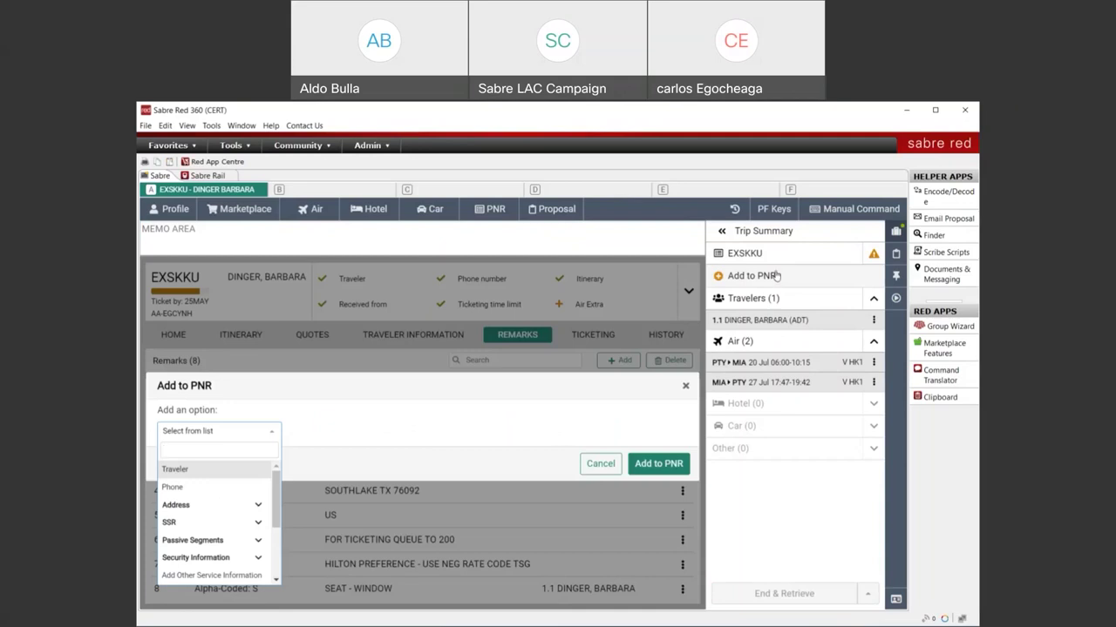
pyautogui.scroll(-1, 218, 494)
pyautogui.scroll(-3, 218, 494)
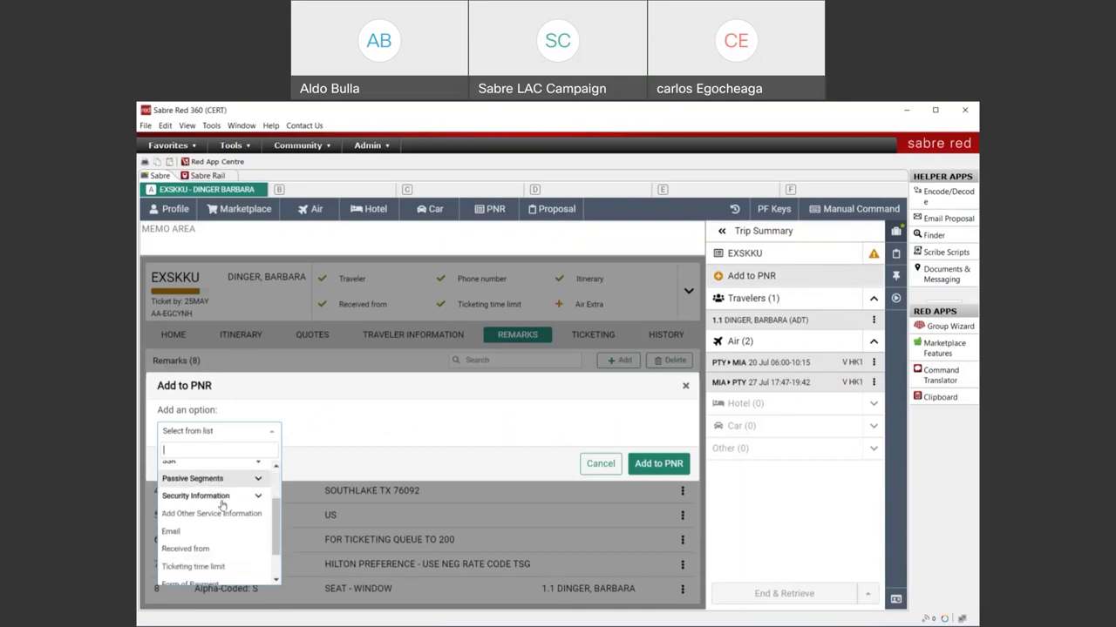
pyautogui.scroll(-2, 227, 549)
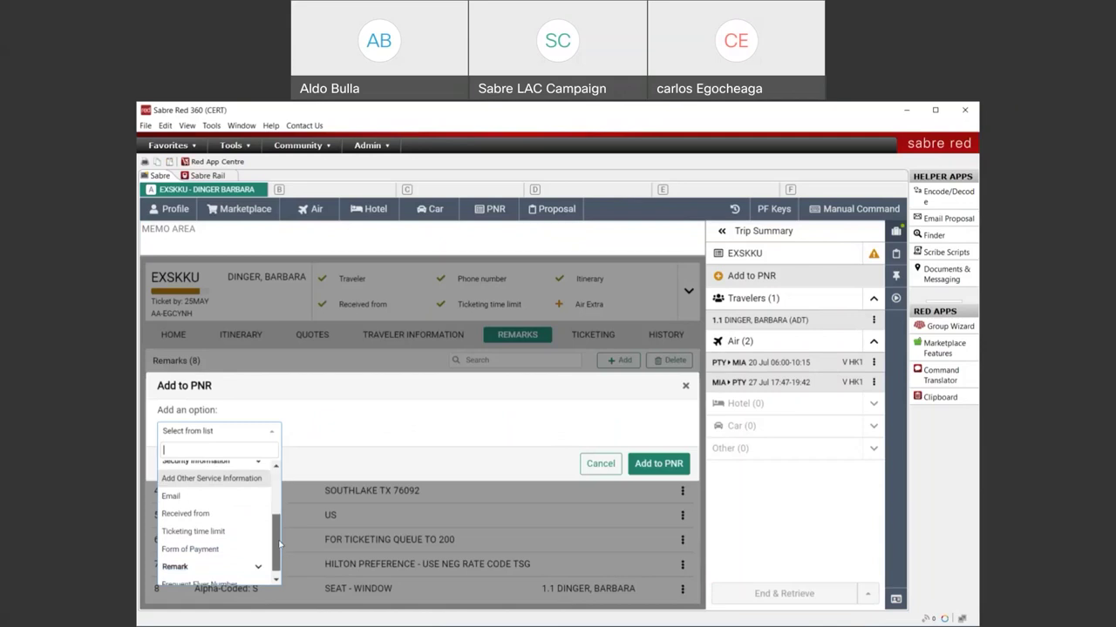
pyautogui.click(224, 559)
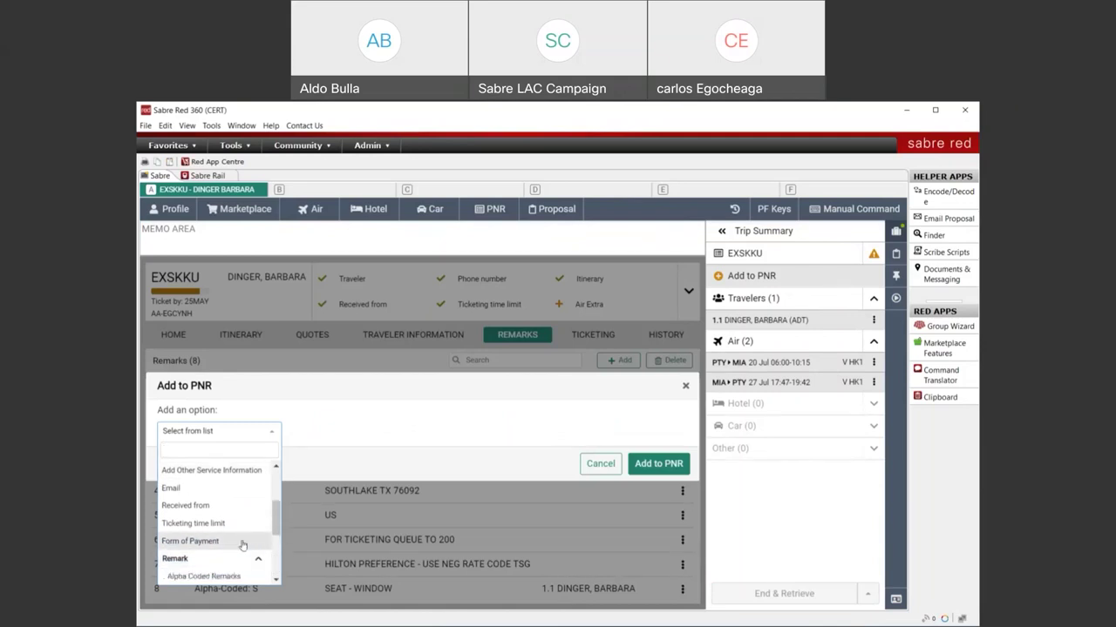
pyautogui.scroll(-2, 229, 555)
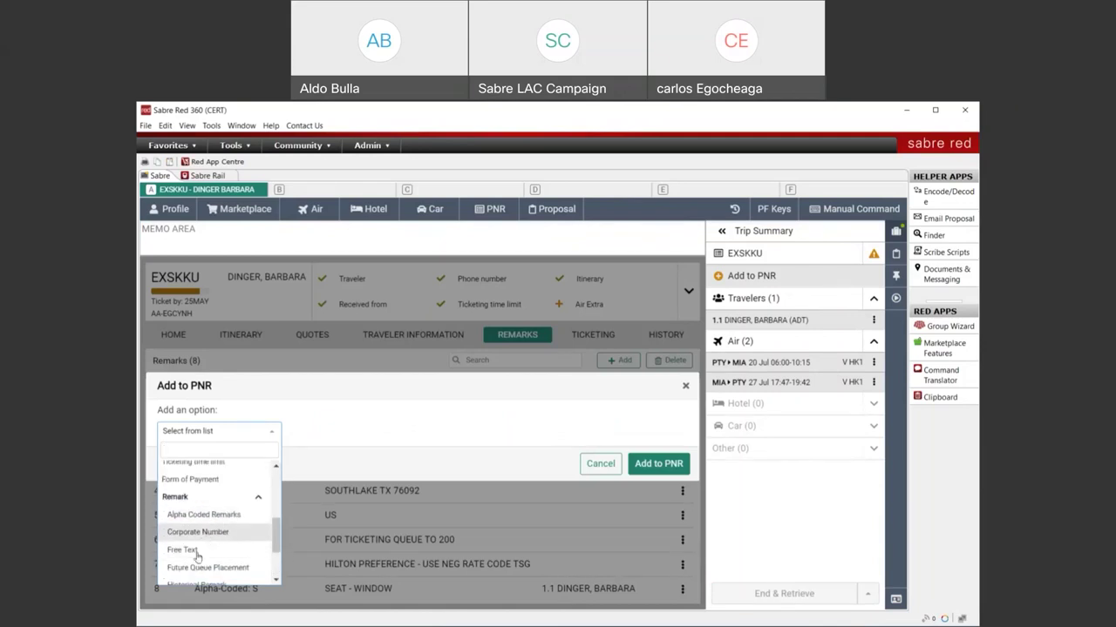
pyautogui.click(196, 550)
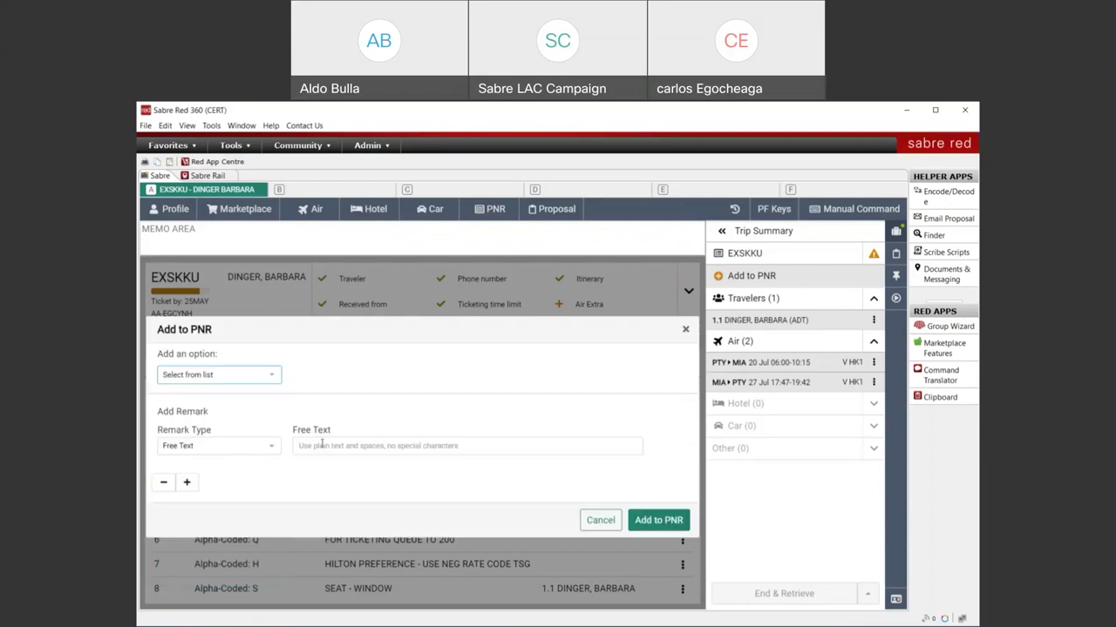
# Add a second remark line of type Historical Remark from Select from list.
pyautogui.click(271, 376)
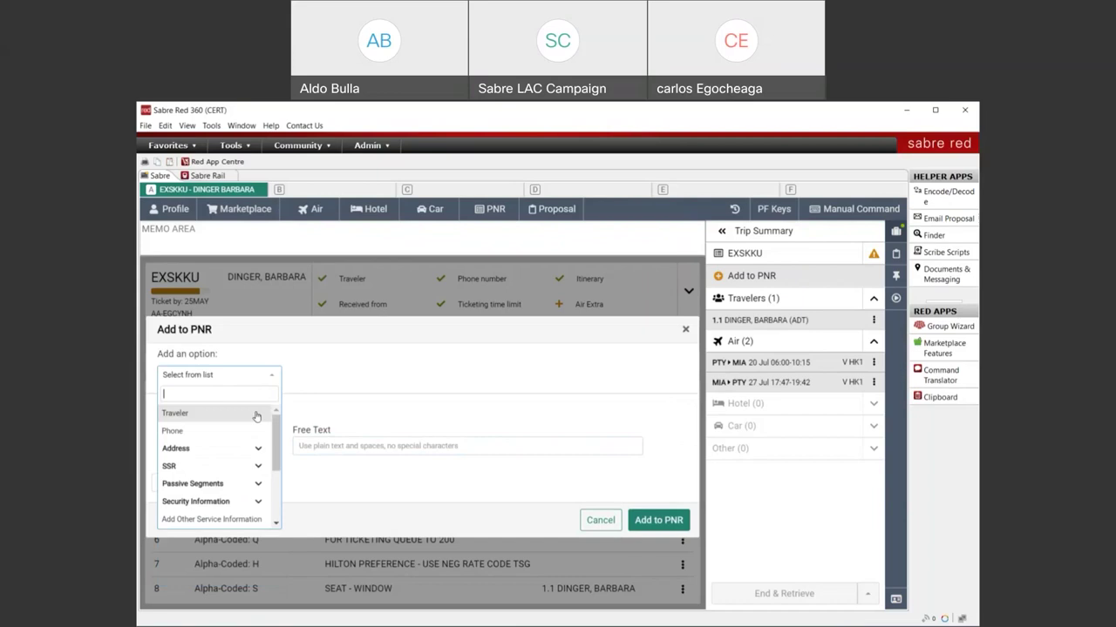
pyautogui.scroll(-5, 216, 458)
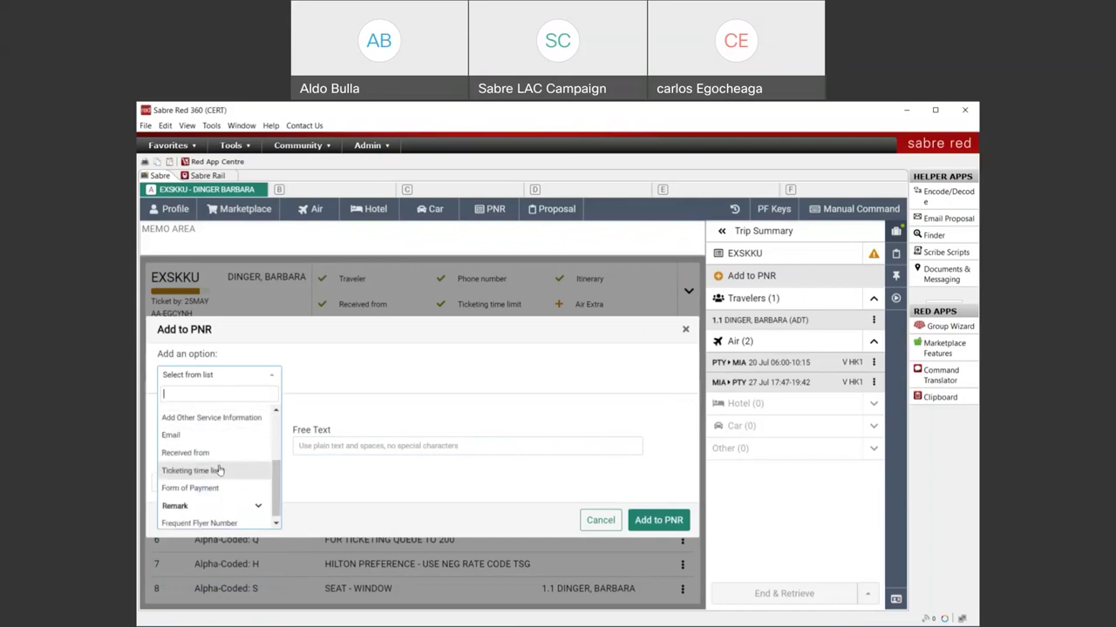
pyautogui.click(216, 502)
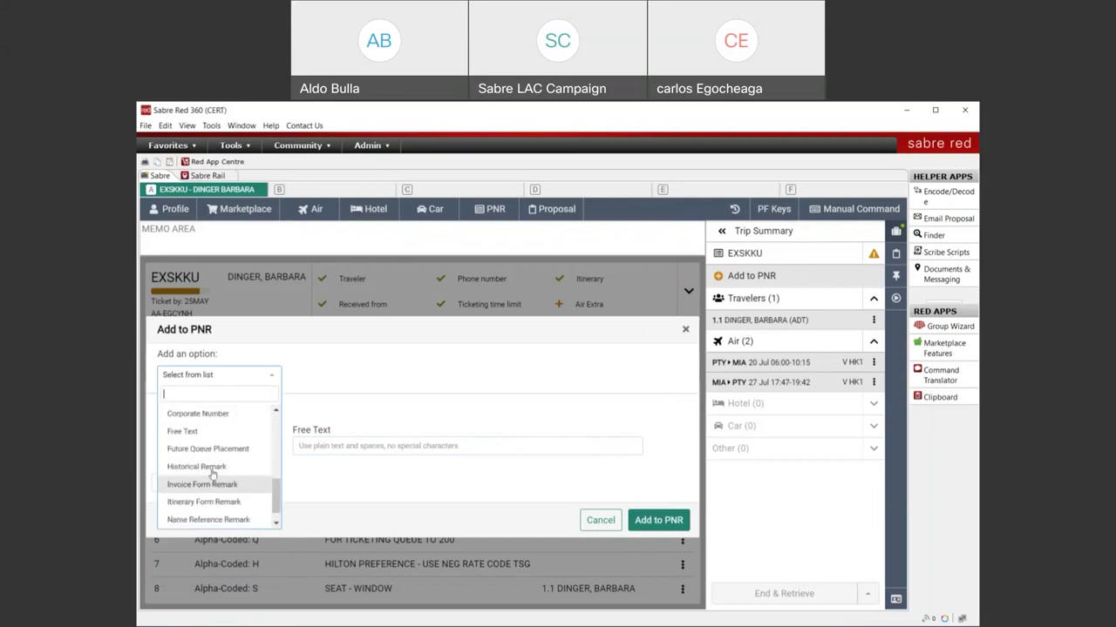
pyautogui.click(215, 468)
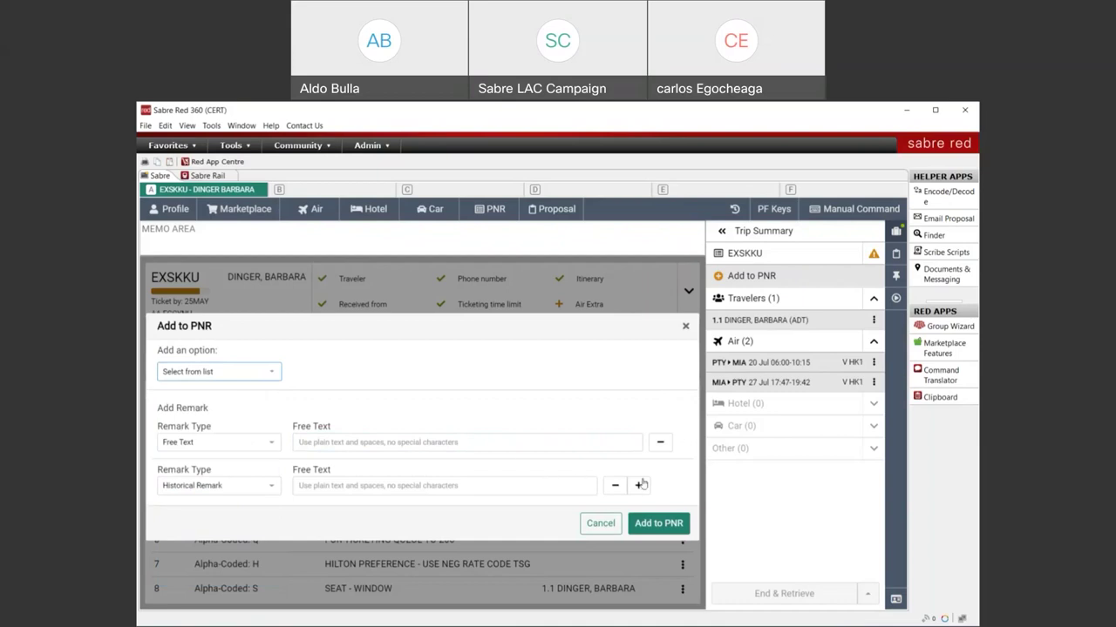
# Close the Add to PNR dialog, reopen it from Remarks, and close it again unsaved.
pyautogui.click(685, 326)
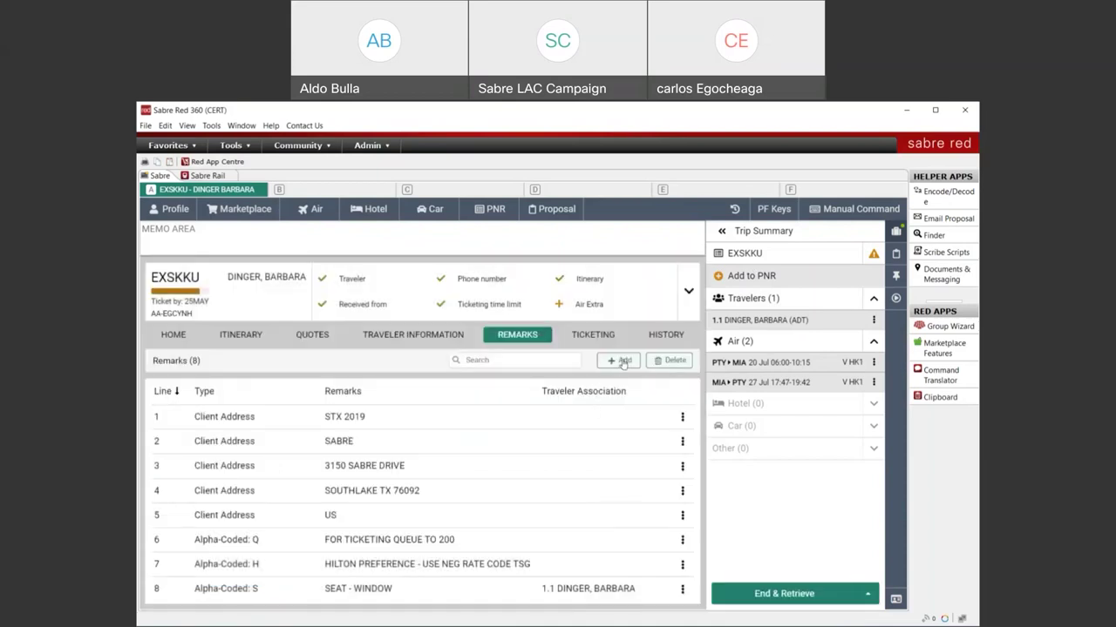
pyautogui.click(622, 363)
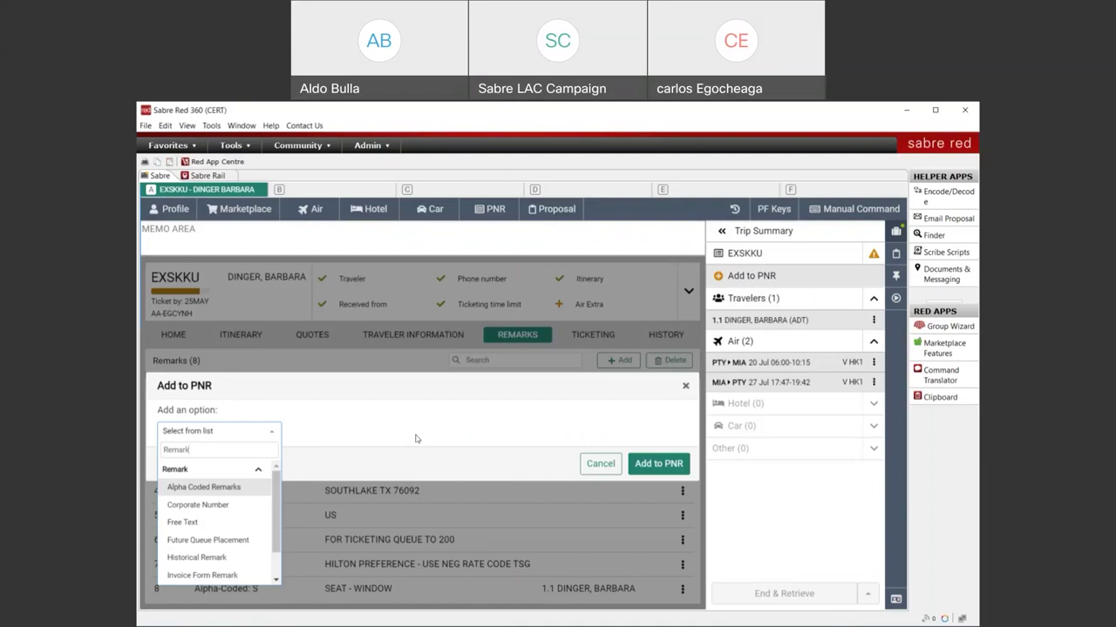
pyautogui.moveTo(157, 386); pyautogui.dragTo(254, 388)
pyautogui.click(259, 389)
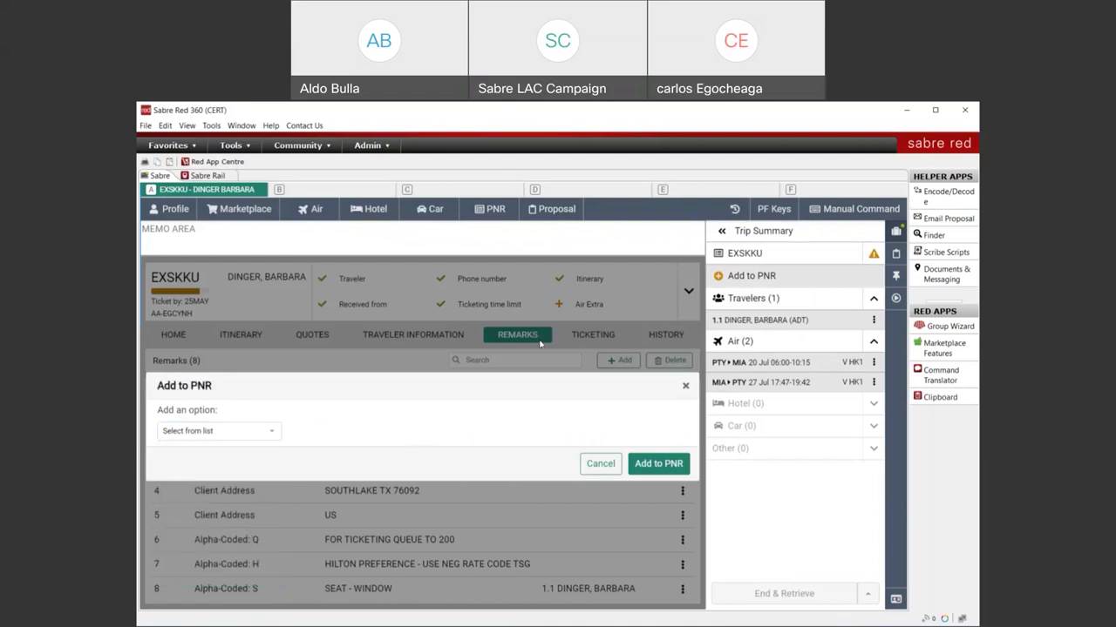
pyautogui.click(685, 385)
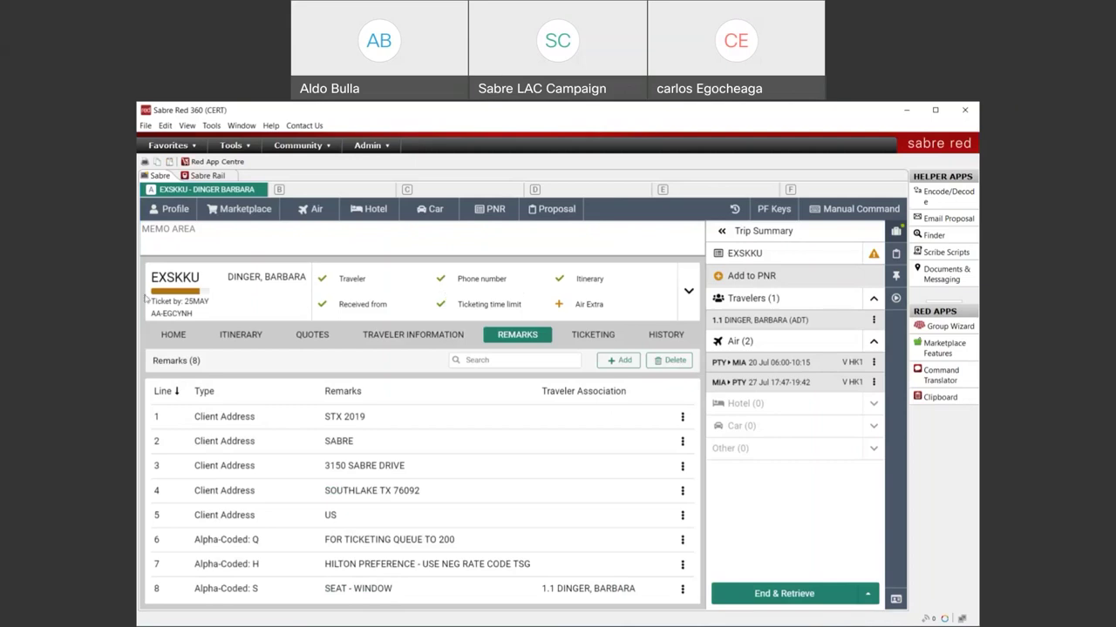
# Return to EXSKKU's Home summary, expanding and collapsing the PNR header details.
pyautogui.click(173, 338)
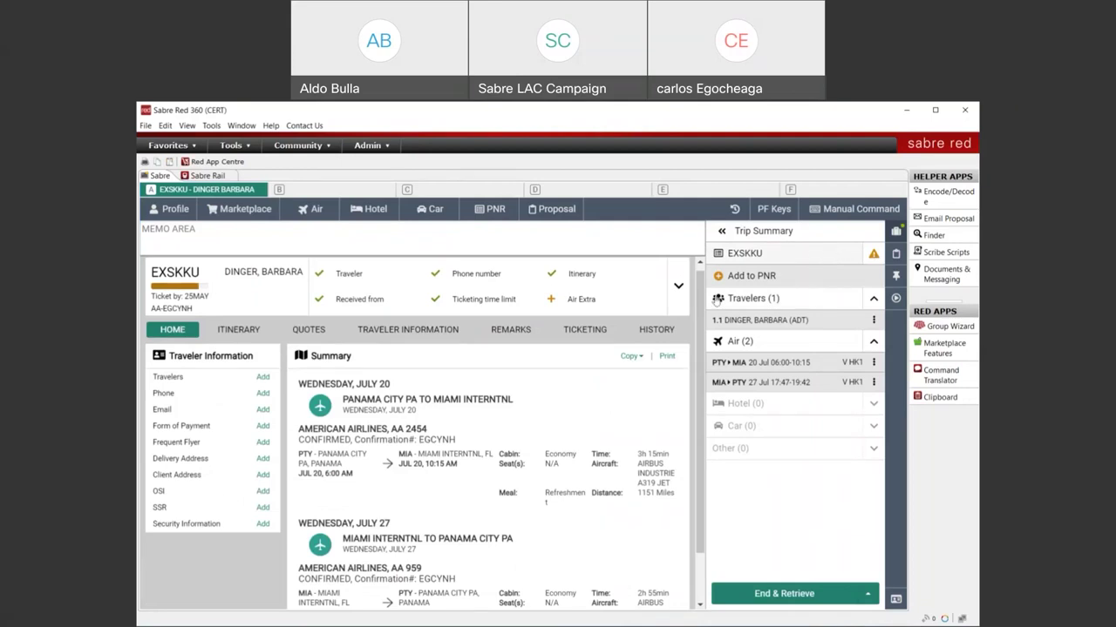
pyautogui.click(678, 288)
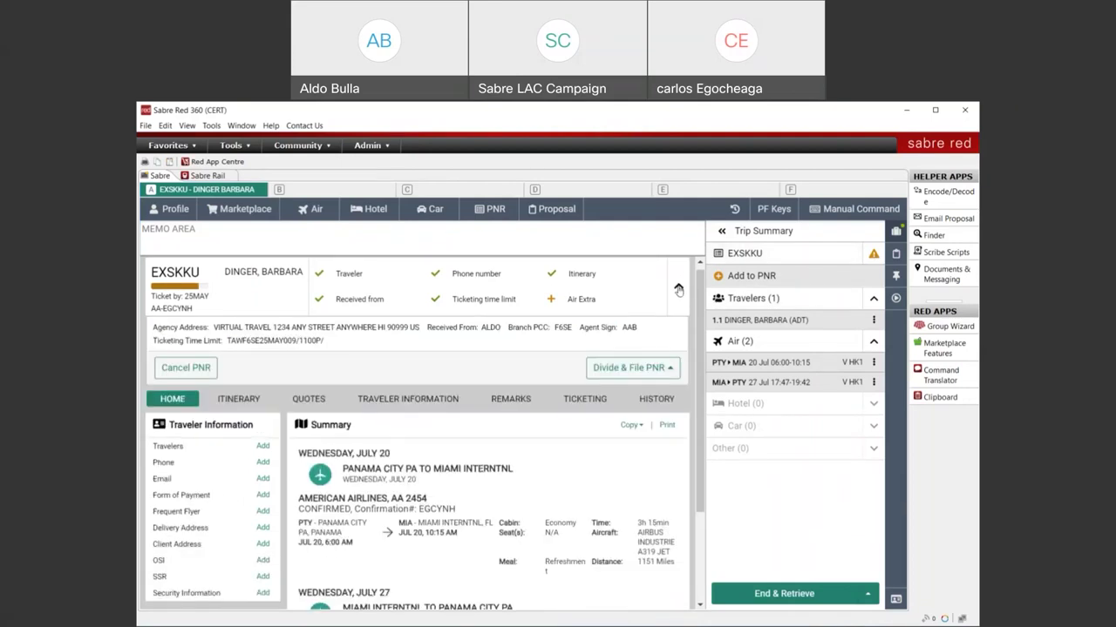
pyautogui.click(678, 288)
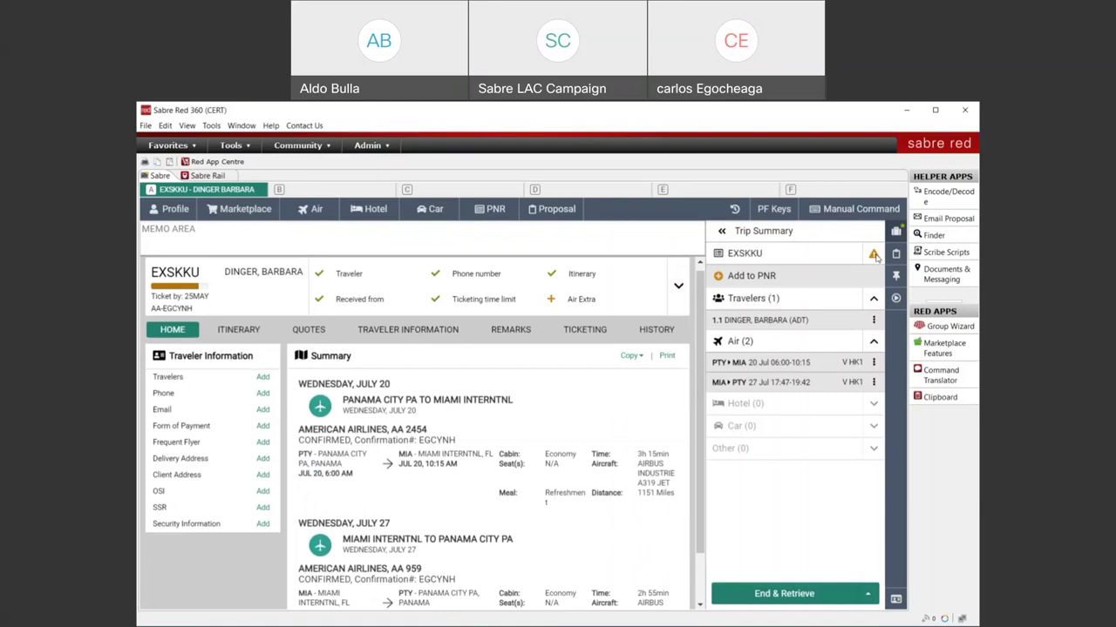
pyautogui.scroll(-1, 639, 499)
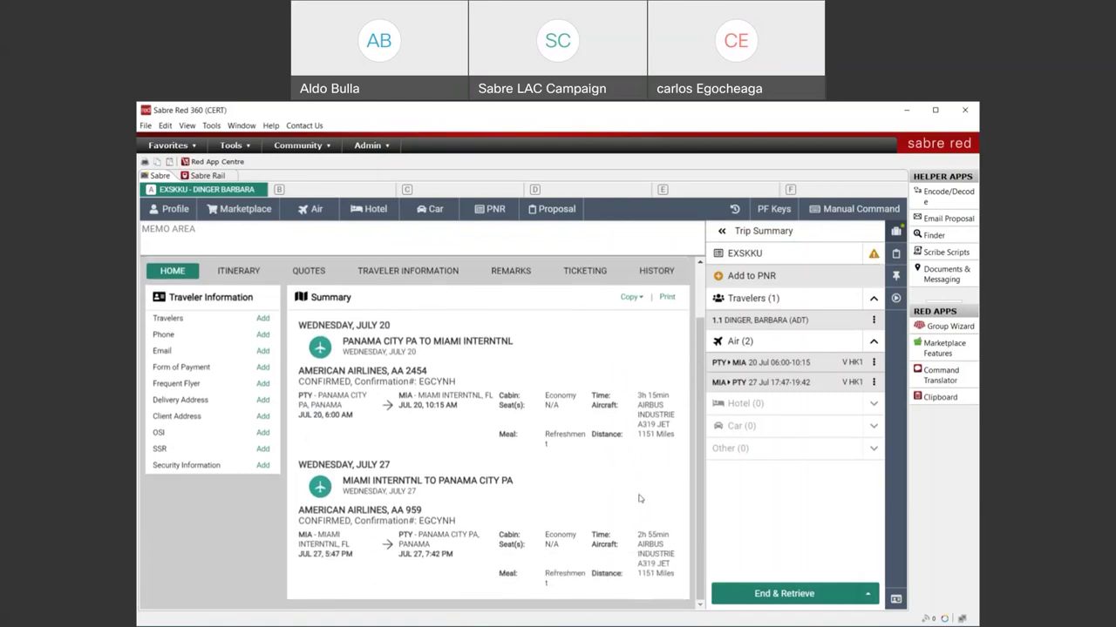
# Add a Received From entry of Agent to EXSKKU, then End & Retrieve the booking.
pyautogui.scroll(1, 596, 479)
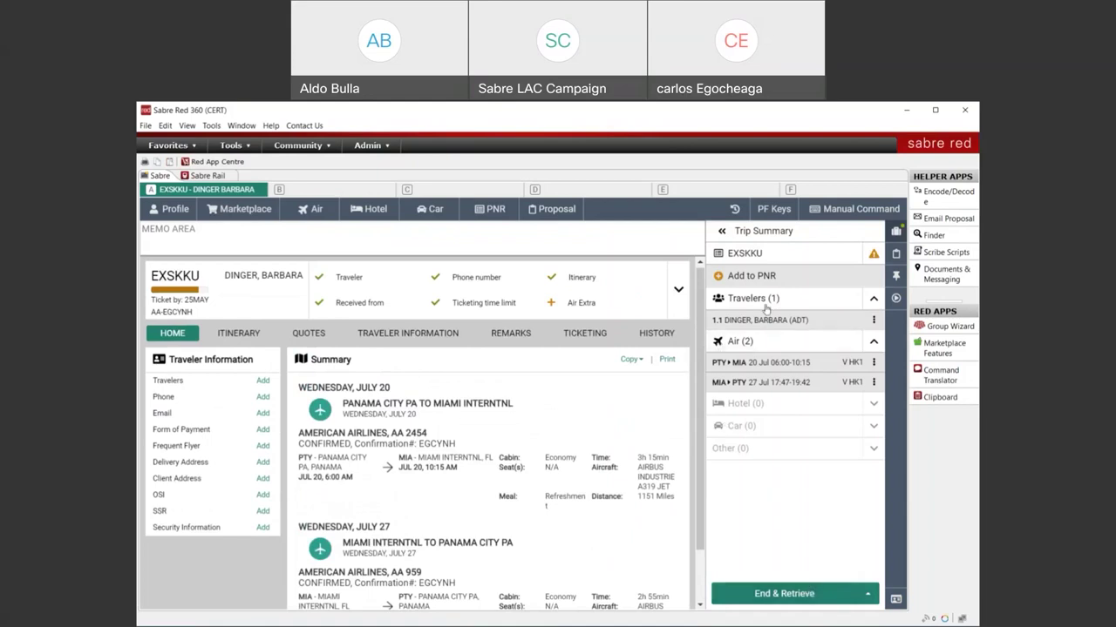
pyautogui.click(751, 275)
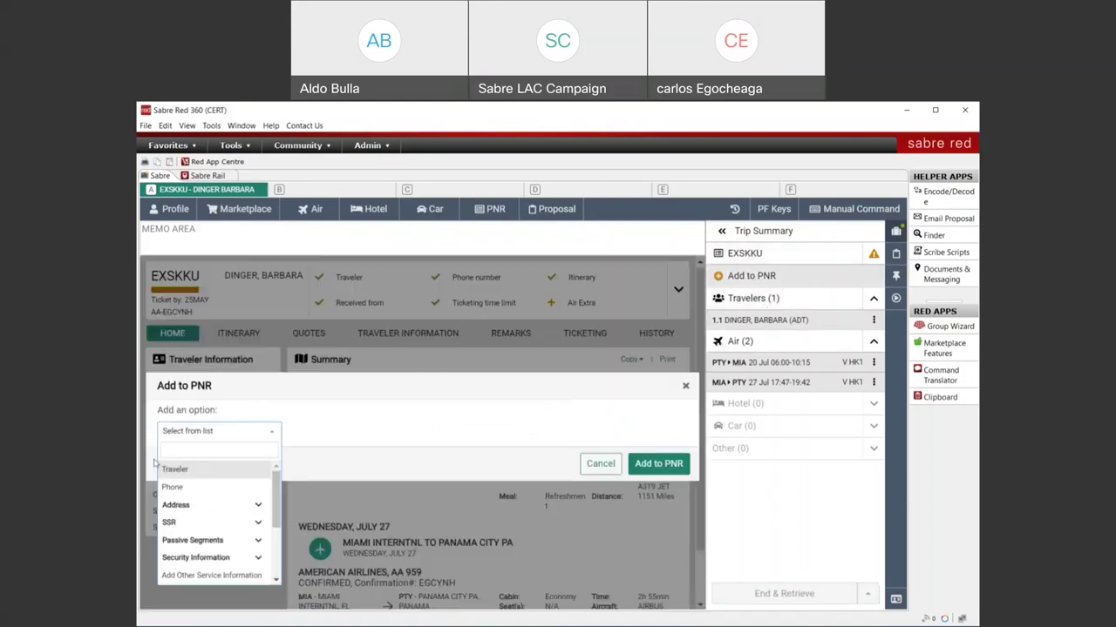
pyautogui.scroll(-3, 213, 527)
pyautogui.click(209, 505)
pyautogui.click(312, 455)
pyautogui.click(336, 460)
pyautogui.click(668, 497)
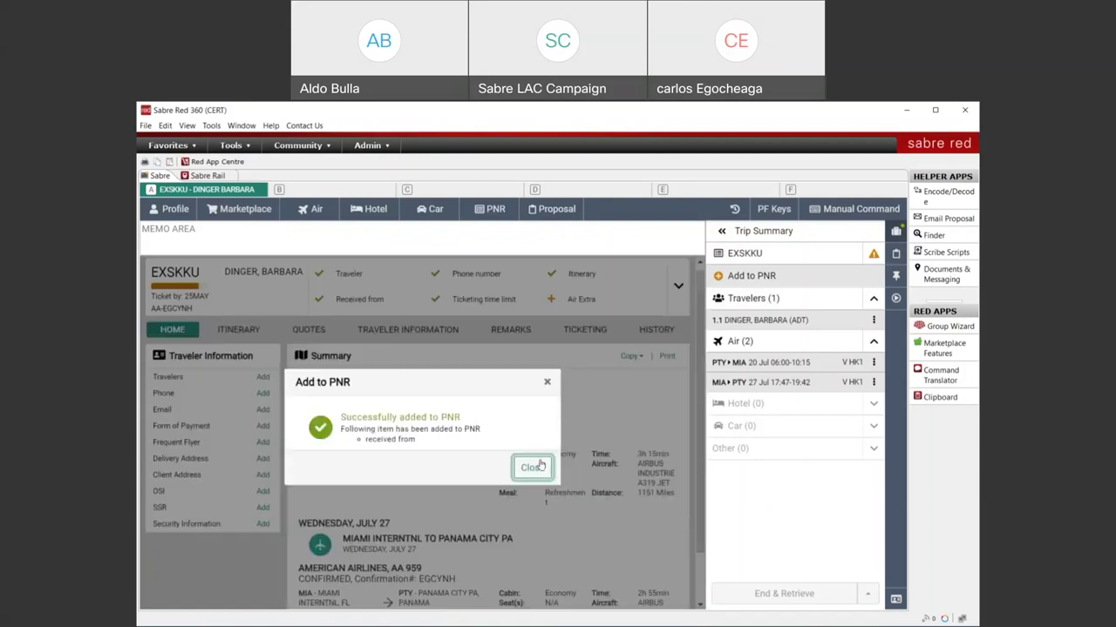
pyautogui.click(531, 468)
pyautogui.click(767, 595)
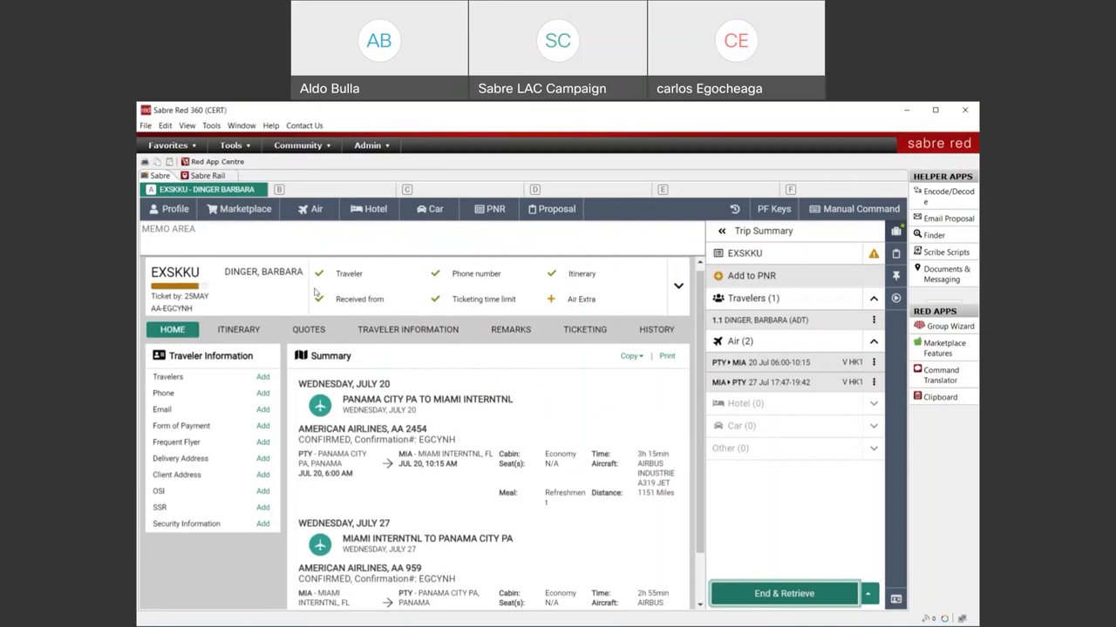
pyautogui.moveTo(182, 288)
pyautogui.click(314, 335)
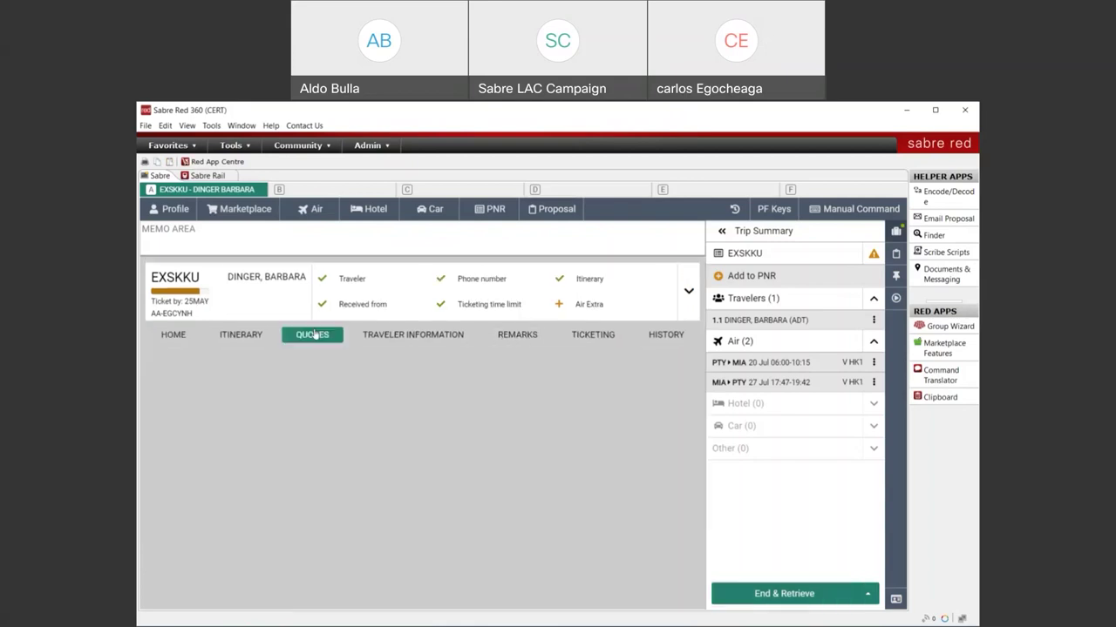
pyautogui.click(690, 447)
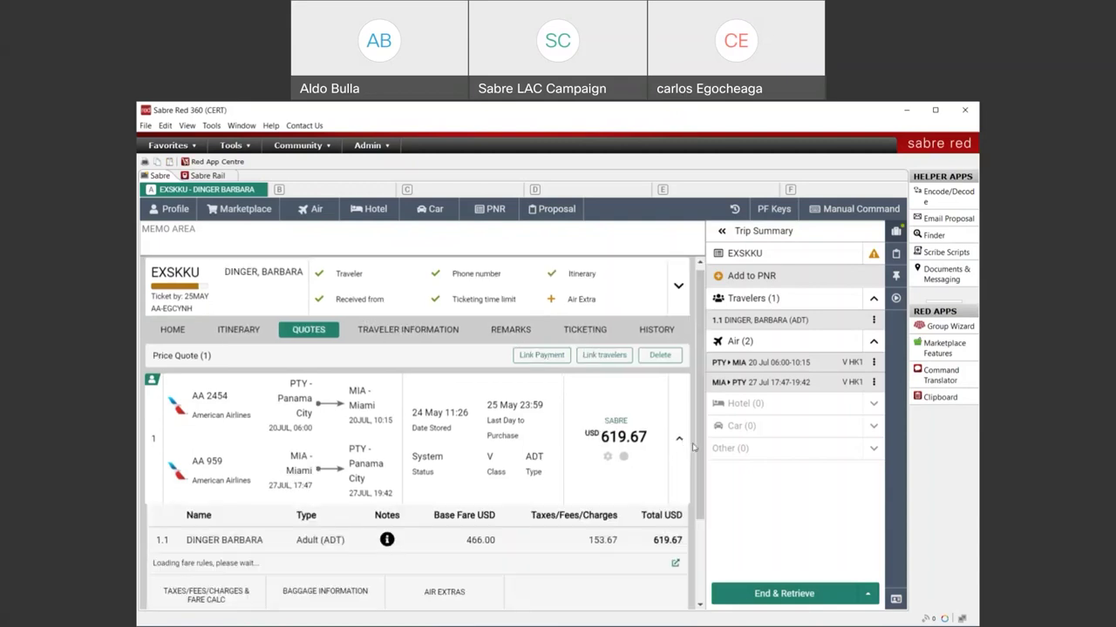
pyautogui.scroll(-3, 641, 420)
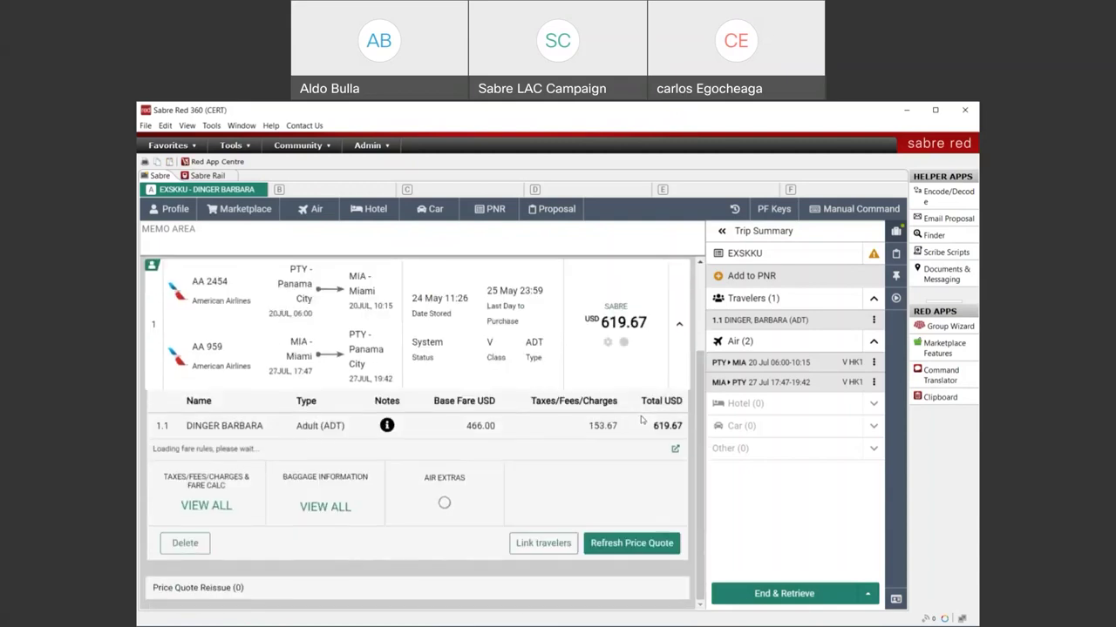
pyautogui.scroll(2, 641, 420)
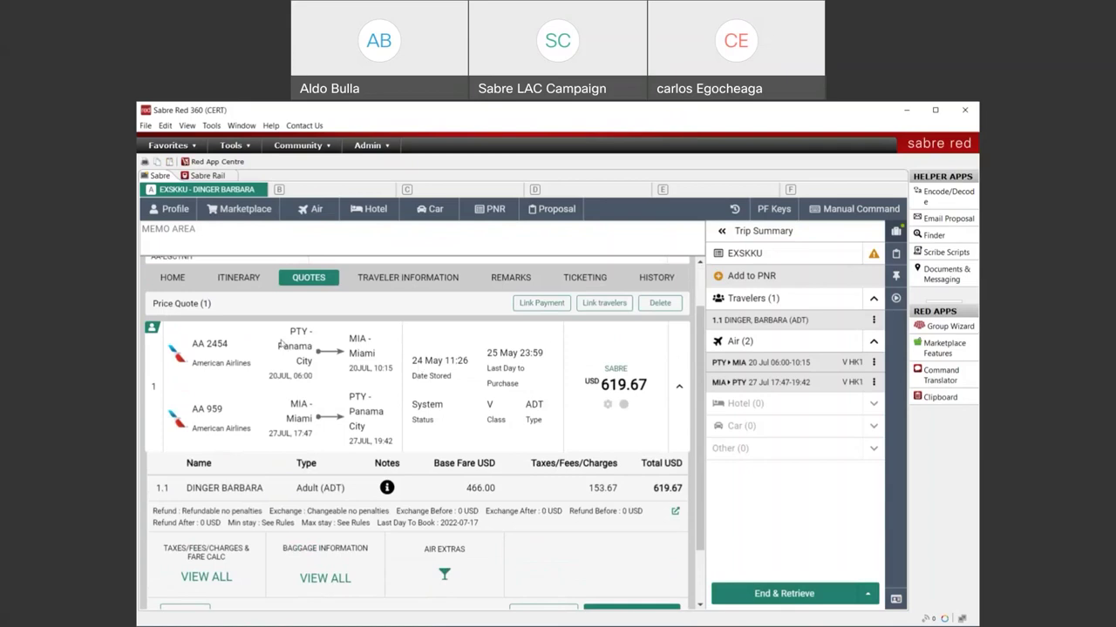
pyautogui.scroll(2, 284, 345)
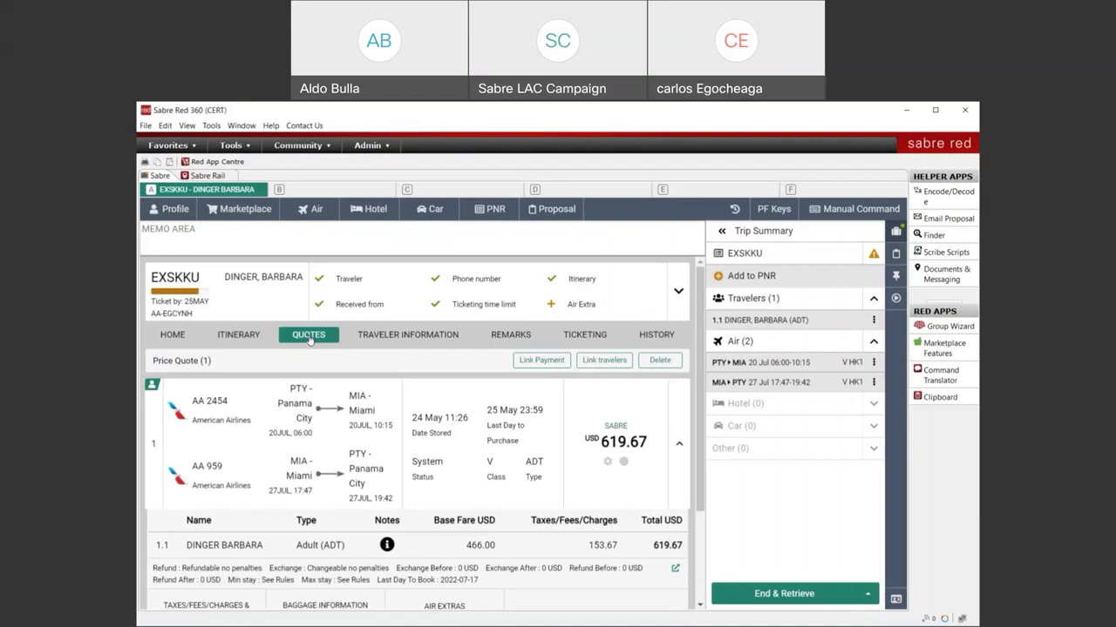
pyautogui.scroll(-1, 301, 346)
pyautogui.scroll(1, 341, 347)
pyautogui.click(679, 443)
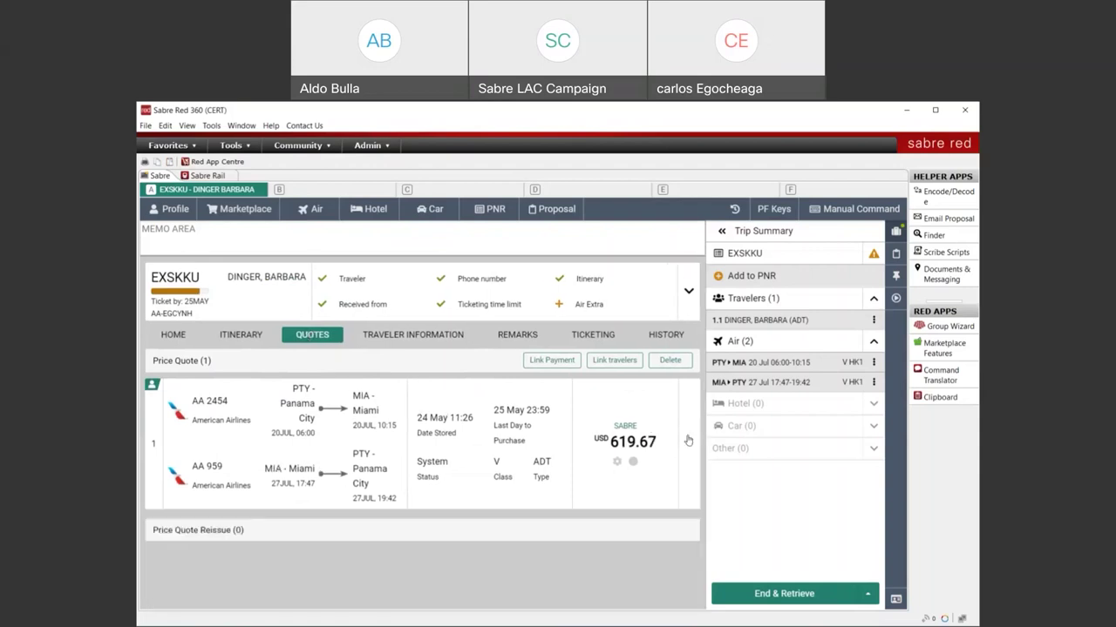
pyautogui.click(687, 441)
pyautogui.scroll(-3, 444, 488)
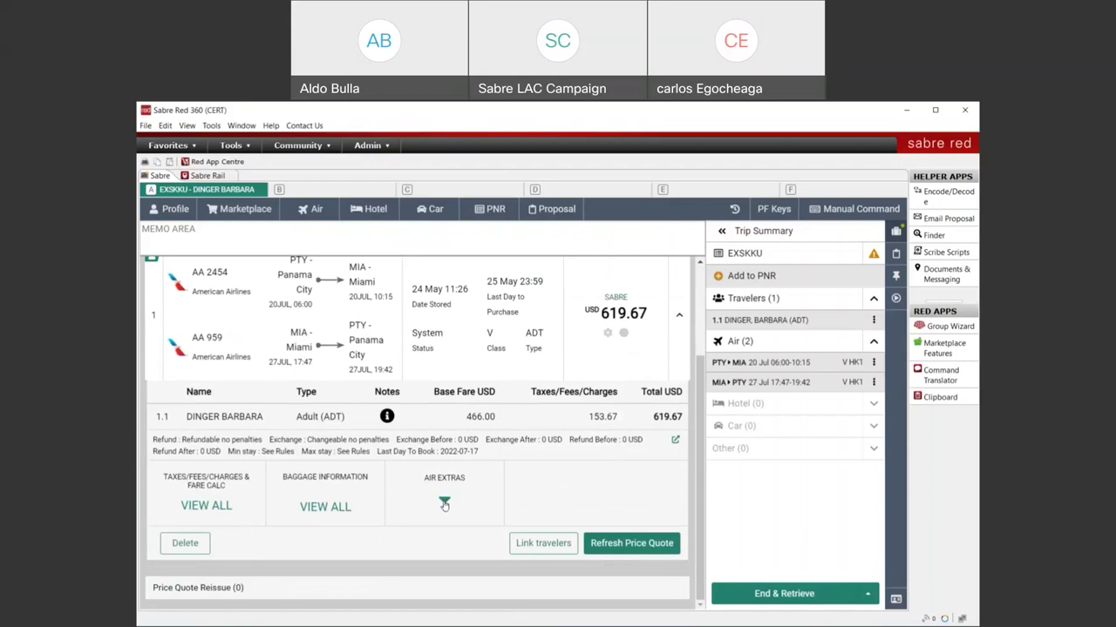
pyautogui.click(444, 503)
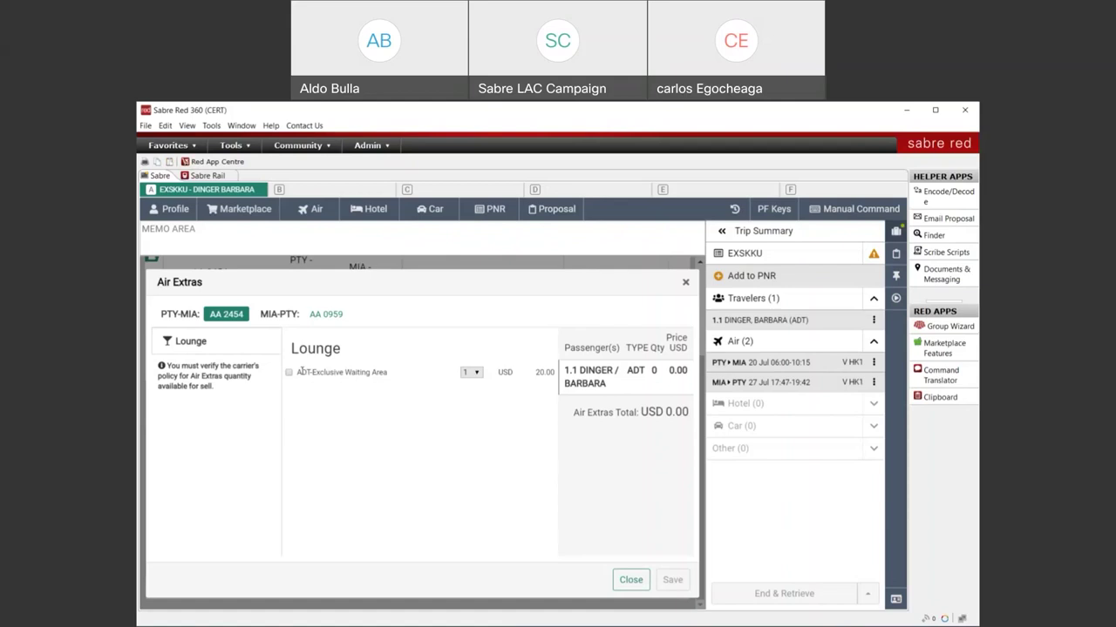
pyautogui.click(316, 316)
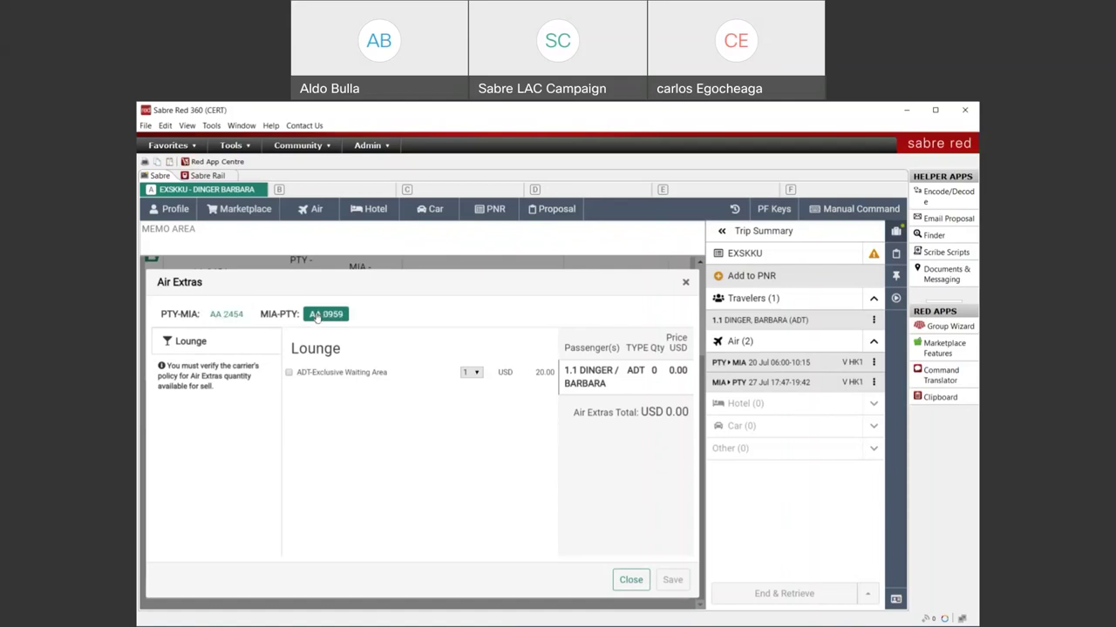
pyautogui.click(227, 314)
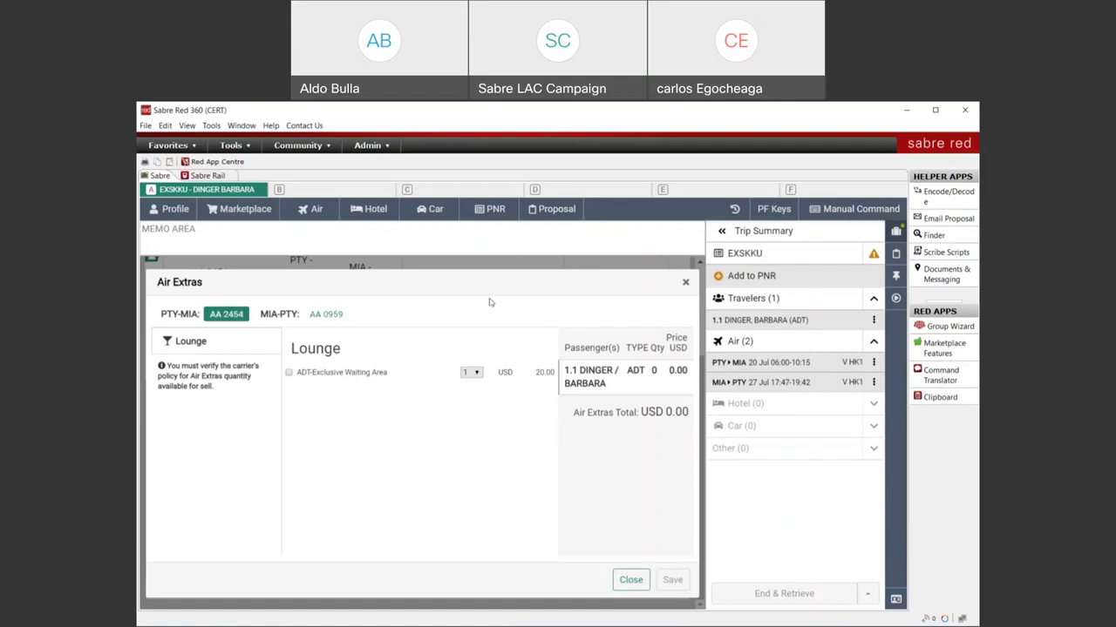
pyautogui.click(685, 285)
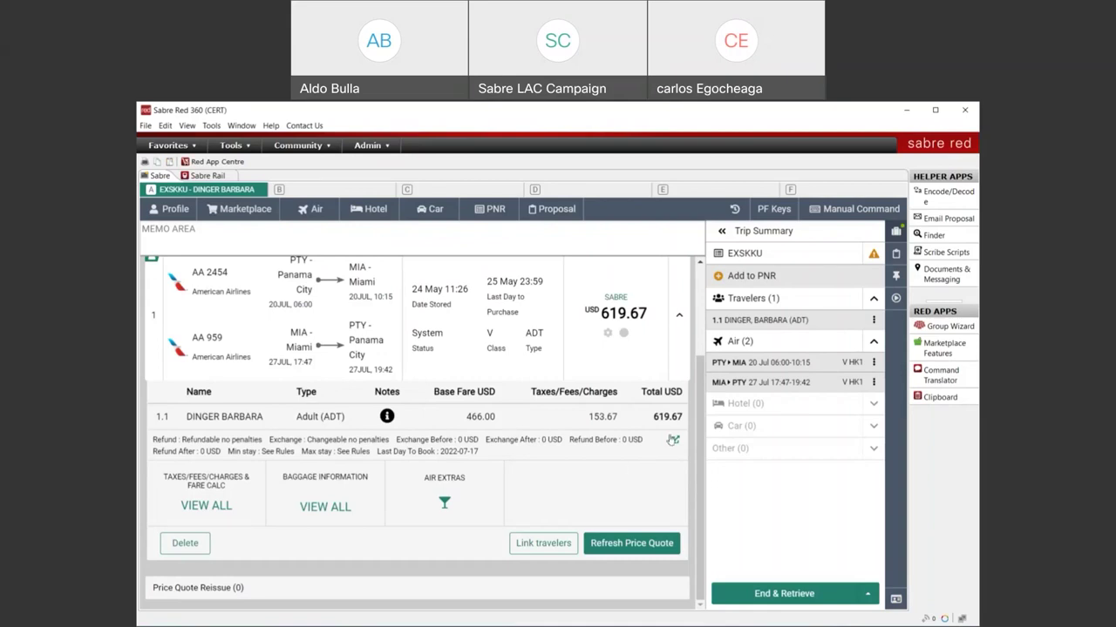
# Reload the EXSKKU booking, then display its traveler information listing the single adult traveler.
pyautogui.click(760, 272)
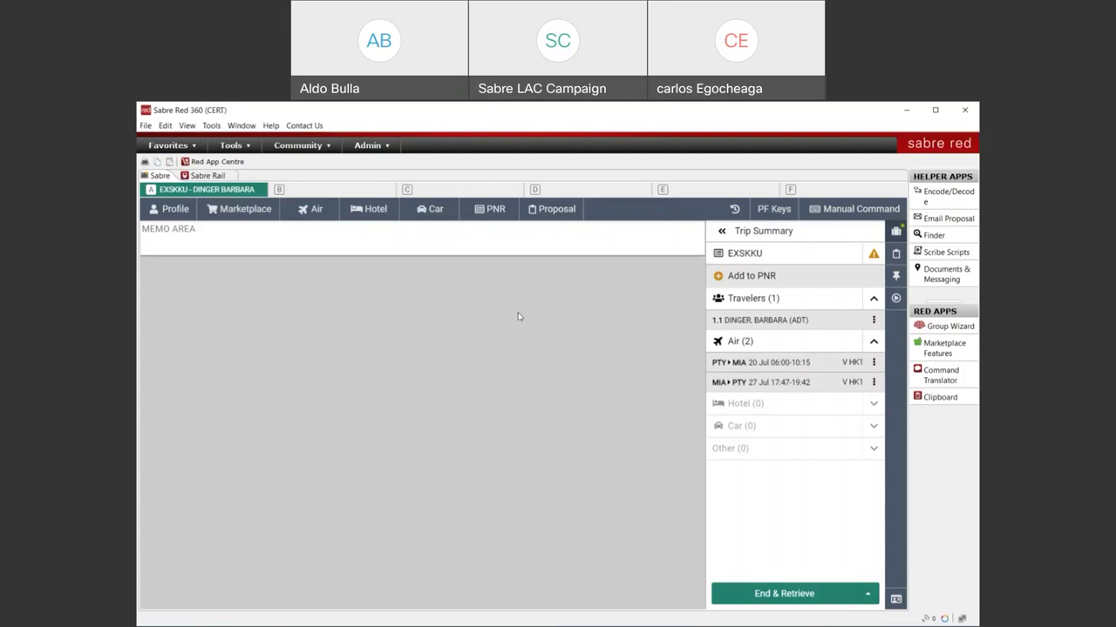
pyautogui.click(758, 259)
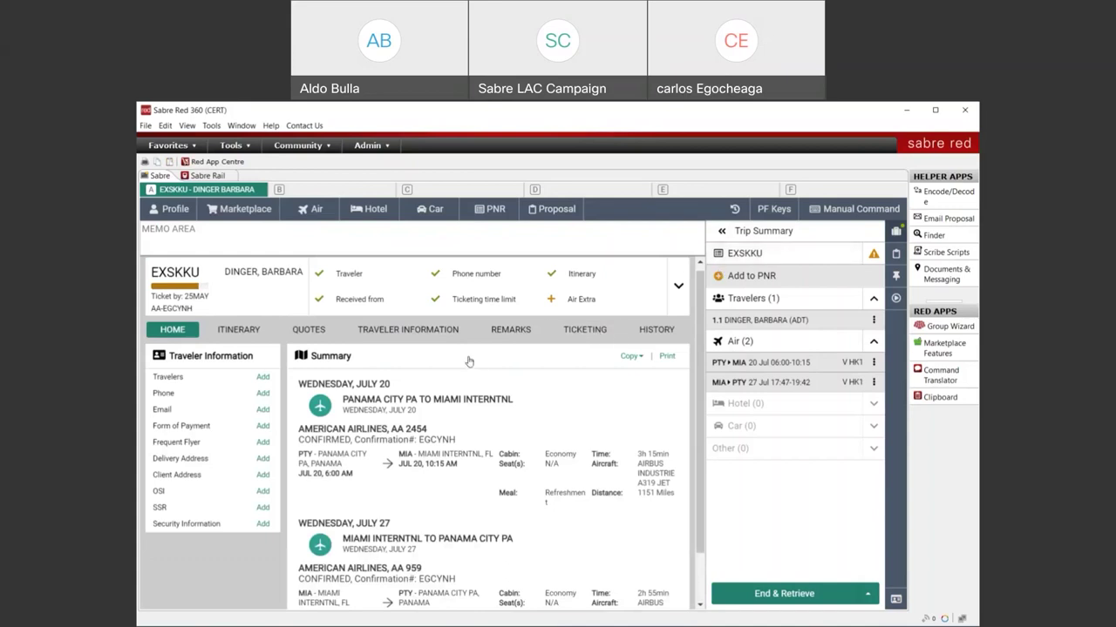
pyautogui.click(309, 329)
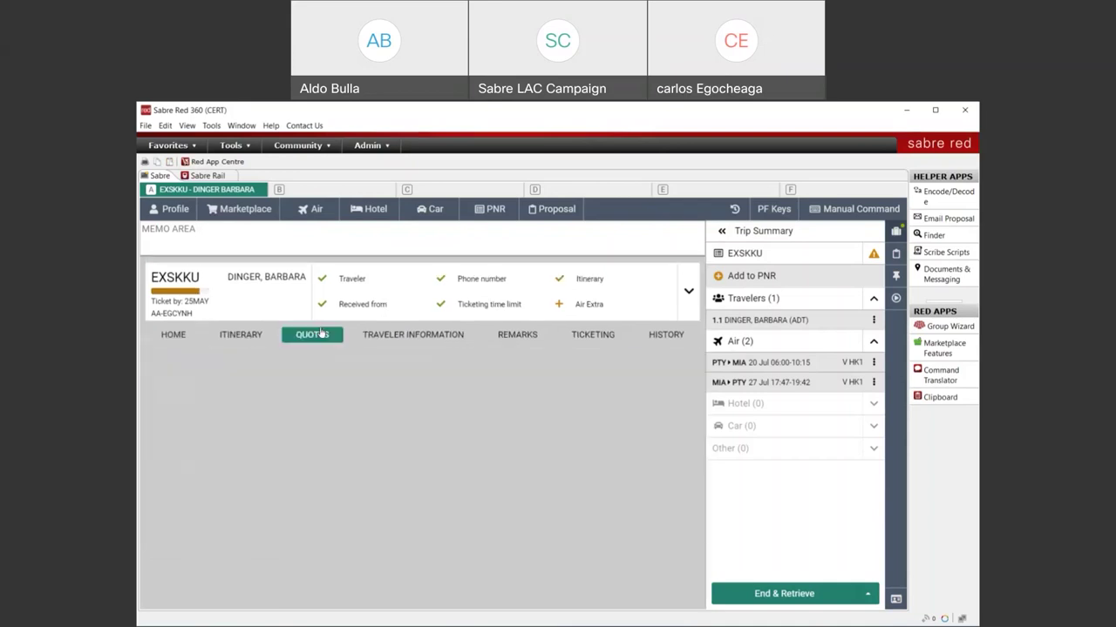
pyautogui.click(427, 334)
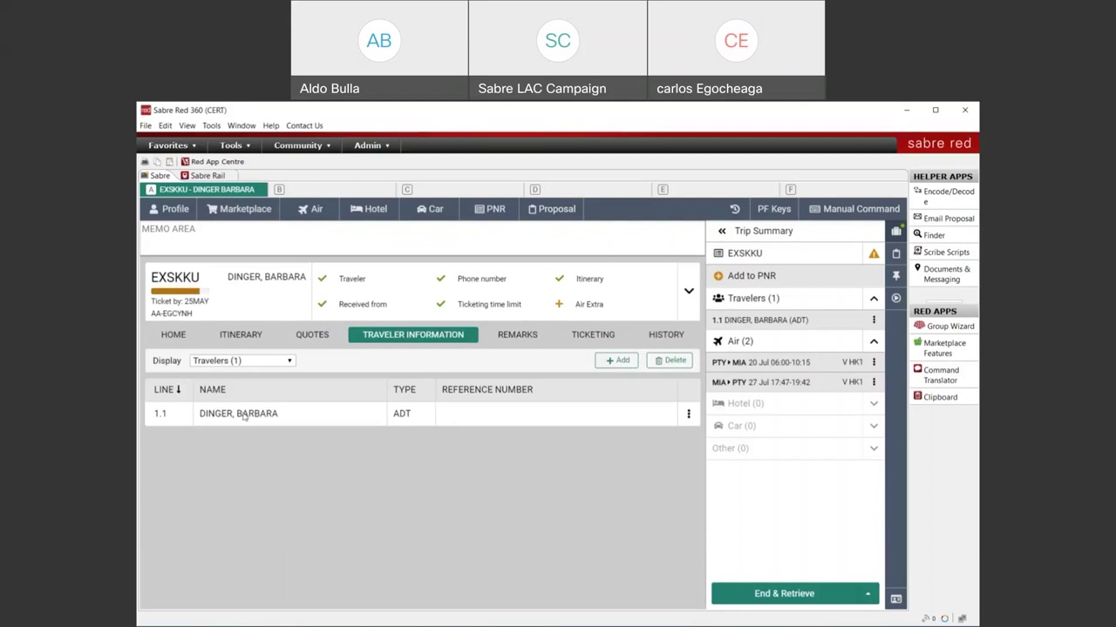
# Add the traveler's Secure Flight data (type Secure Flights) to EXSKKU from the Security Information view.
pyautogui.press('Down')
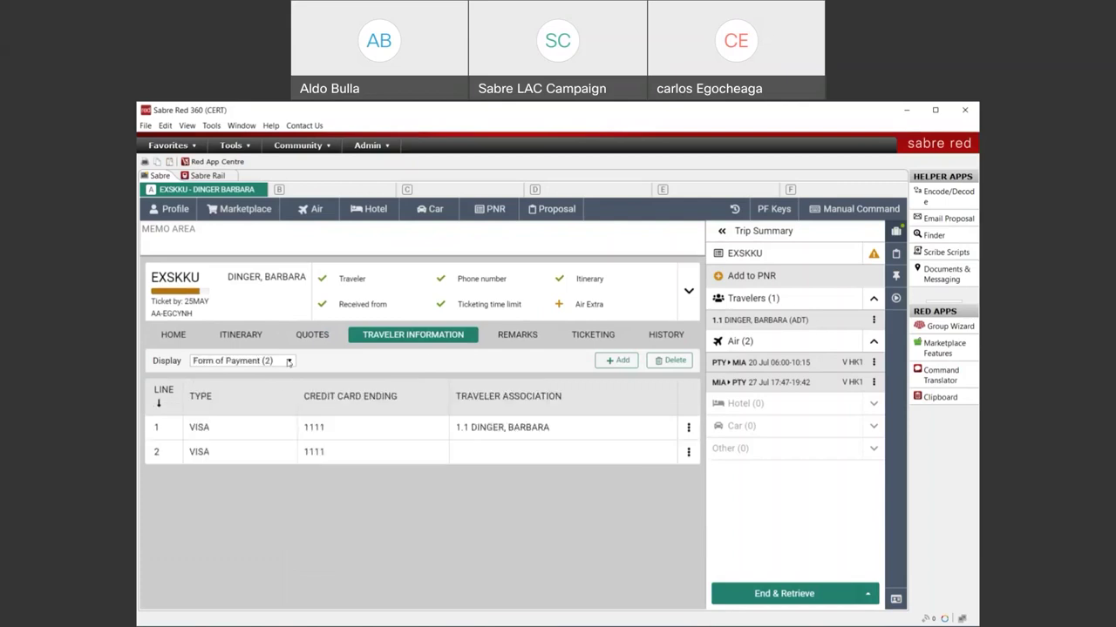
pyautogui.press('Down')
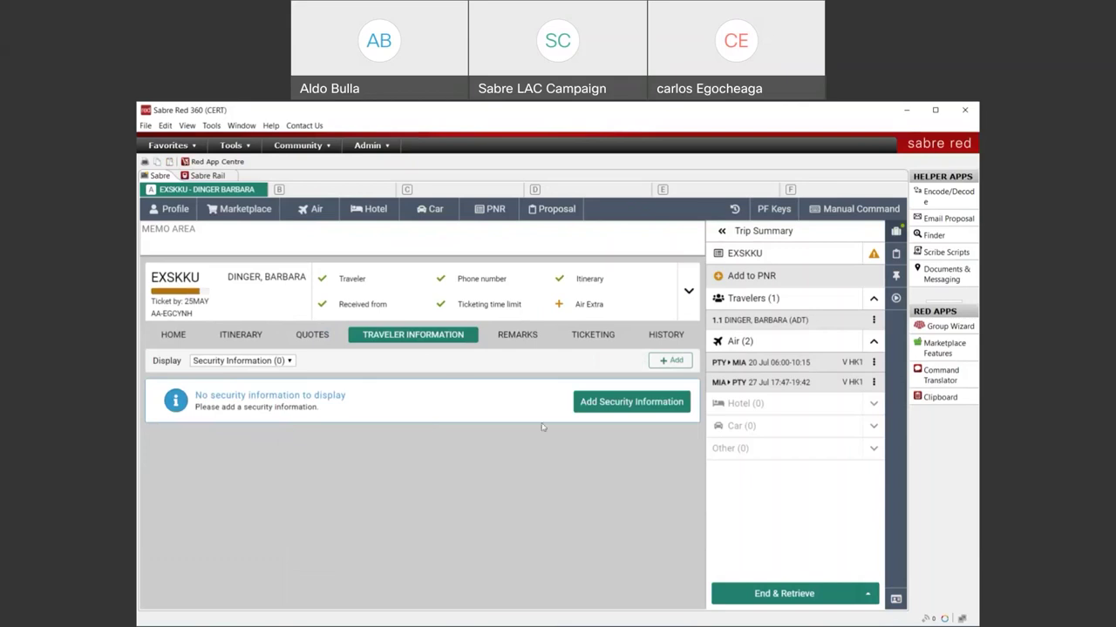
pyautogui.click(638, 403)
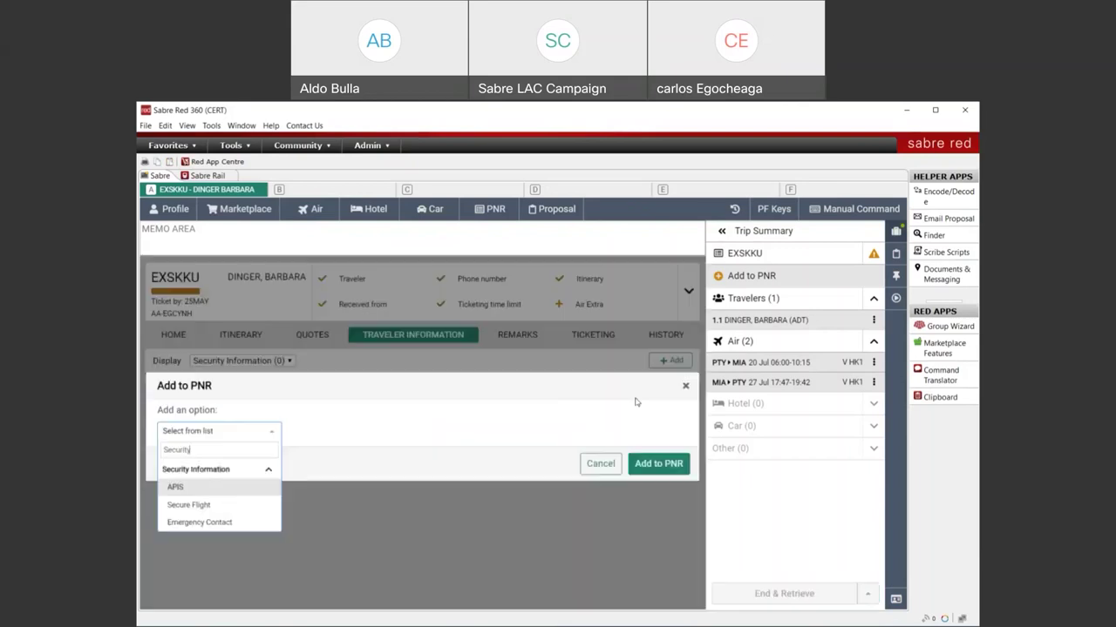
pyautogui.click(685, 386)
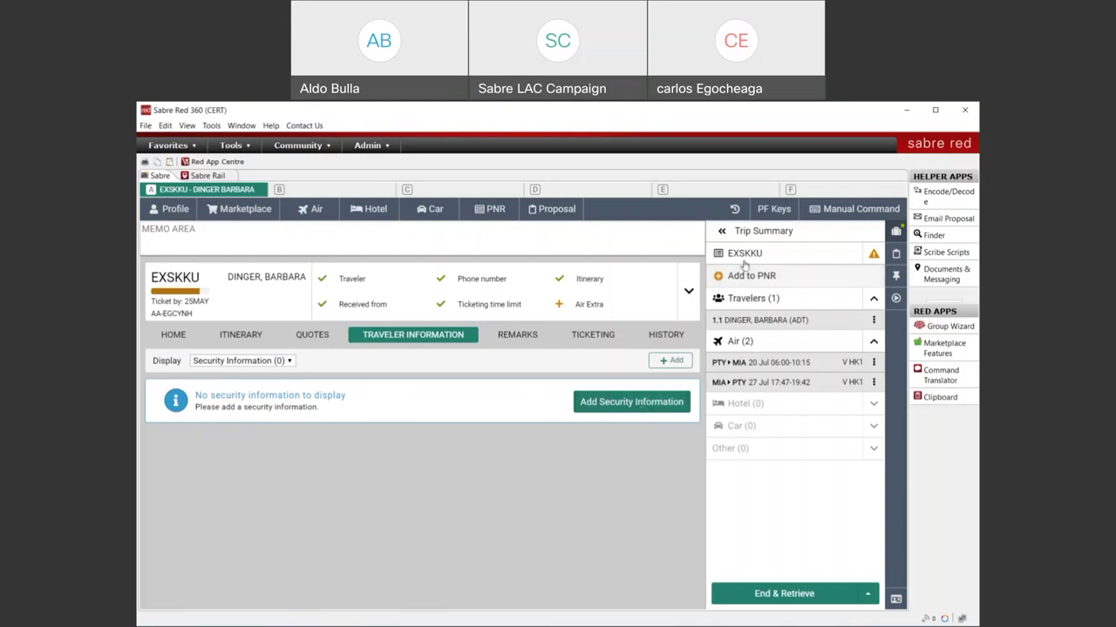
pyautogui.click(644, 405)
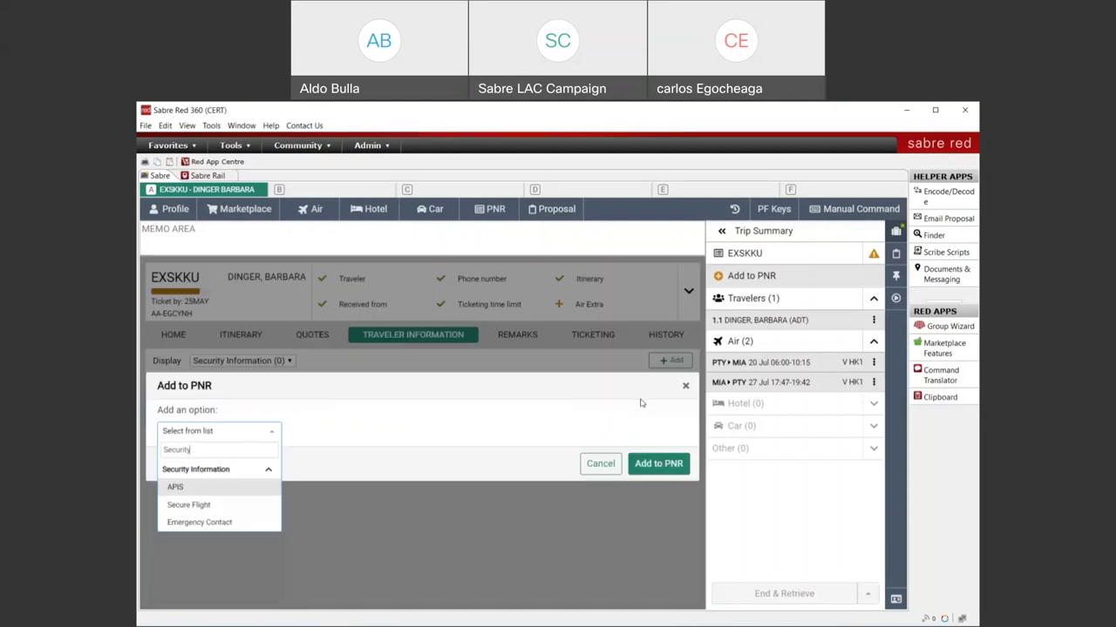
pyautogui.click(214, 508)
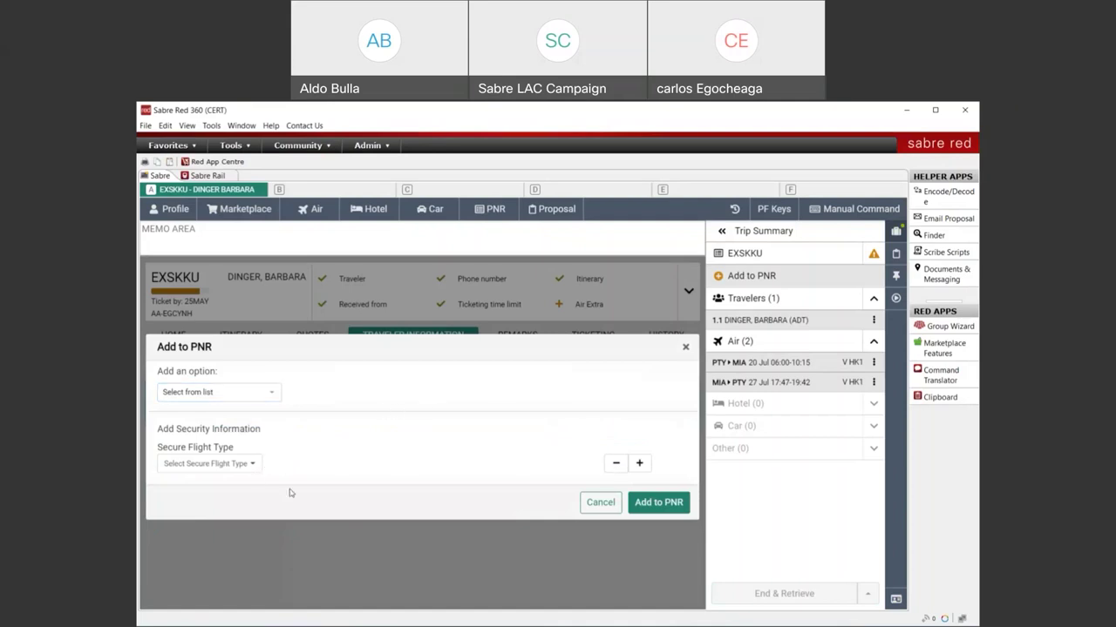
pyautogui.click(251, 466)
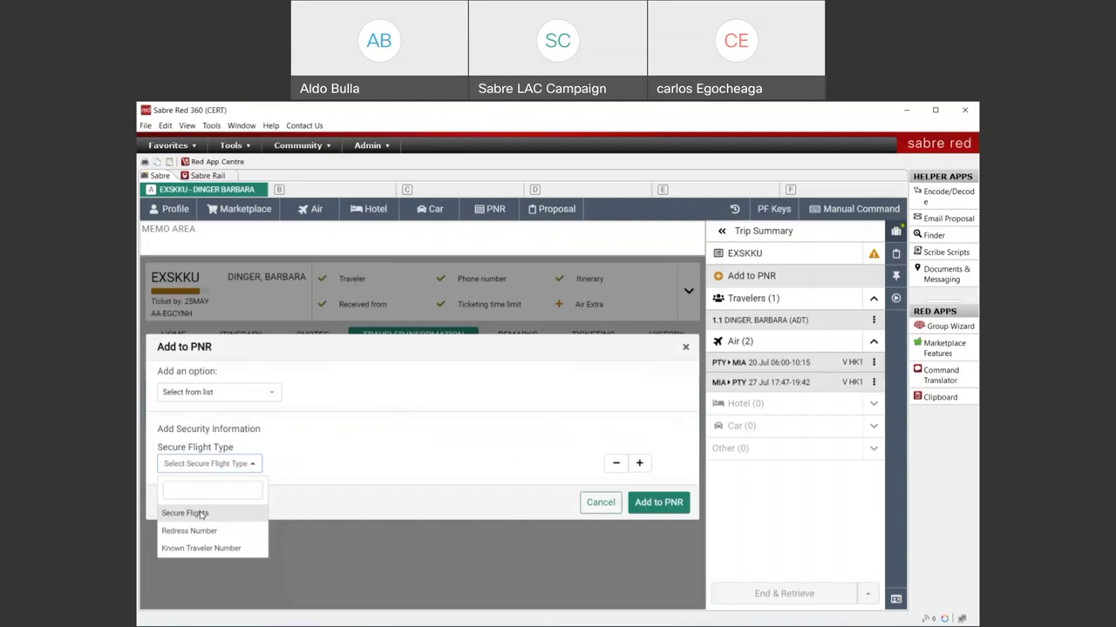
pyautogui.click(203, 514)
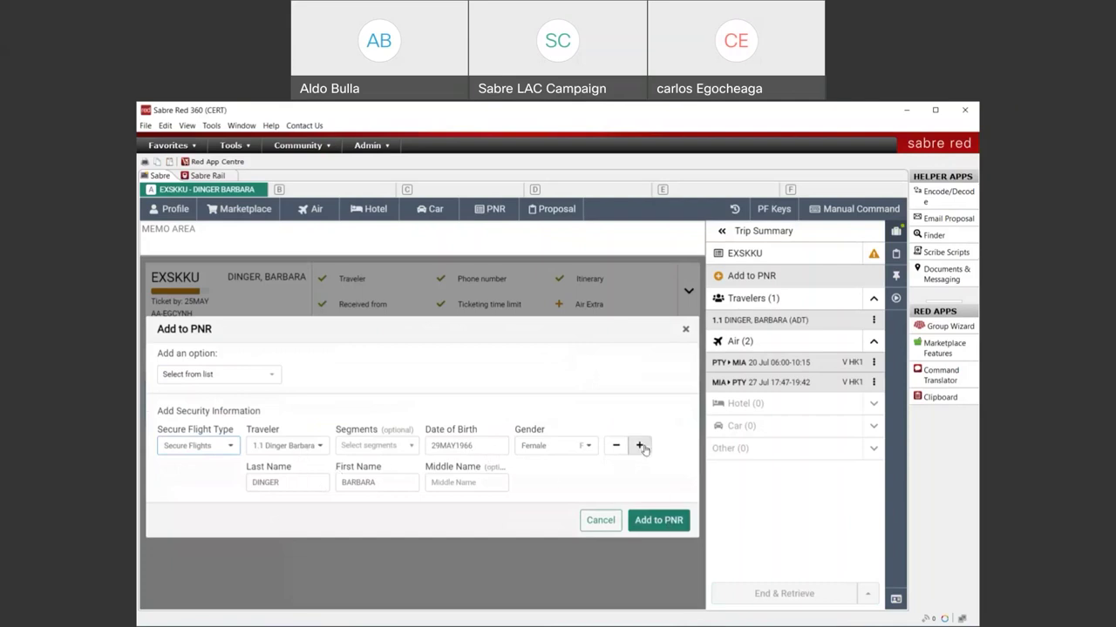
pyautogui.click(660, 521)
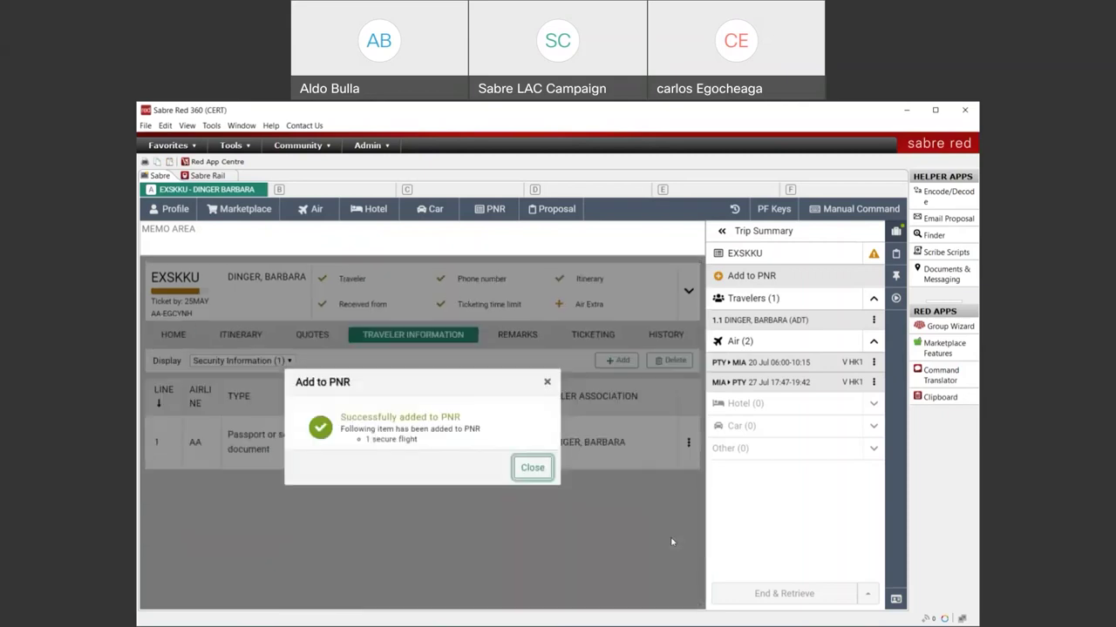
pyautogui.click(532, 468)
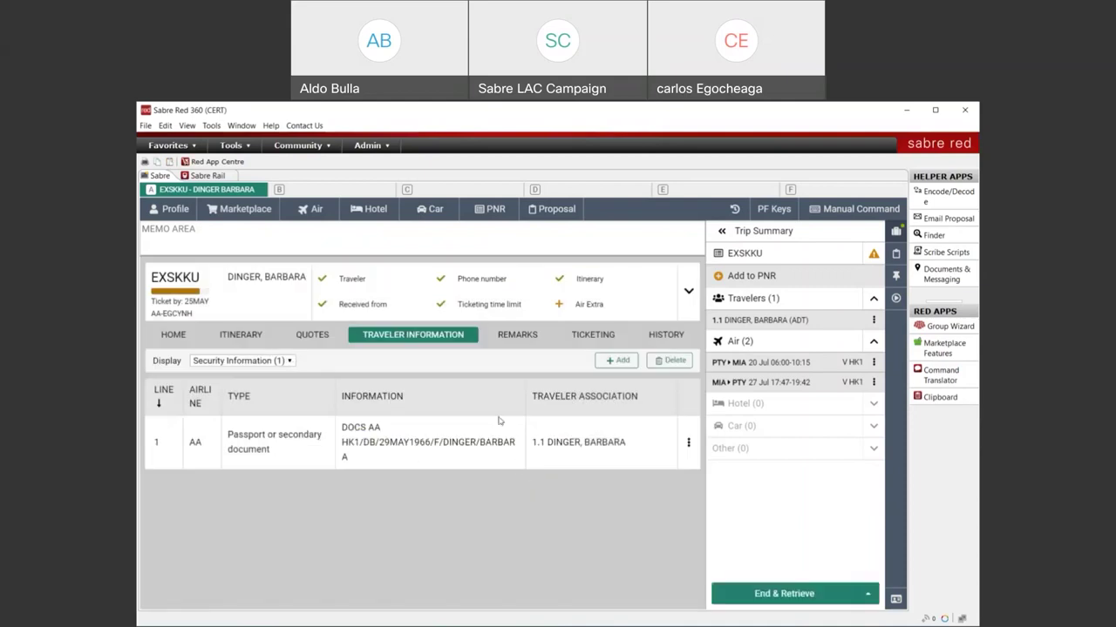
# Add a Received from entry set to Agent to EXSKKU.
pyautogui.click(751, 275)
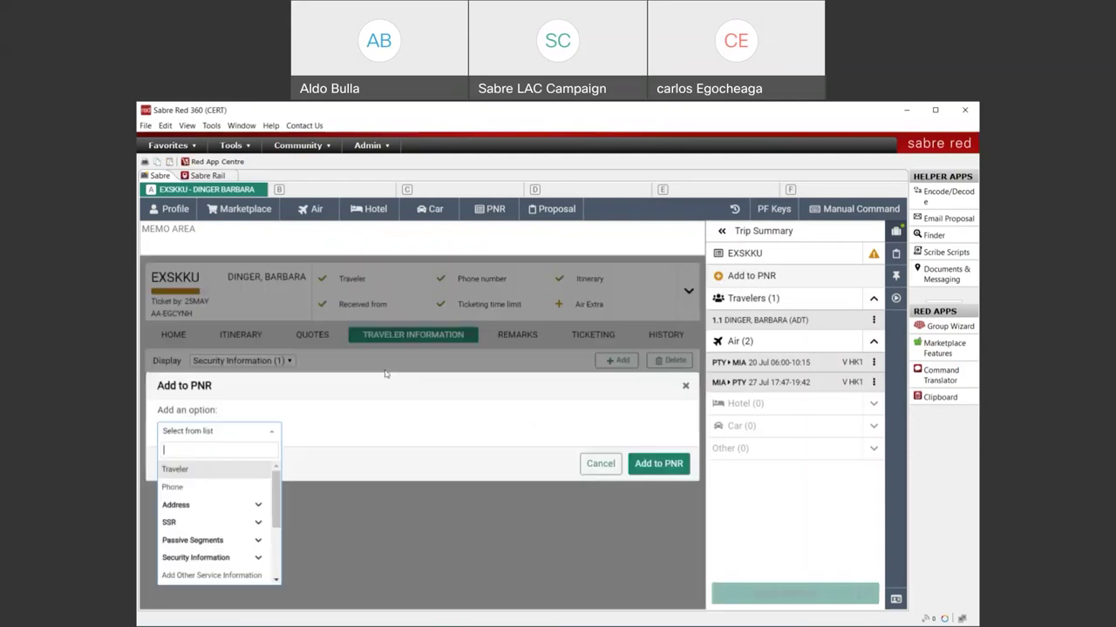
pyautogui.scroll(-3, 205, 498)
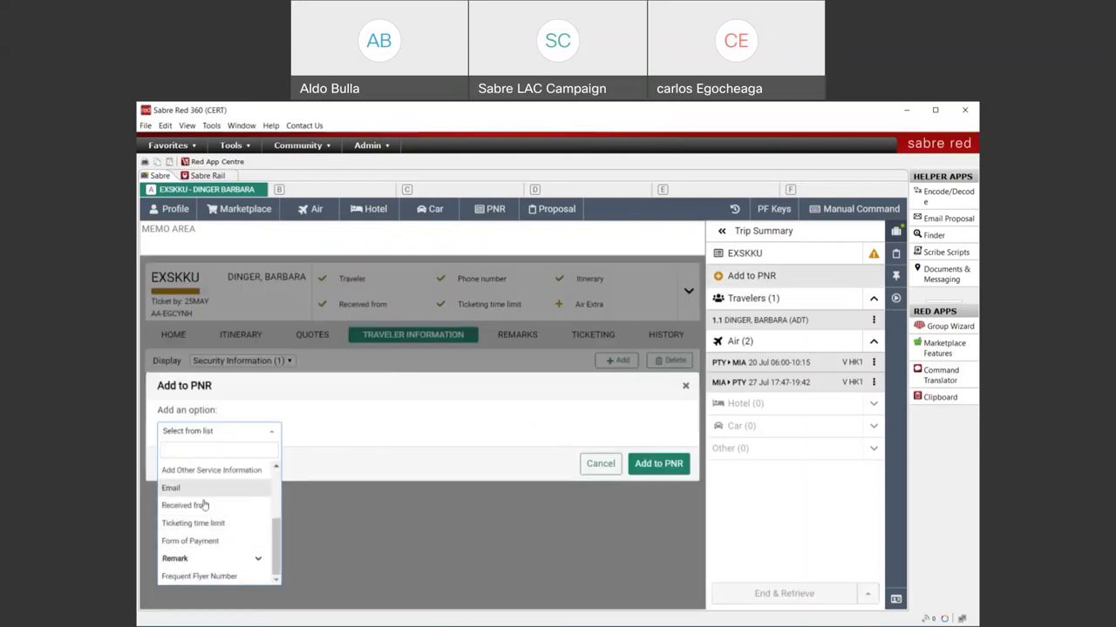
pyautogui.click(199, 505)
pyautogui.click(649, 493)
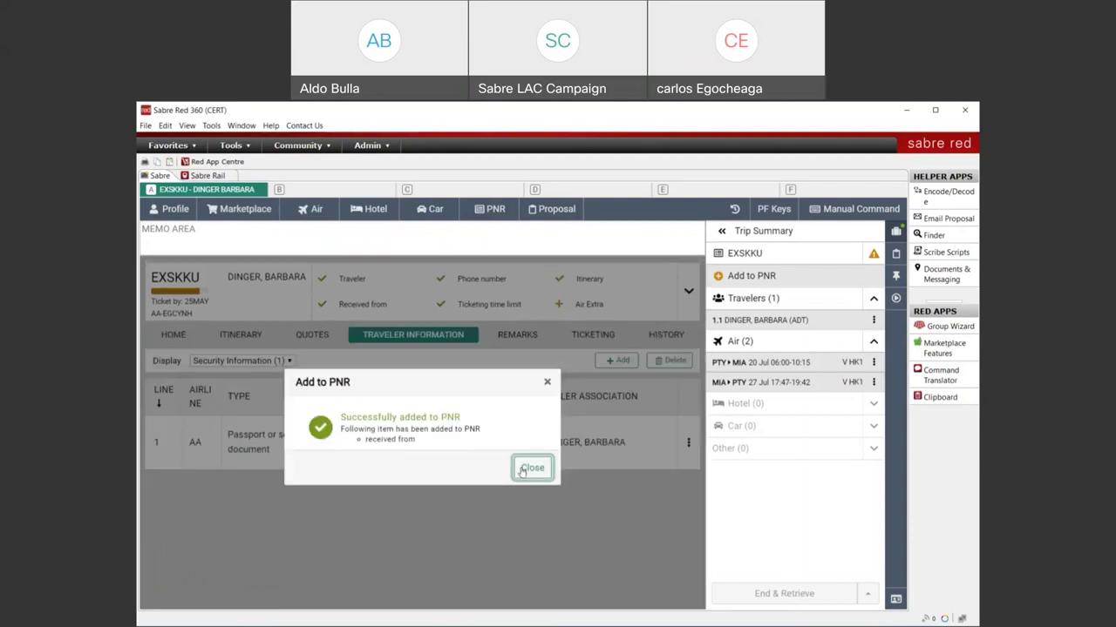
pyautogui.click(530, 467)
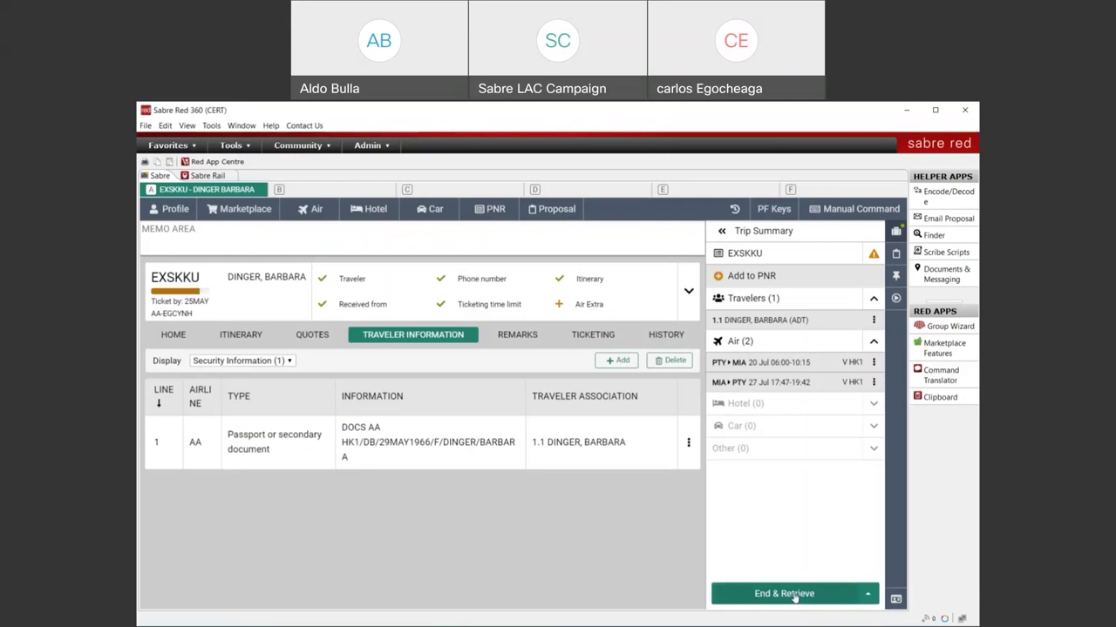
# End and retrieve EXSKKU, then show its Workflows list with Issue ticket/EMD and Exchange ticket.
pyautogui.click(871, 596)
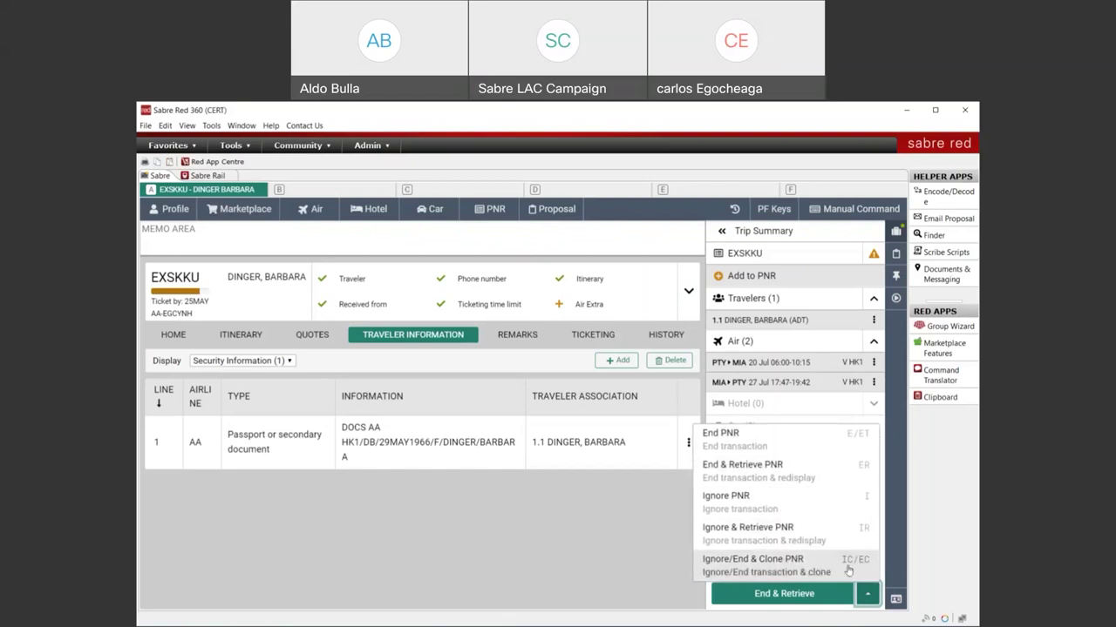
pyautogui.click(865, 597)
pyautogui.click(791, 602)
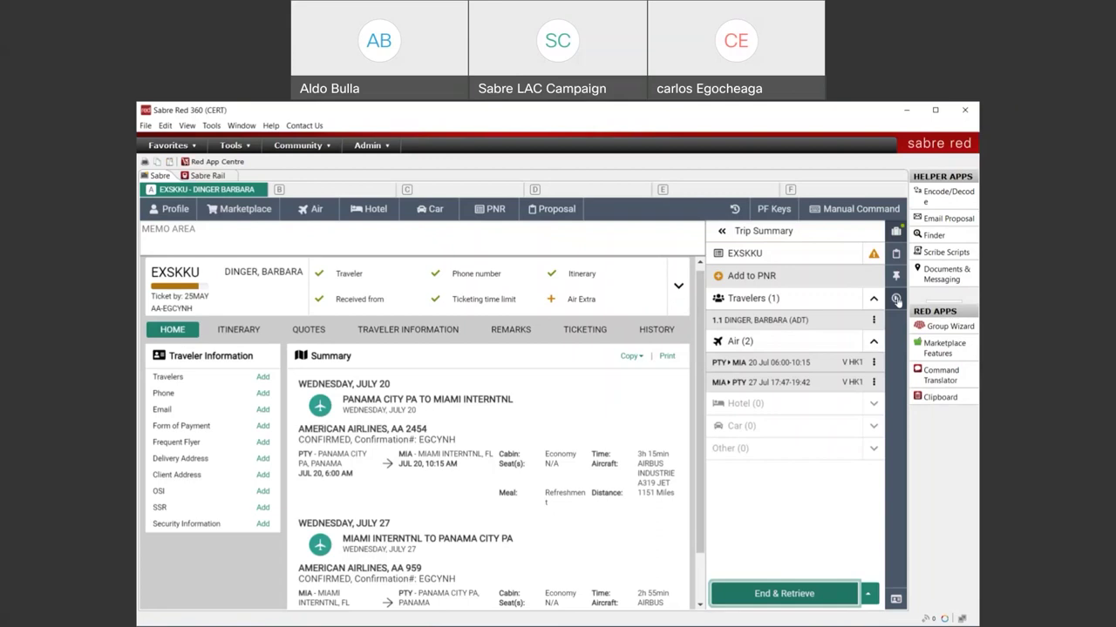
pyautogui.click(896, 299)
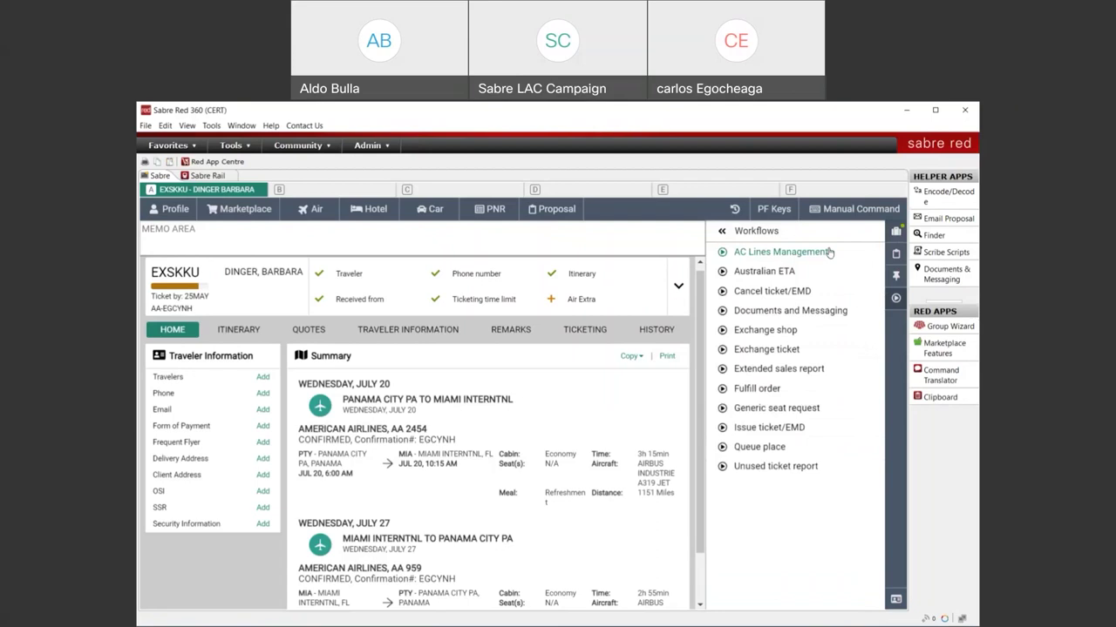
# Launch the Issue ticket/EMD workflow for EXSKKU's retained USD 619.67 fare.
pyautogui.click(762, 428)
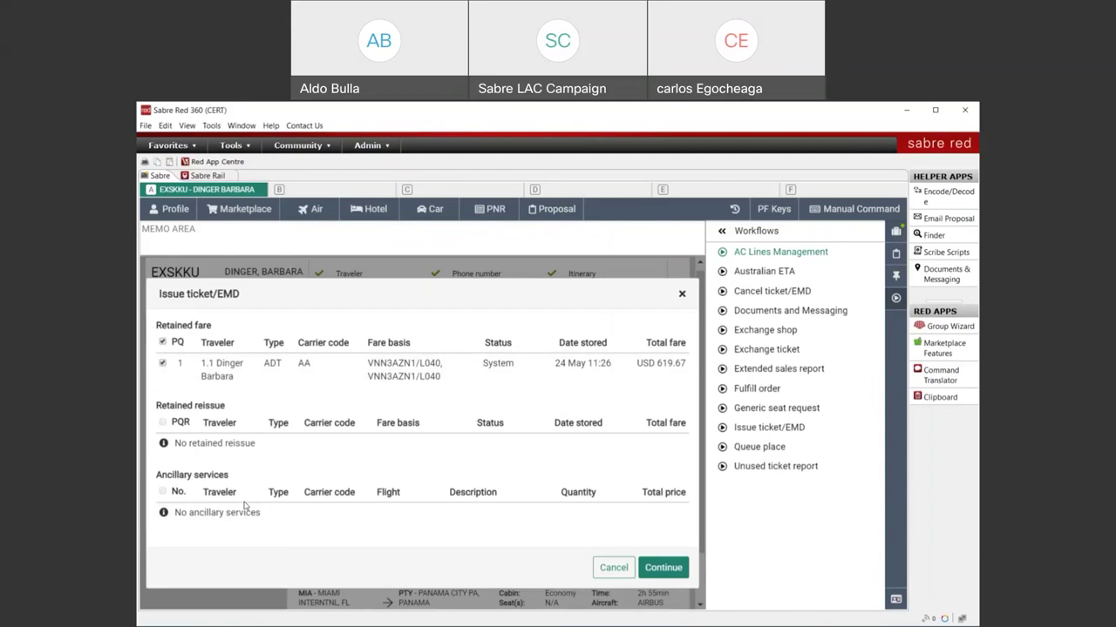
# Issue the ticket for PQ1 at USD 619.67 with the stored payment, no commission or qualifiers.
pyautogui.click(664, 568)
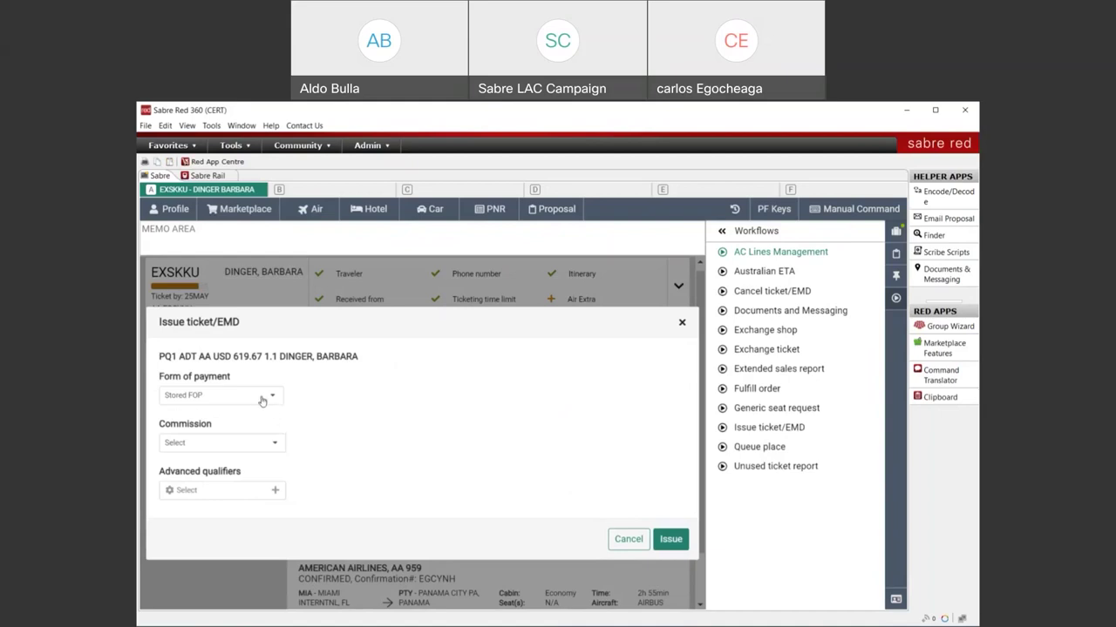
pyautogui.click(275, 445)
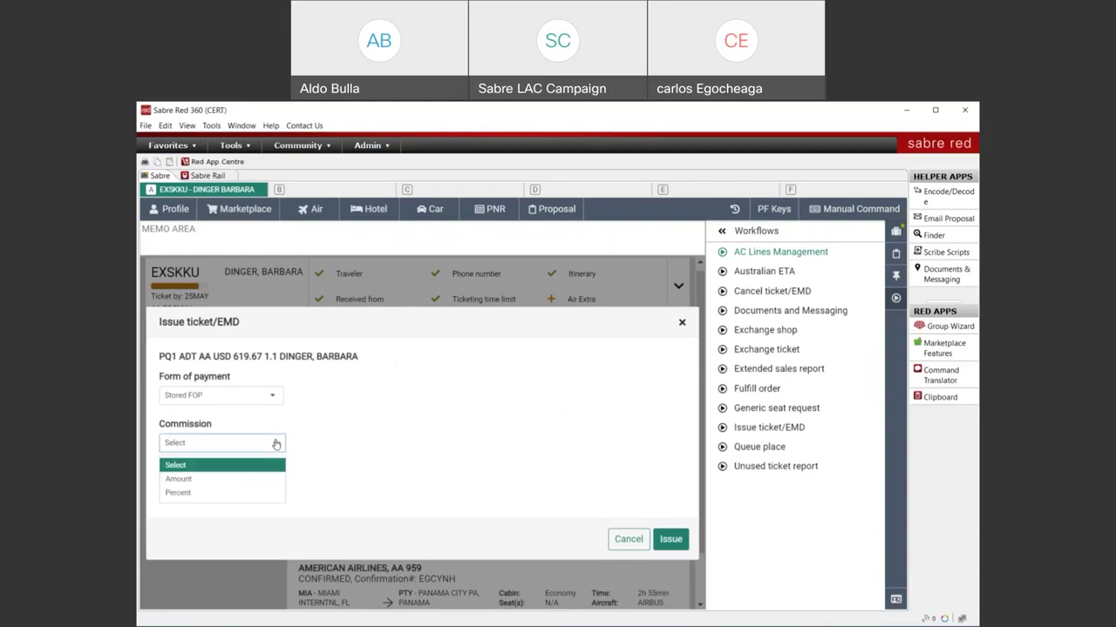
pyautogui.click(275, 445)
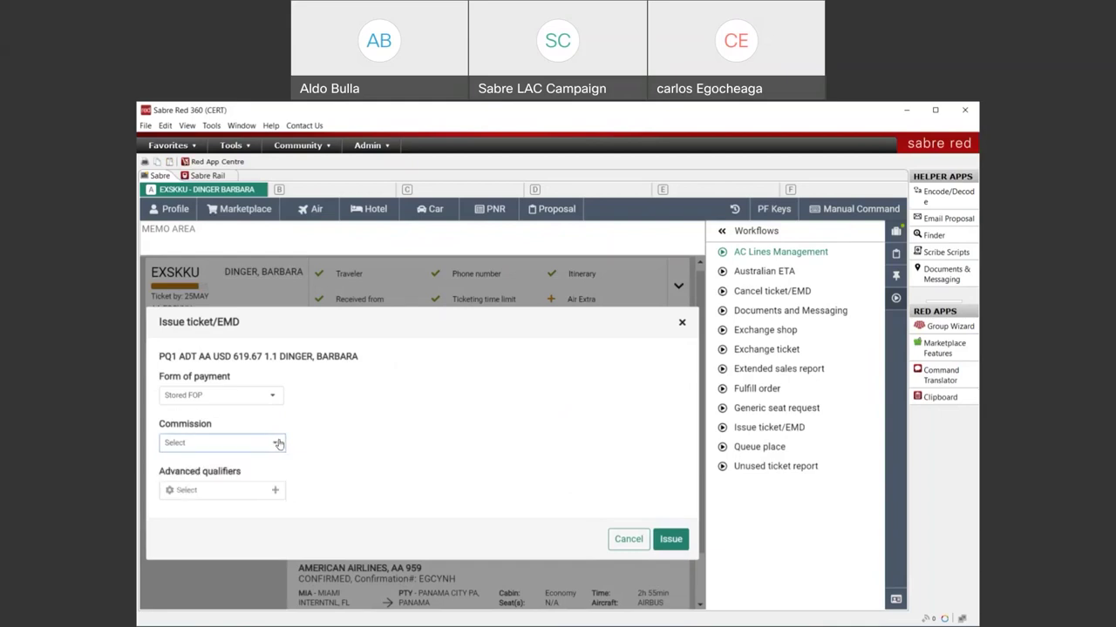
pyautogui.click(275, 492)
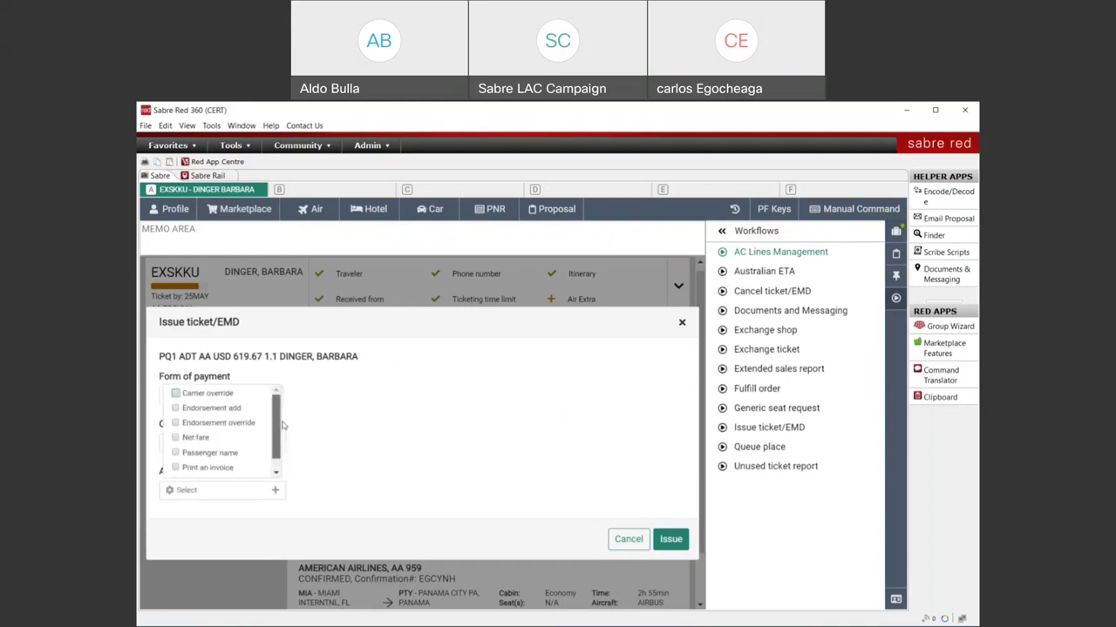
pyautogui.click(277, 493)
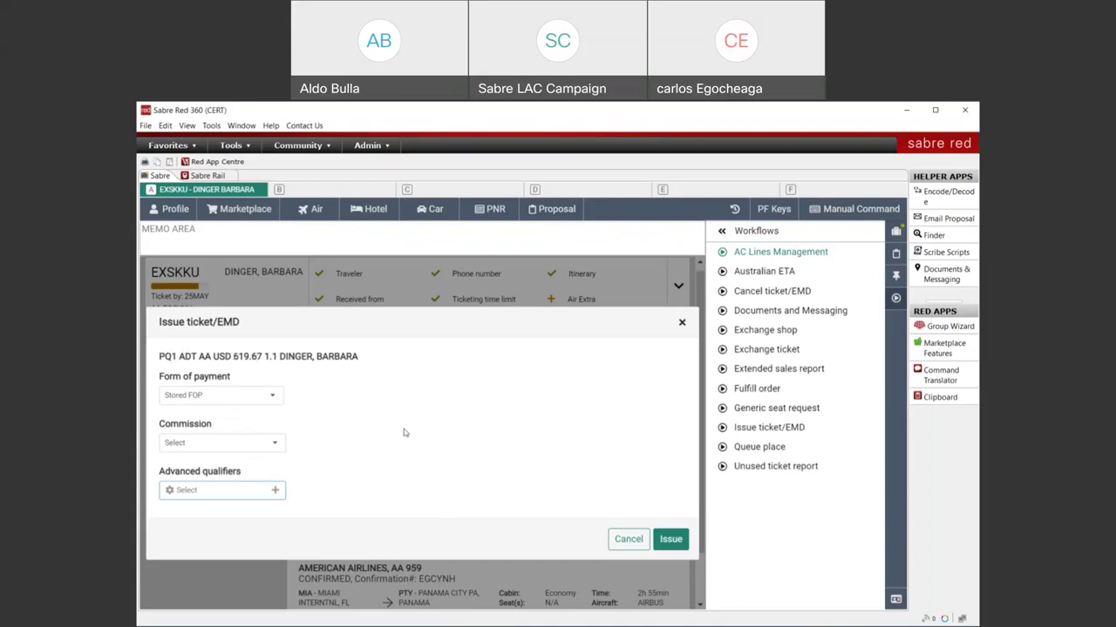
pyautogui.click(668, 541)
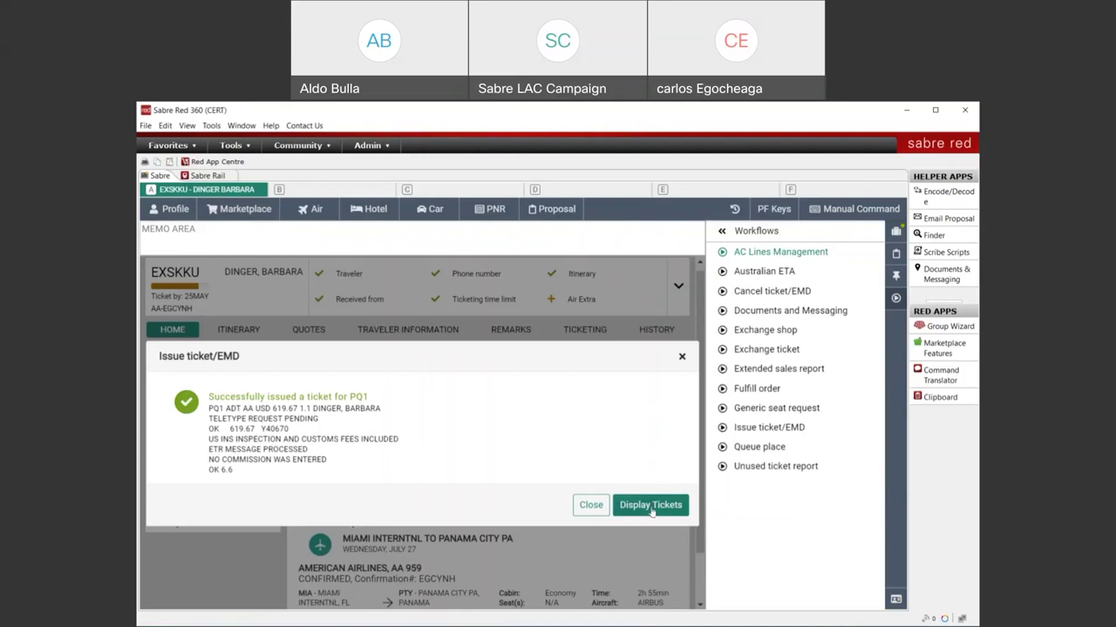
# Close the ticket confirmation, check Ticketing, and return to EXSKKU's Home summary with workflows collapsed.
pyautogui.click(592, 506)
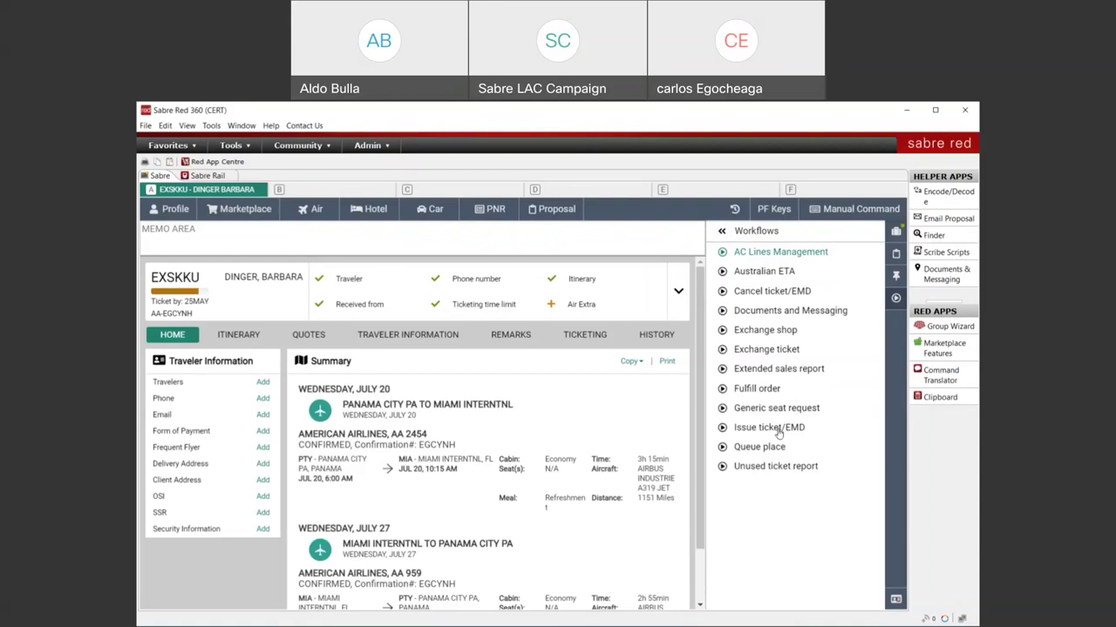
pyautogui.click(575, 338)
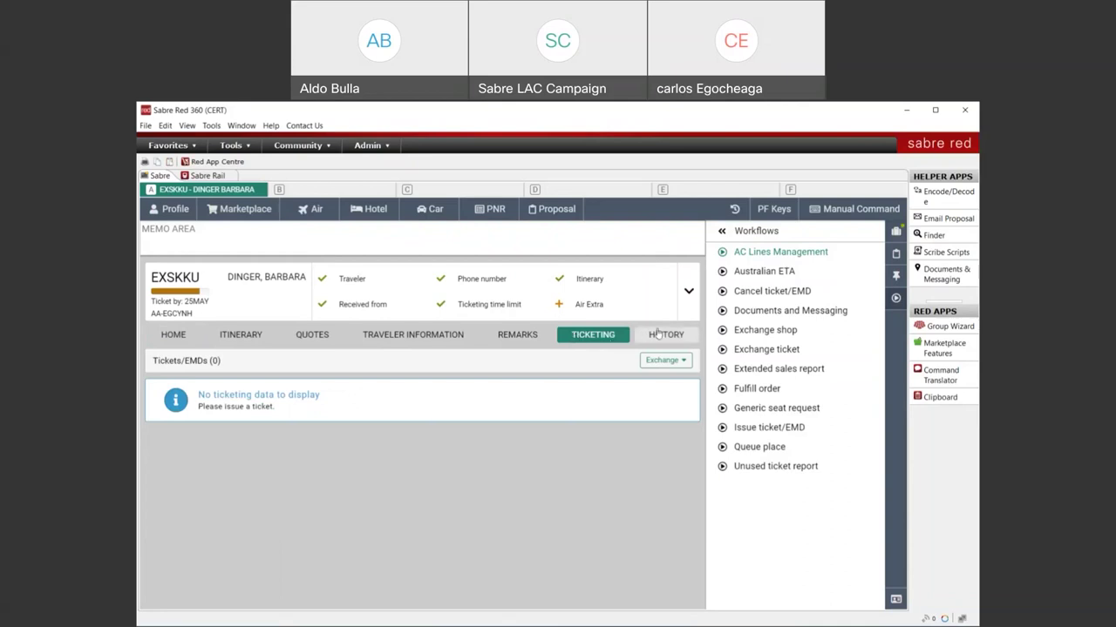
pyautogui.click(174, 338)
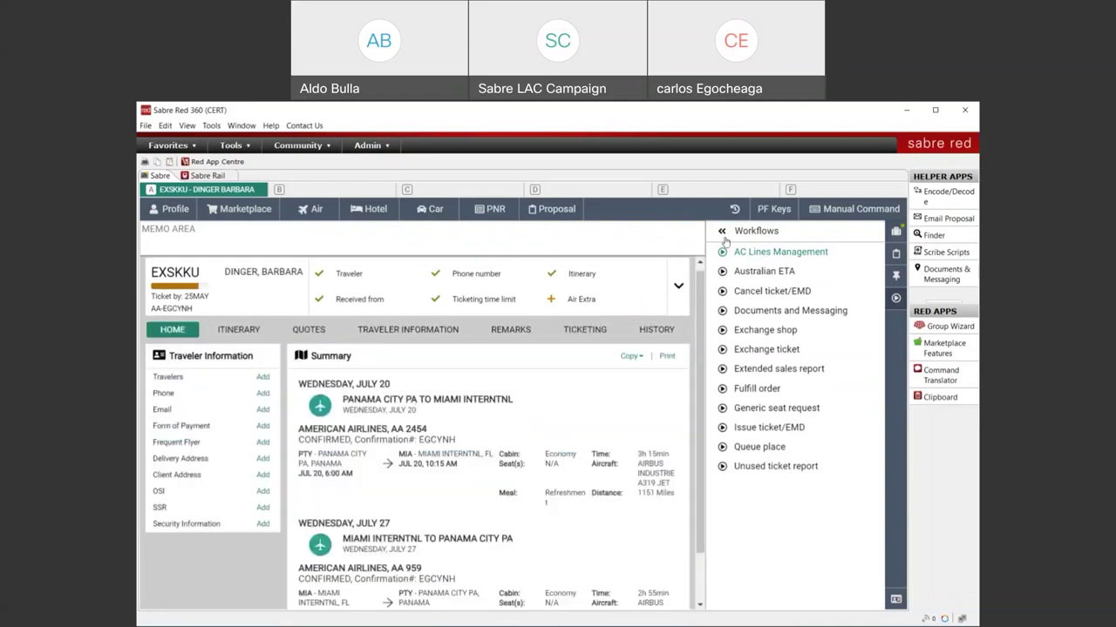
pyautogui.click(738, 231)
pyautogui.click(656, 230)
# Add an Agent Received from entry, then End & Retrieve EXSKKU, now showing Ticketed on 24MAY.
pyautogui.click(896, 299)
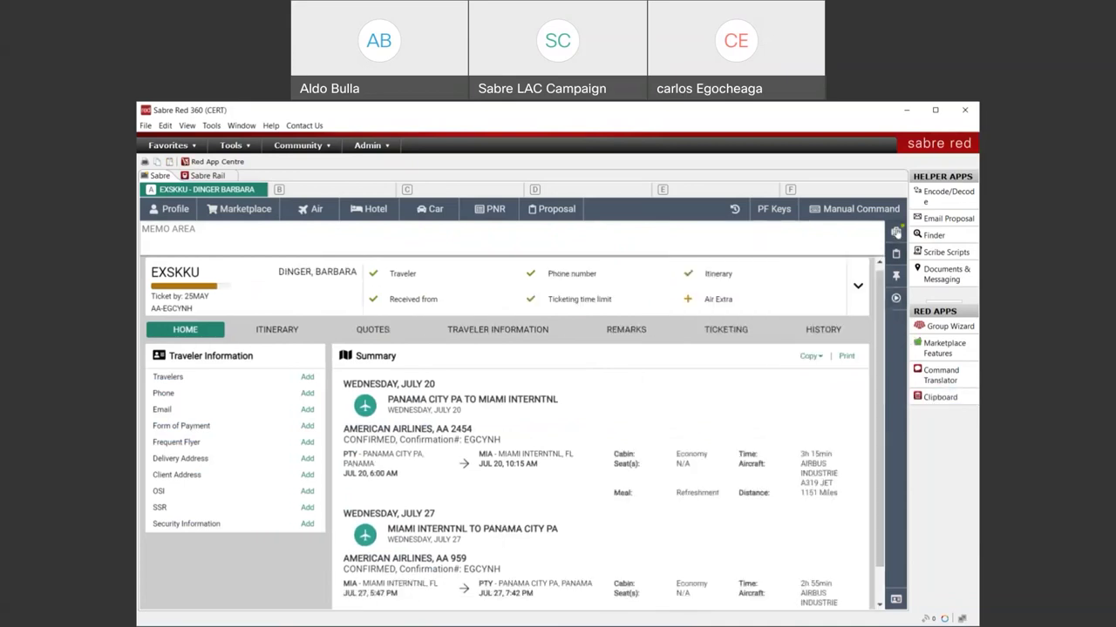
pyautogui.click(895, 232)
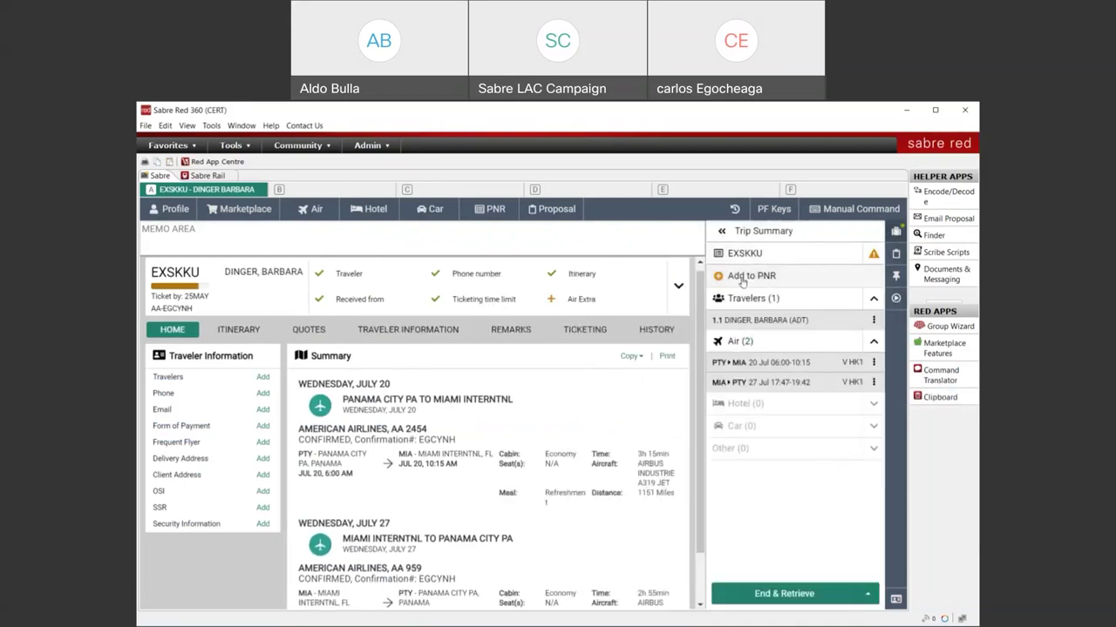
pyautogui.click(751, 275)
pyautogui.click(211, 430)
pyautogui.scroll(-2, 202, 515)
pyautogui.scroll(-1, 200, 523)
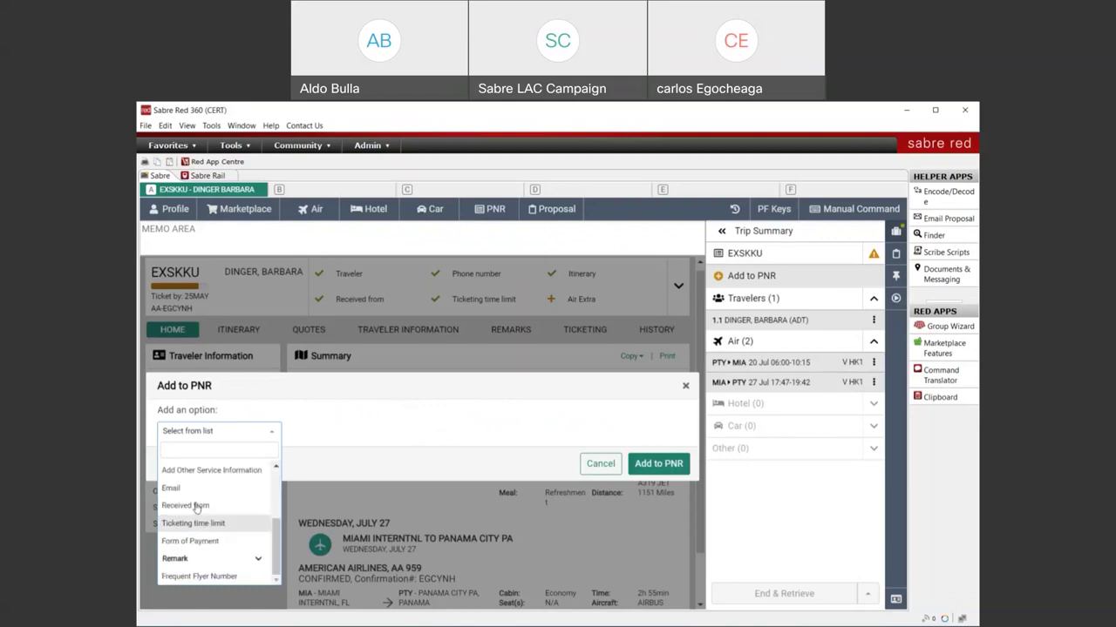
pyautogui.click(197, 507)
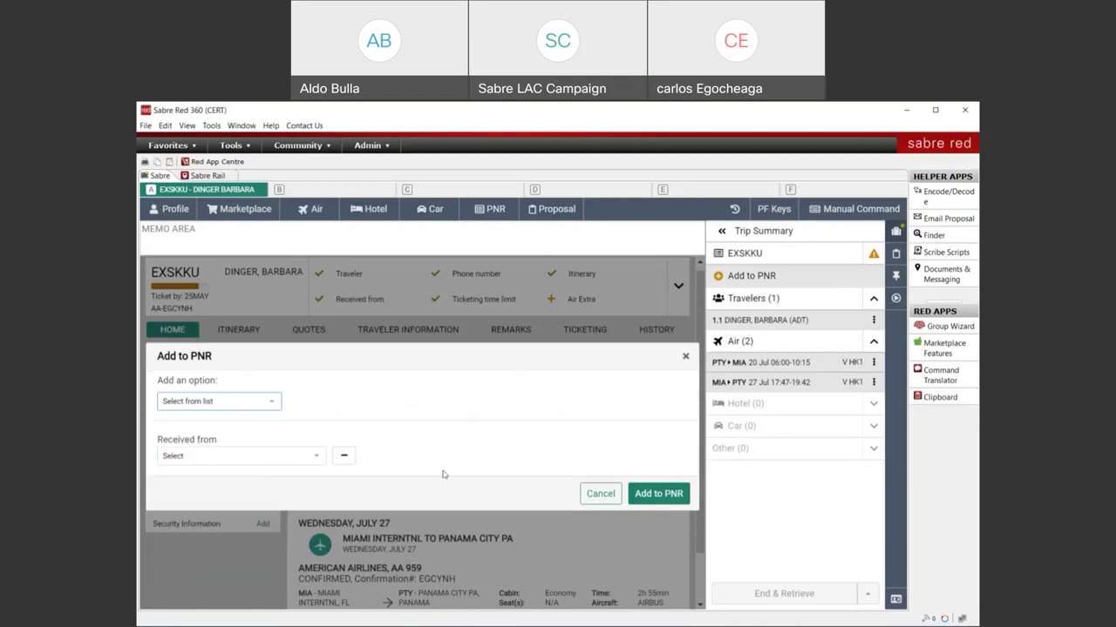
pyautogui.click(676, 492)
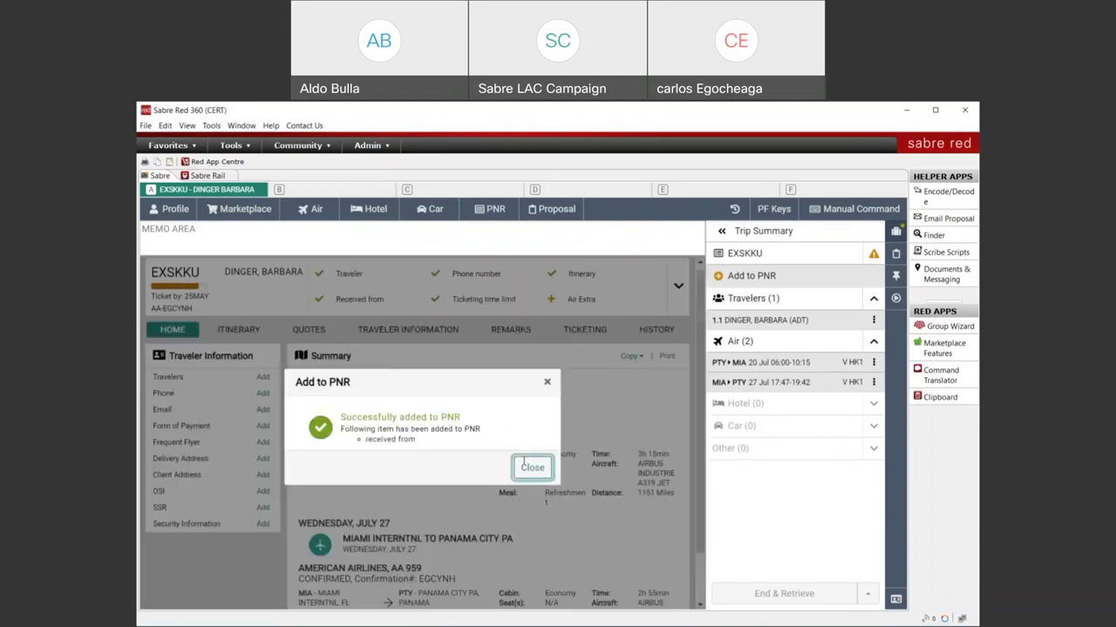
pyautogui.click(523, 463)
pyautogui.click(807, 593)
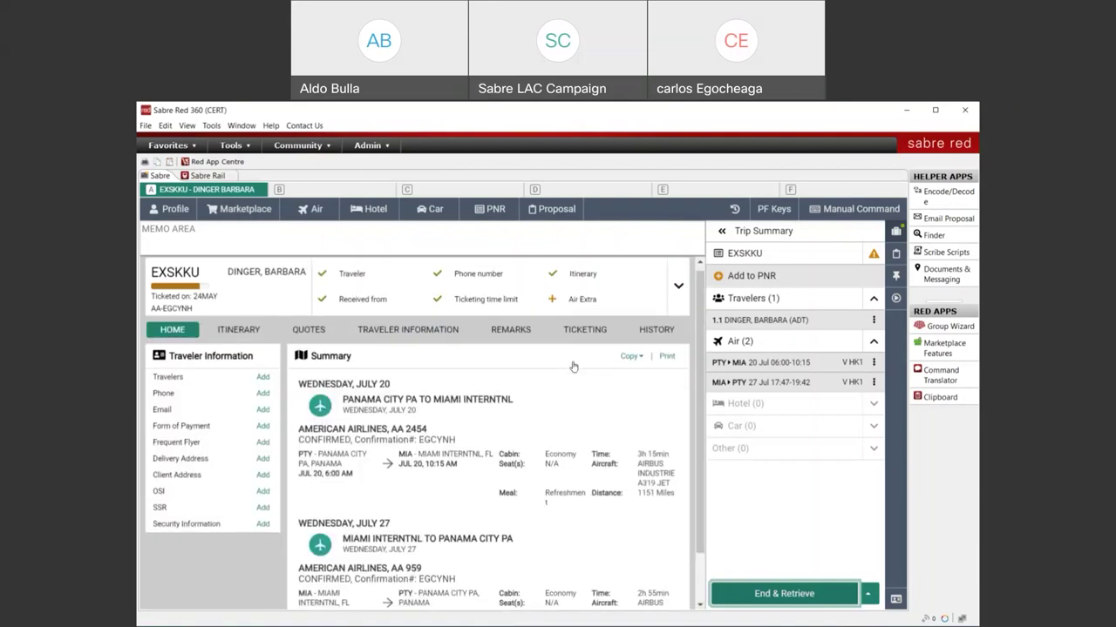
pyautogui.click(584, 333)
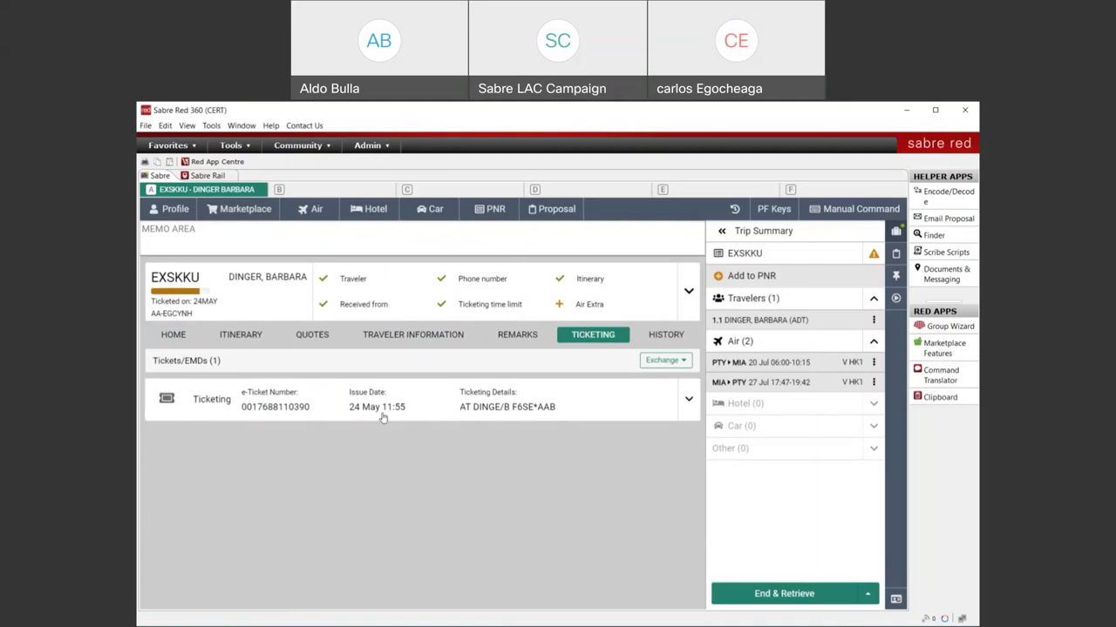
pyautogui.click(688, 400)
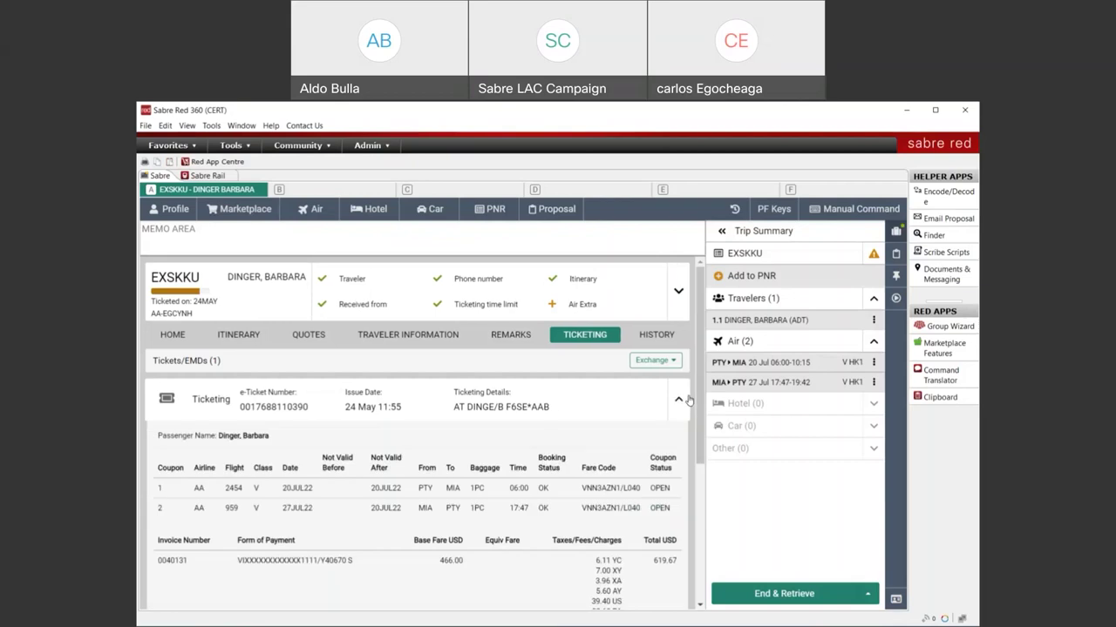
pyautogui.scroll(-1, 575, 409)
pyautogui.scroll(-1, 589, 384)
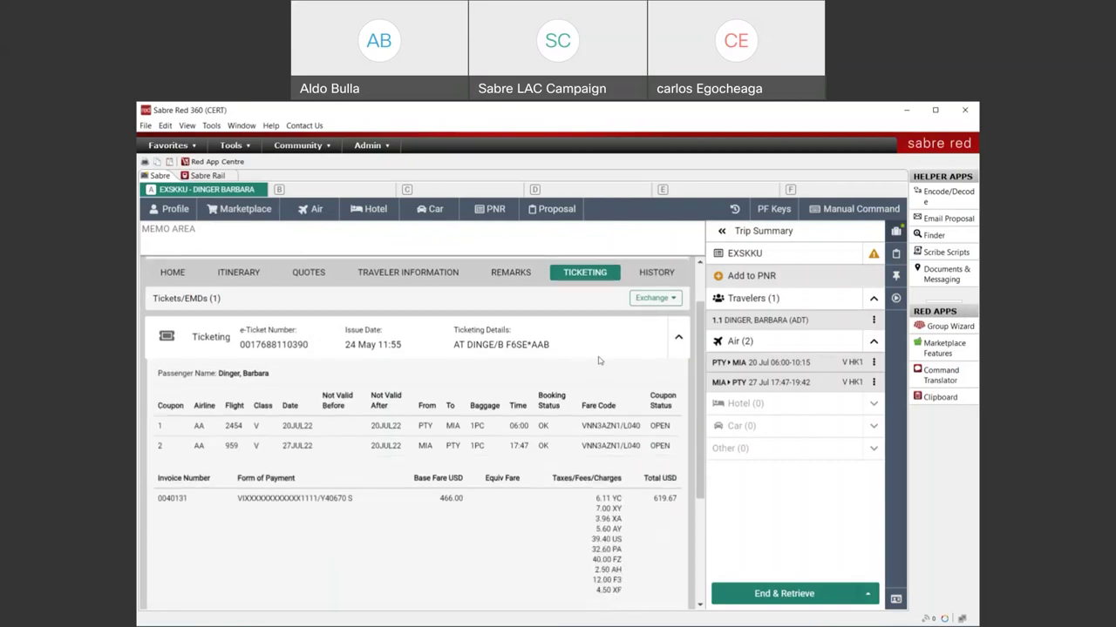
pyautogui.scroll(-1, 591, 345)
pyautogui.moveTo(643, 367)
pyautogui.mouseDown()
pyautogui.moveTo(668, 364)
pyautogui.moveTo(669, 381)
pyautogui.moveTo(649, 384)
pyautogui.mouseUp()
pyautogui.click(603, 319)
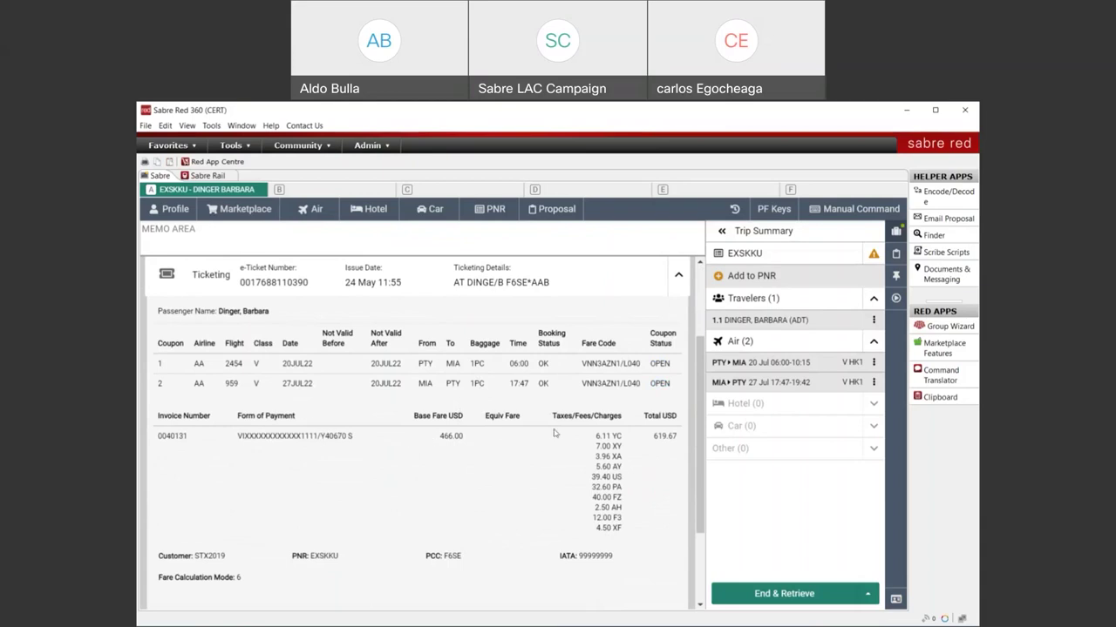
pyautogui.scroll(-3, 598, 456)
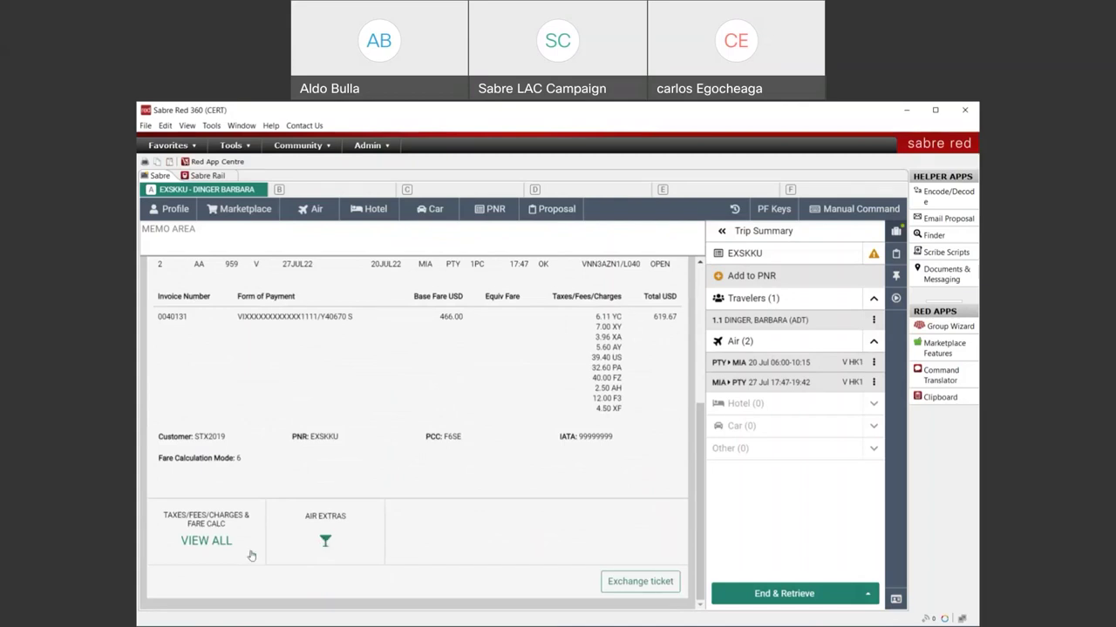
# Review the ticket's taxes, fees and fare calculation line, then close that window.
pyautogui.click(198, 539)
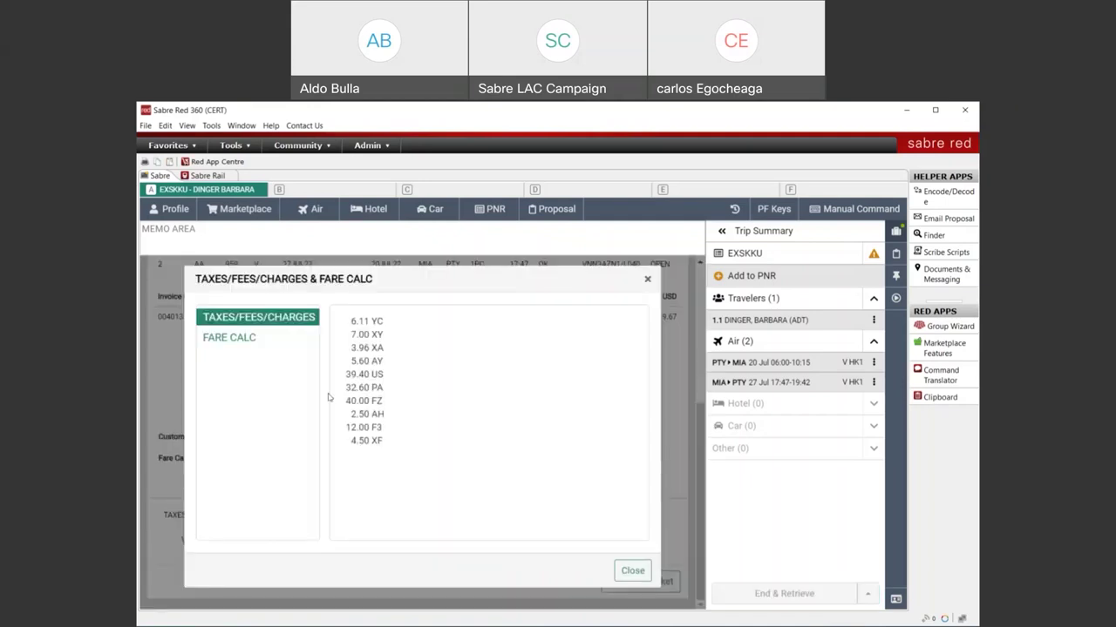
pyautogui.click(234, 340)
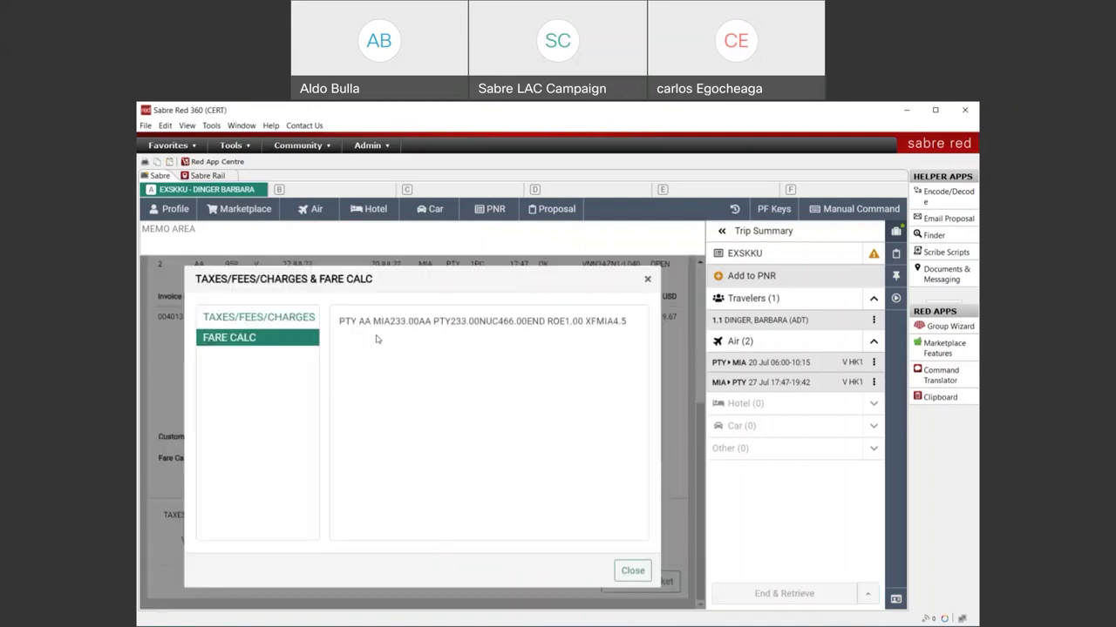
pyautogui.click(647, 280)
# Collapse the e-ticket row and return EXSKKU to its Home summary.
pyautogui.scroll(3, 492, 514)
pyautogui.scroll(-3, 492, 514)
pyautogui.click(610, 578)
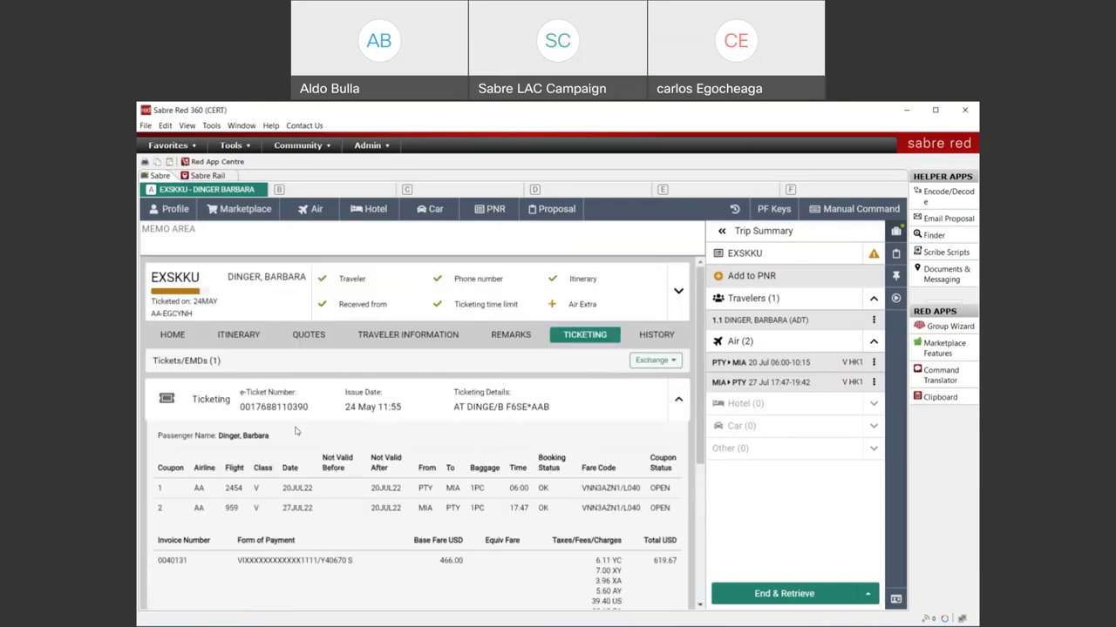
pyautogui.click(678, 399)
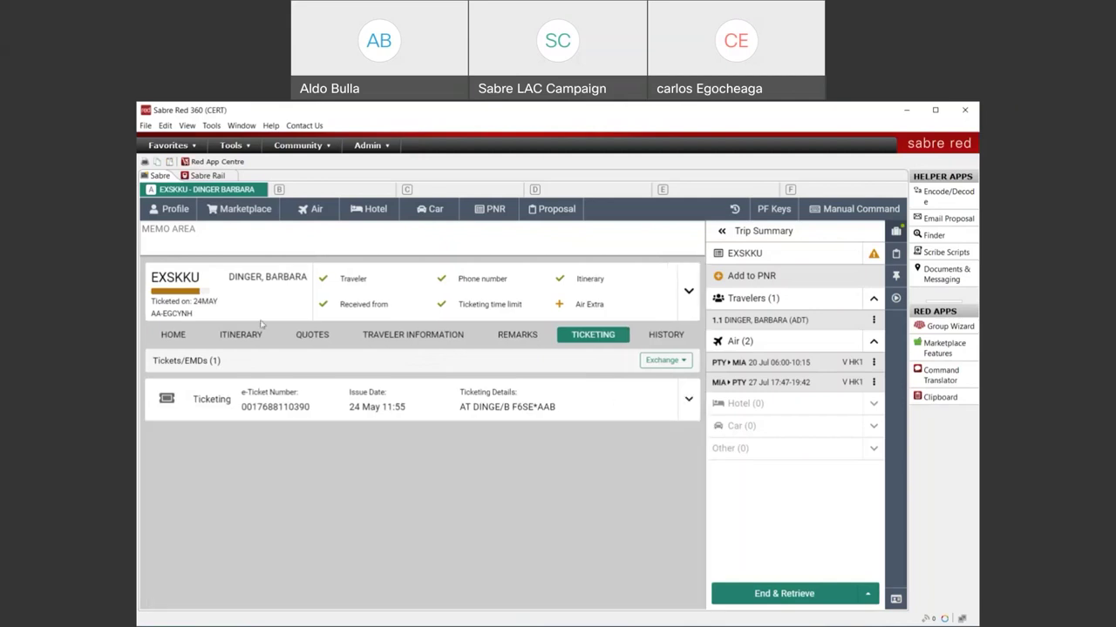
pyautogui.click(173, 334)
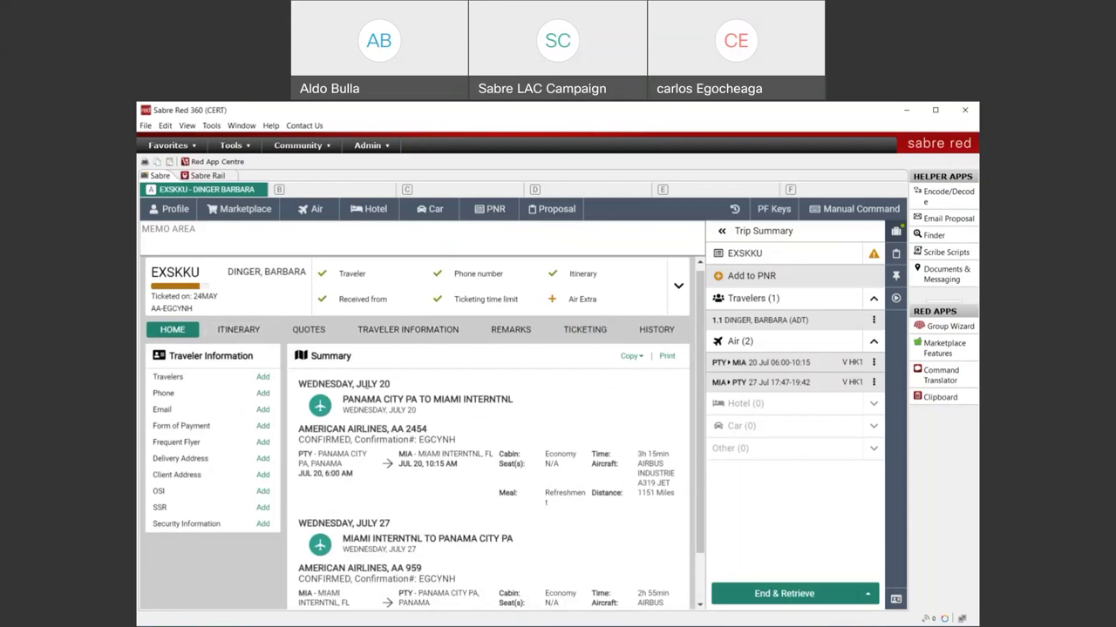
# Dismiss the Proposal dropdown and open the Air Shopping search form instead.
pyautogui.scroll(-1, 369, 383)
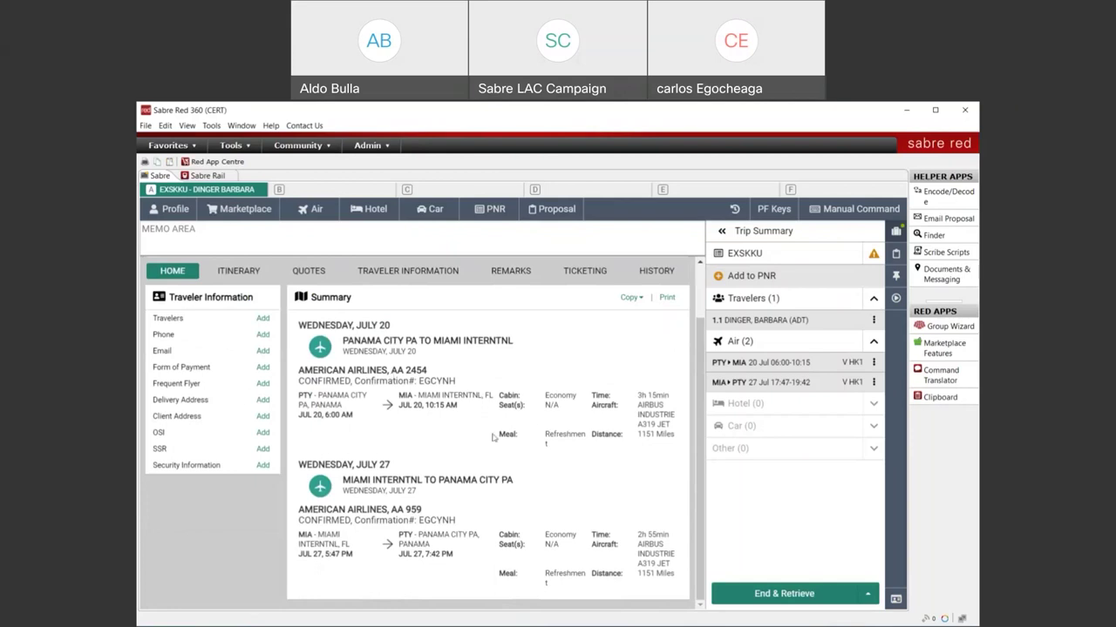
pyautogui.scroll(1, 512, 392)
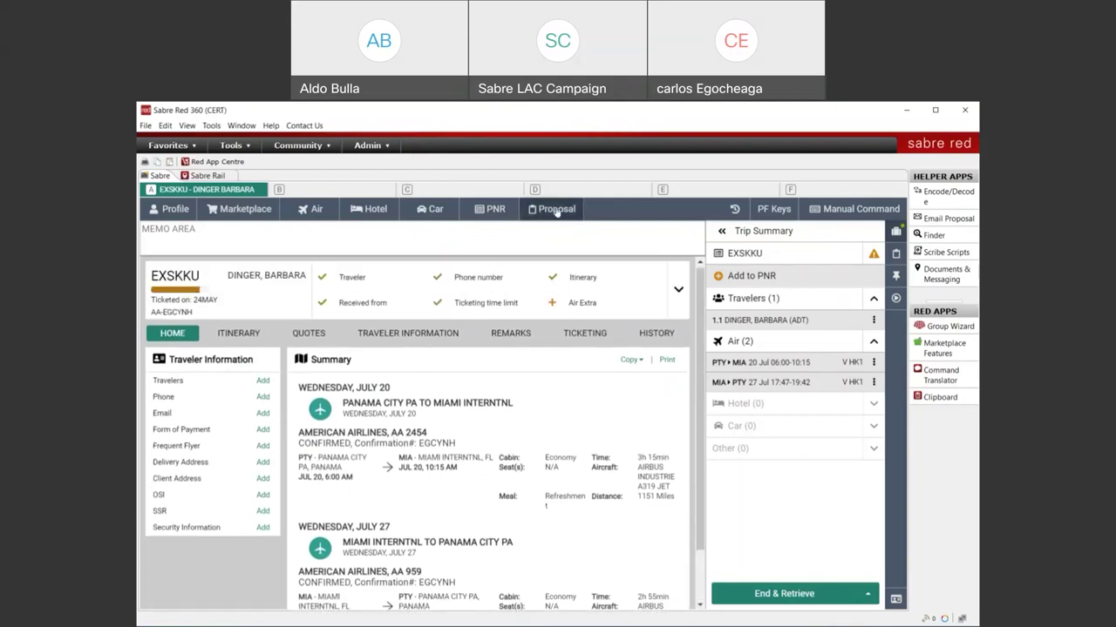
pyautogui.click(556, 212)
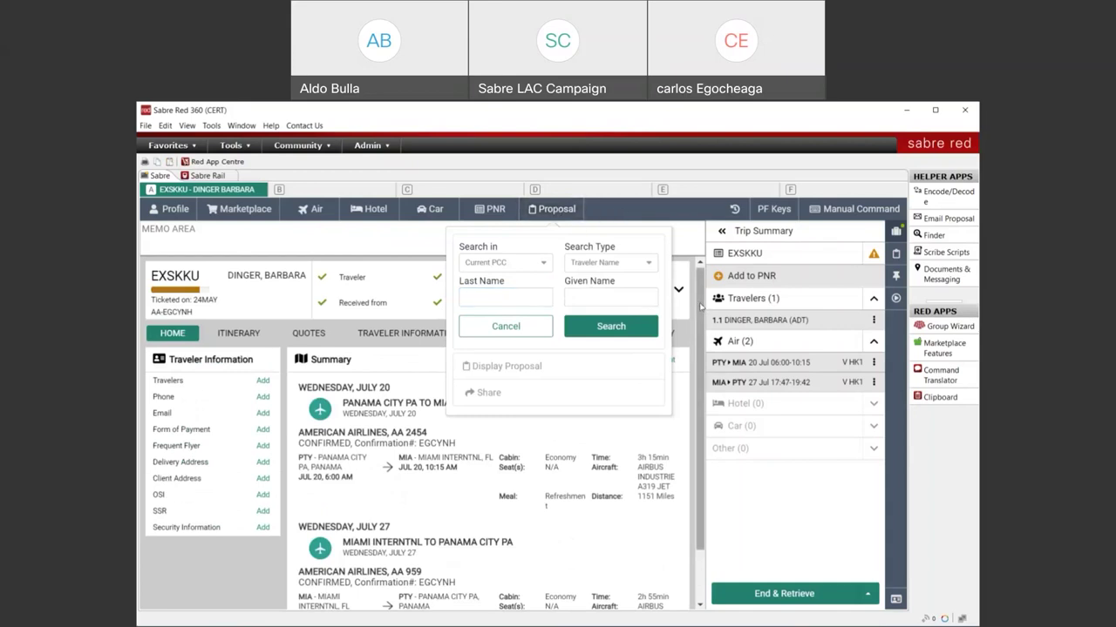
pyautogui.click(560, 220)
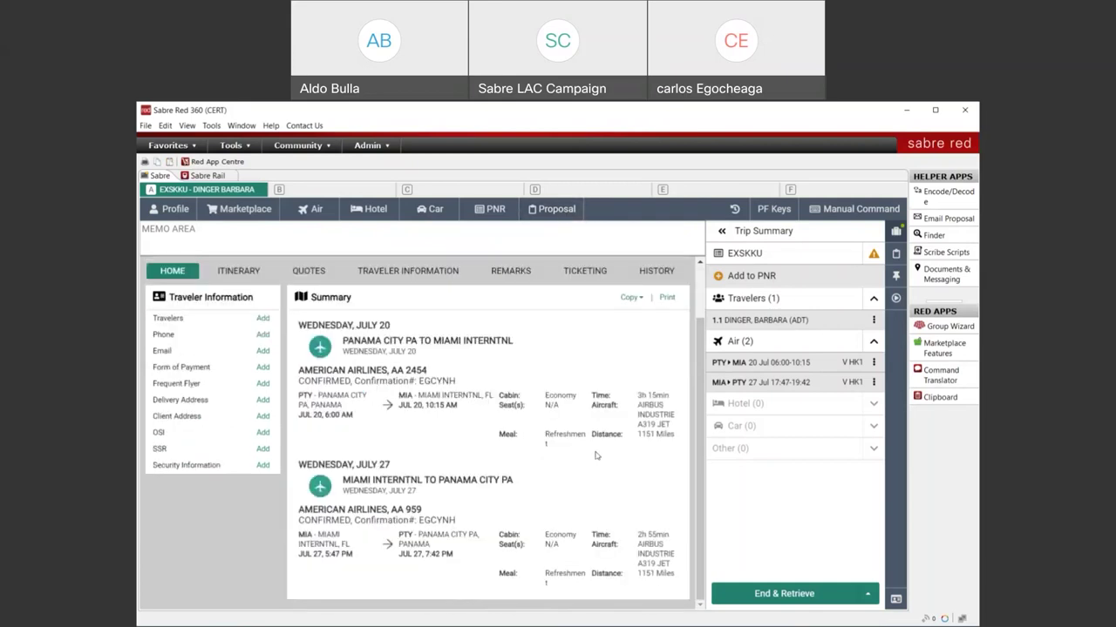
pyautogui.click(315, 210)
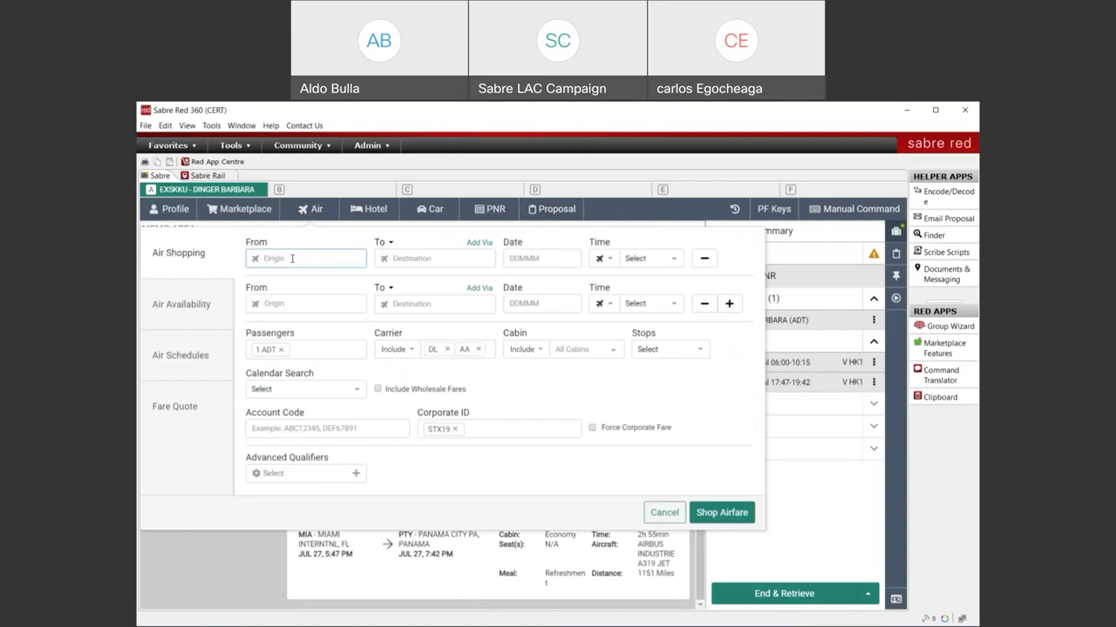
# Shop round-trip airfares PTY to MIA, out 22JUN2022 and back 24JUN2022.
pyautogui.write('d')
pyautogui.write('ty')
pyautogui.click(403, 277)
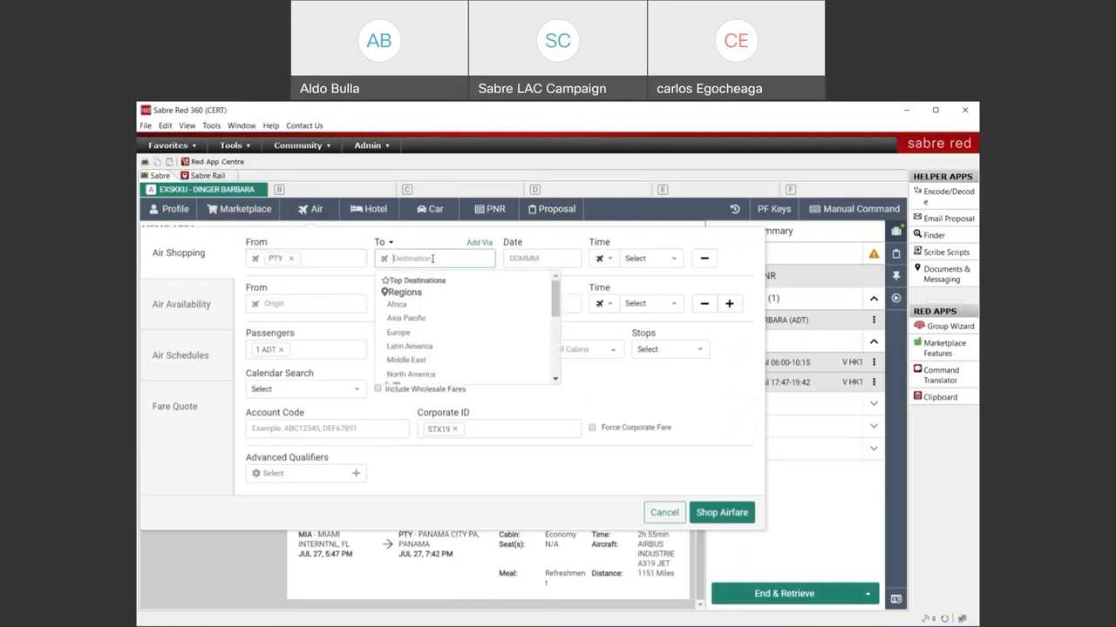
pyautogui.write('mia')
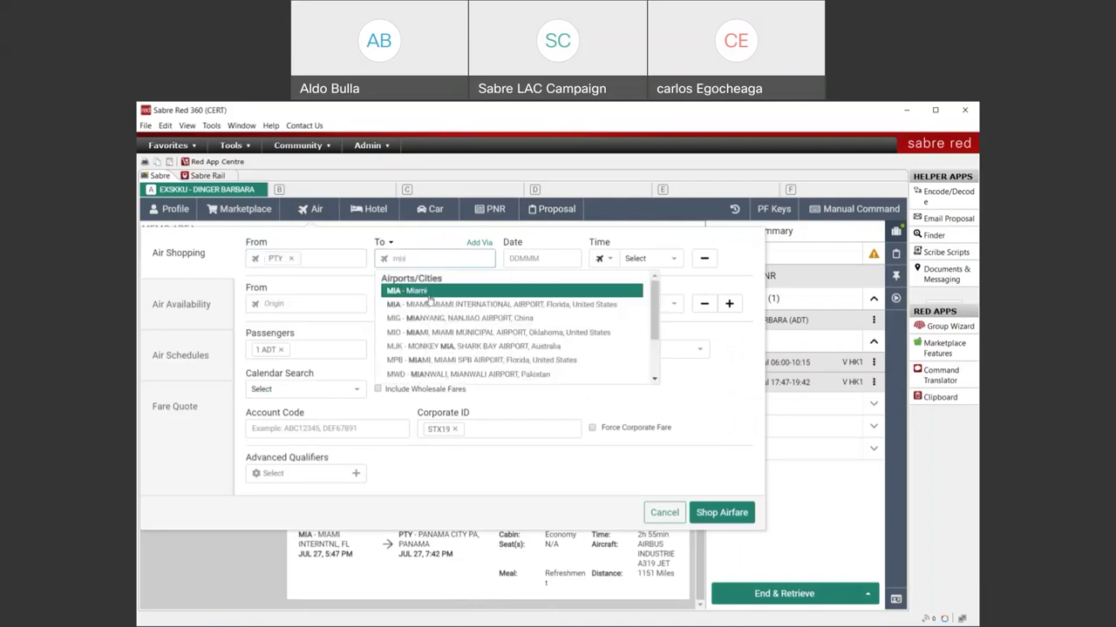
pyautogui.click(430, 303)
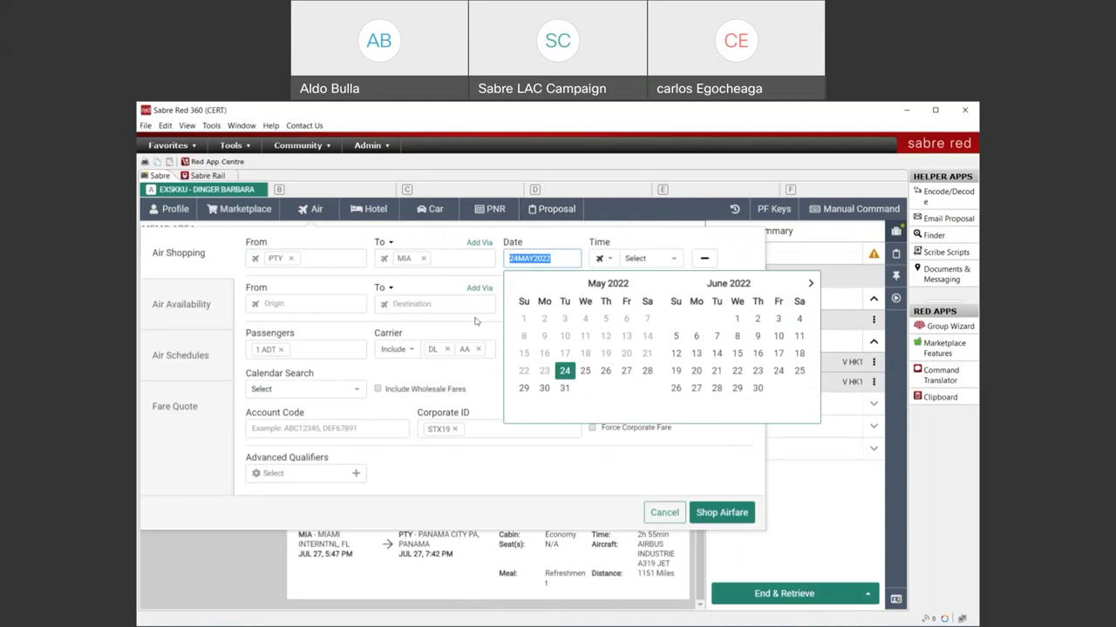
pyautogui.click(737, 370)
pyautogui.click(342, 301)
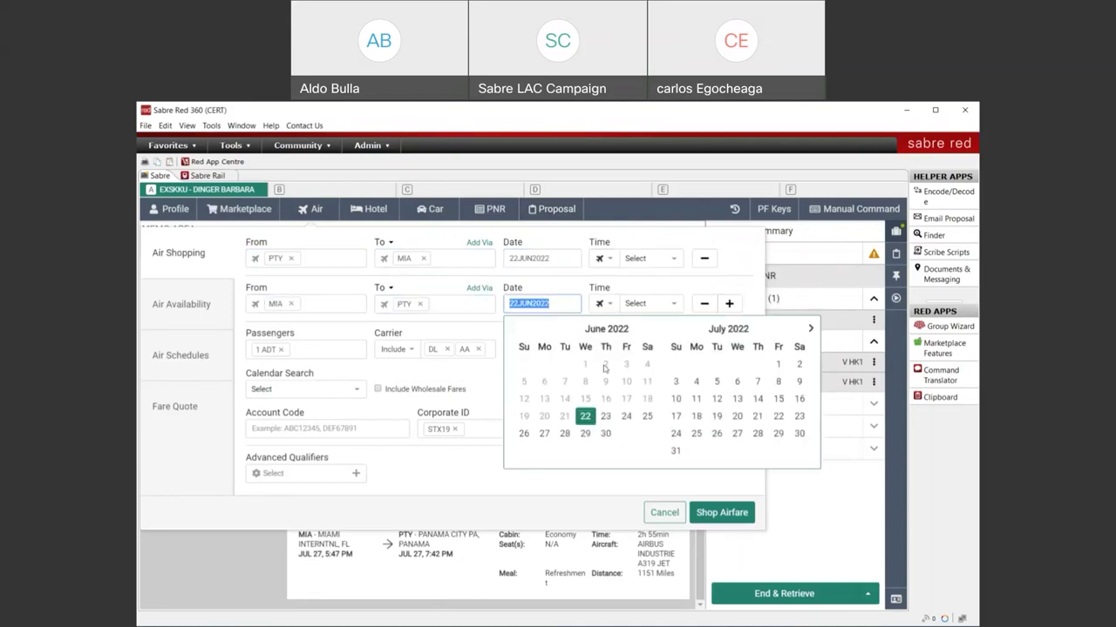
pyautogui.click(625, 416)
pyautogui.click(718, 514)
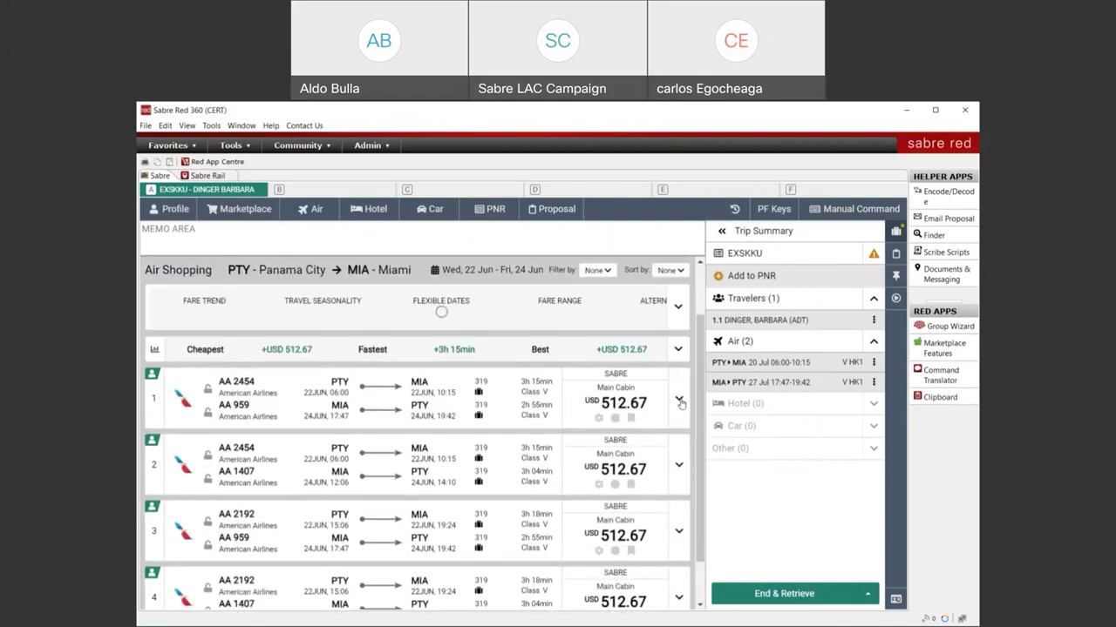
# Expand the USD 512.67 AA 2454/AA 959 result, then bring up proposal search.
pyautogui.click(664, 406)
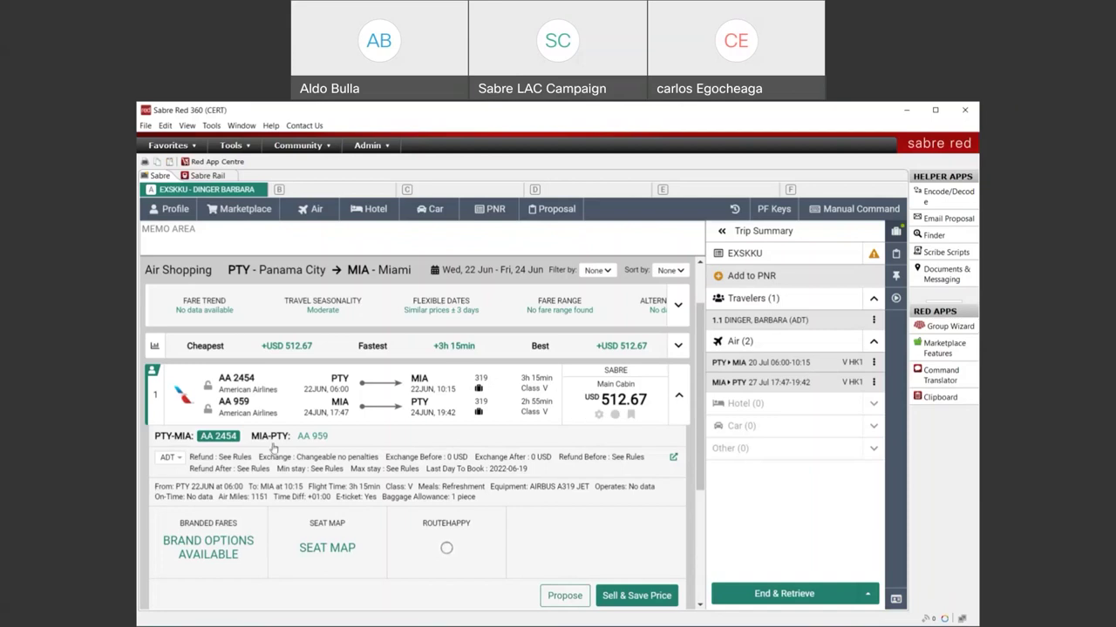
pyautogui.click(554, 212)
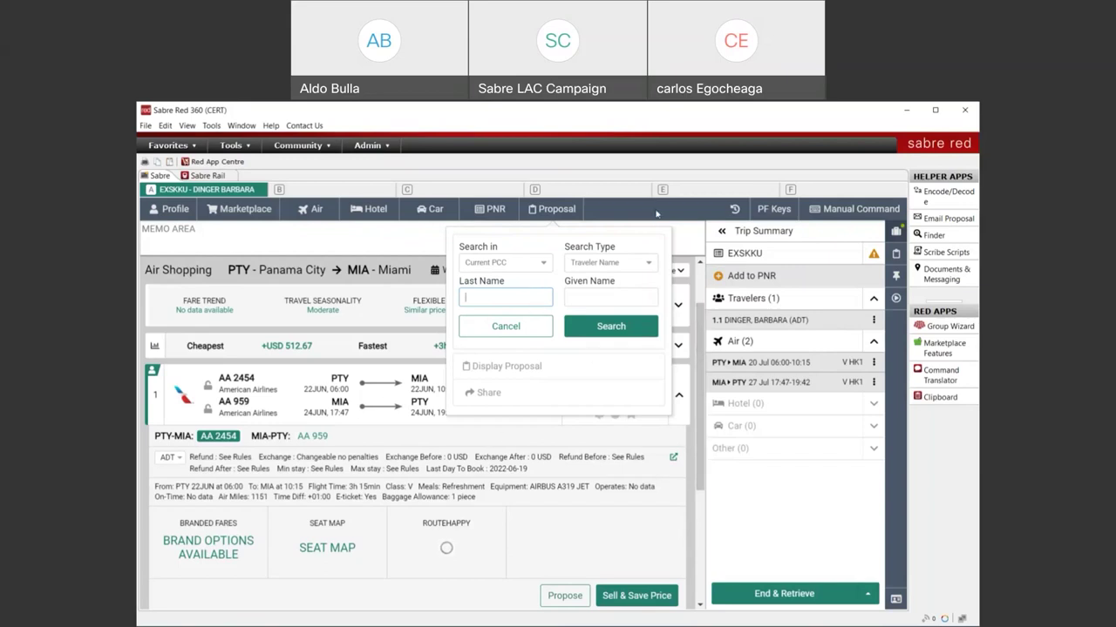
# Close the proposal search and choose Ignore PNR under End & Retrieve, confirming Ignore.
pyautogui.click(557, 209)
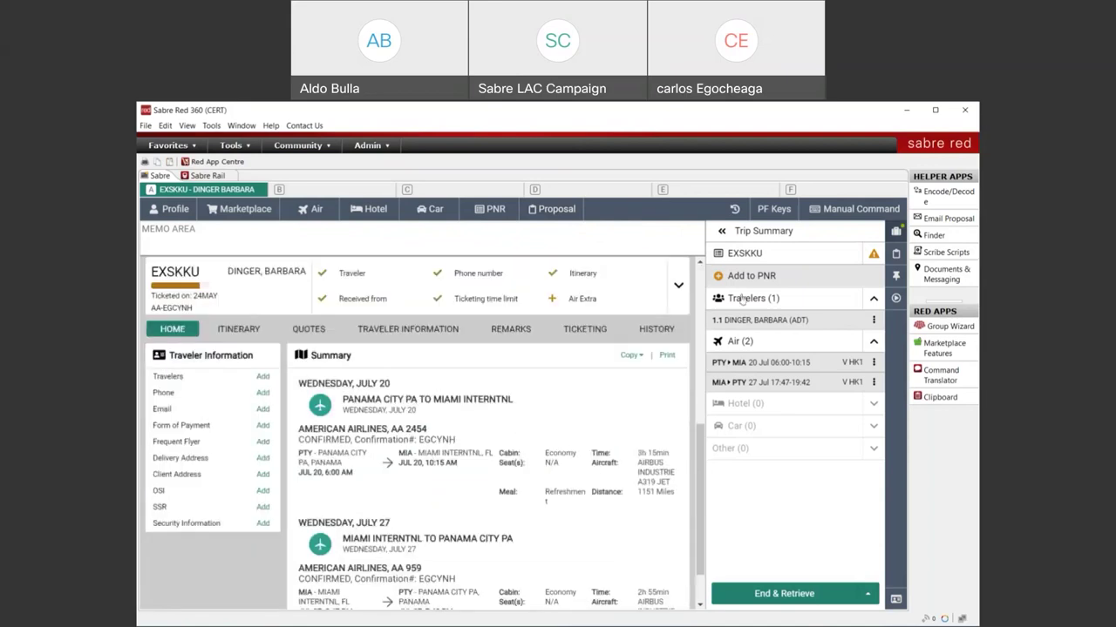
pyautogui.scroll(-1, 700, 436)
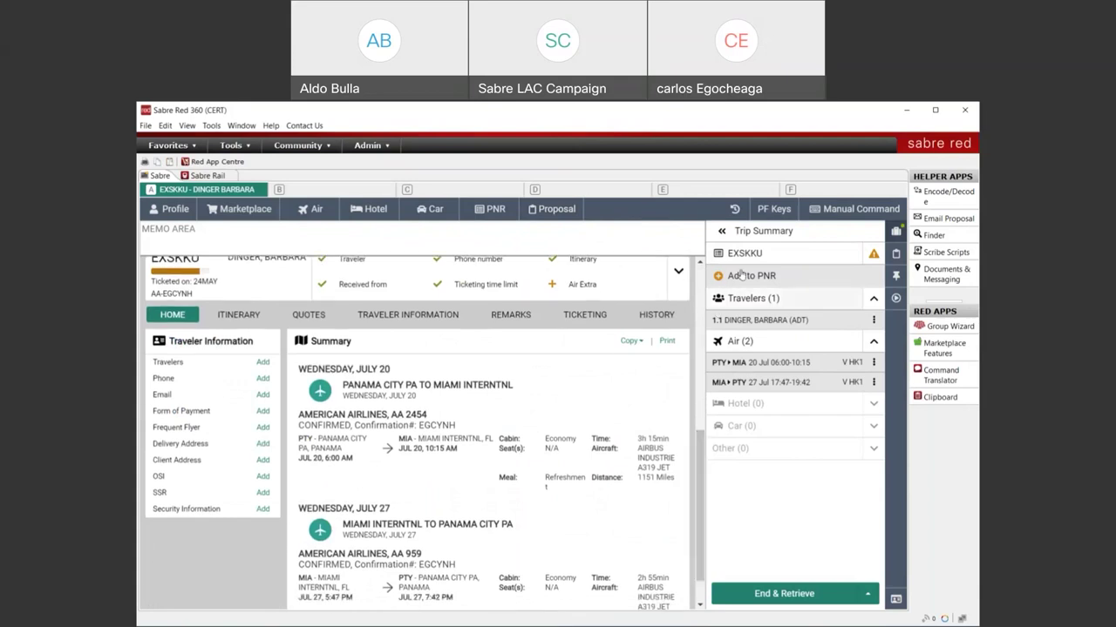
pyautogui.click(868, 596)
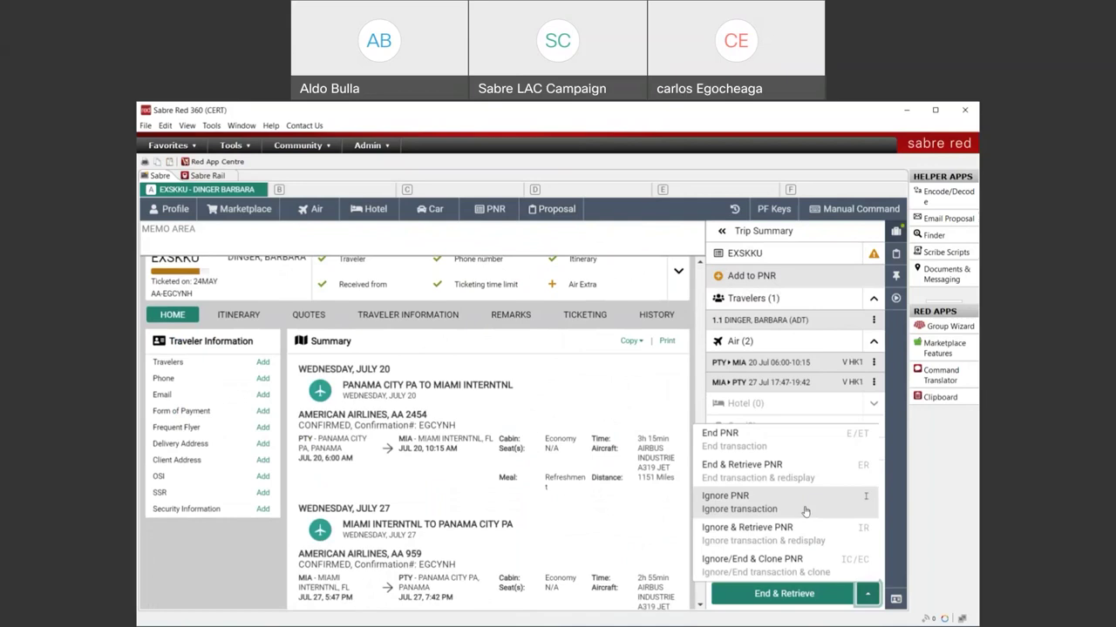
pyautogui.scroll(3, 572, 467)
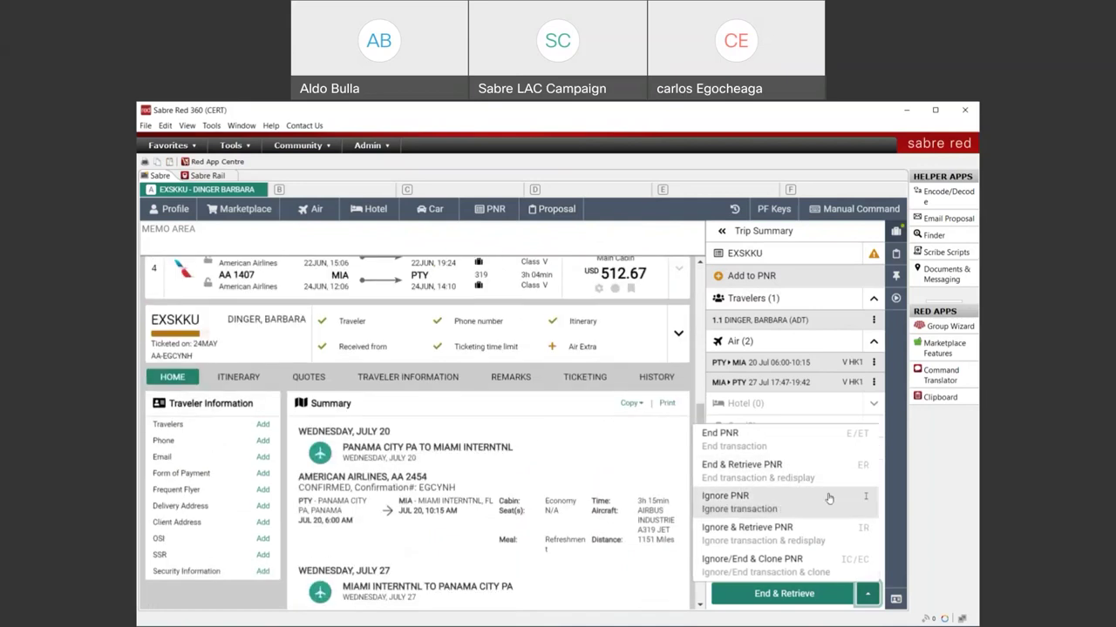
pyautogui.click(829, 498)
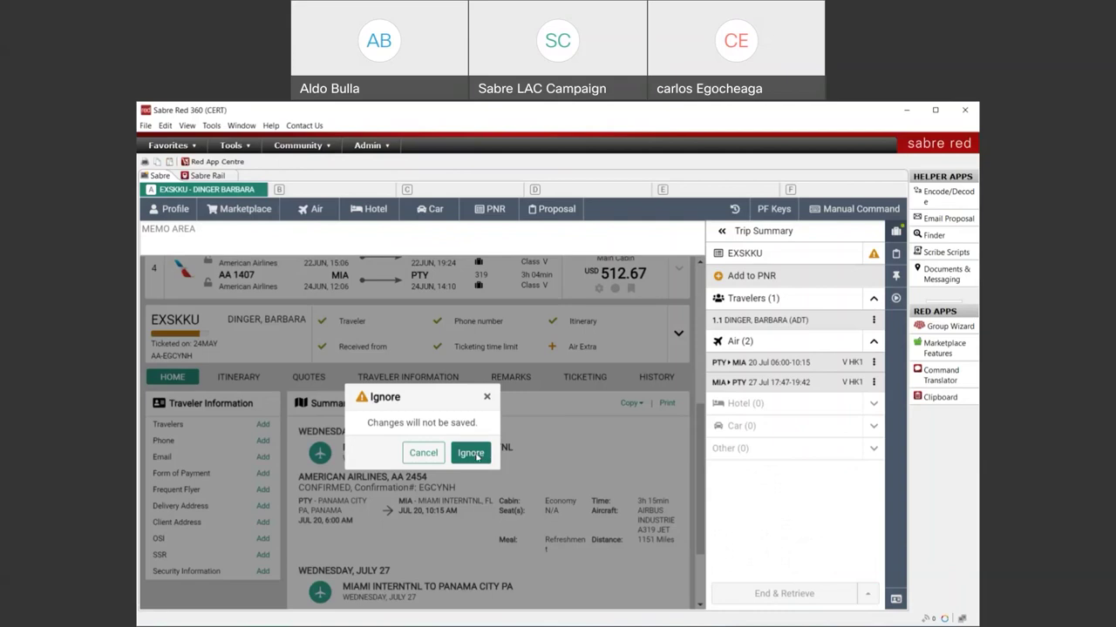
pyautogui.click(476, 455)
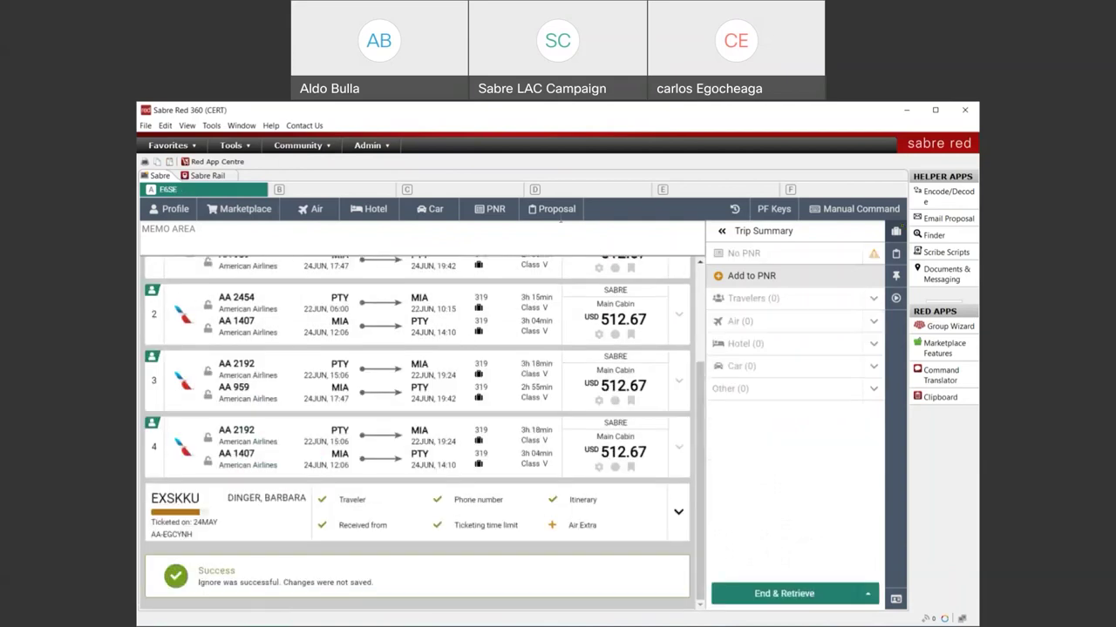
# In Air Shopping, set the route from Panama City (PTY) to Miami (MIA).
pyautogui.click(314, 212)
pyautogui.click(313, 255)
pyautogui.write('pty')
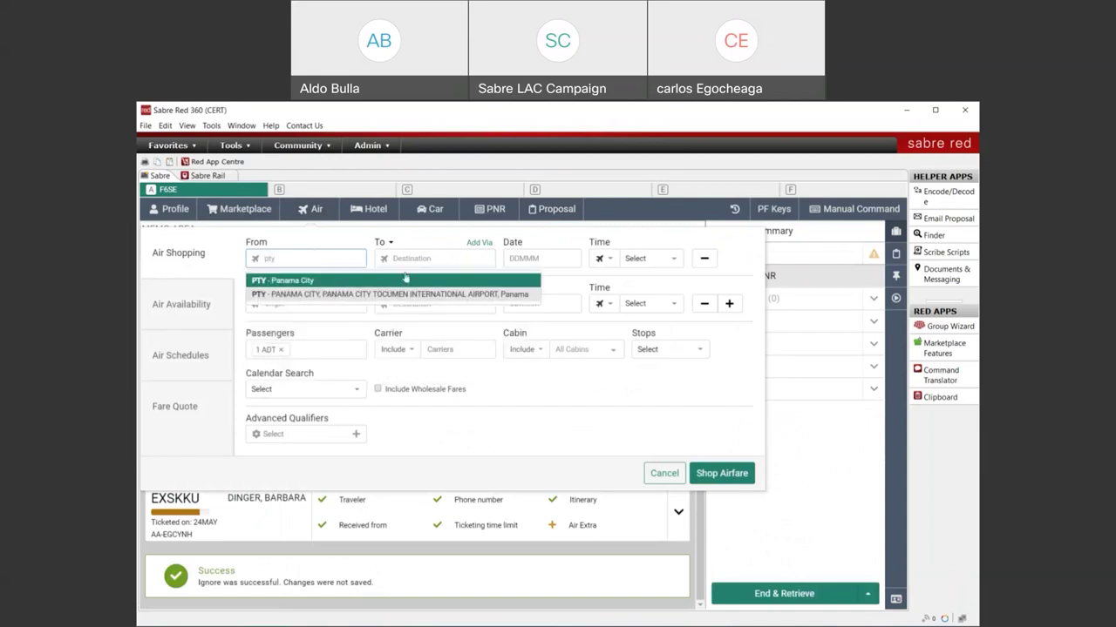
pyautogui.click(405, 278)
pyautogui.click(410, 259)
pyautogui.write('mia')
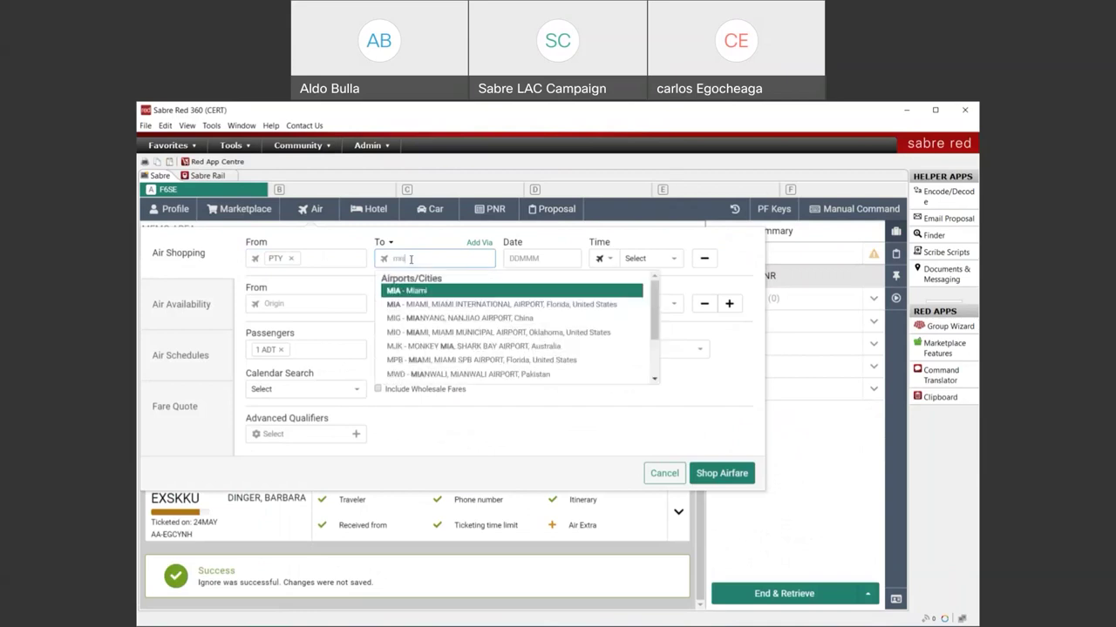
pyautogui.click(510, 287)
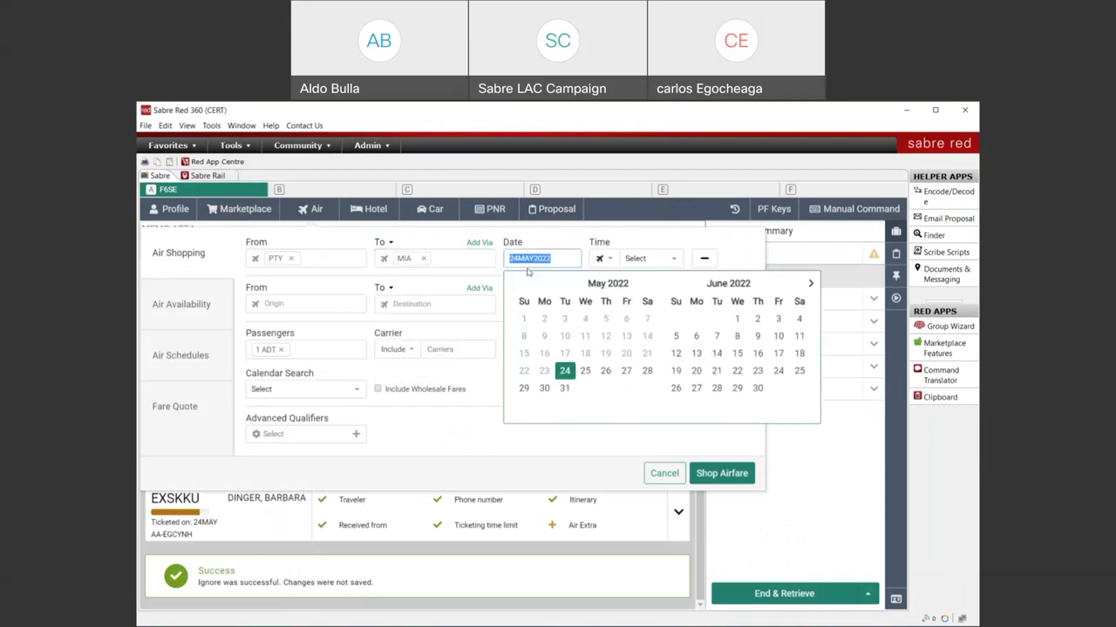
# Pick 27 May outbound, add a MIA–PTY return on 30 May, and search fares.
pyautogui.click(626, 370)
pyautogui.click(327, 302)
pyautogui.click(534, 303)
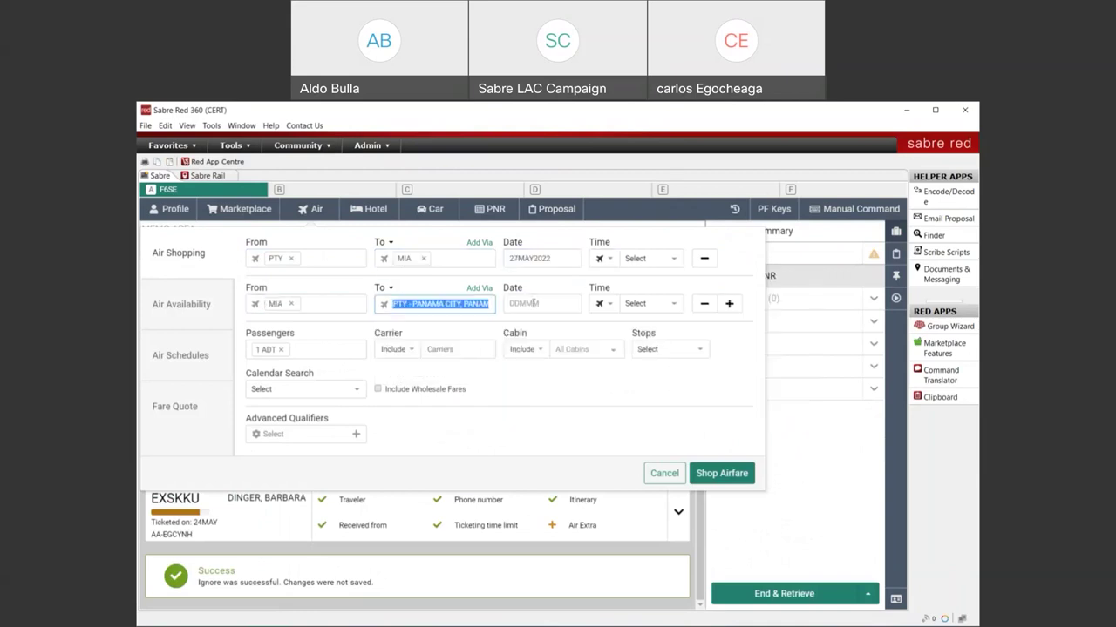
pyautogui.click(547, 433)
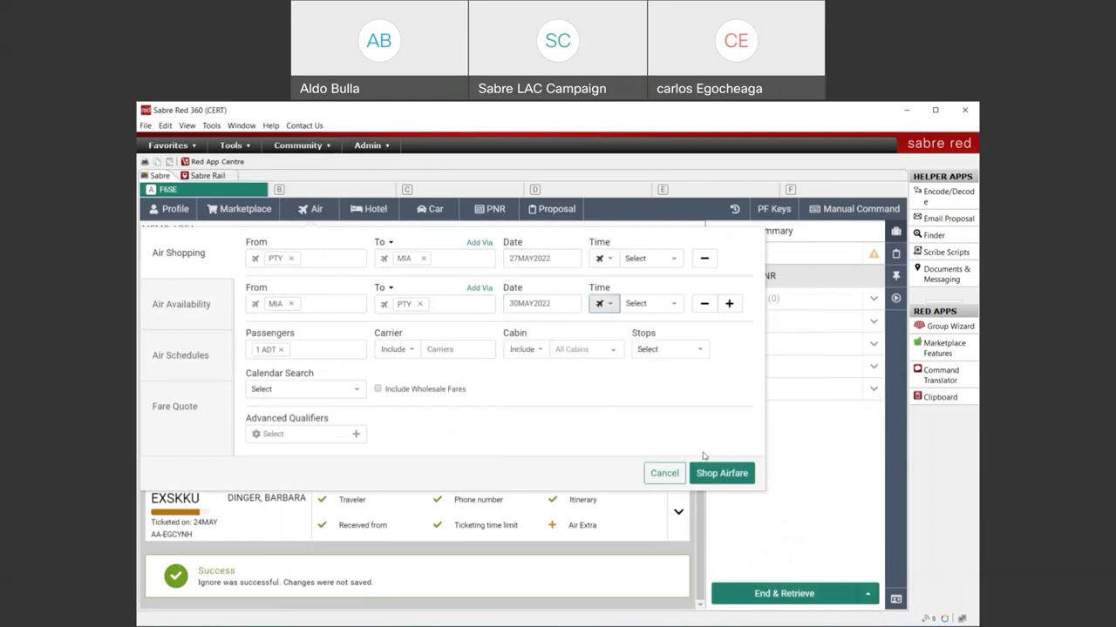
pyautogui.click(729, 475)
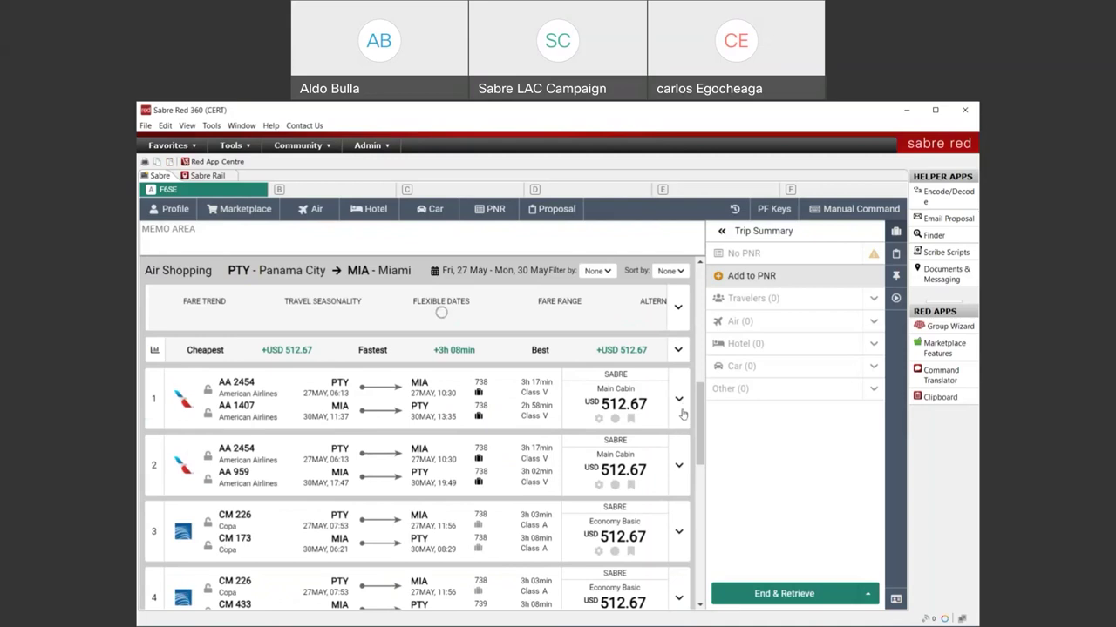
# Propose the first USD 512.67 AA fare and check the new record's Quotes and Home views.
pyautogui.click(679, 396)
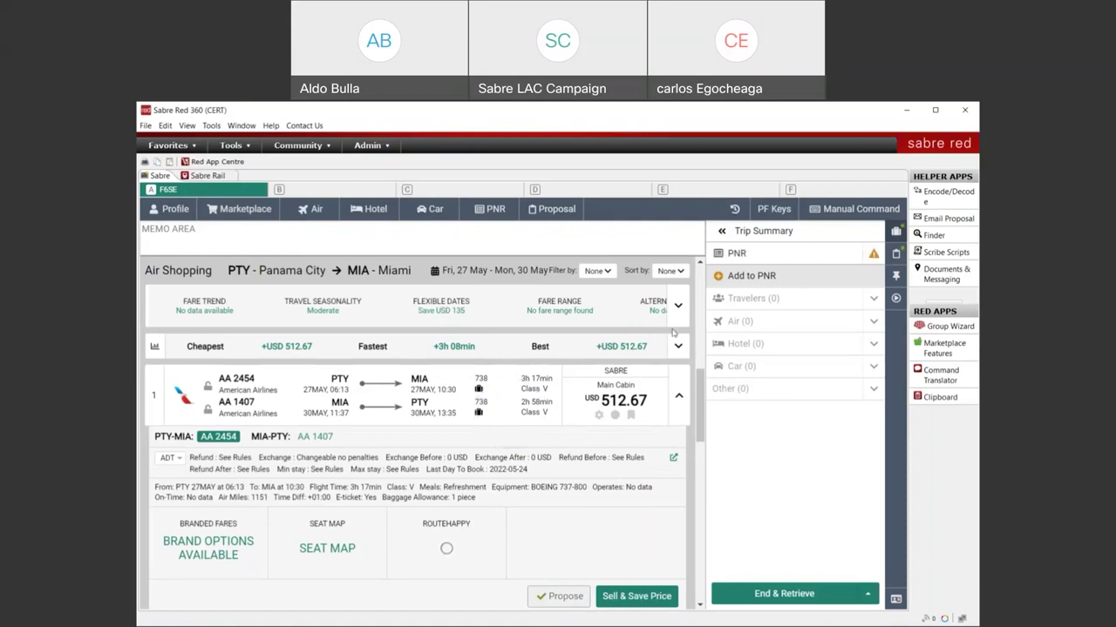
pyautogui.click(755, 253)
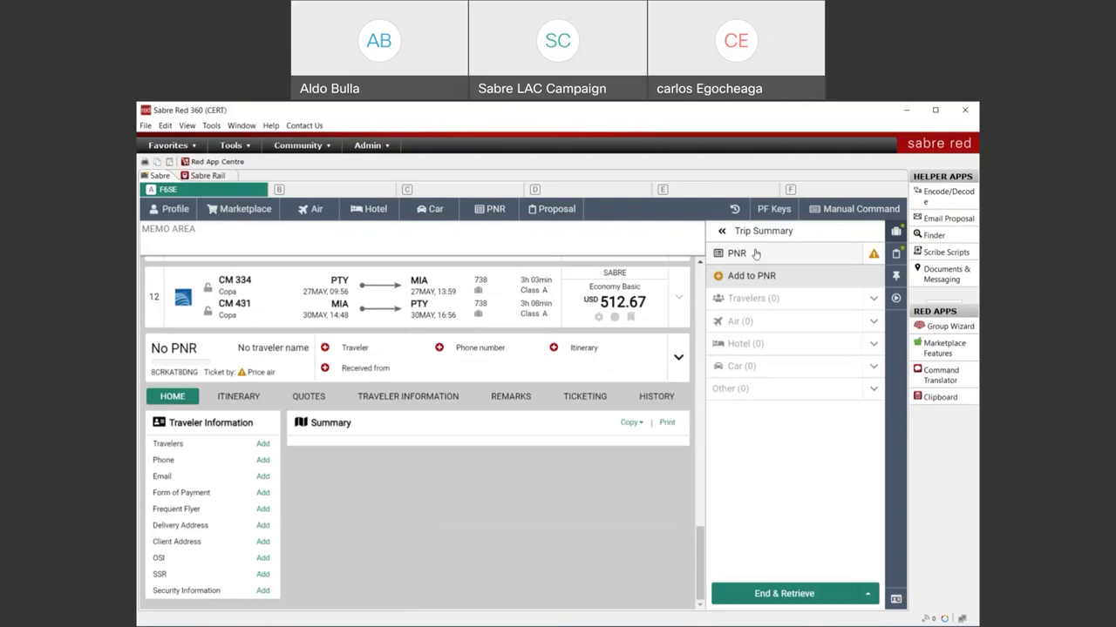
pyautogui.click(301, 399)
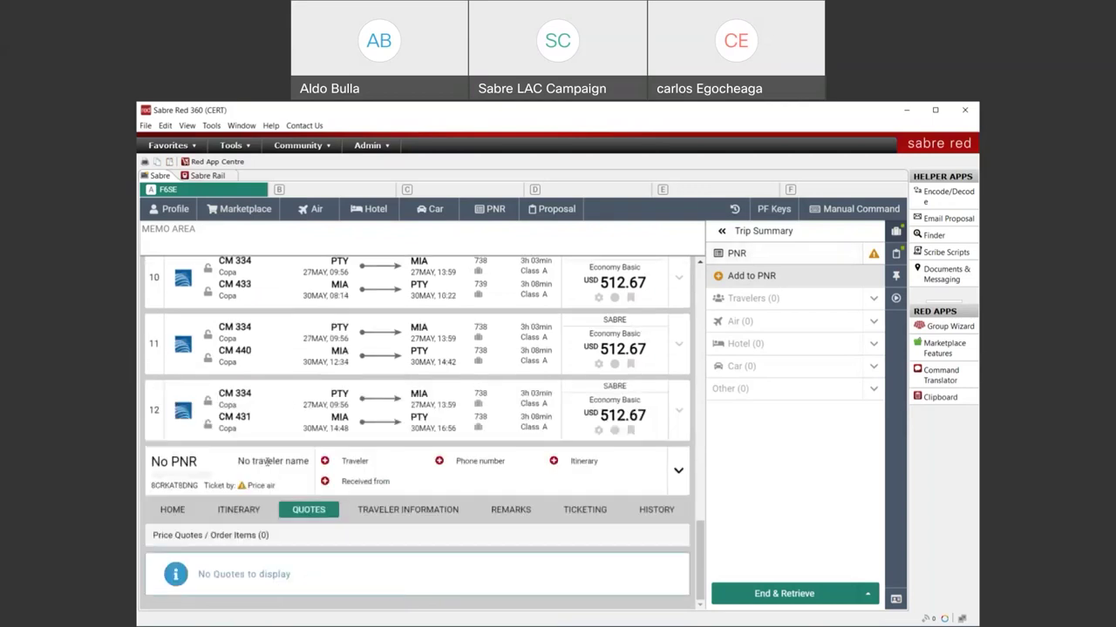
pyautogui.click(167, 510)
pyautogui.click(560, 213)
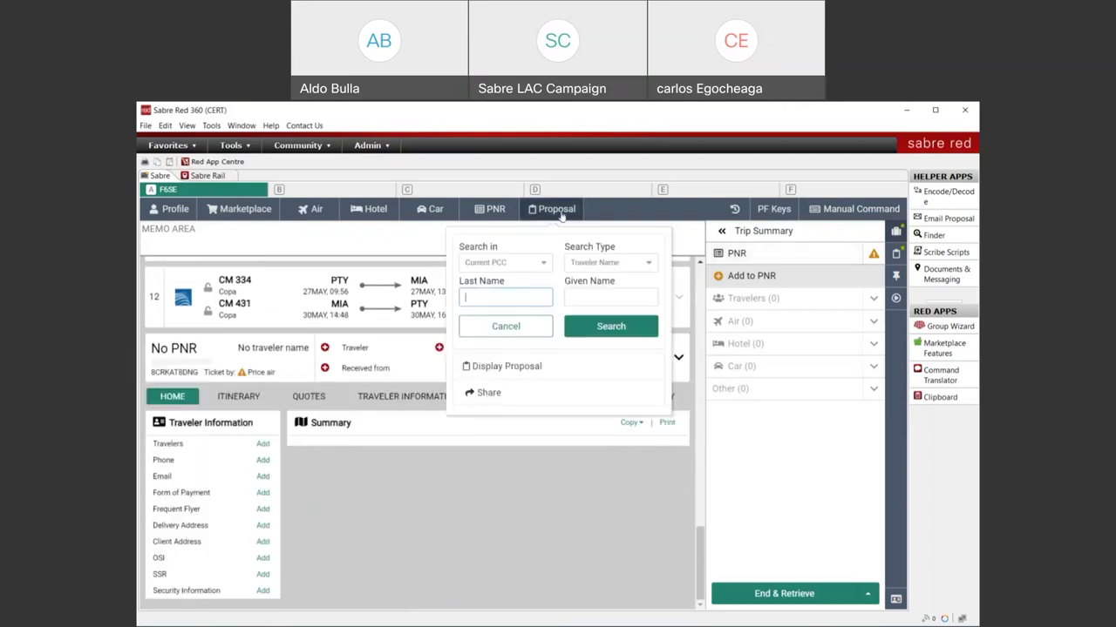
# Display the trip proposal, select its reference code, and open the Share preview.
pyautogui.click(513, 367)
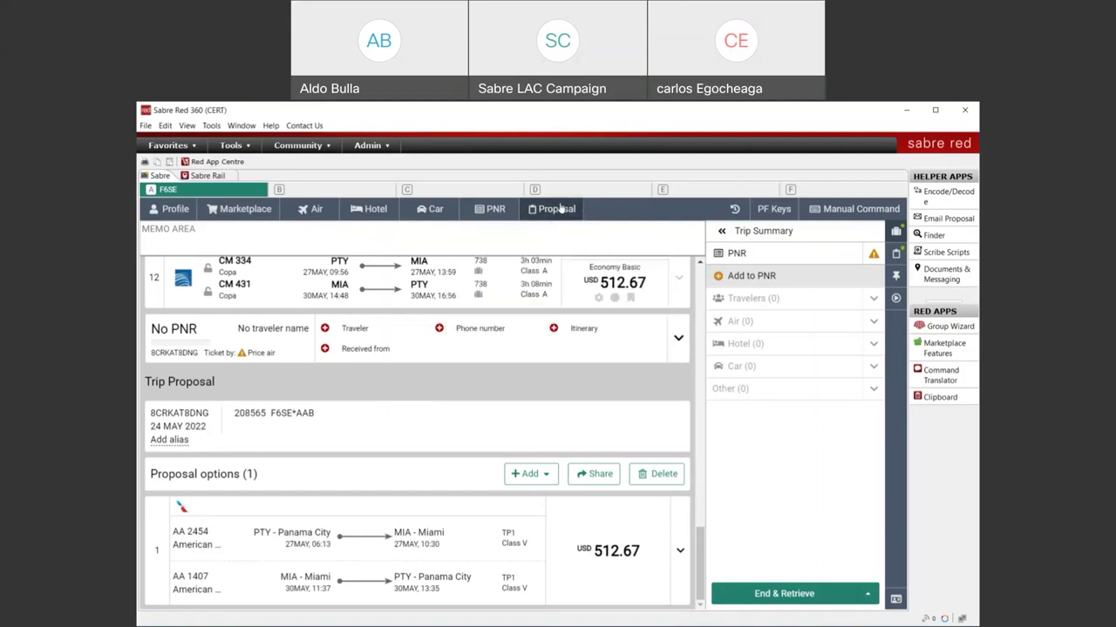
pyautogui.moveTo(209, 413); pyautogui.dragTo(149, 413)
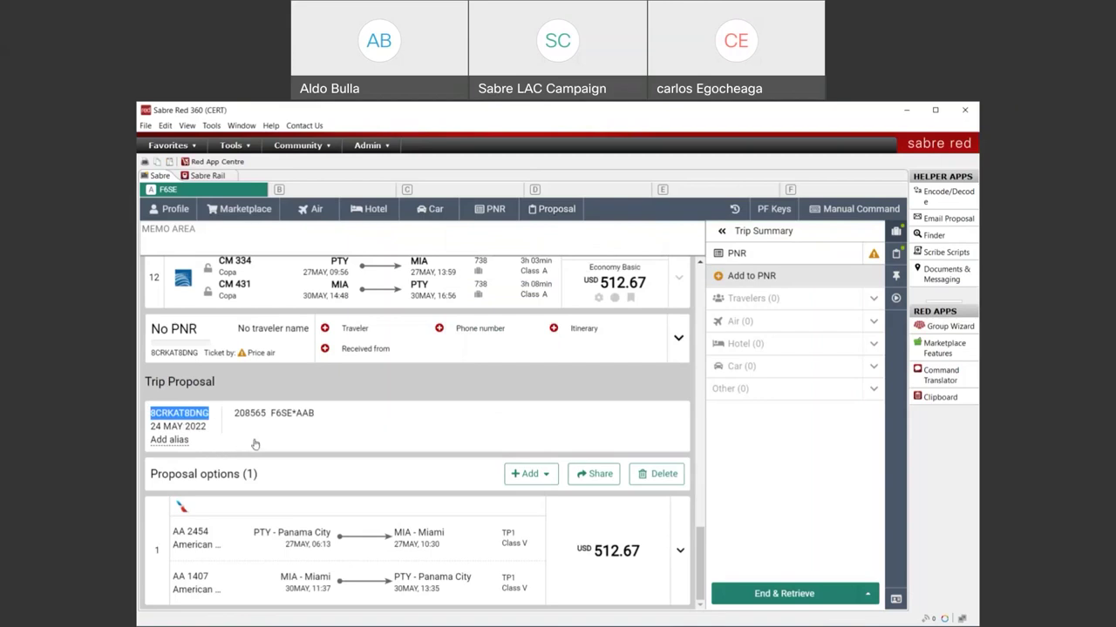
pyautogui.click(595, 476)
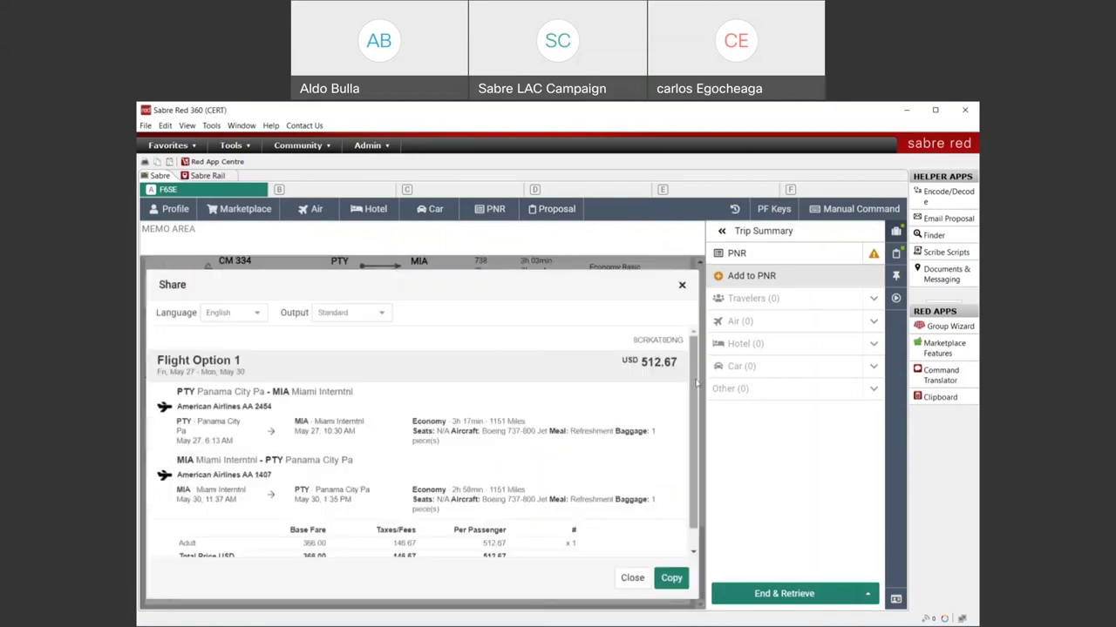
pyautogui.scroll(-1, 688, 378)
# Close the Share preview, check the Add options, and expand option 1's flight details and fare rules.
pyautogui.click(679, 286)
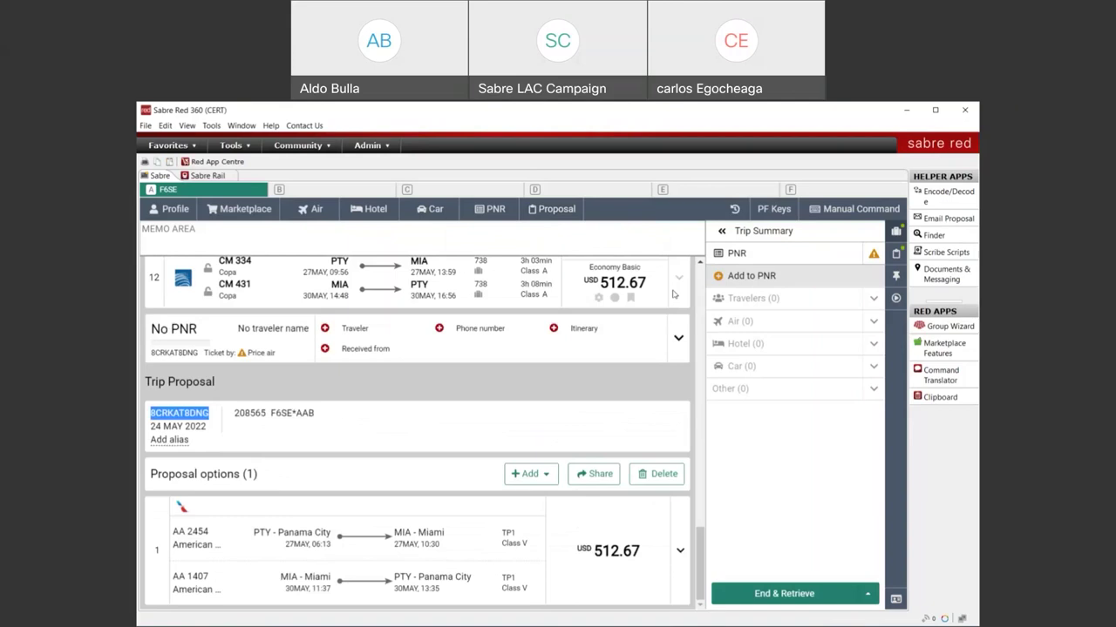
pyautogui.click(546, 476)
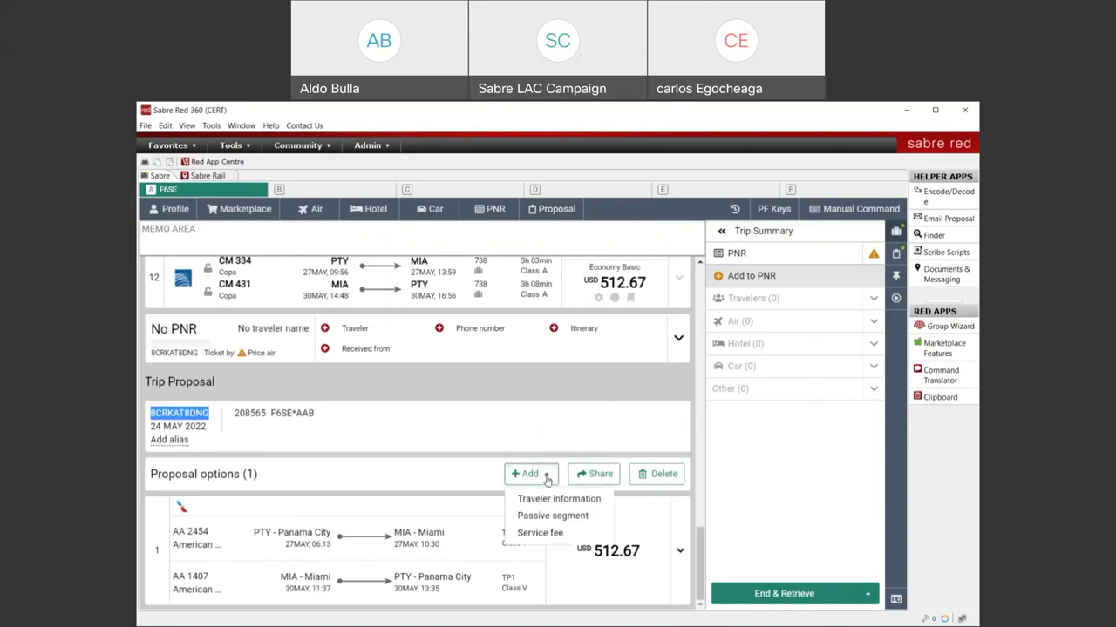
pyautogui.click(506, 432)
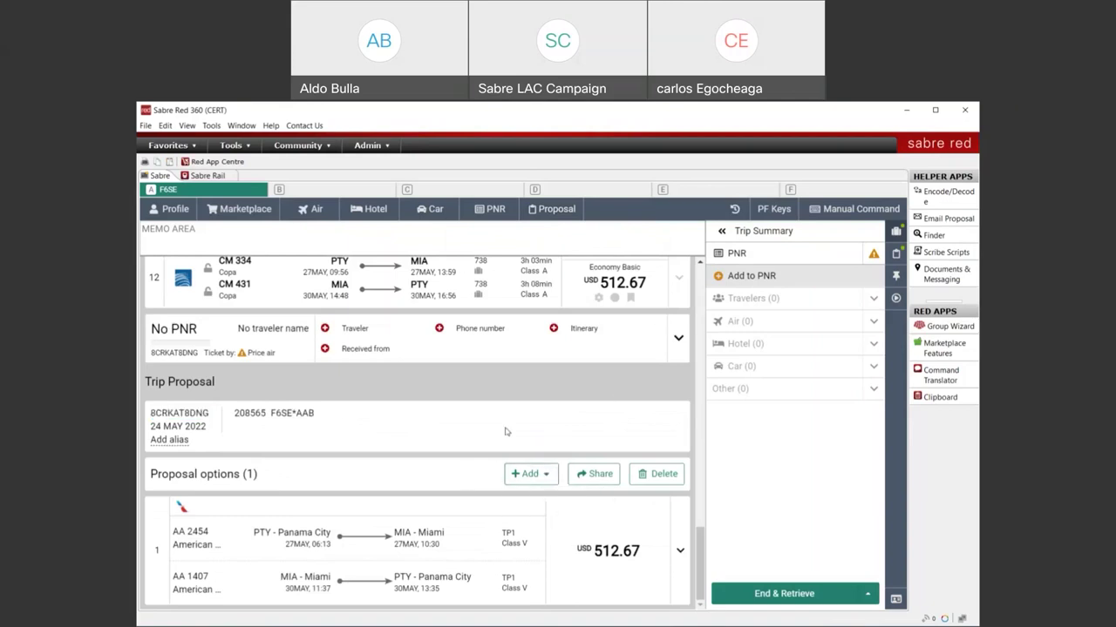
pyautogui.click(679, 552)
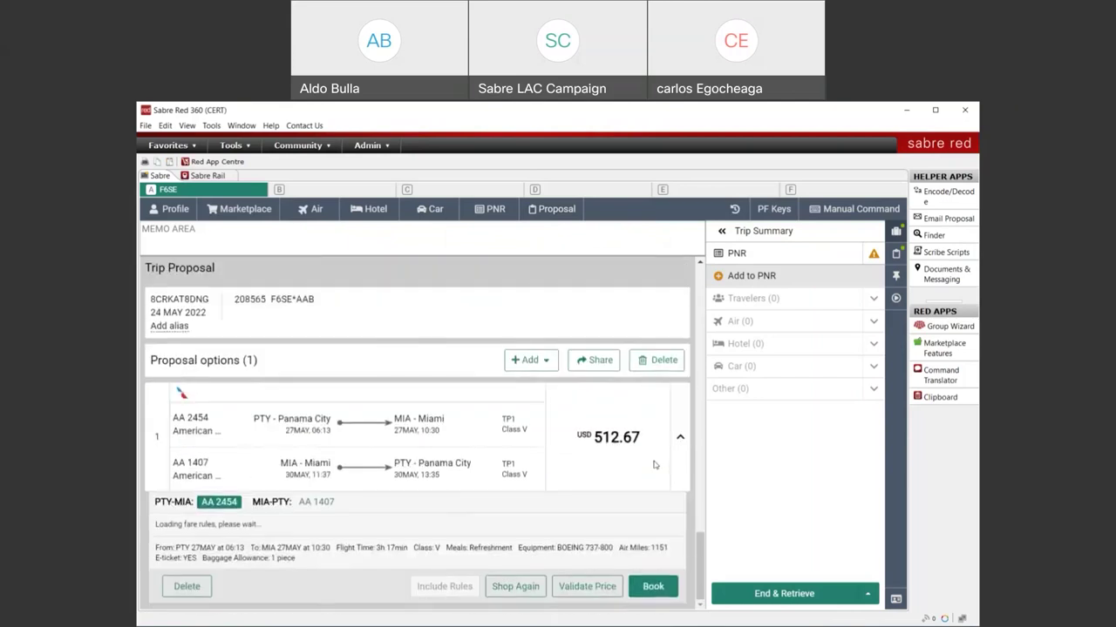
pyautogui.scroll(3, 649, 458)
pyautogui.scroll(-3, 539, 420)
pyautogui.moveTo(210, 305); pyautogui.dragTo(154, 298)
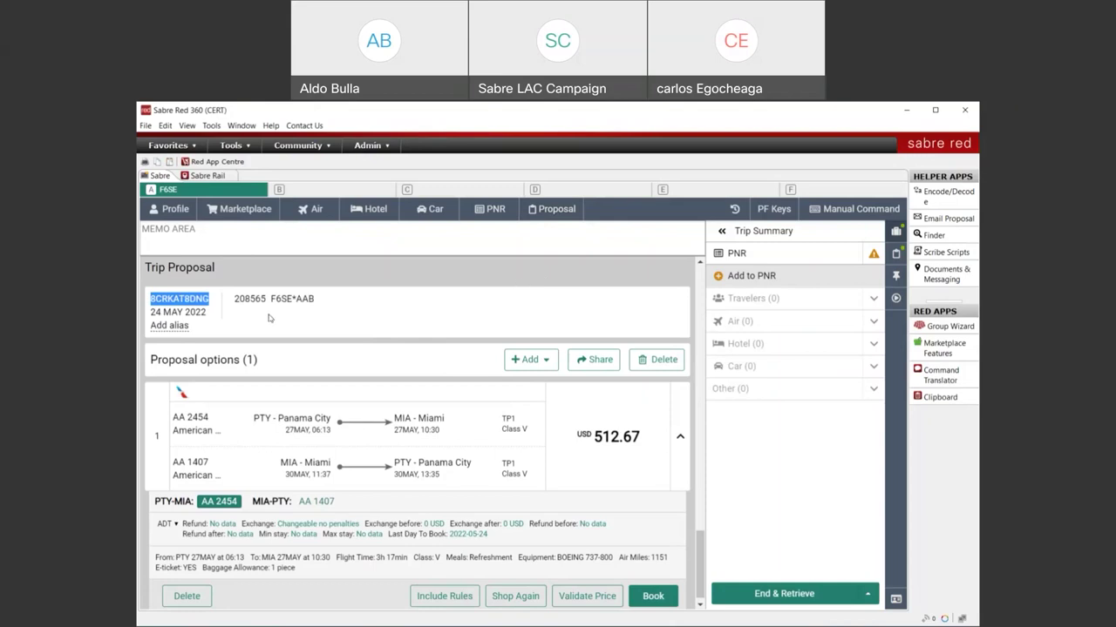
pyautogui.click(555, 214)
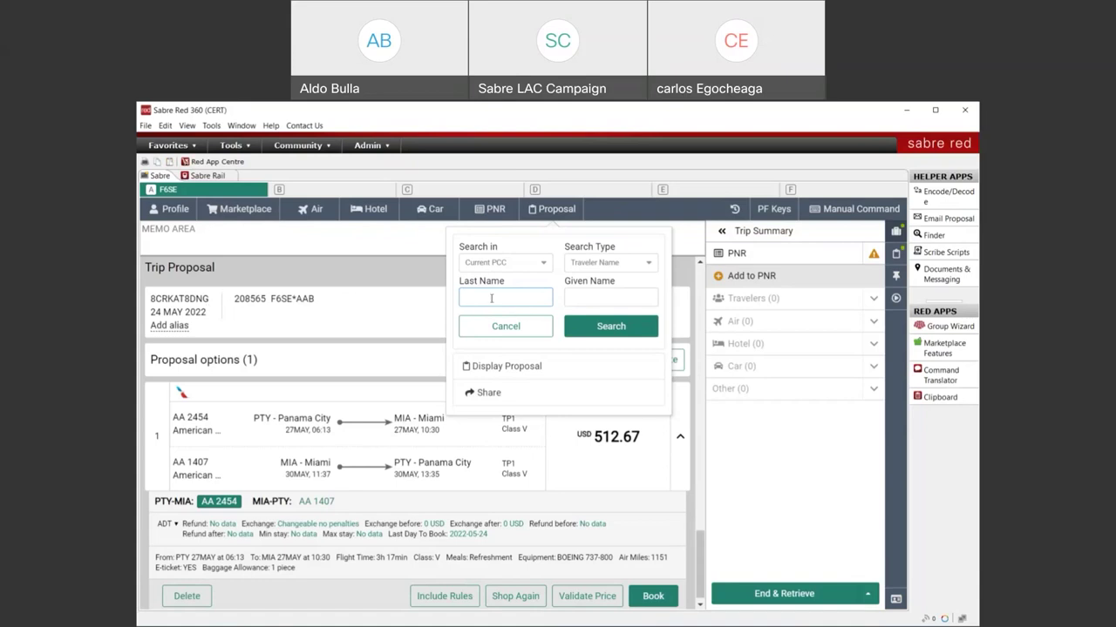
# Close the Proposal menu and end the proposal session with the I command.
pyautogui.click(566, 216)
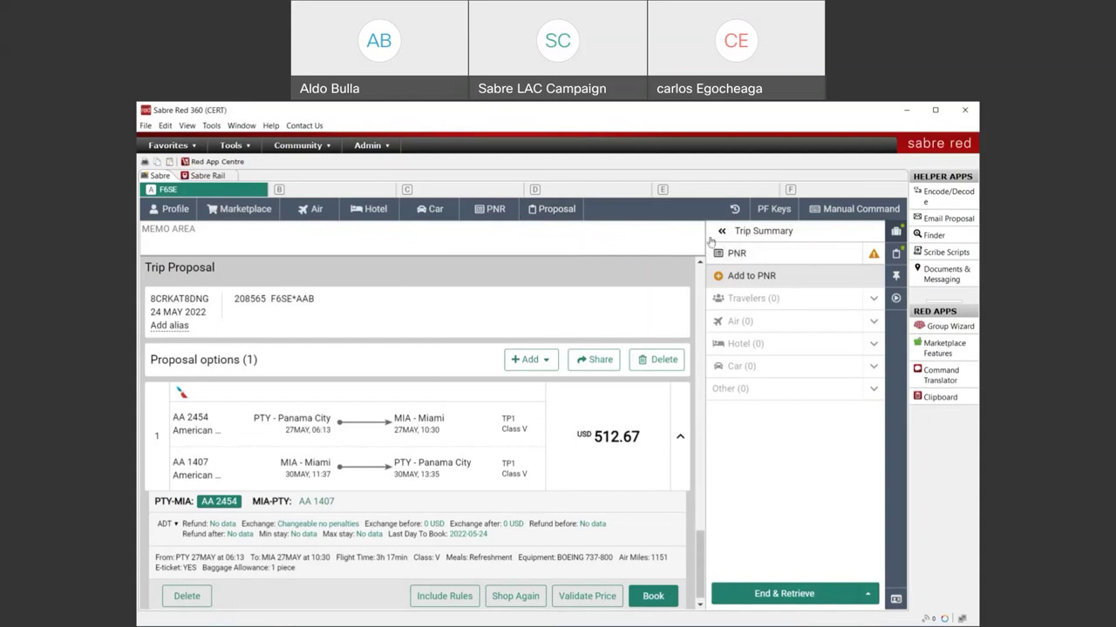
pyautogui.scroll(6, 639, 299)
pyautogui.scroll(10, 636, 299)
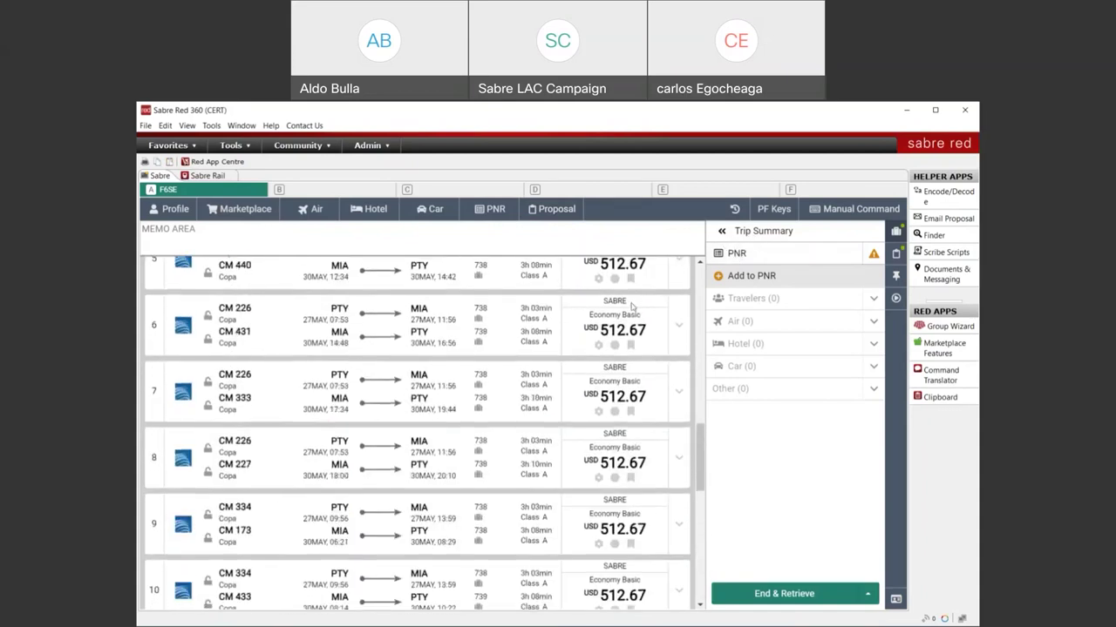
pyautogui.moveTo(203, 436); pyautogui.dragTo(152, 445)
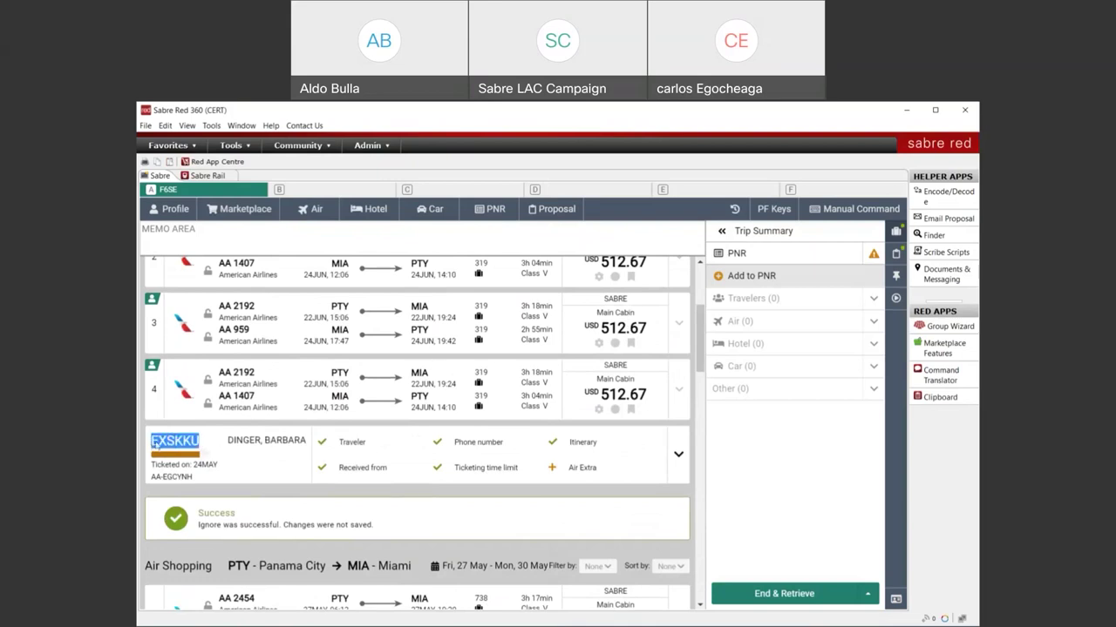
pyautogui.click(833, 213)
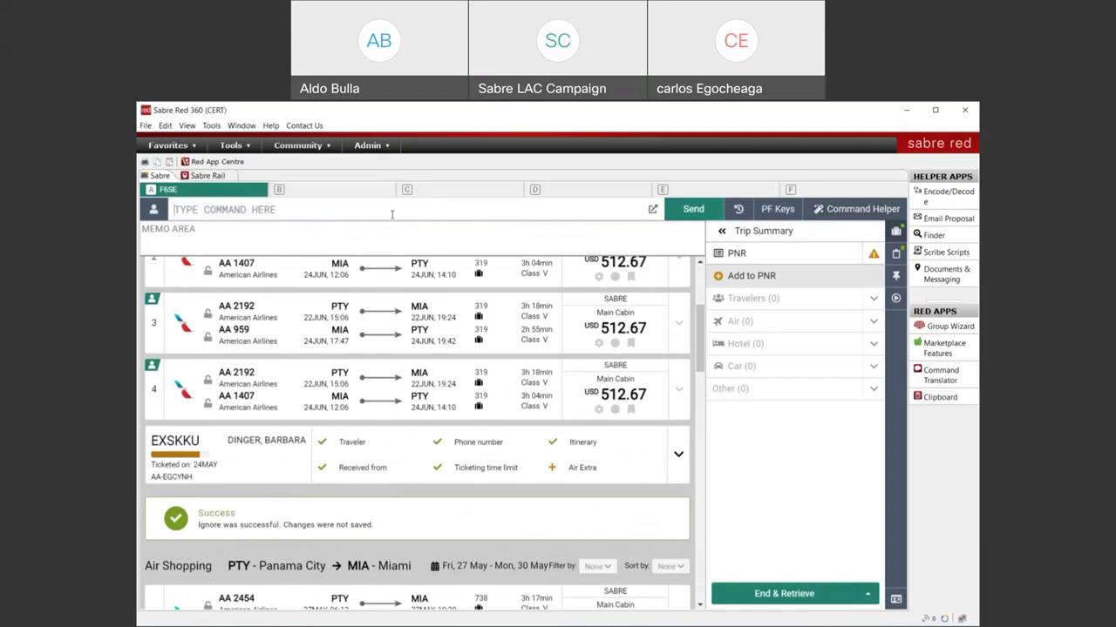
pyautogui.write('I')
pyautogui.press('Return')
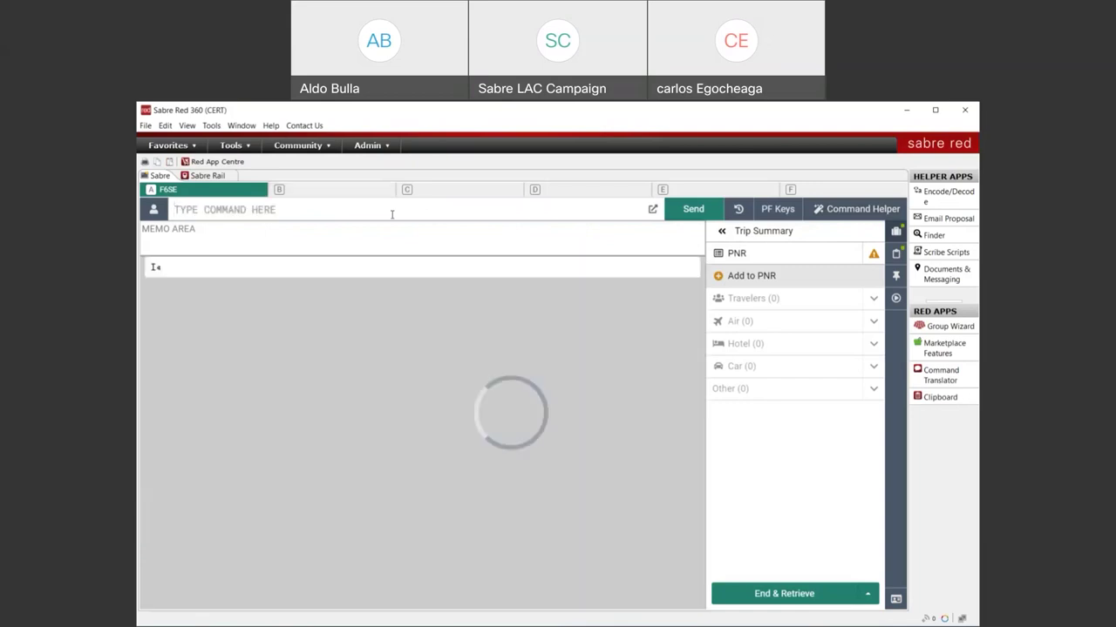
# Retrieve and redisplay booking EXSKKU with *EXSKKU.
pyautogui.write('*EXSKKU')
pyautogui.press('Return')
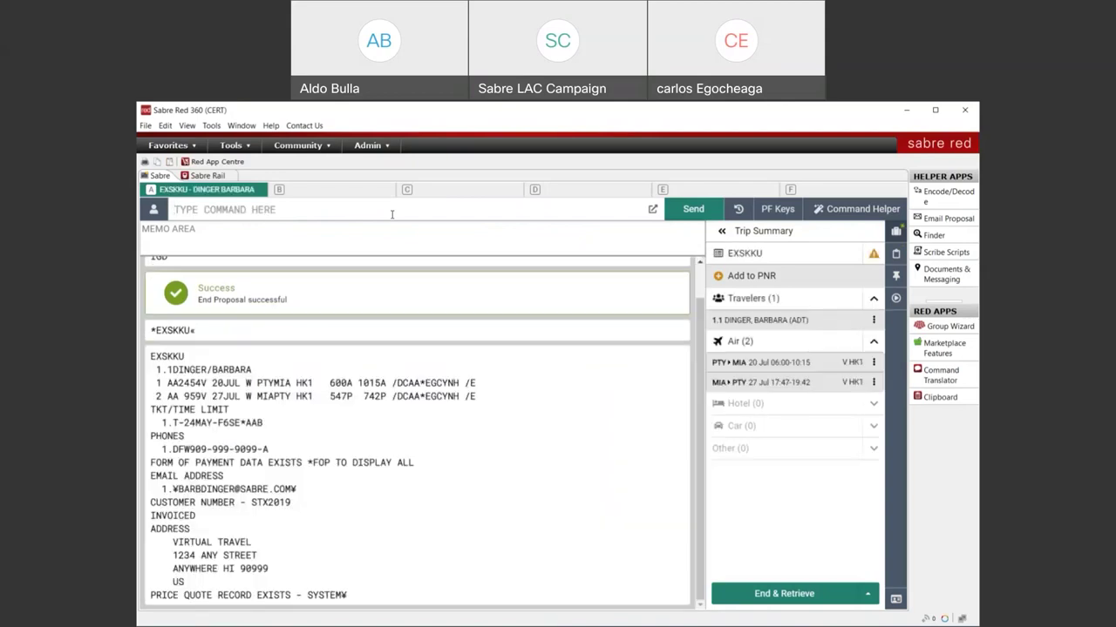
pyautogui.write('*EXSKKU')
pyautogui.press('Return')
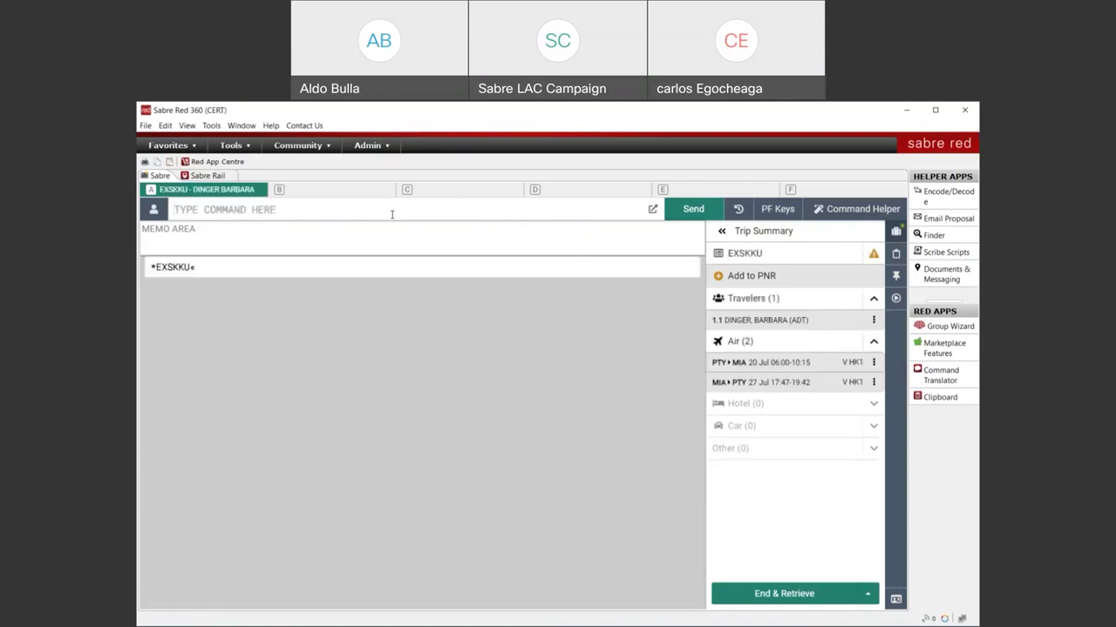